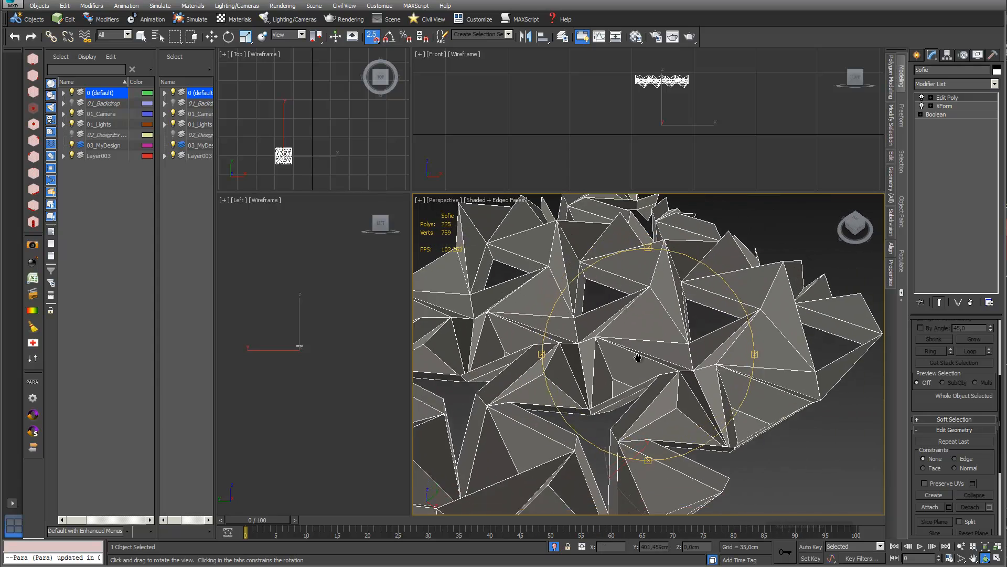
Step: Select the six polygons of the three-armed module at the mesh's near edge in Edit Poly's polygon mode
left_click_drag(638, 380, 649, 419)
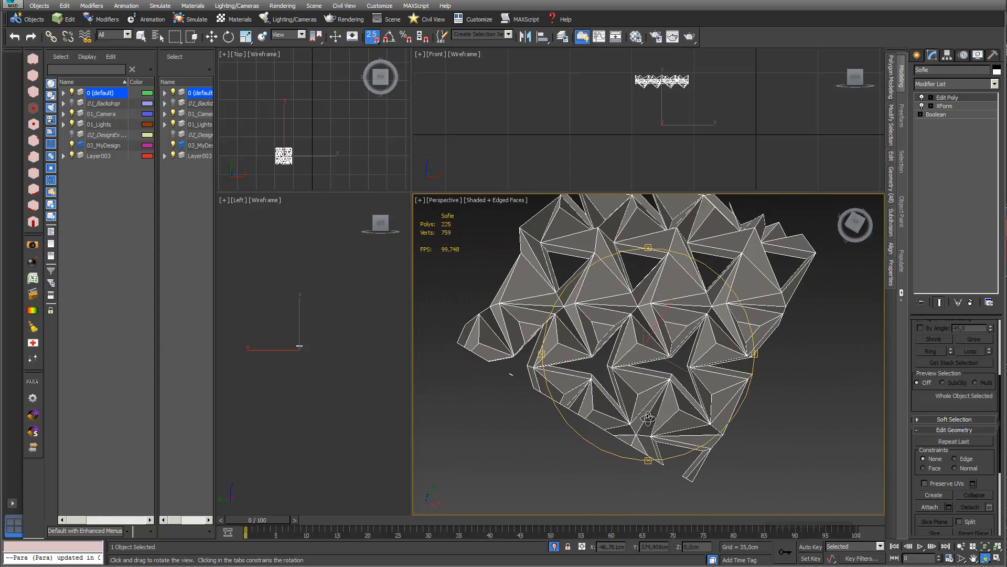
left_click(931, 98)
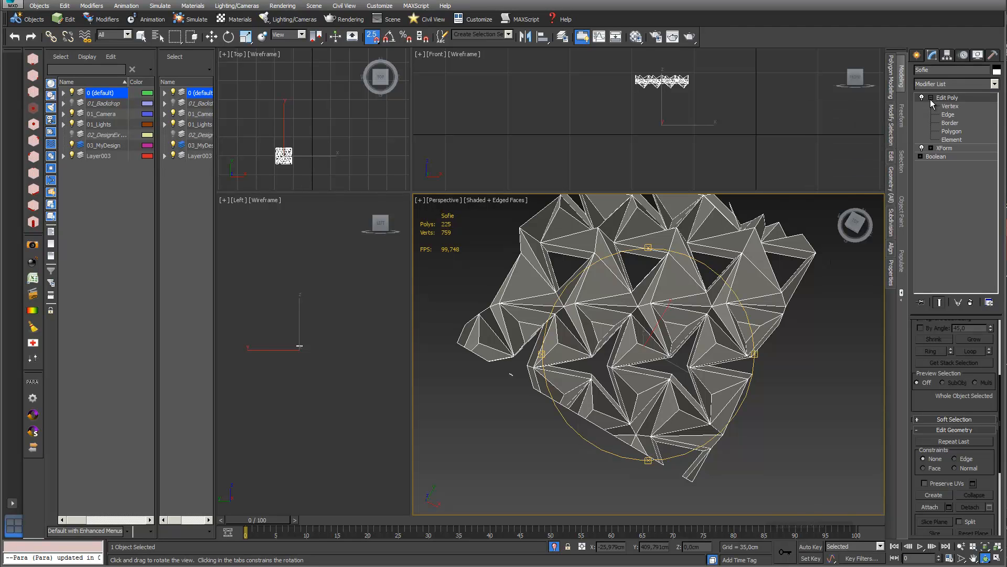
left_click(951, 131)
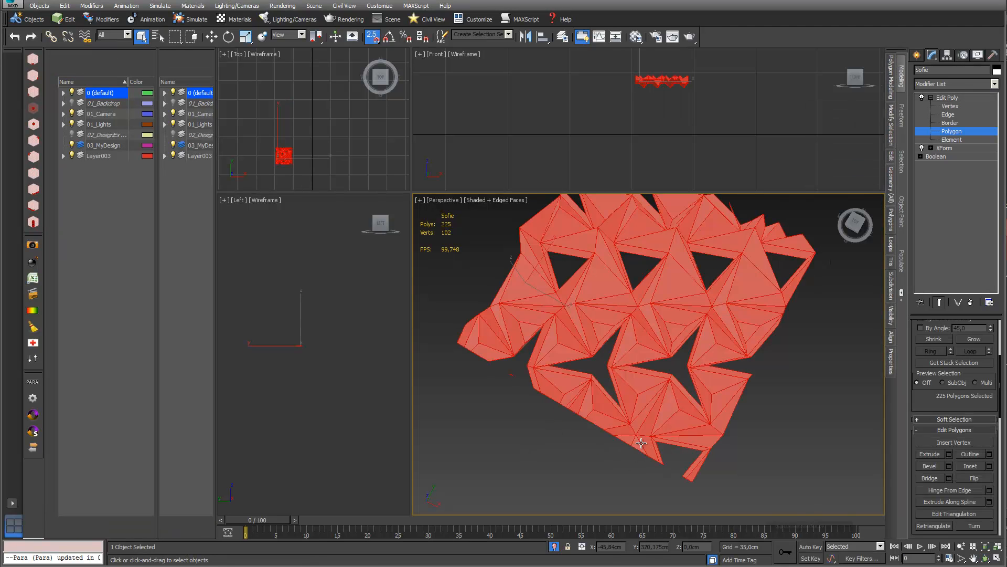
left_click(647, 441)
left_click(635, 440, "ctrl")
left_click(619, 430, "ctrl")
left_click(642, 415, "ctrl")
left_click(649, 427, "ctrl")
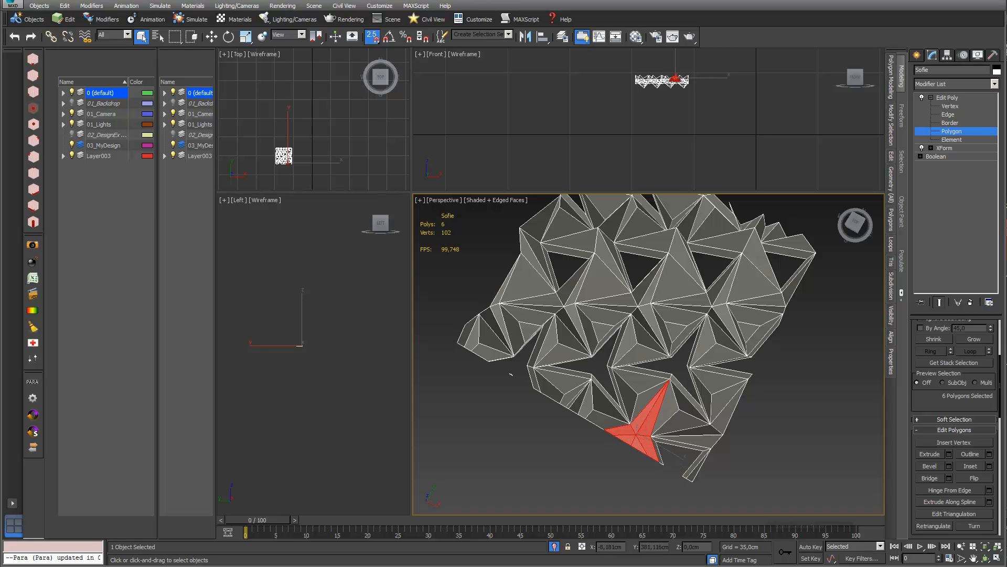
Step: Detach the selected polygons as a clone named 3D-Object_01
scroll(958, 401, "down", 3)
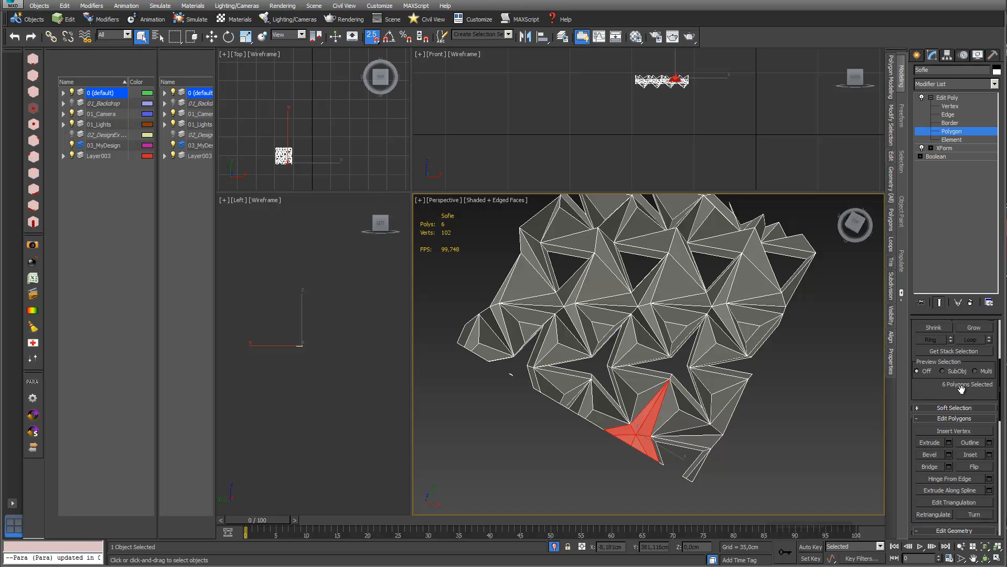
scroll(981, 334, "down", 4)
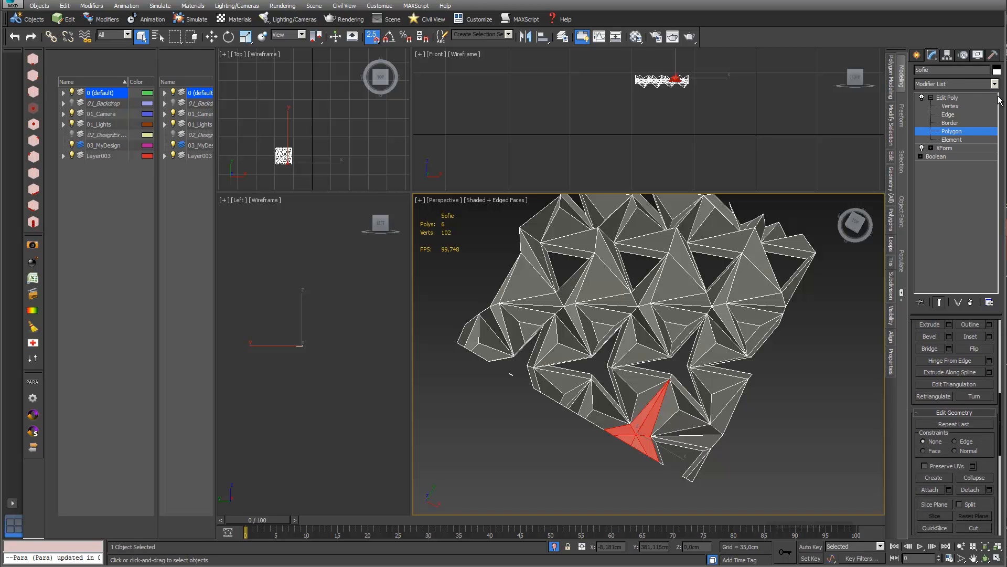
scroll(979, 443, "down", 1)
scroll(990, 427, "down", 2)
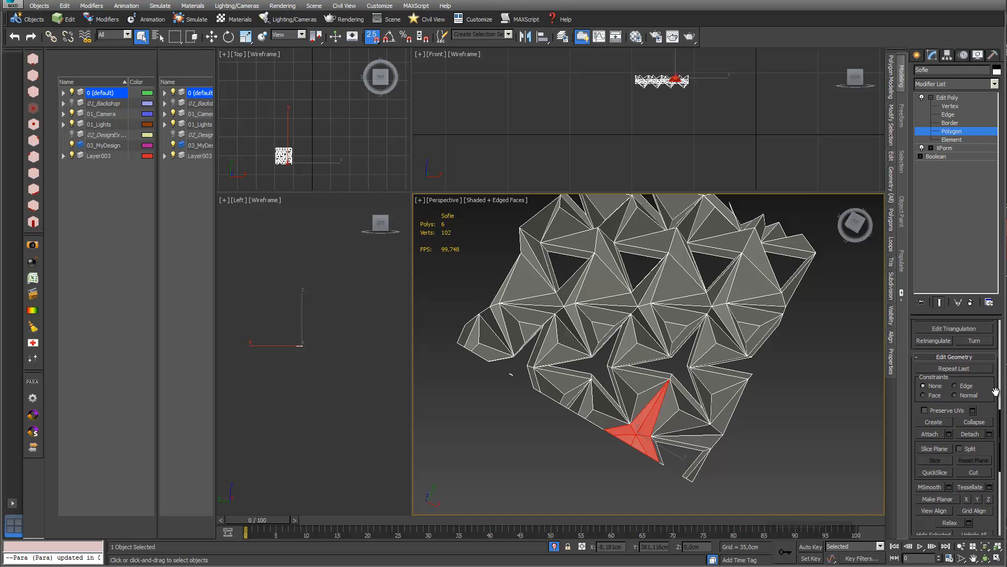
left_click(989, 429)
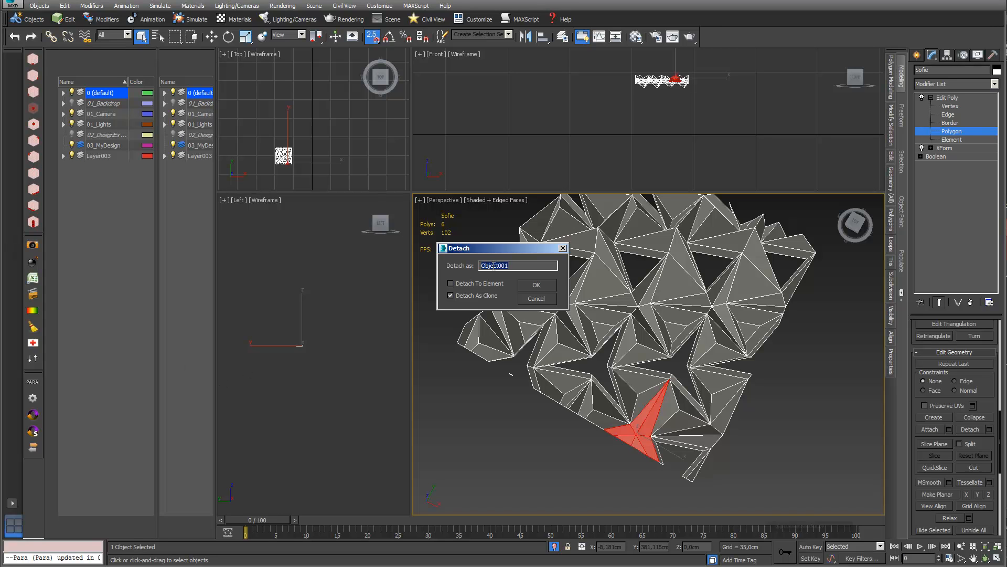
left_click(455, 295)
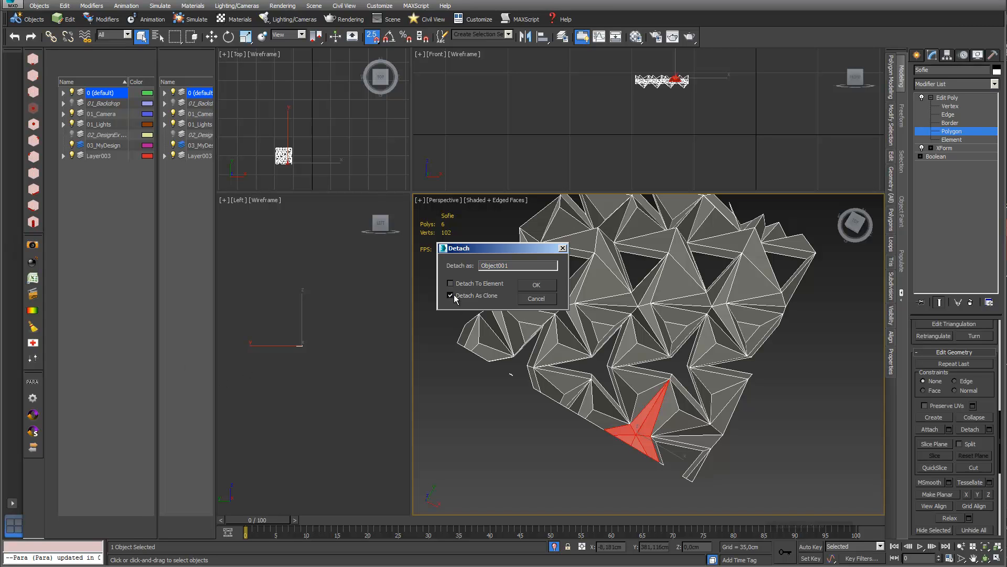
double_click(517, 264)
type("3D-")
key("Return")
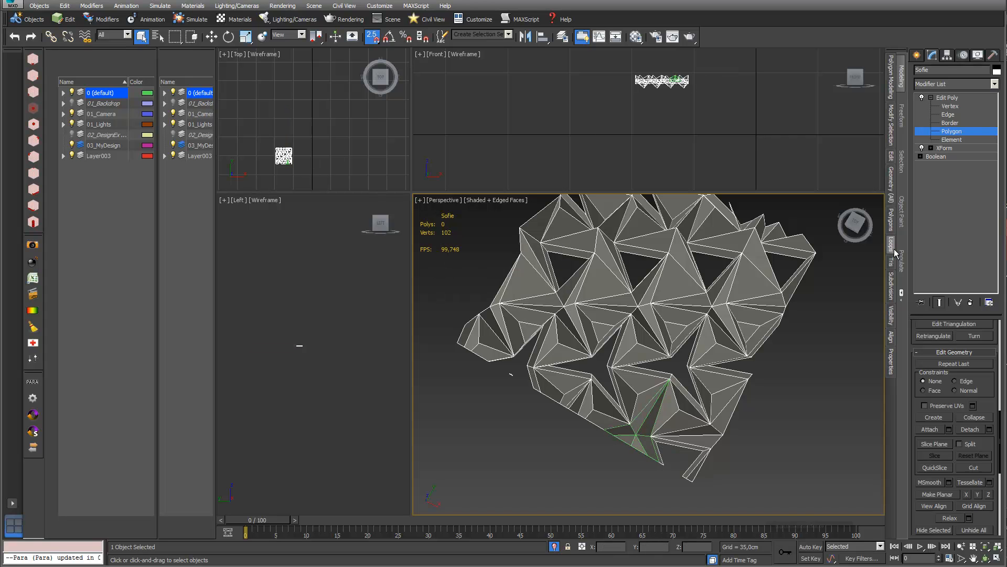
Step: Leave polygon mode, select the detached piece and move it along X clear of the original mesh
left_click(963, 132)
left_click(642, 437)
left_click(642, 437)
middle_click_drag(603, 306, 578, 260)
left_click(211, 36)
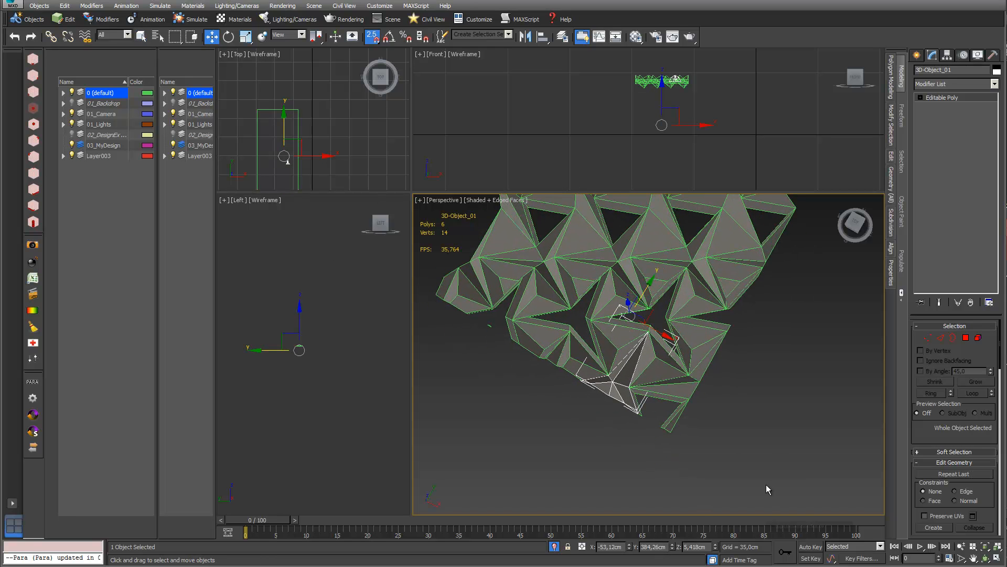
left_click_drag(651, 327, 714, 360)
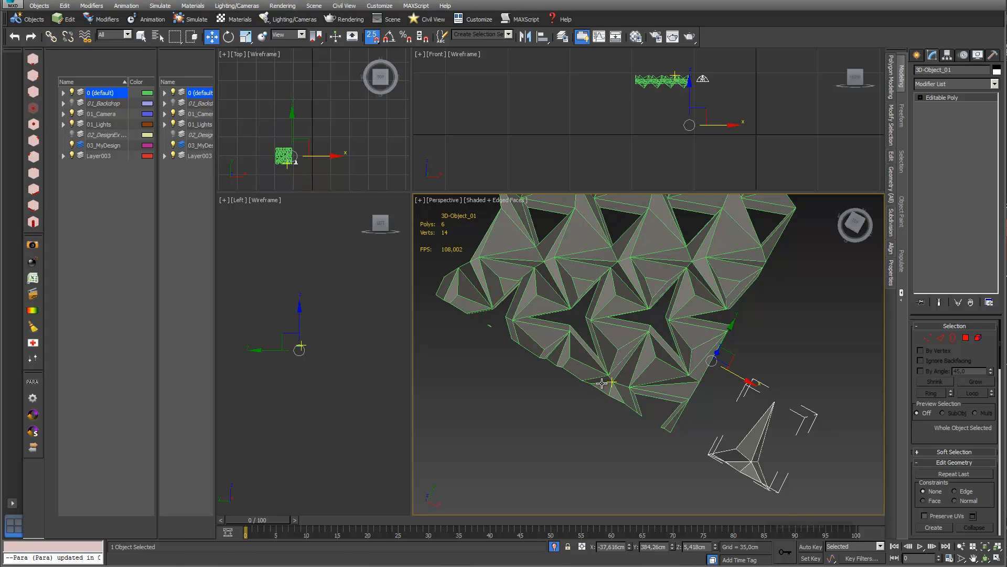
Step: Isolate the detached piece and resize the viewports to enlarge the Top view around it
left_click(555, 546)
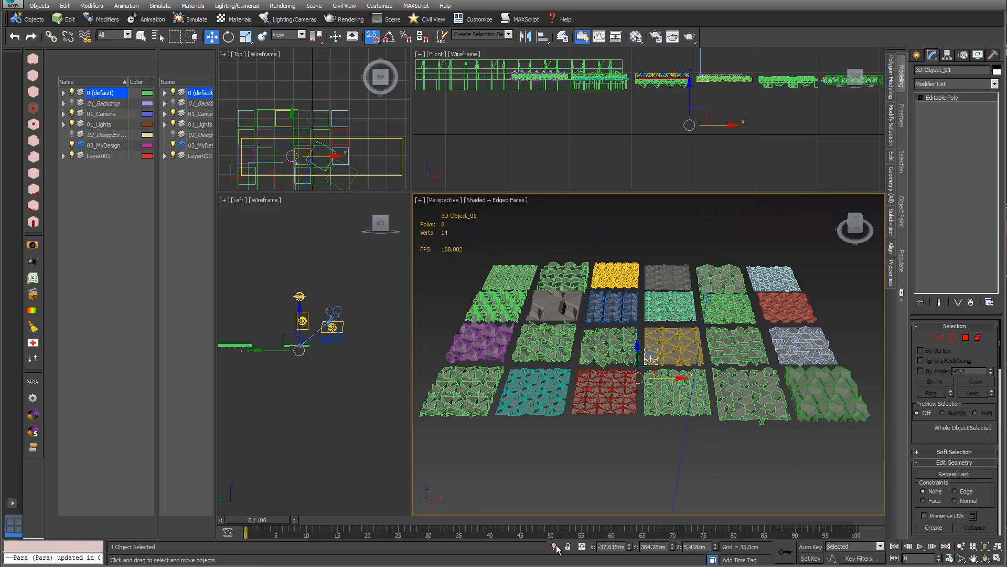
left_click(555, 547)
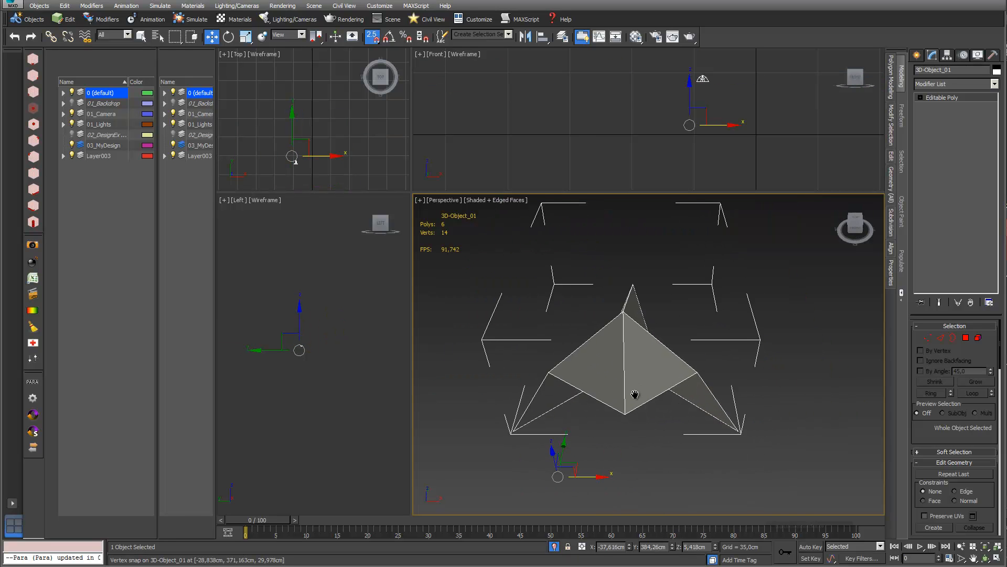
left_click_drag(412, 192, 551, 325)
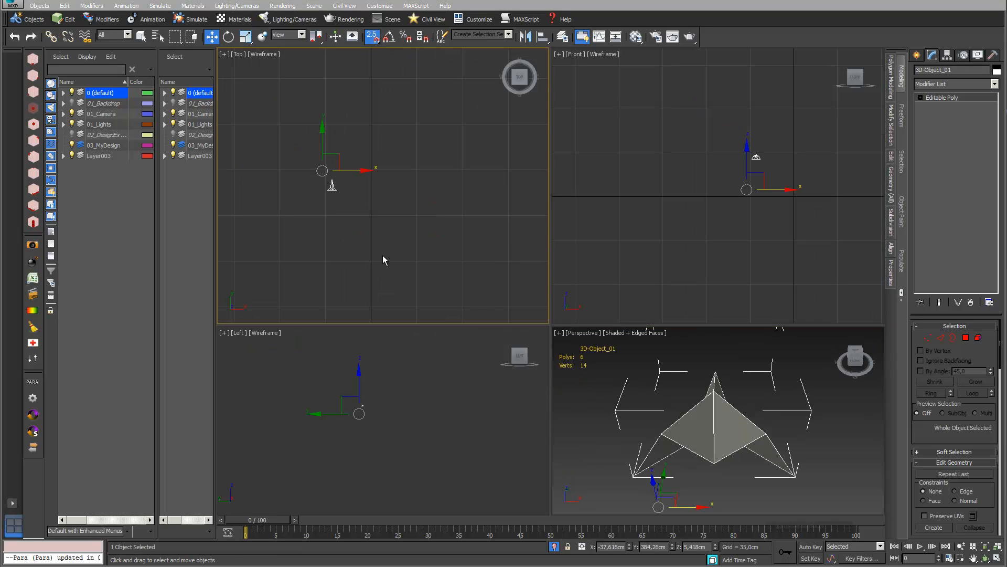
middle_click_drag(323, 164, 357, 161)
scroll(355, 156, "up", 3)
scroll(404, 128, "down", 3)
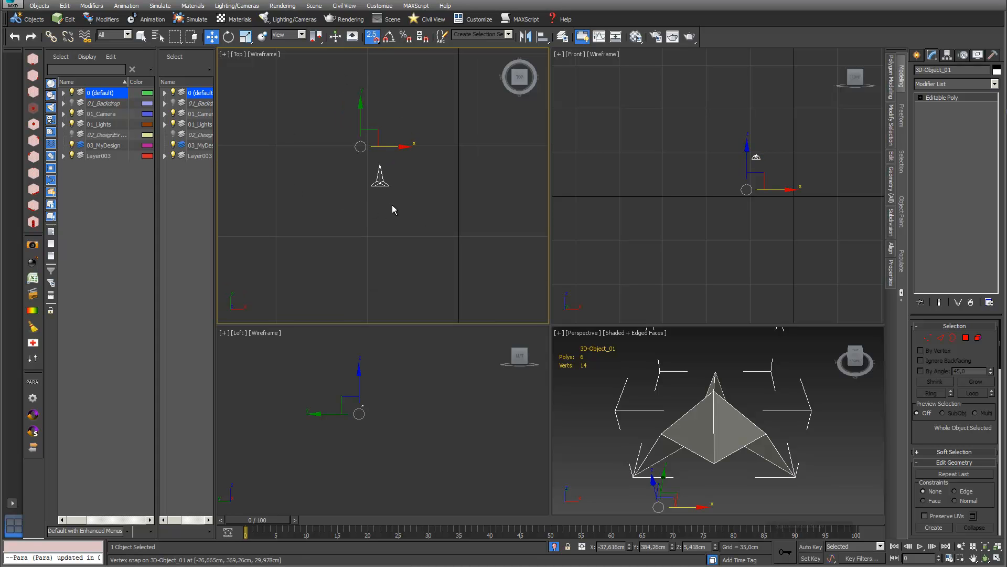
Step: Center the pivot of the isolated piece to the object using Affect Pivot Only
left_click(946, 56)
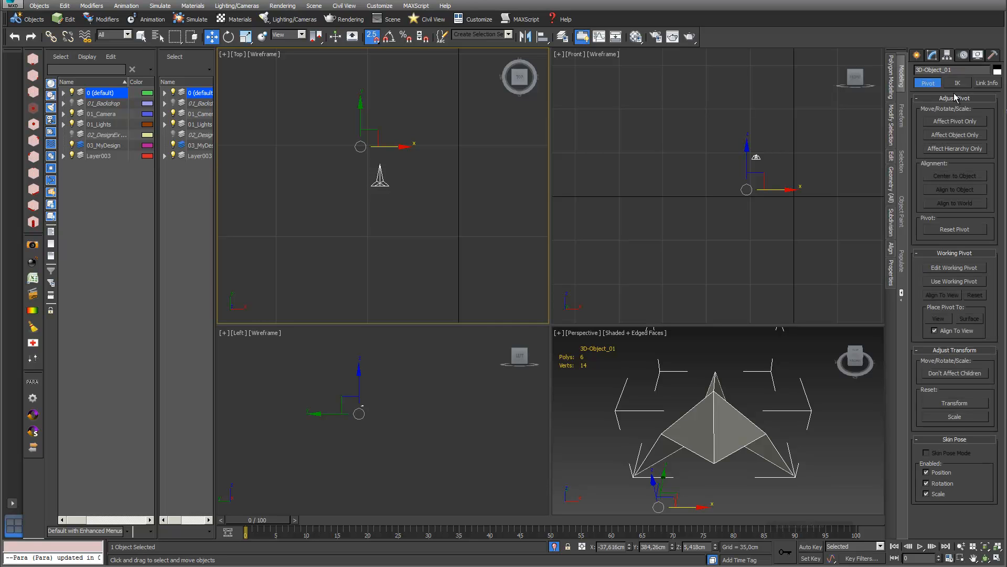
left_click(964, 123)
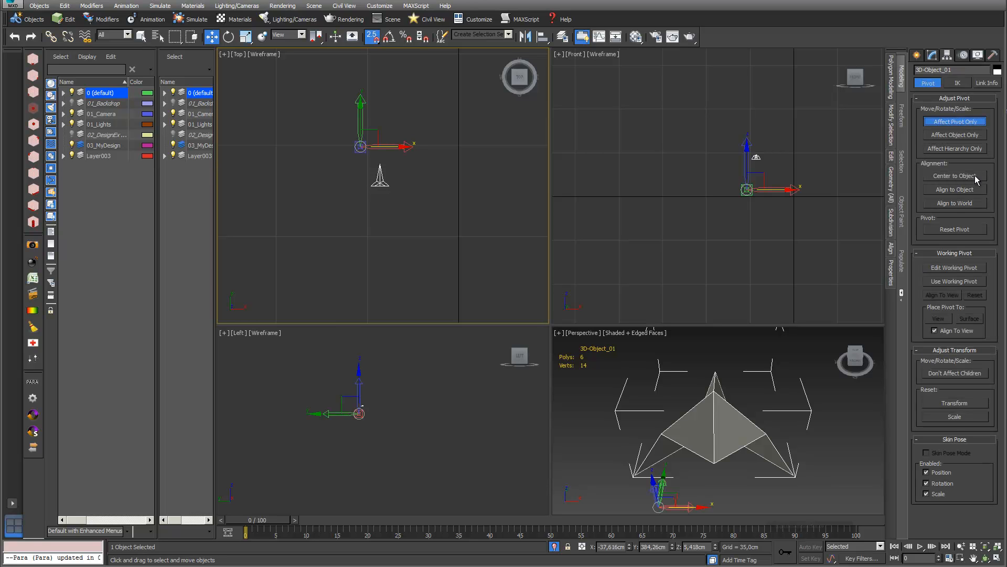
left_click(975, 176)
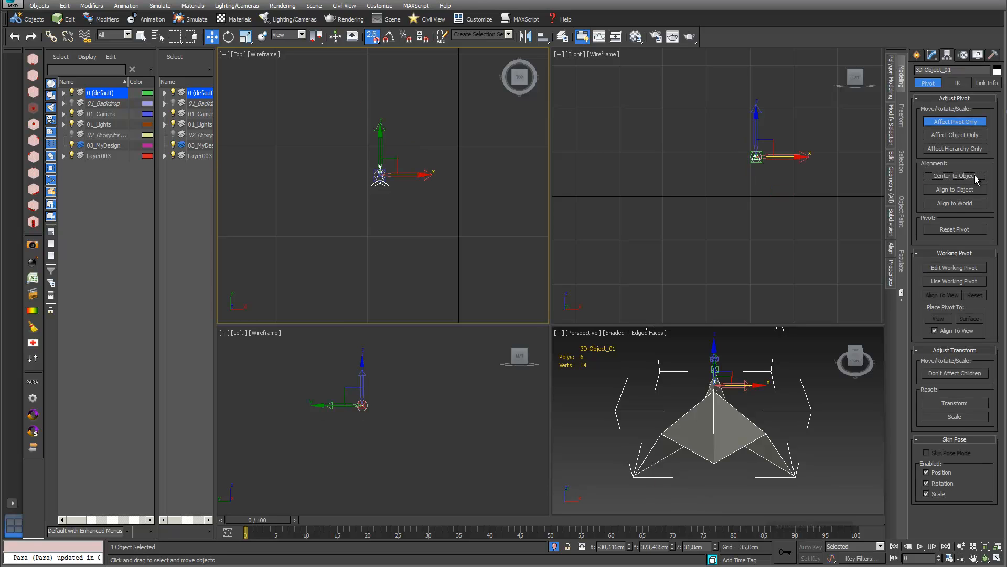
left_click(966, 124)
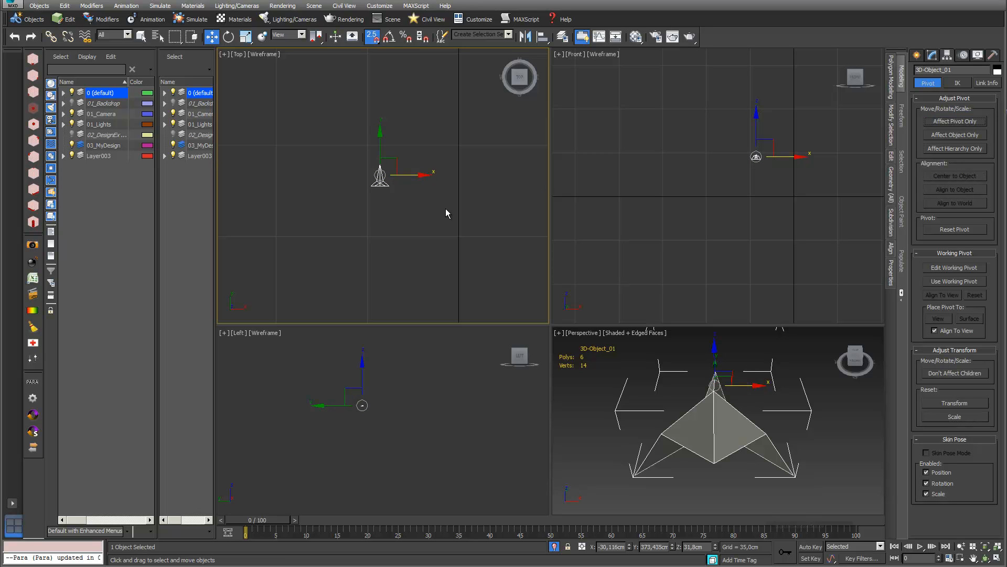
Step: Try to position the piece relative to the world origin by hand in the Top and Front views
scroll(355, 107, "down", 3)
middle_click_drag(354, 108, 307, 110)
scroll(353, 170, "down", 3)
middle_click_drag(357, 170, 367, 148)
scroll(353, 135, "down", 2)
scroll(355, 127, "up", 4)
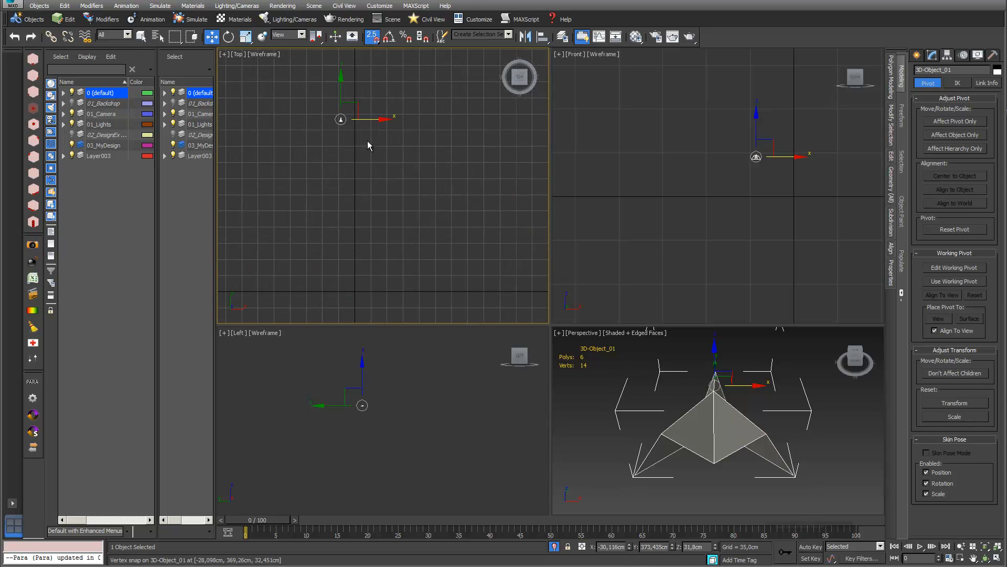
left_click_drag(344, 116, 353, 289)
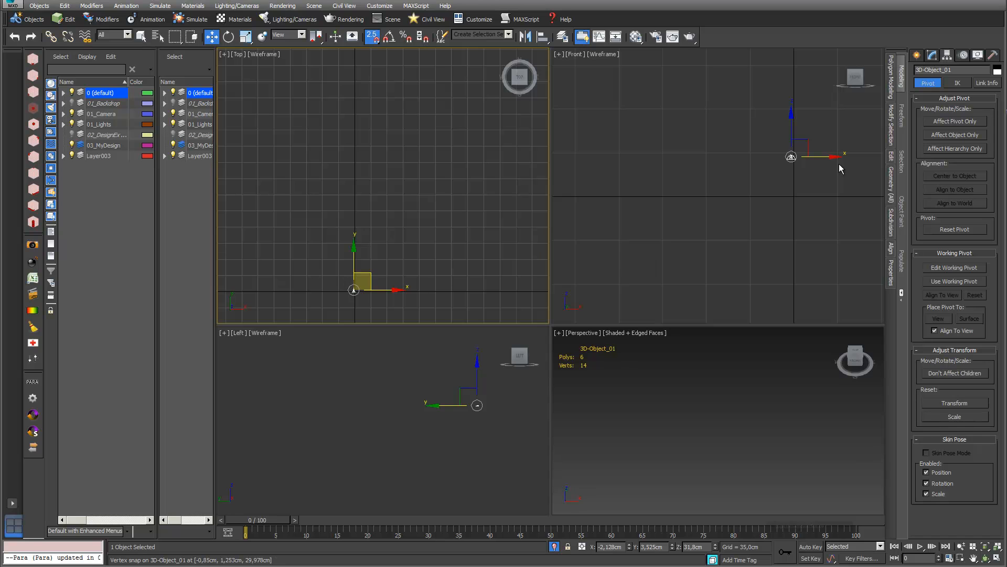
left_click(802, 143)
left_click_drag(803, 141, 785, 222)
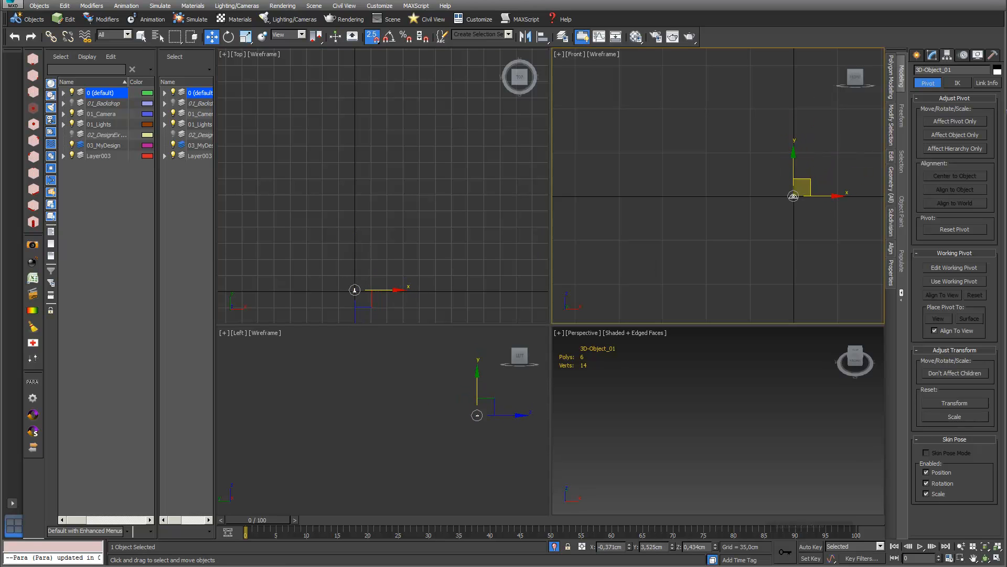
right_click(376, 238)
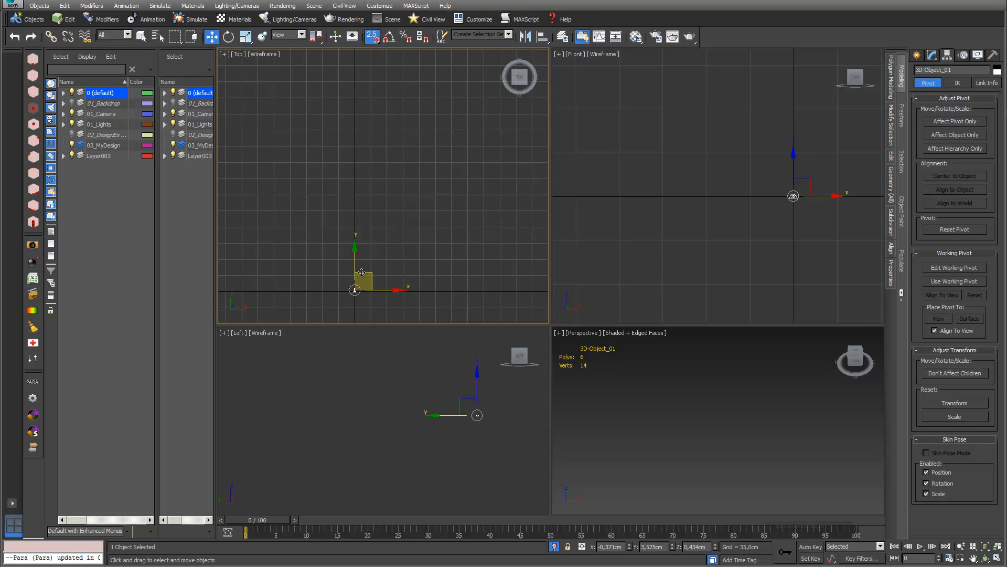
left_click_drag(362, 271, 367, 227)
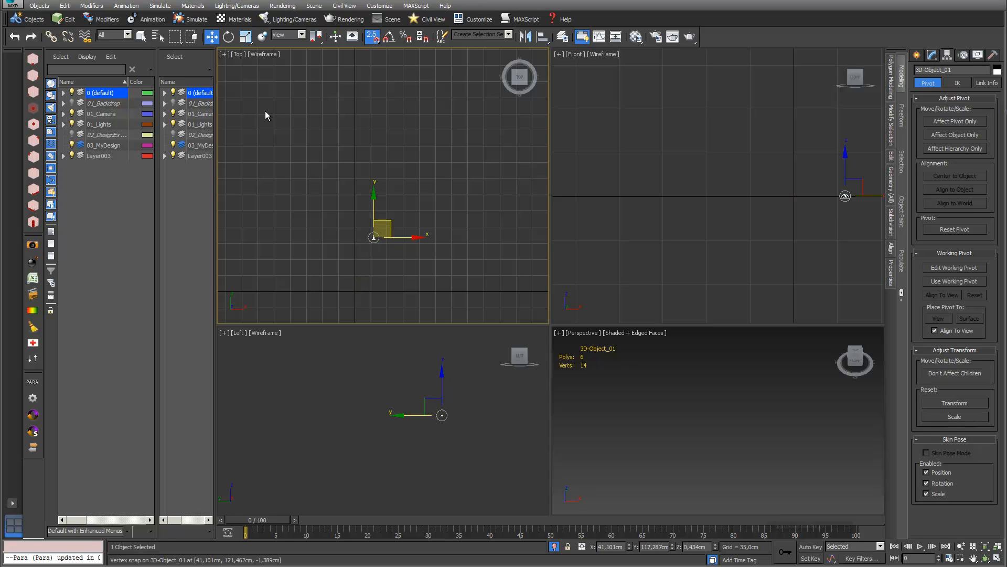
Step: Set the piece's absolute world position to X 0, Y 0 and Z 0 with Move Transform Type-In
right_click(214, 36)
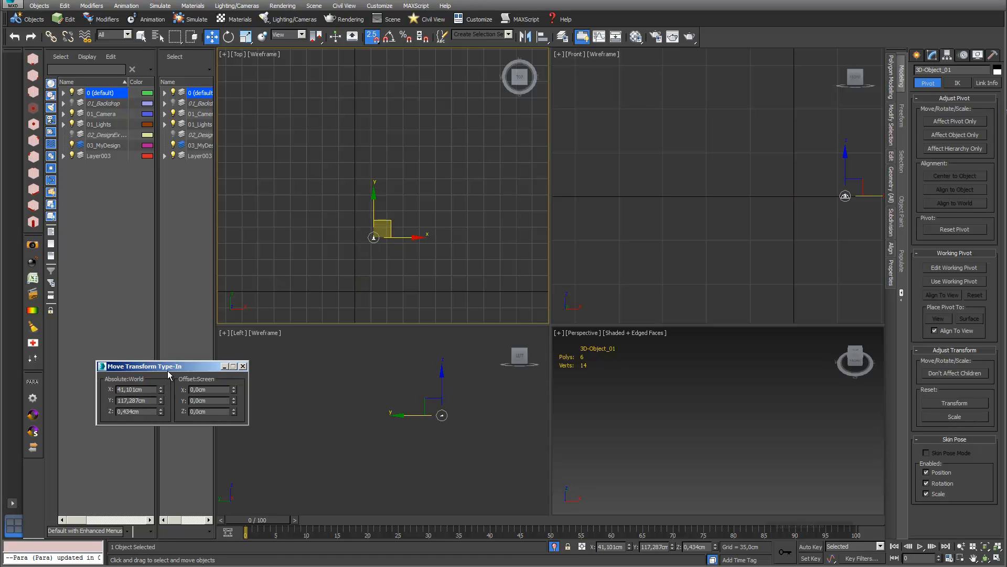
left_click_drag(168, 371, 466, 259)
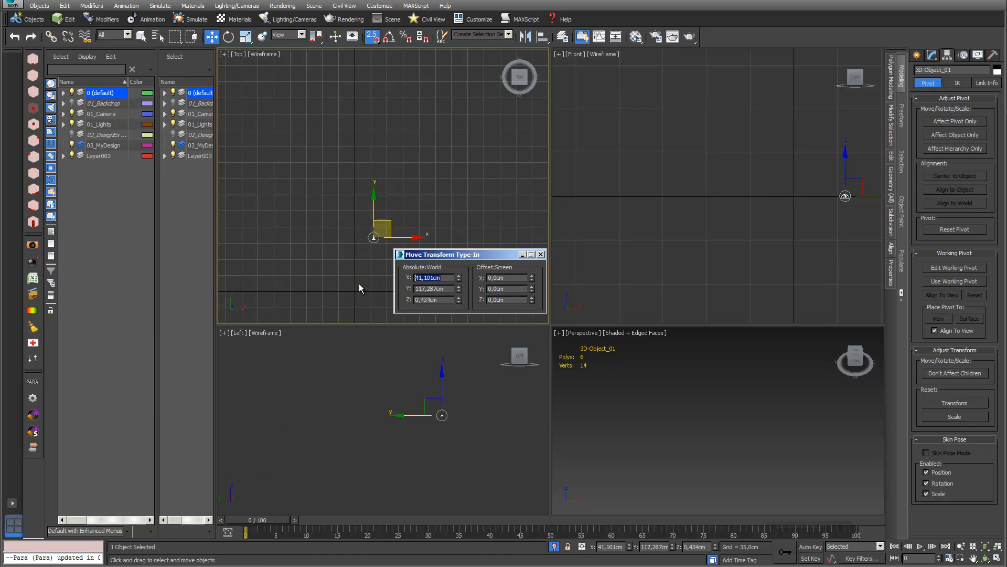
type("0")
key("Return")
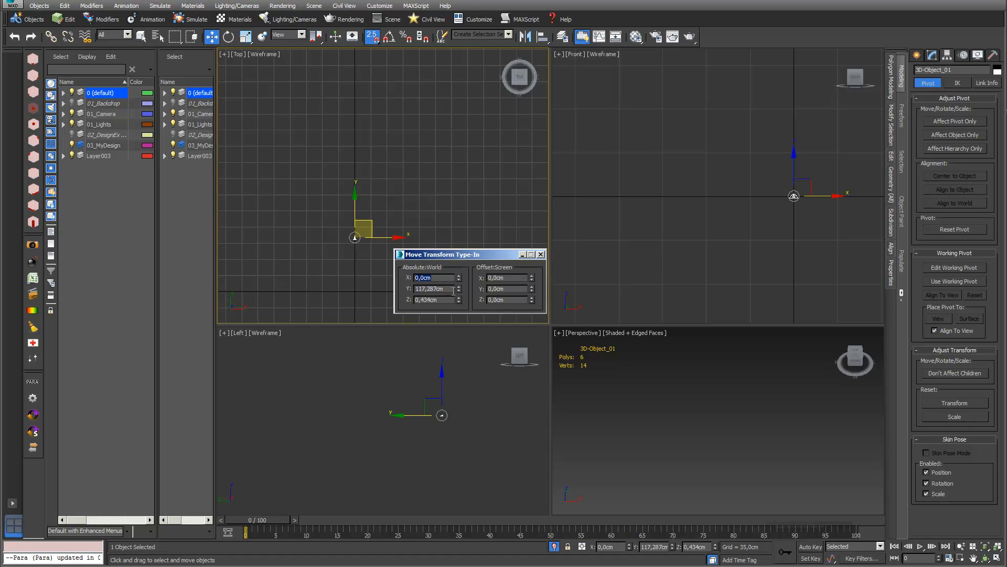
double_click(447, 290)
type("0")
key("Return")
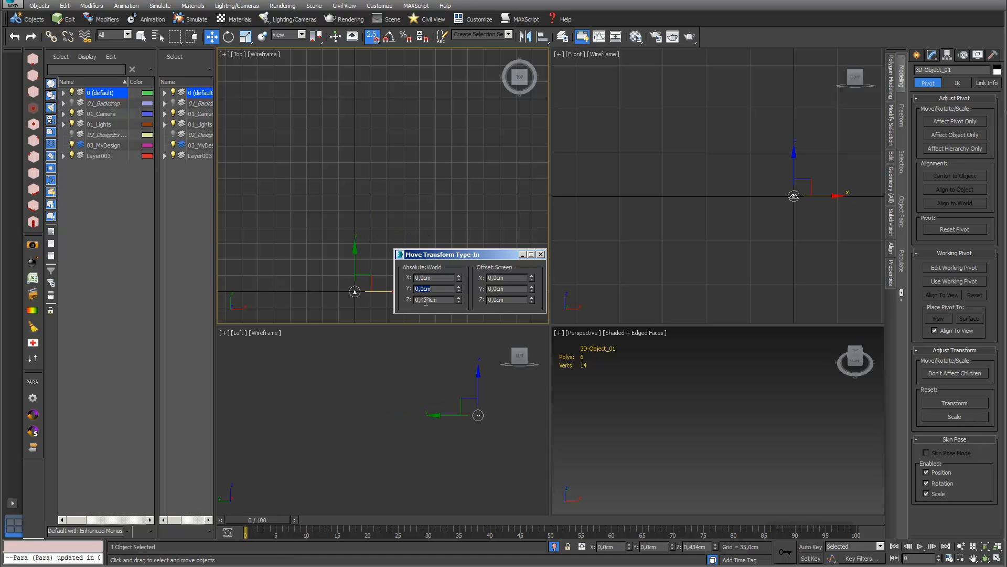
double_click(446, 298)
type("0")
key("Return")
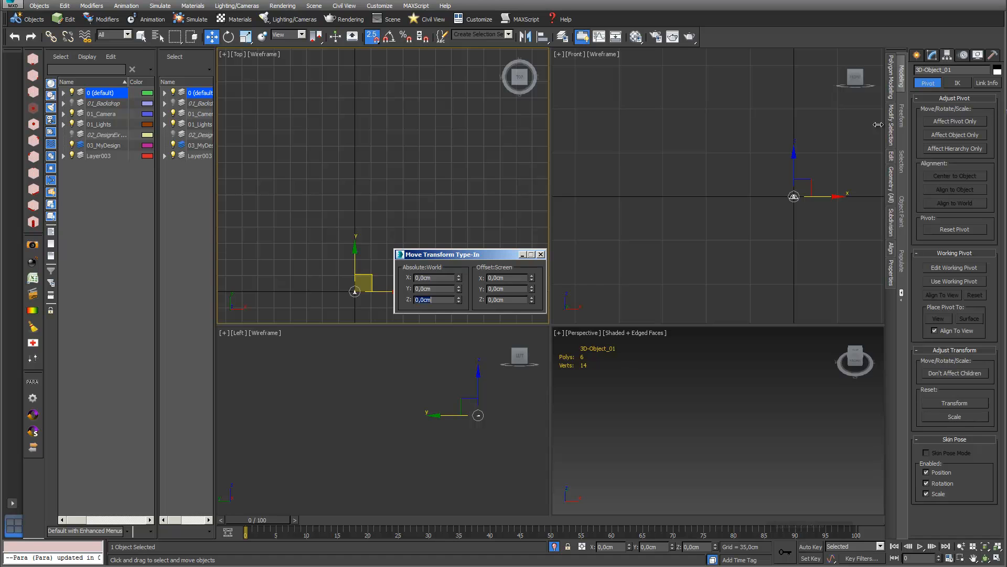
Step: Enlarge the Perspective view and examine the piece's upper corner and edges up close
scroll(795, 207, "up", 8)
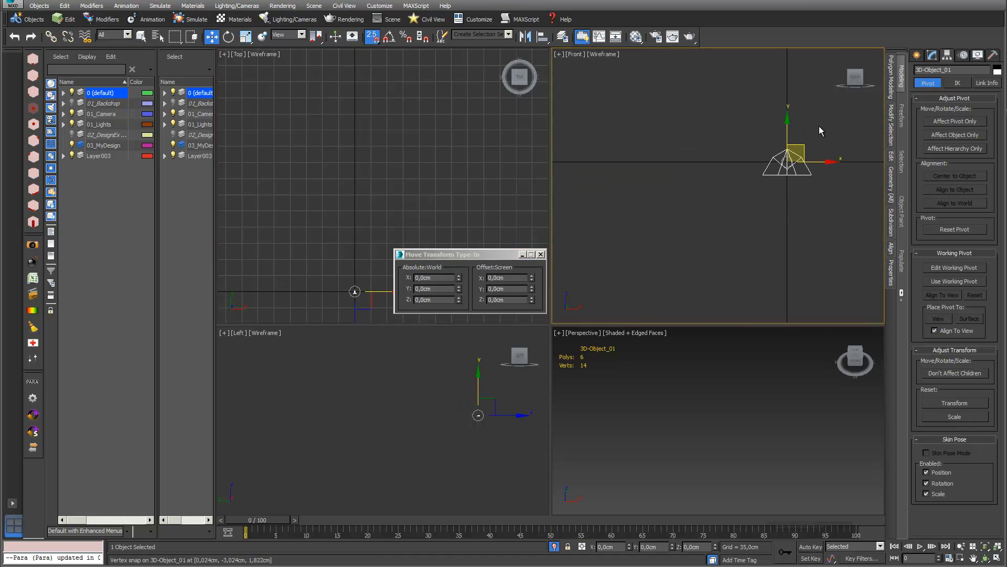
left_click_drag(504, 255, 405, 289)
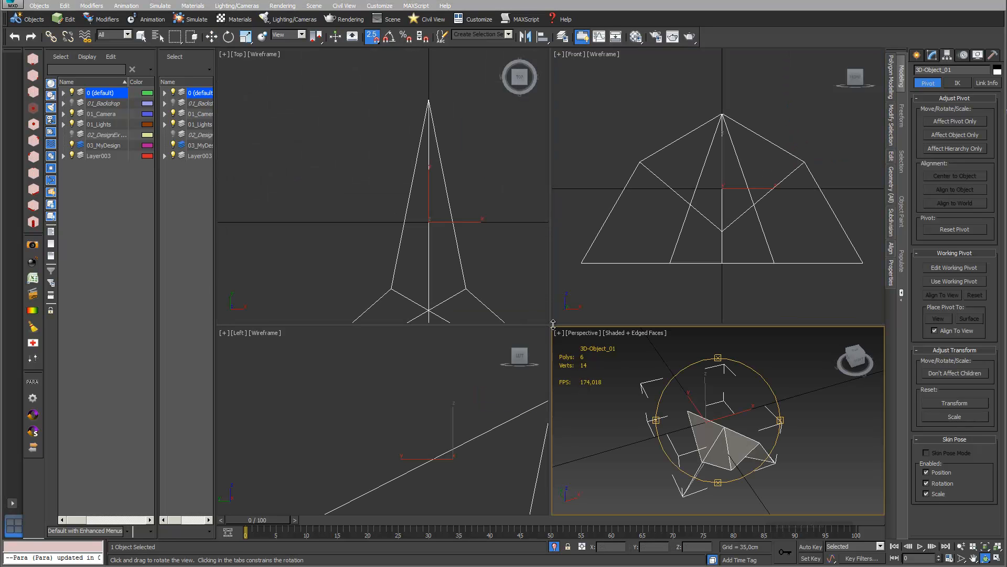
left_click_drag(552, 324, 350, 126)
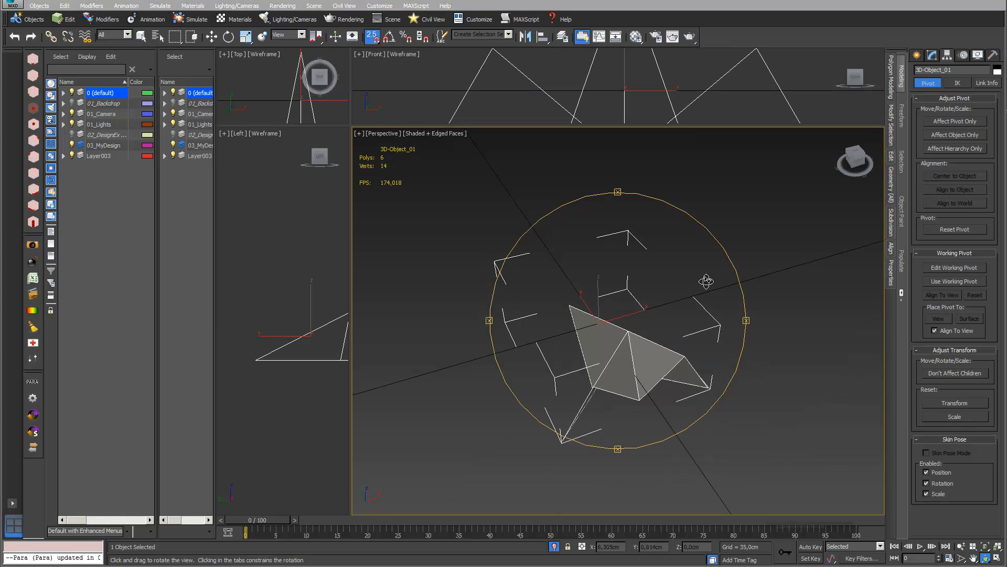
scroll(613, 336, "up", 8)
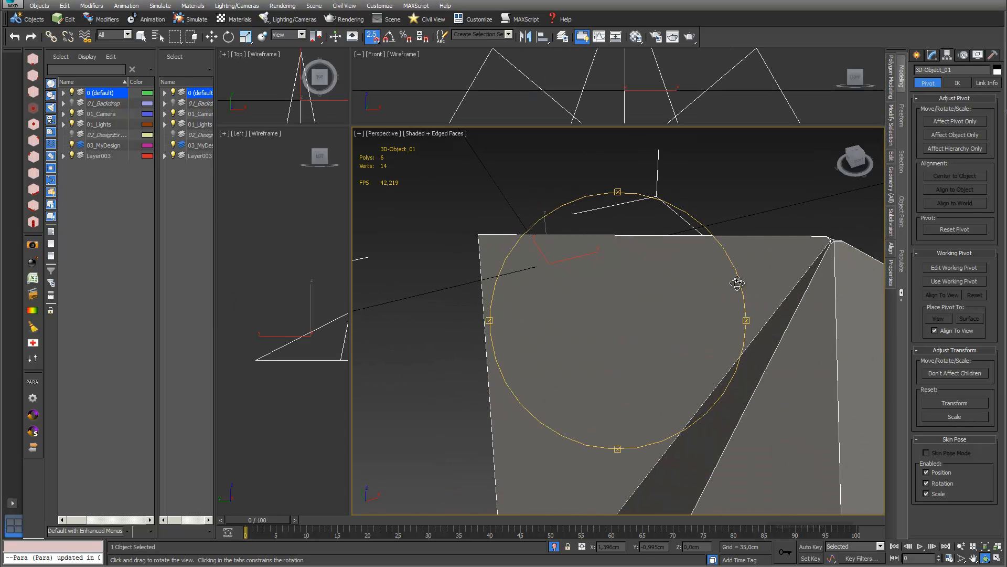
mouse_move(827, 270)
left_mouse_down()
mouse_move(648, 312)
mouse_move(639, 294)
left_mouse_up()
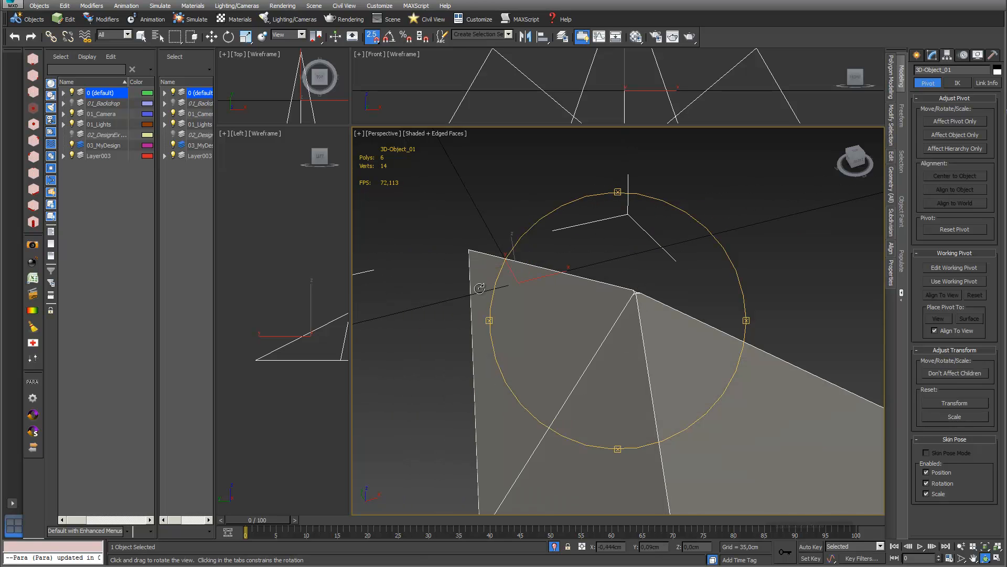
Step: Clone the piece as an independent copy about 30.3 cm along positive X in the Top view
left_click(933, 55)
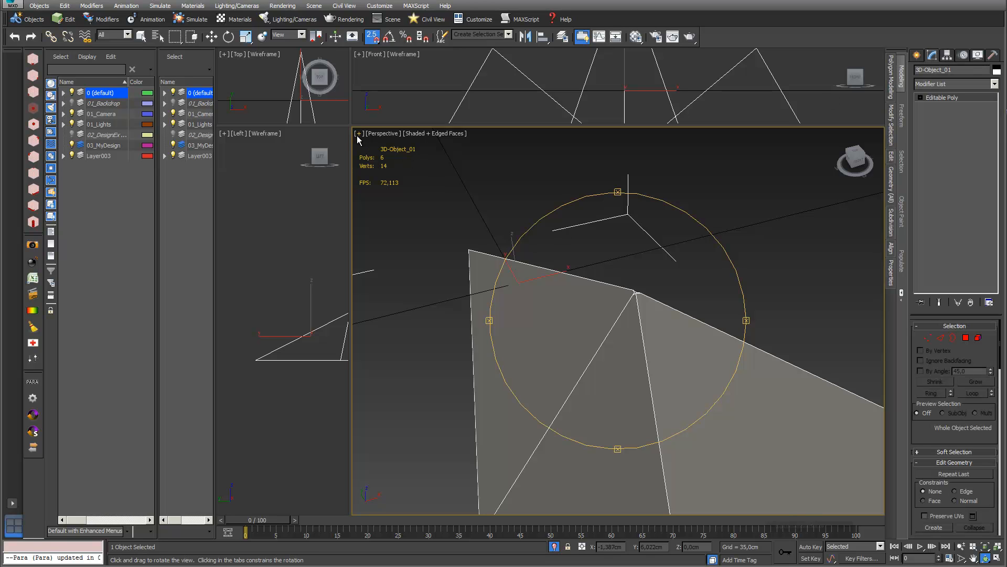
left_click_drag(350, 124, 422, 289)
left_click(342, 169)
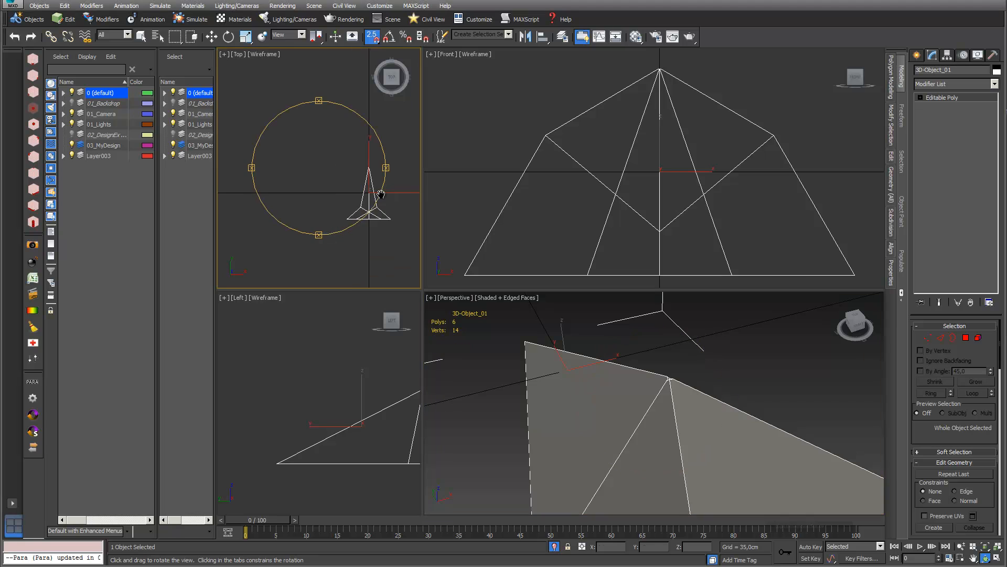
left_click(212, 37)
scroll(260, 148, "down", 4)
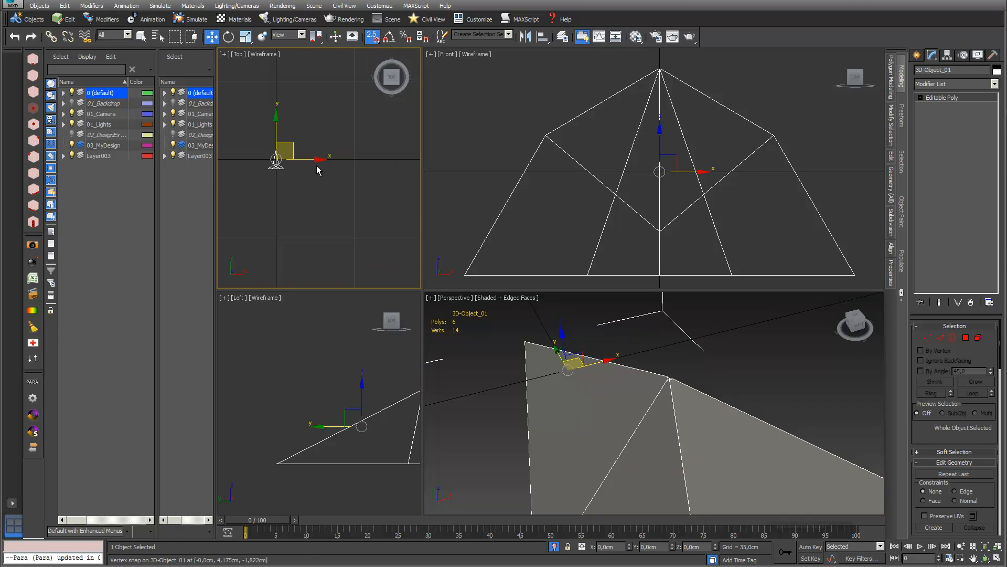
left_click_drag(304, 158, 343, 159, "shift")
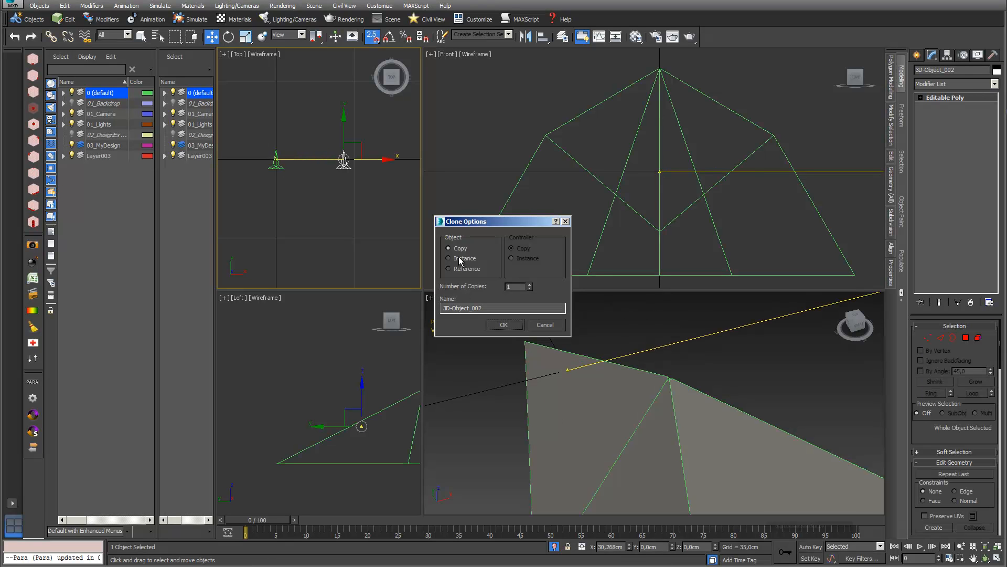
left_click(502, 325)
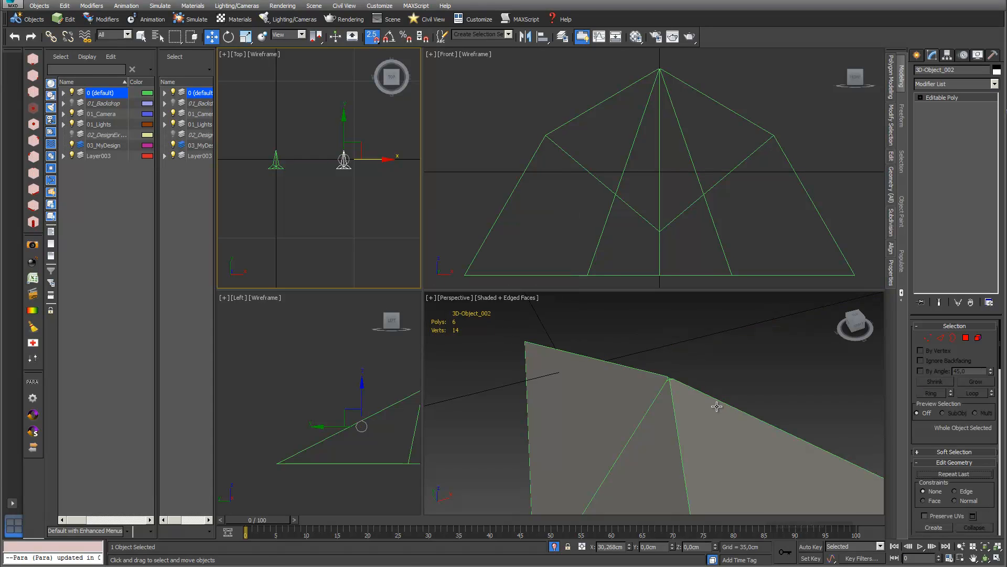
Step: Weld all vertices of the copied piece with a 0.1 cm weld threshold
scroll(714, 406, "down", 10)
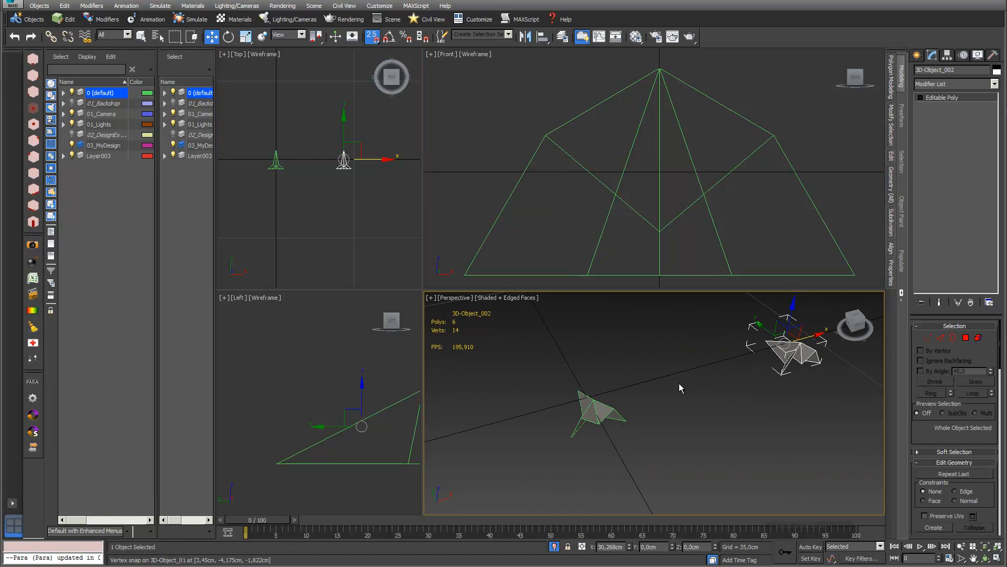
middle_click_drag(822, 357, 672, 416)
scroll(671, 416, "up", 5)
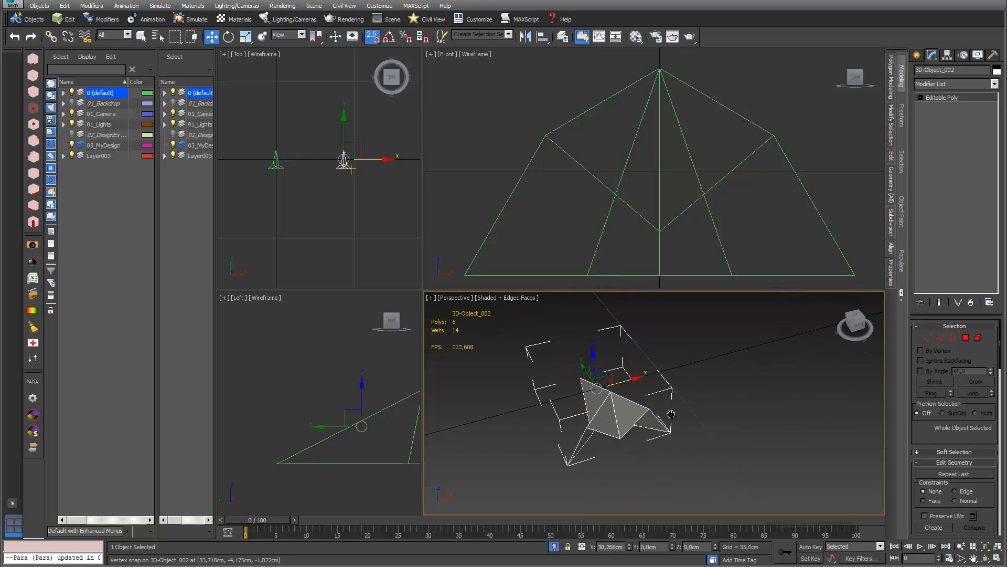
scroll(671, 416, "up", 3)
left_click(921, 98)
left_click(939, 106)
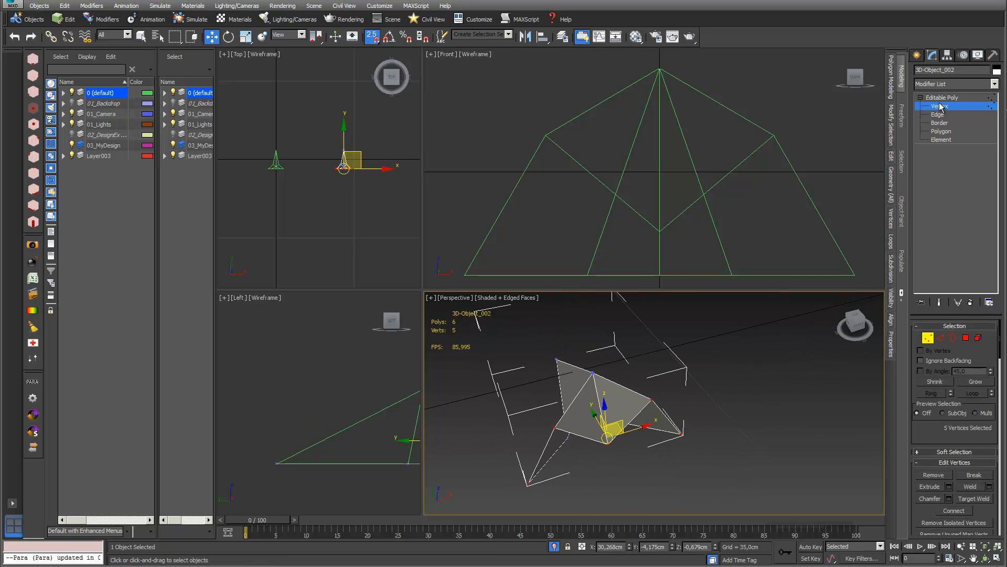
key("ctrl+a")
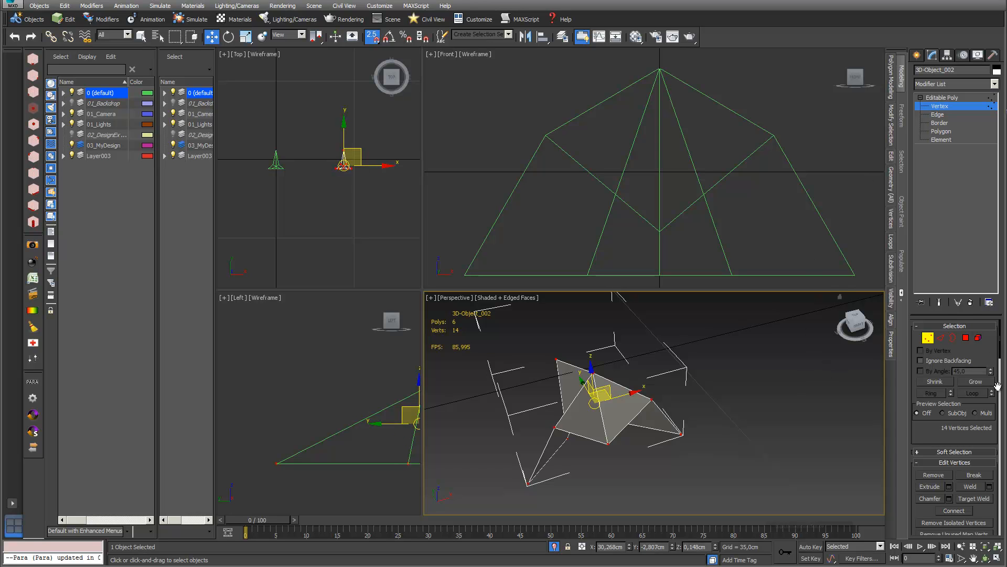
scroll(988, 435, "down", 3)
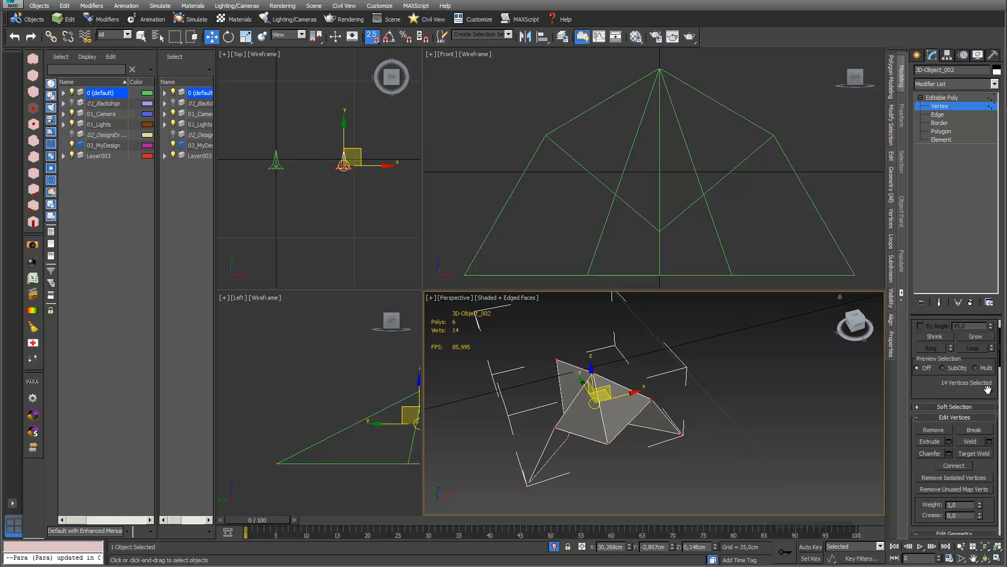
left_click(989, 441)
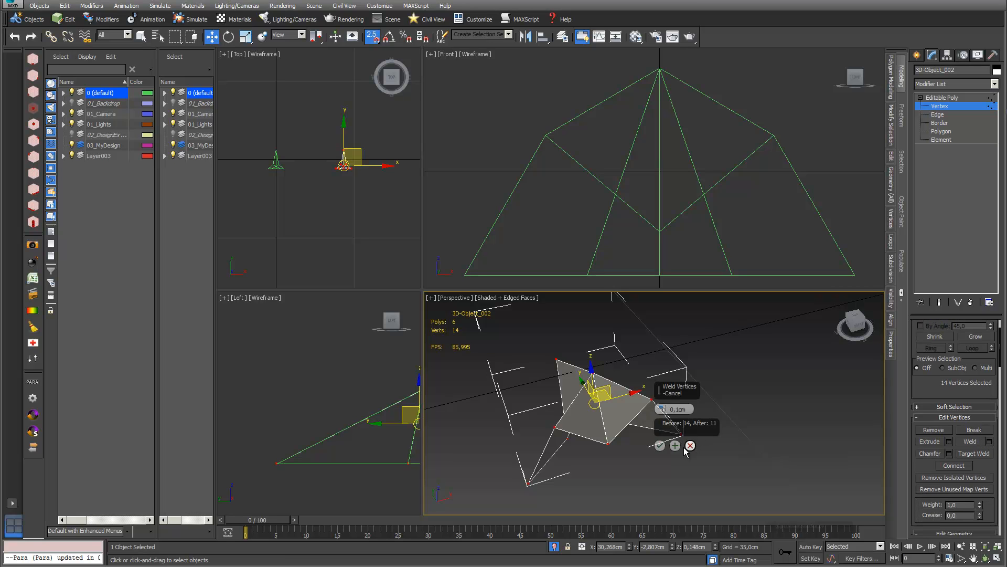
left_click(660, 445)
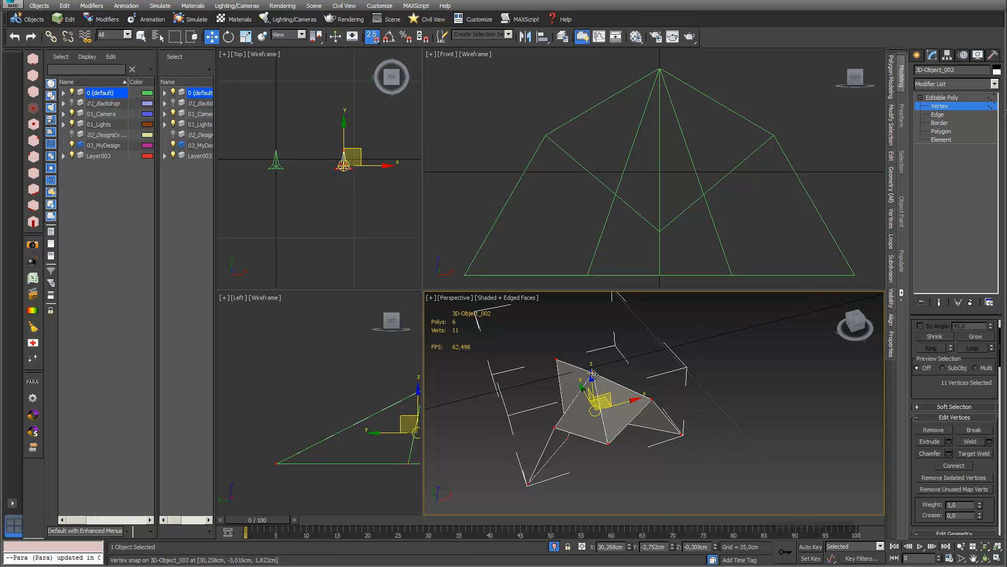
Step: Try to weld the vertices at the copy's upper corner with the weld threshold raised to about 114 cm
scroll(593, 375, "up", 8)
scroll(593, 375, "down", 2)
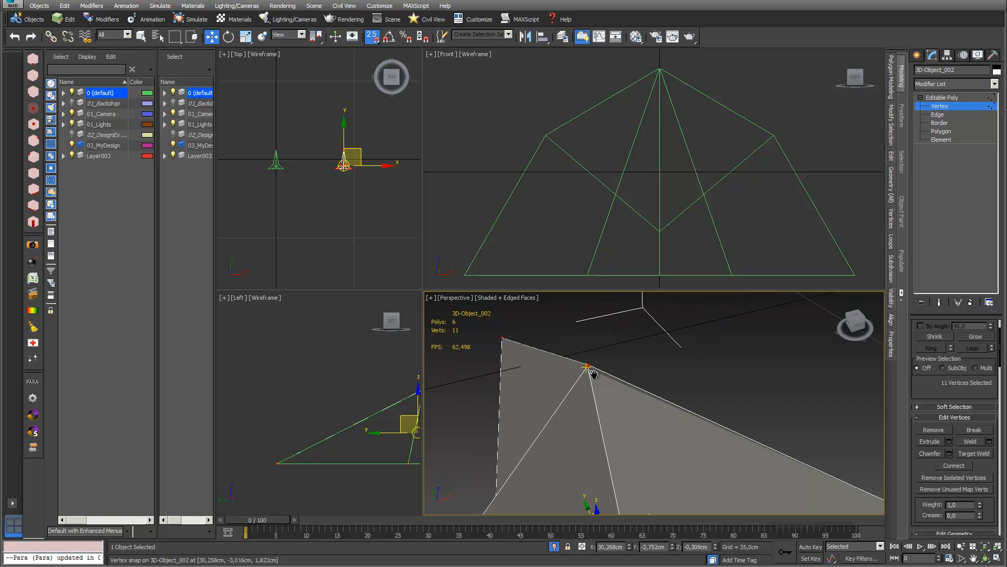
left_click_drag(594, 372, 596, 374)
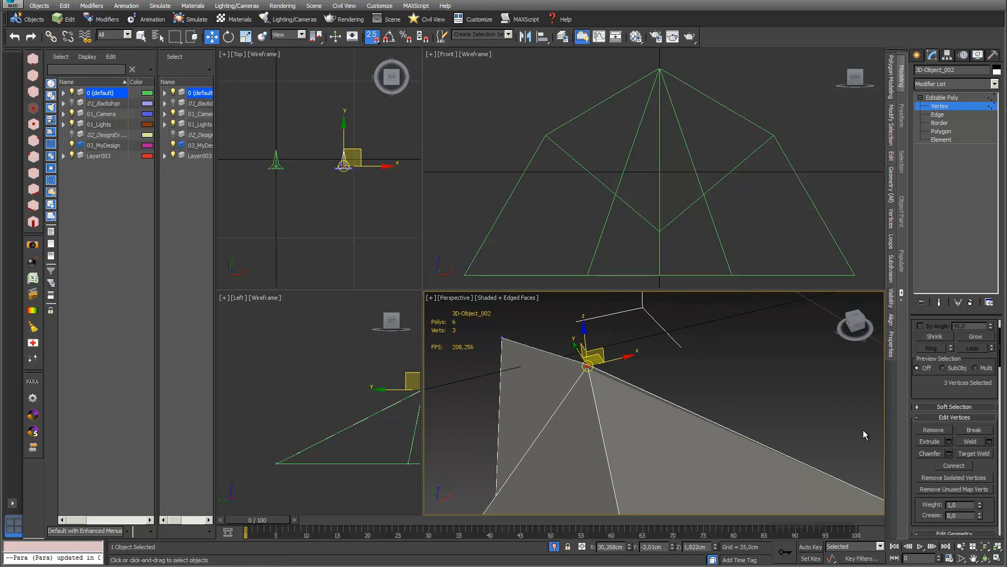
left_click(989, 442)
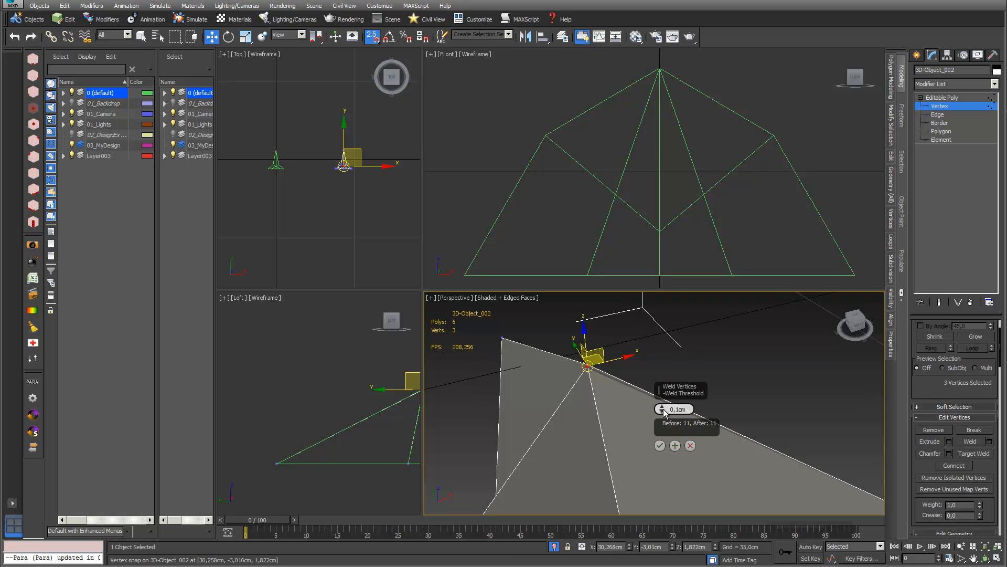
left_click_drag(663, 409, 640, 145)
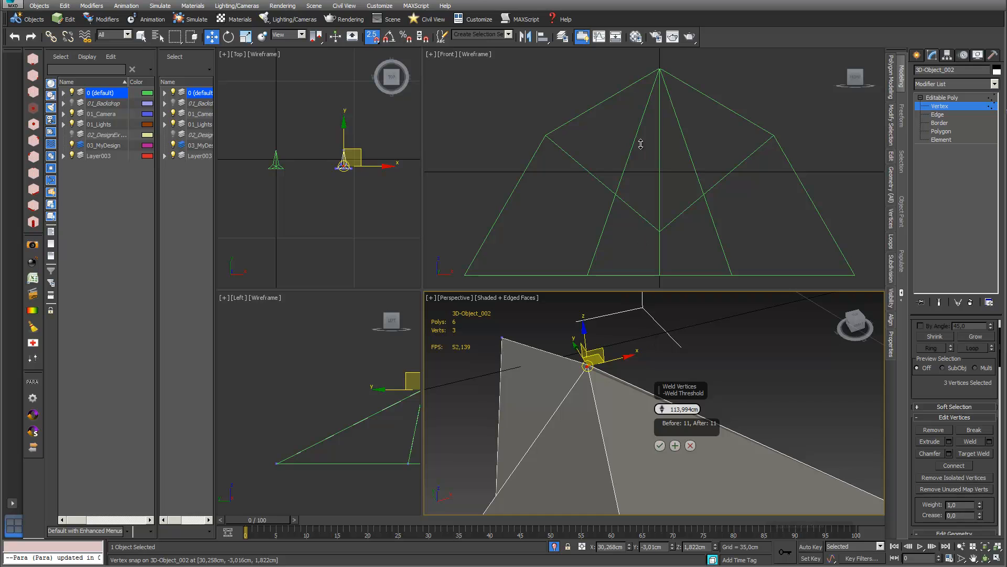
left_click(691, 444)
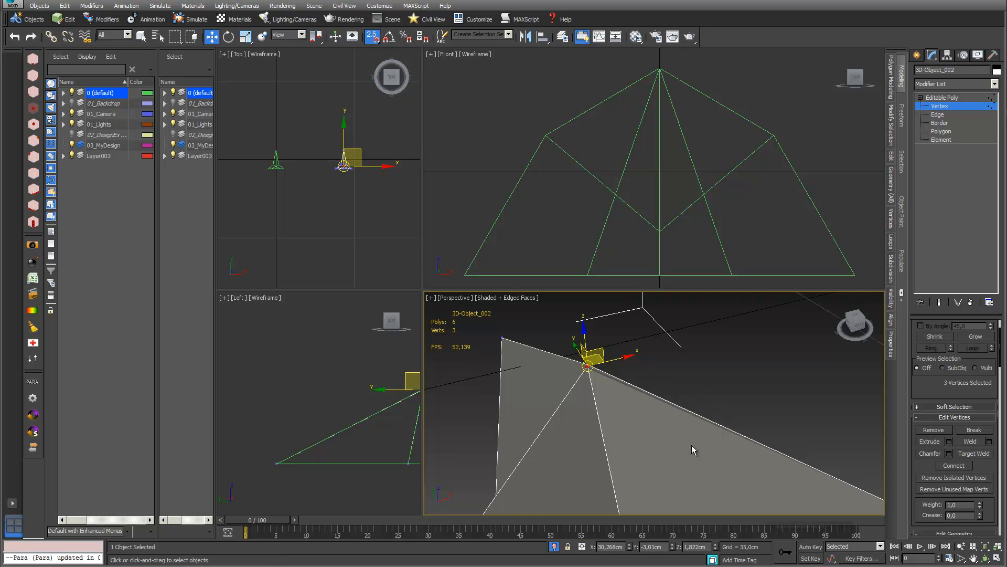
Step: Leave vertex editing and add a Turn to Poly modifier to the copied piece
left_click(941, 97)
scroll(729, 367, "down", 4)
middle_click_drag(727, 366, 689, 366)
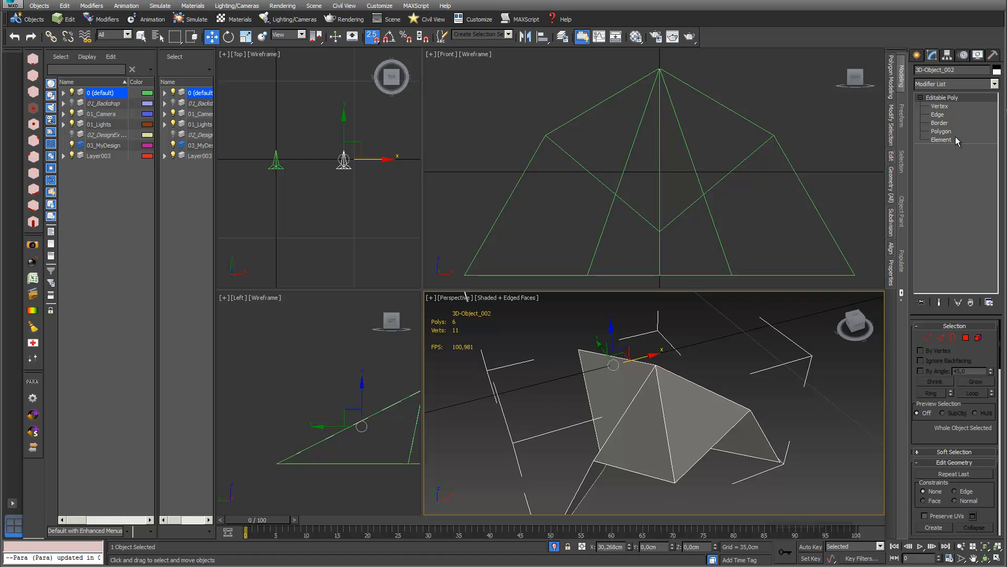
left_click(994, 84)
left_click_drag(995, 115, 995, 320)
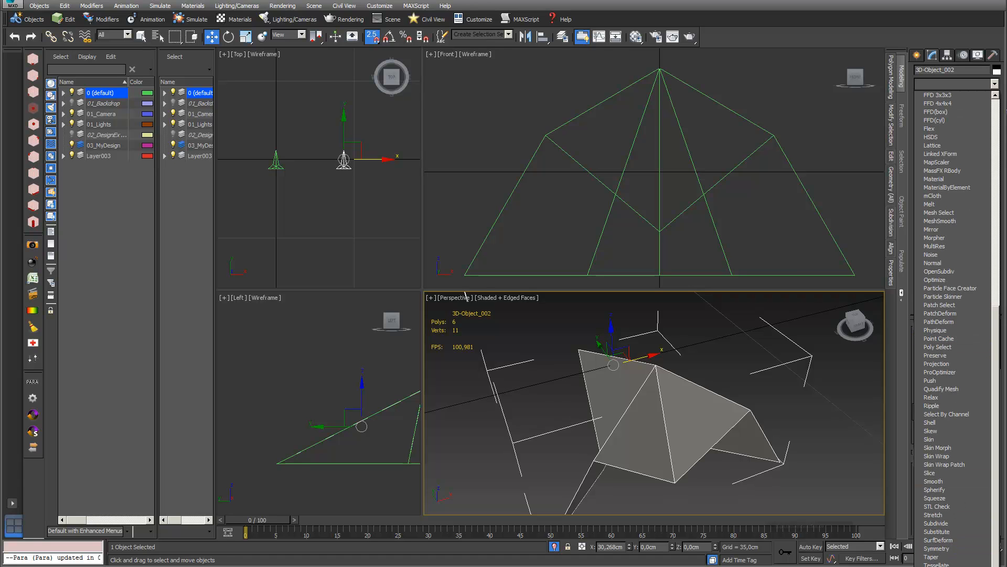
left_click(942, 566)
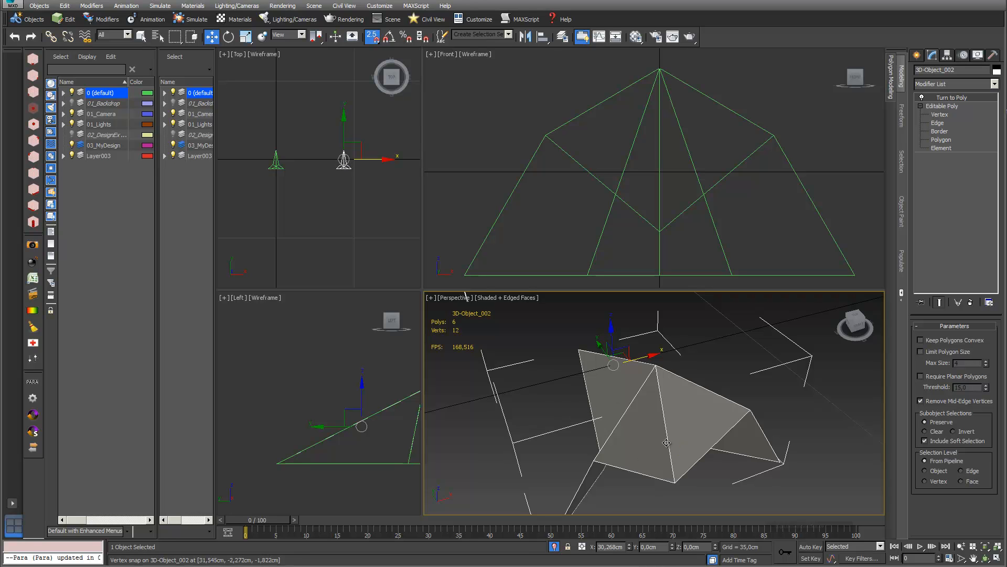
Step: Add a Vertex Weld modifier with a 0.18 cm threshold and compare the upper corner with Turn to Poly off and on
left_click(995, 84)
left_click_drag(995, 108, 999, 341)
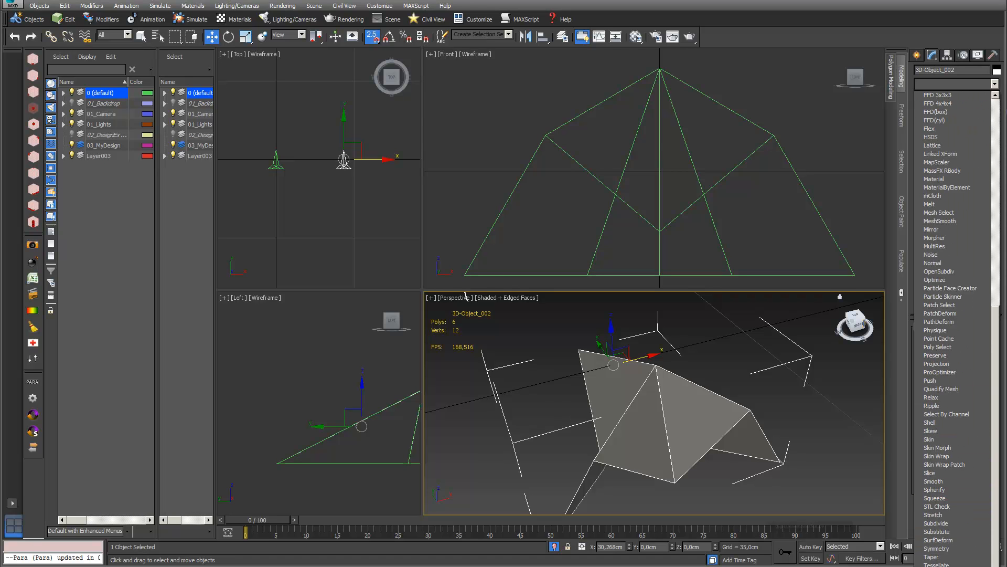
left_click(938, 565)
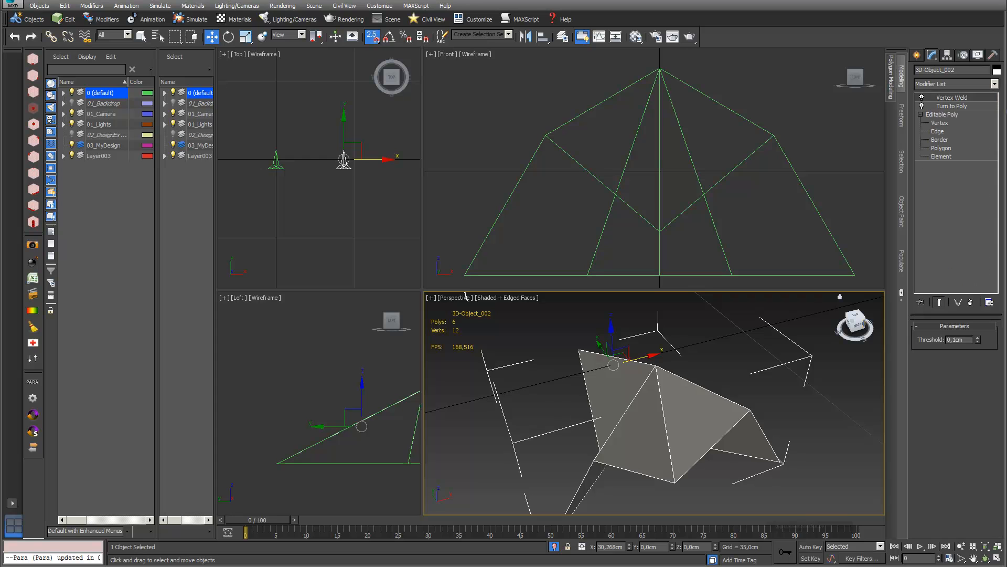
scroll(663, 374, "up", 6)
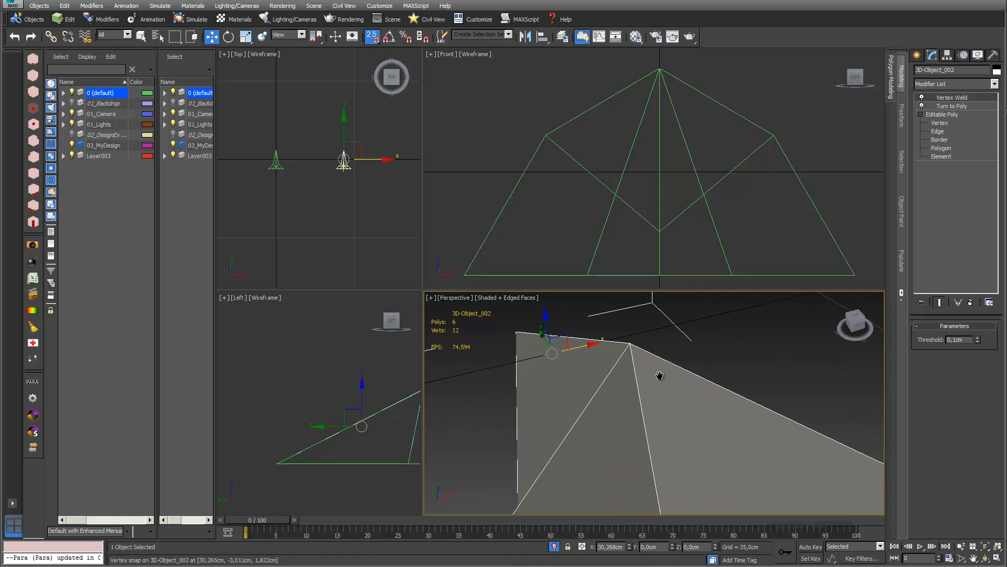
scroll(615, 363, "up", 3)
scroll(615, 363, "down", 3)
middle_click_drag(617, 364, 641, 388, "alt")
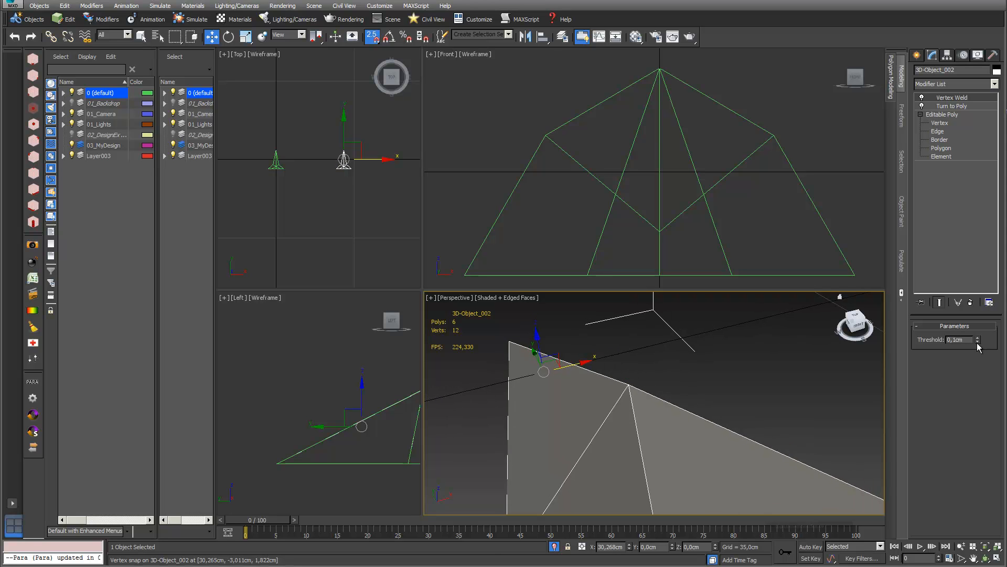
mouse_move(978, 339)
left_mouse_down()
mouse_move(977, 323)
mouse_move(978, 336)
left_mouse_up()
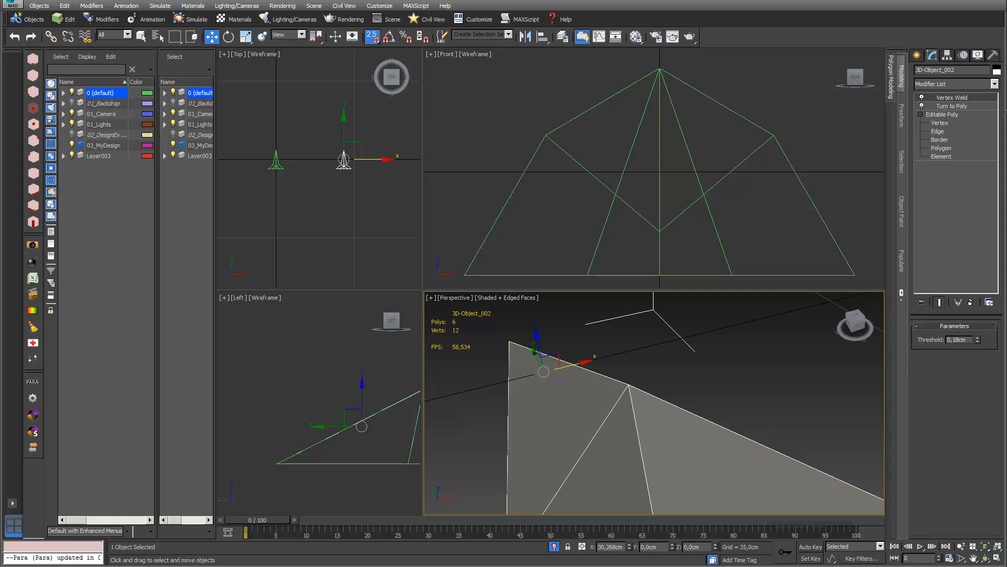
left_click(922, 106)
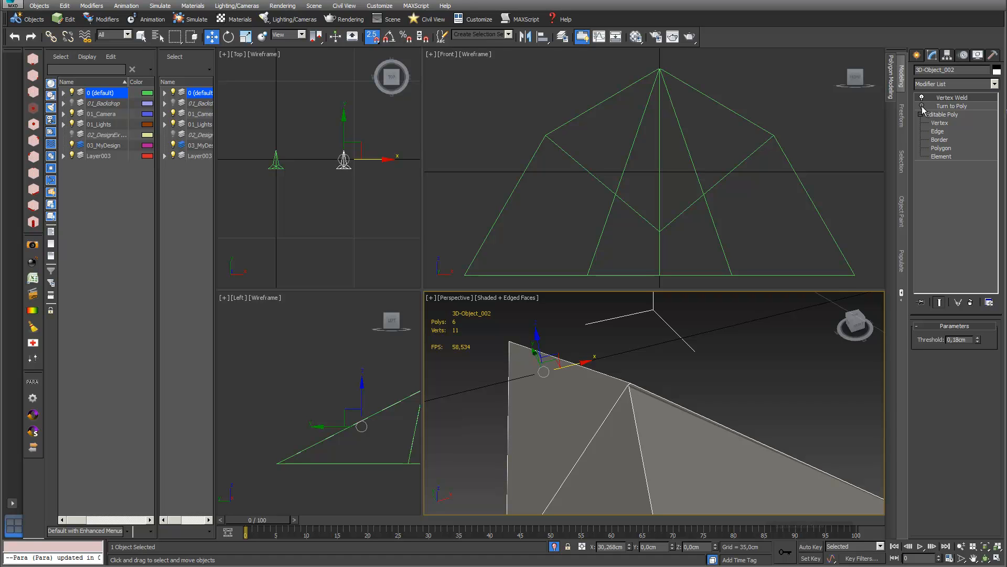
left_click(922, 106)
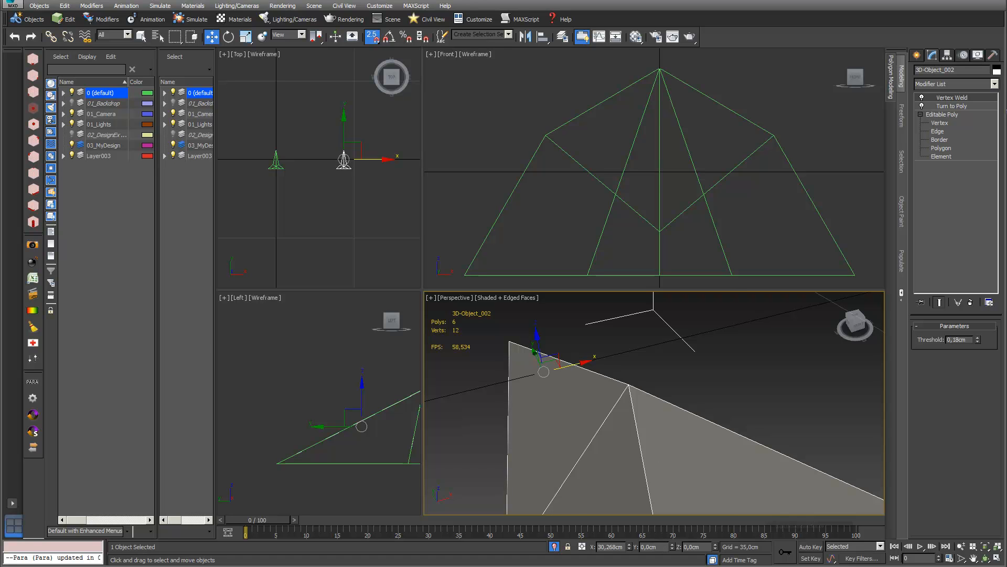
Step: Measure the copy from its outer base corner to its tip with a Tape using 3D vertex snapping, and delete the tape
left_click_drag(422, 290, 575, 342)
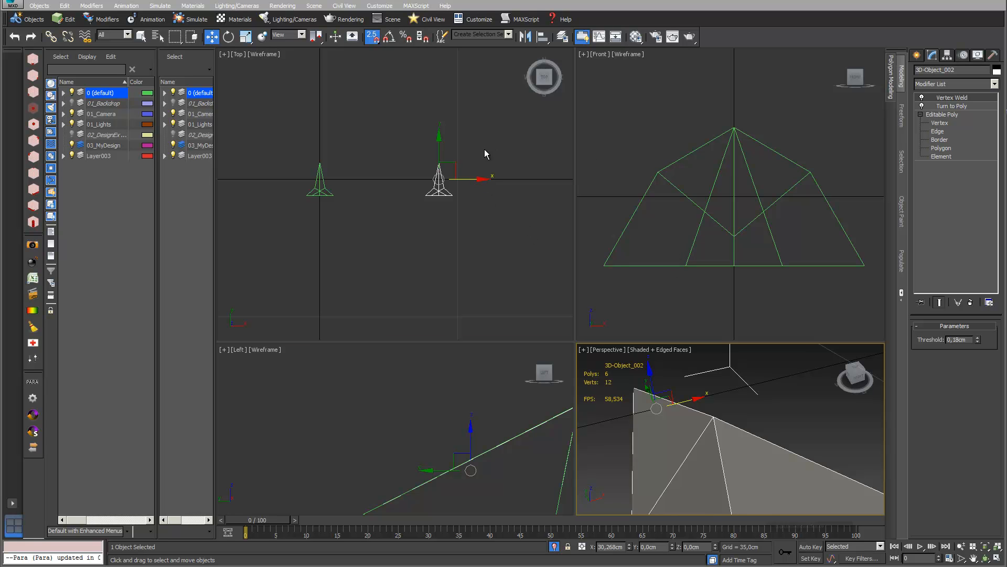
scroll(486, 149, "up", 3)
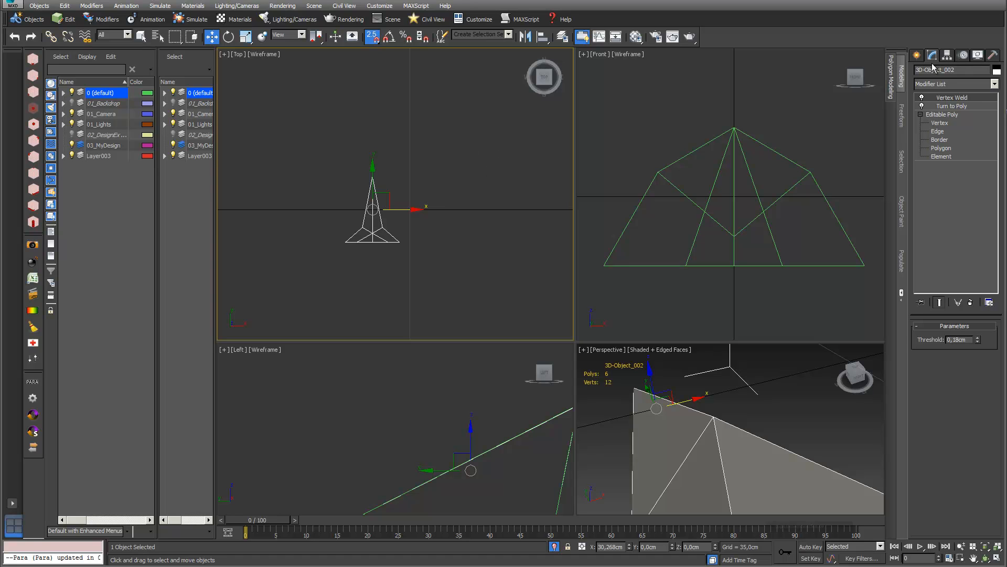
left_click(917, 56)
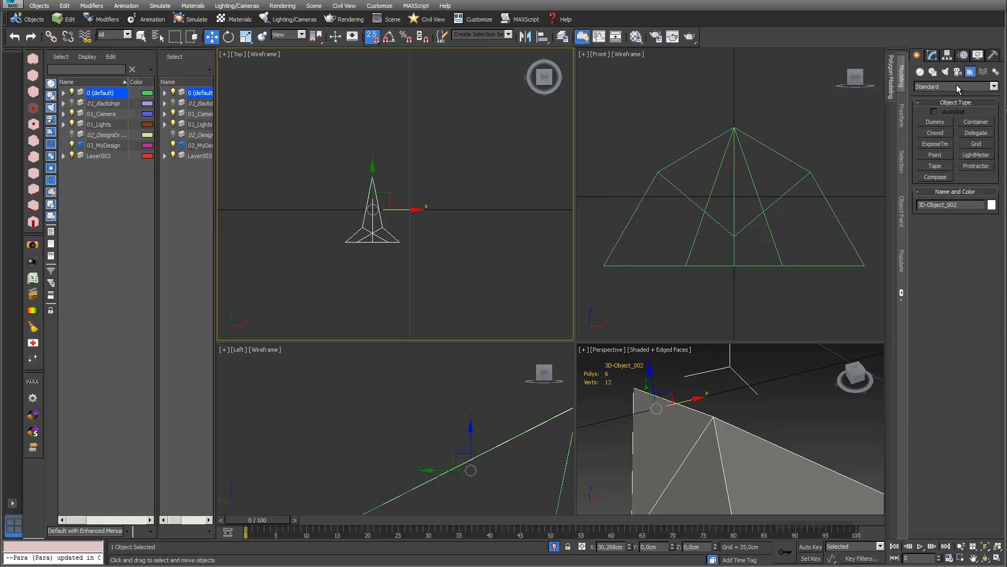
left_click(942, 166)
right_click(374, 38)
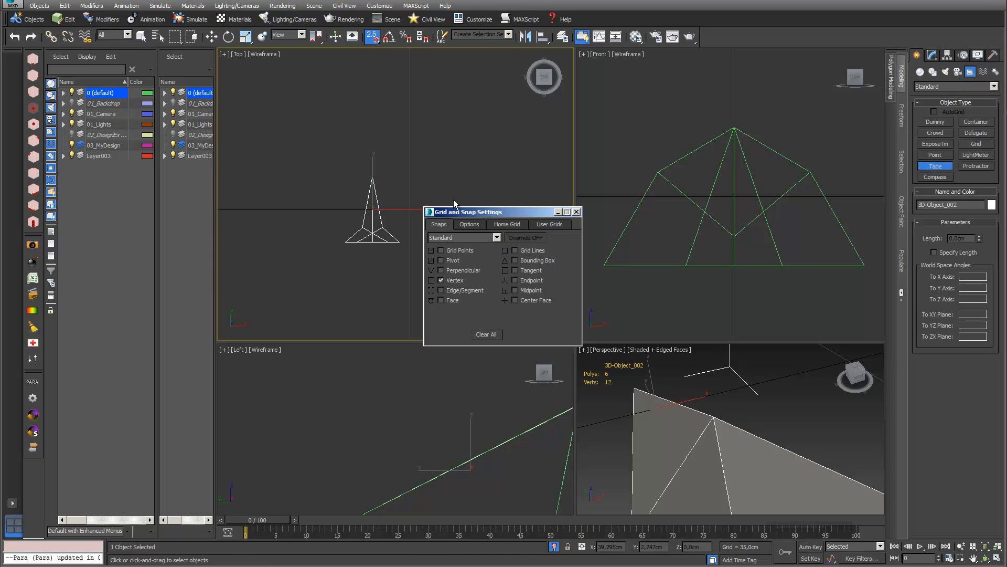
left_click(576, 212)
left_click_drag(377, 39, 383, 87)
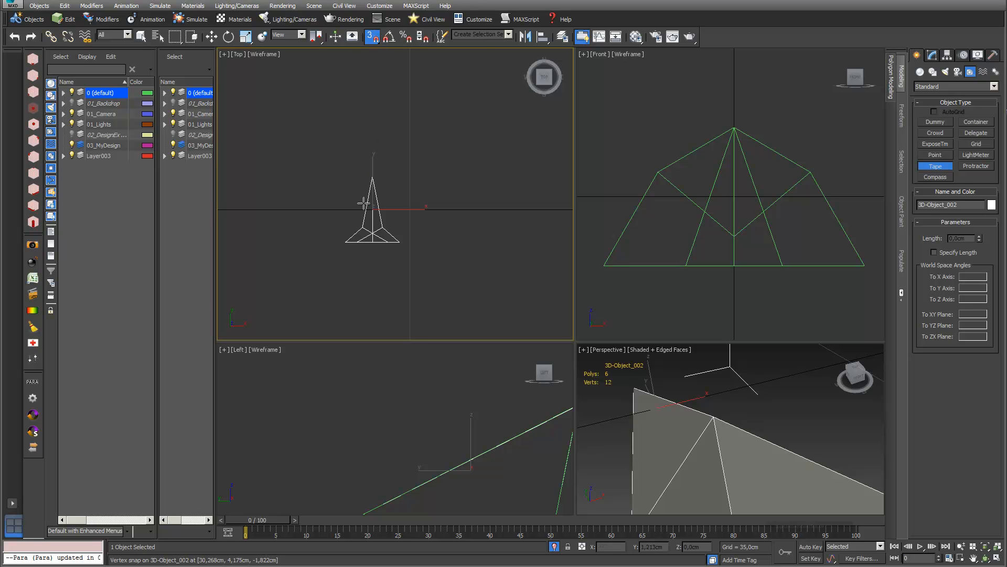
left_click_drag(341, 242, 373, 175)
key("Delete")
Step: Create a box about 117 cm wide and 35 cm high beside the two pieces in the Top view
scroll(470, 184, "down", 3)
middle_click_drag(456, 185, 360, 189)
scroll(362, 193, "down", 2)
scroll(363, 195, "down", 2)
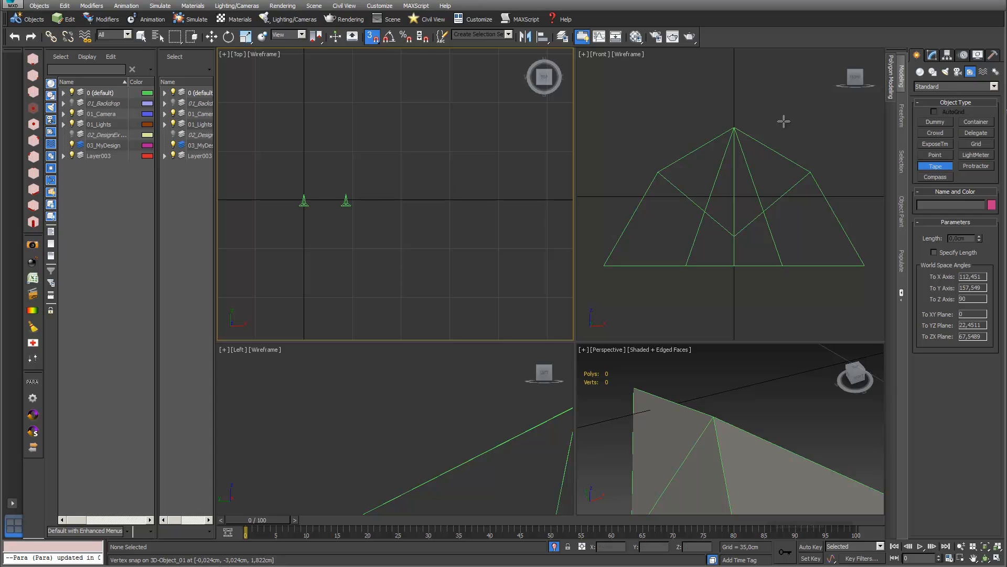
left_click(920, 71)
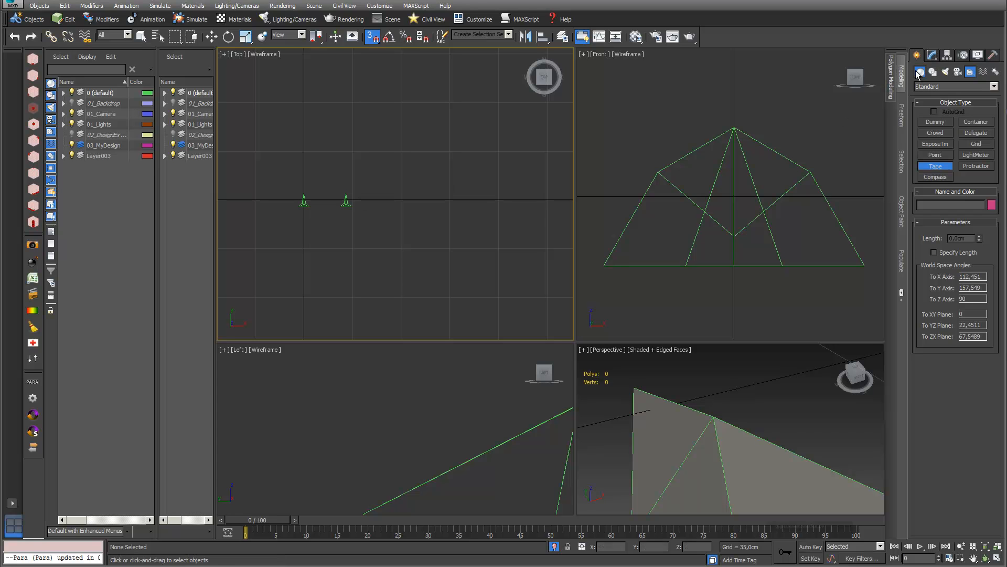
left_click(937, 122)
left_click_drag(400, 126, 562, 265)
left_click(539, 221)
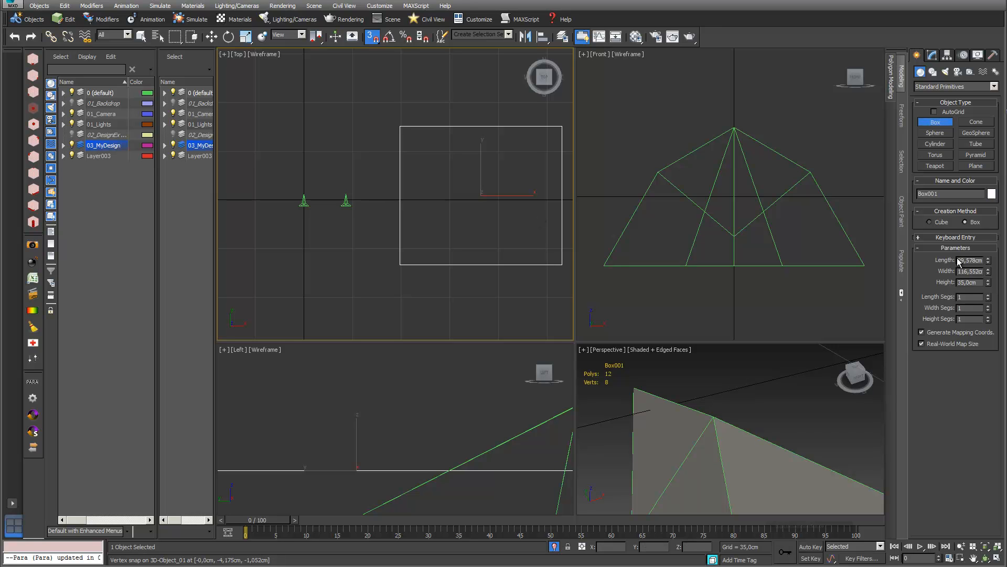
Step: Set the box's length, width and height to 100 cm each
left_click_drag(974, 261, 924, 272)
type("1003")
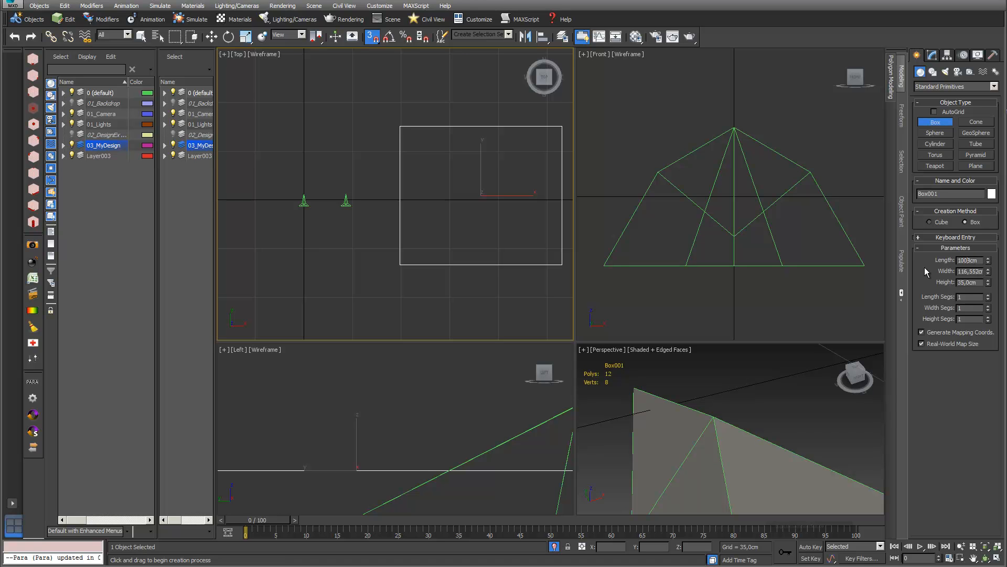
key("Return")
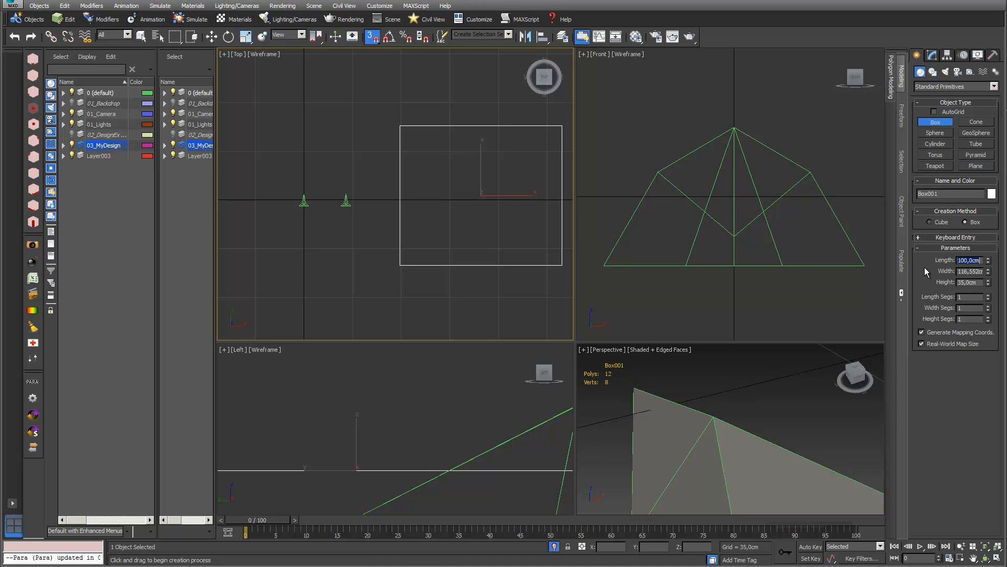
double_click(977, 271)
type("100")
key("Return")
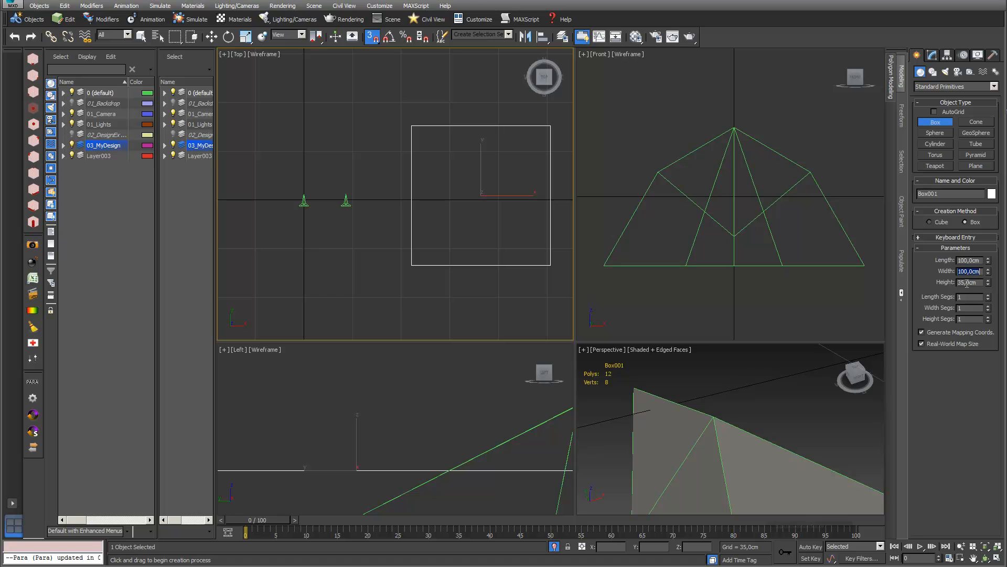
left_click_drag(970, 282, 950, 285)
type("100")
key("Return")
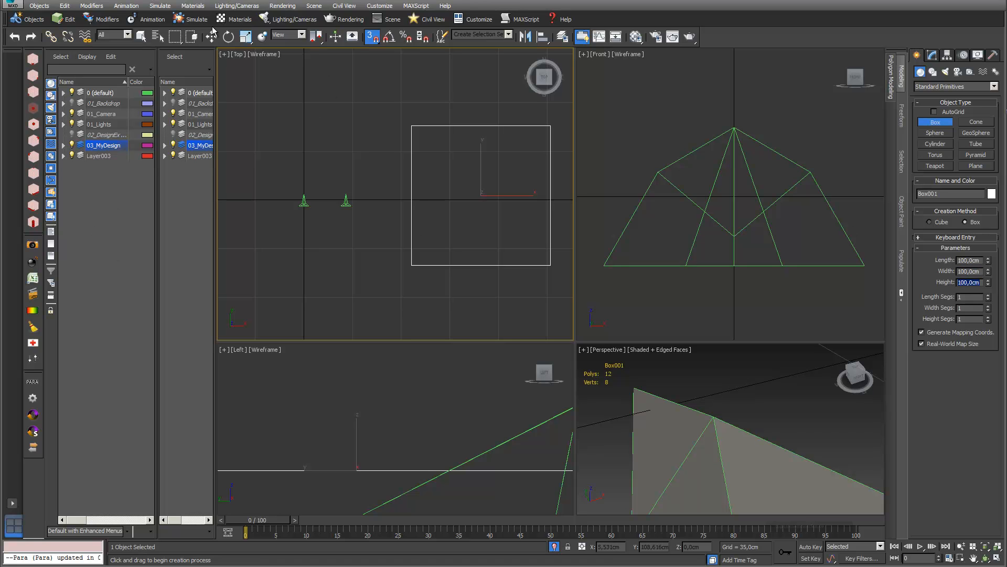
Step: Scale both pieces up together uniformly until each is nearly as wide as the 100 cm box in the Top view
left_click(140, 37)
left_click_drag(278, 169, 336, 225)
scroll(316, 144, "down", 2)
scroll(316, 144, "down", 1)
middle_click_drag(315, 144, 417, 136)
scroll(417, 137, "up", 2)
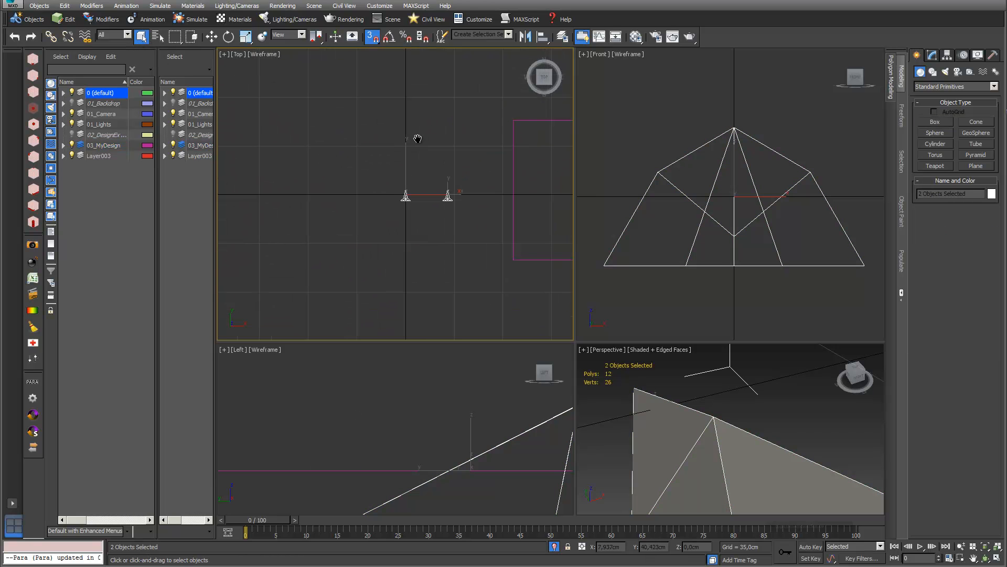
left_click(249, 32)
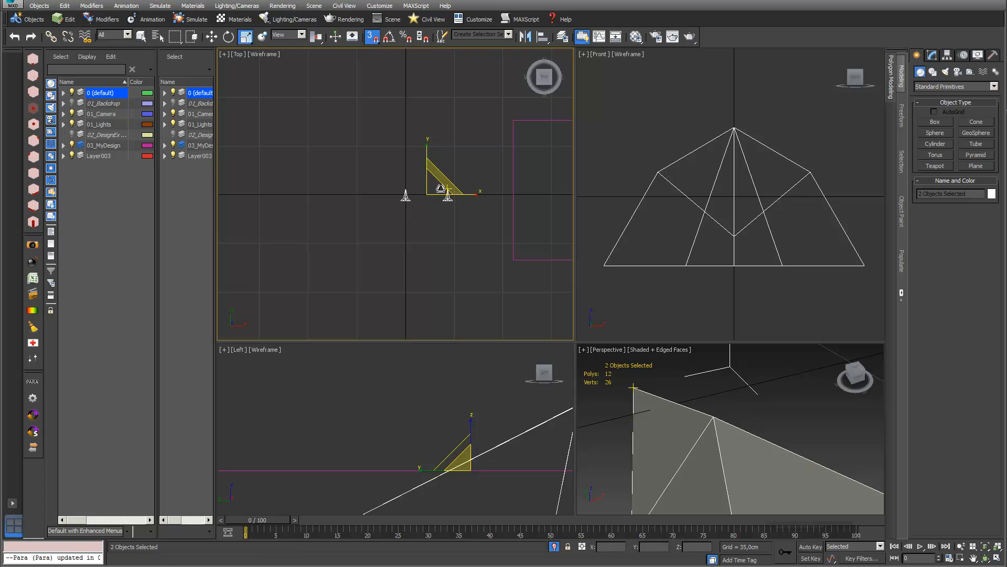
left_click_drag(444, 190, 549, 7)
scroll(418, 93, "down", 4)
middle_click_drag(418, 92, 415, 141)
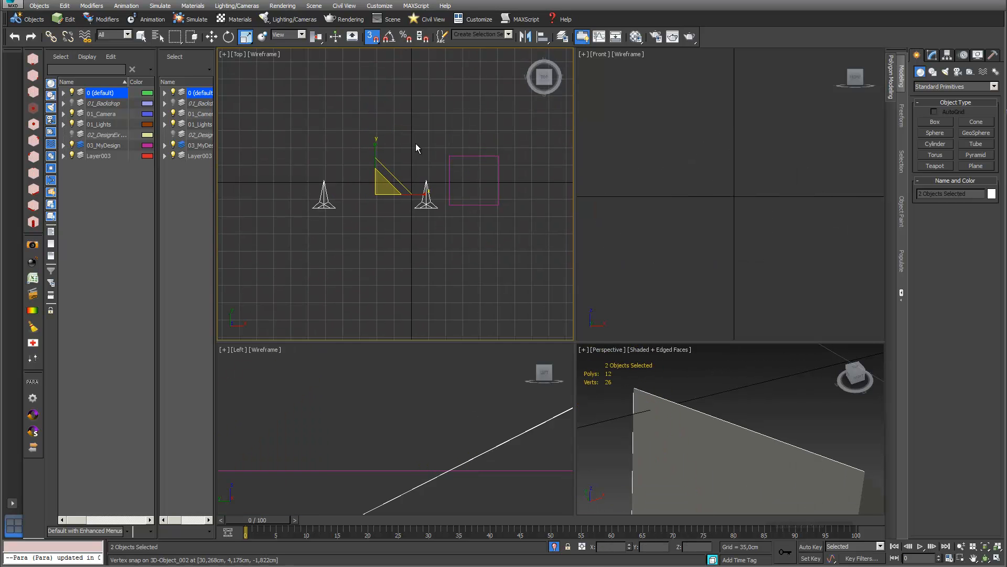
left_click_drag(380, 191, 410, 143)
Step: Move both scaled pieces in the Top view so the copy's base lines up with the box's lower edge
left_click(211, 37)
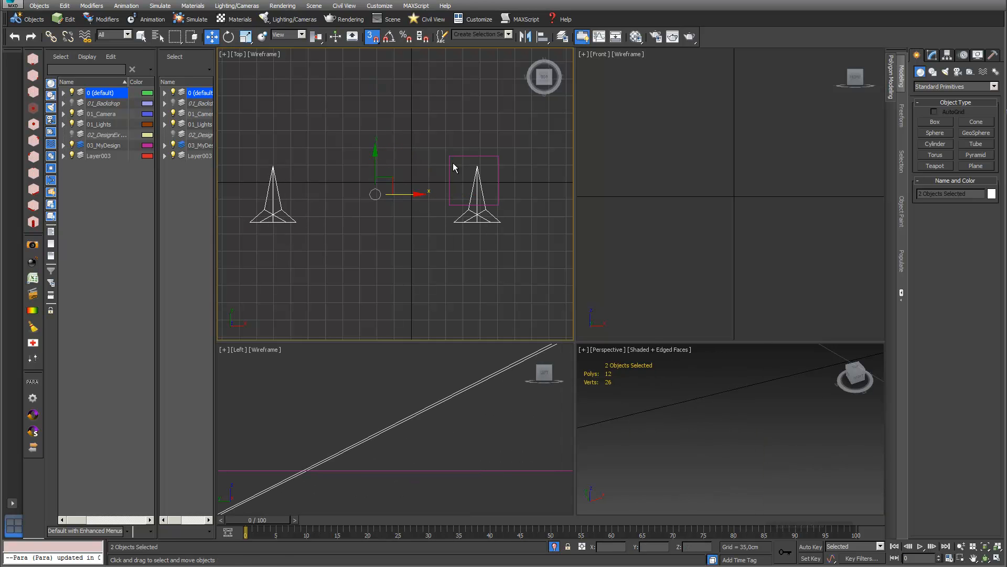
mouse_move(391, 174)
left_mouse_down()
mouse_move(401, 154)
mouse_move(385, 156)
left_mouse_up()
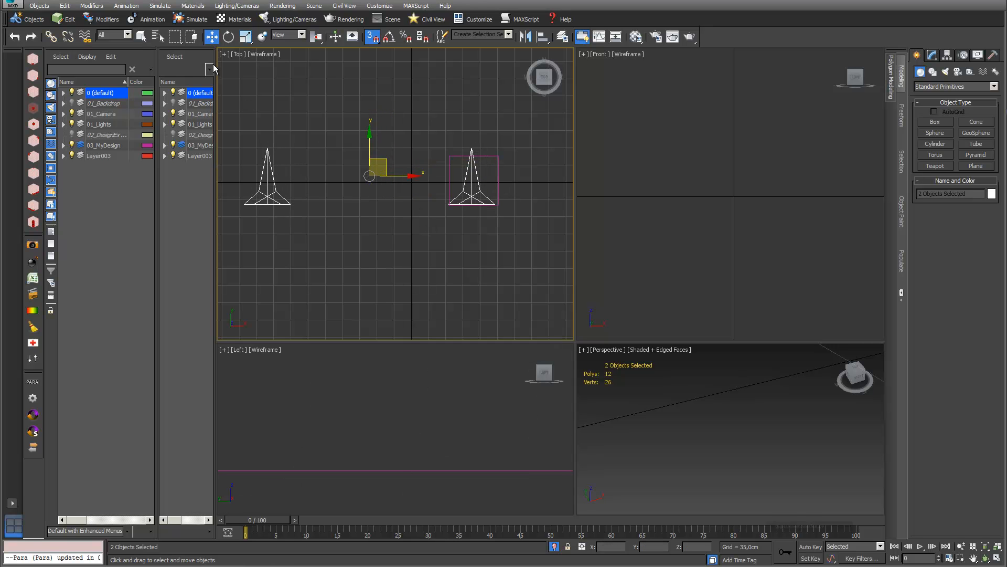
right_click(245, 36)
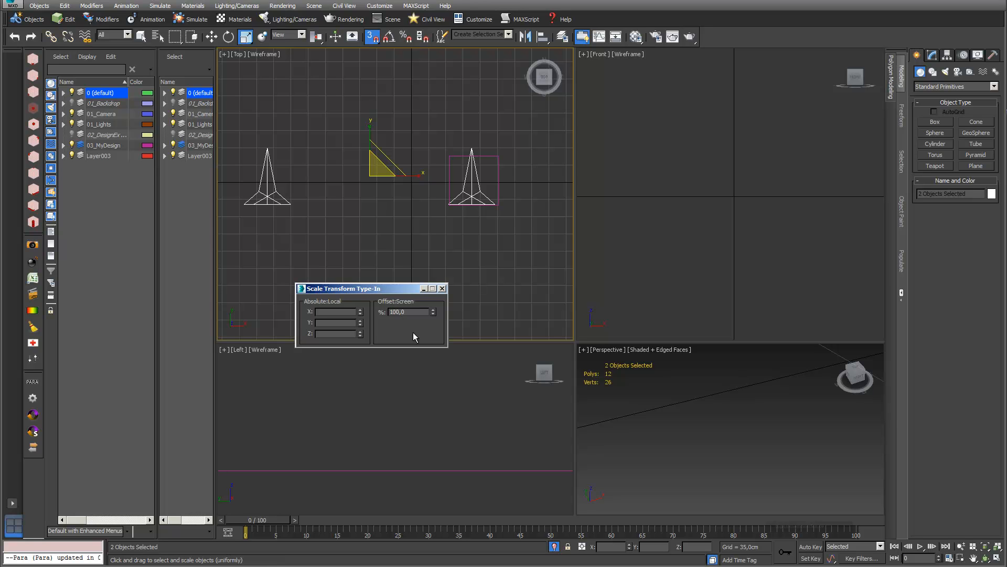
left_click(442, 288)
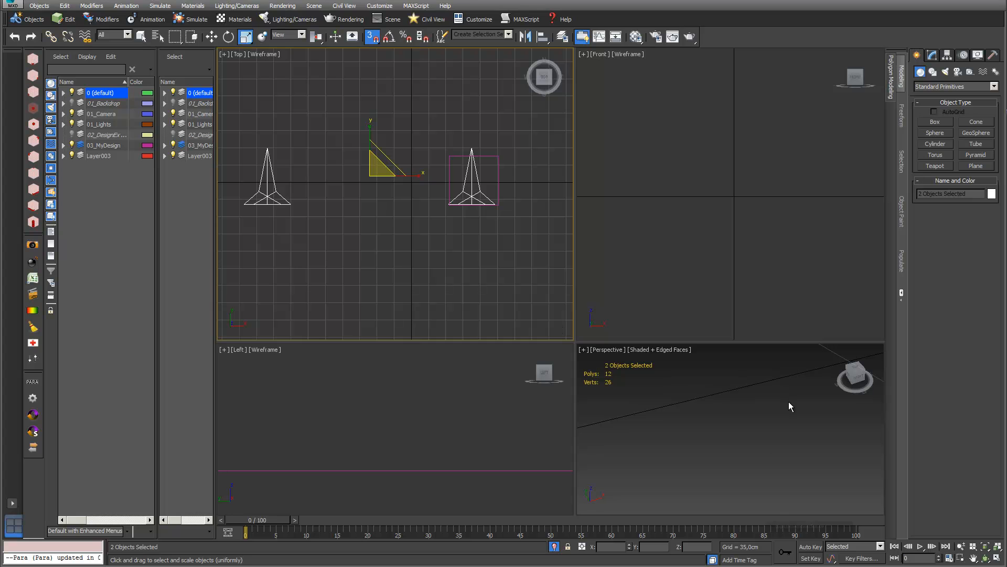
Step: Move the copy along X to about -26.5 cm, clear of the box, and frame it in an enlarged Perspective view
left_click(489, 199)
key("w")
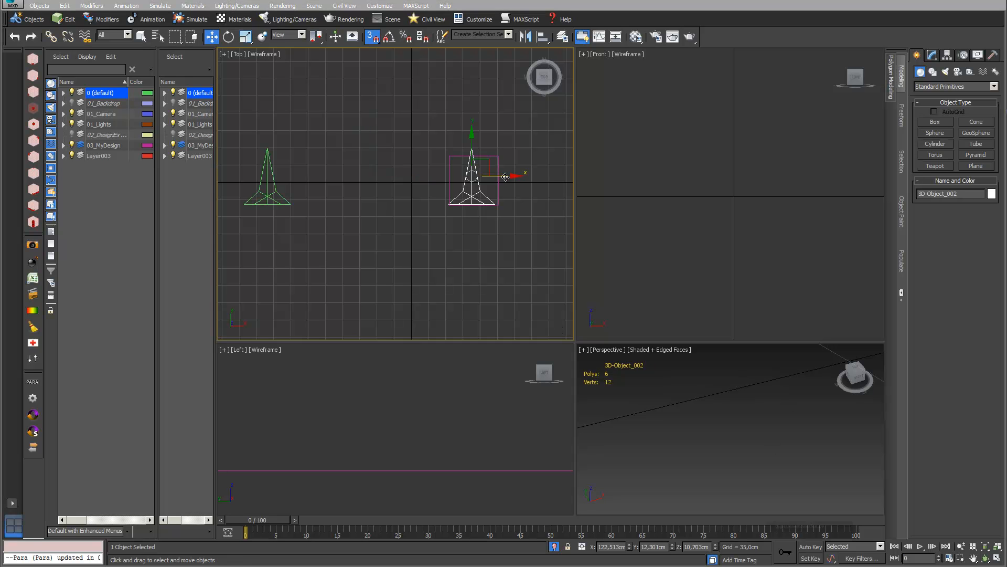
left_click_drag(504, 177, 398, 186)
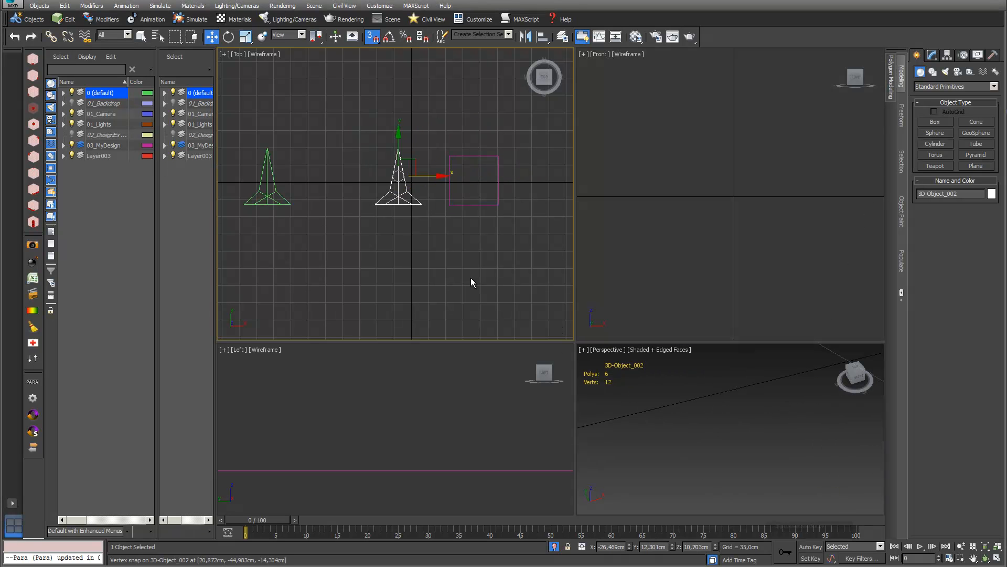
left_click(996, 547)
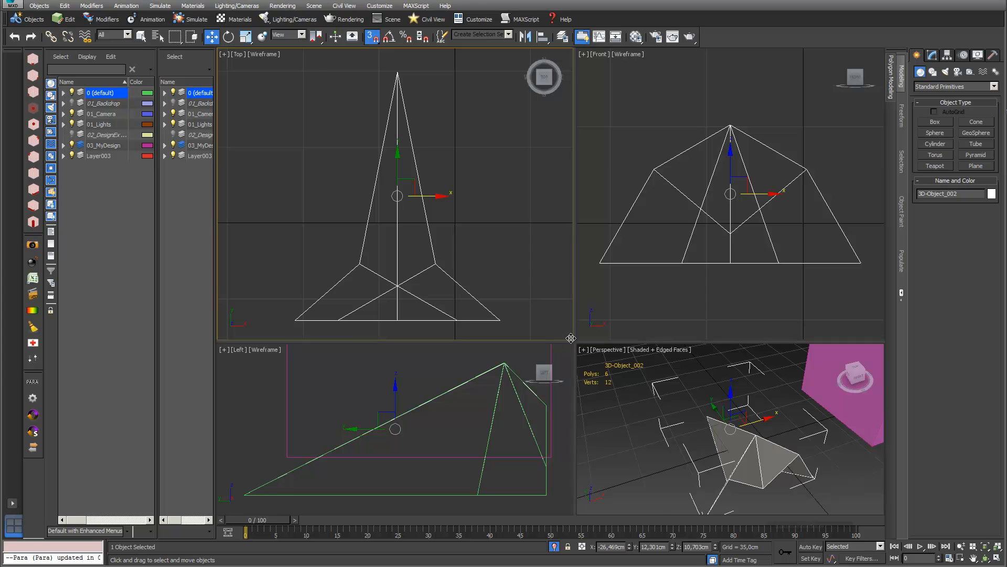
left_click_drag(576, 341, 429, 201)
scroll(663, 319, "up", 5)
middle_click_drag(663, 319, 661, 285)
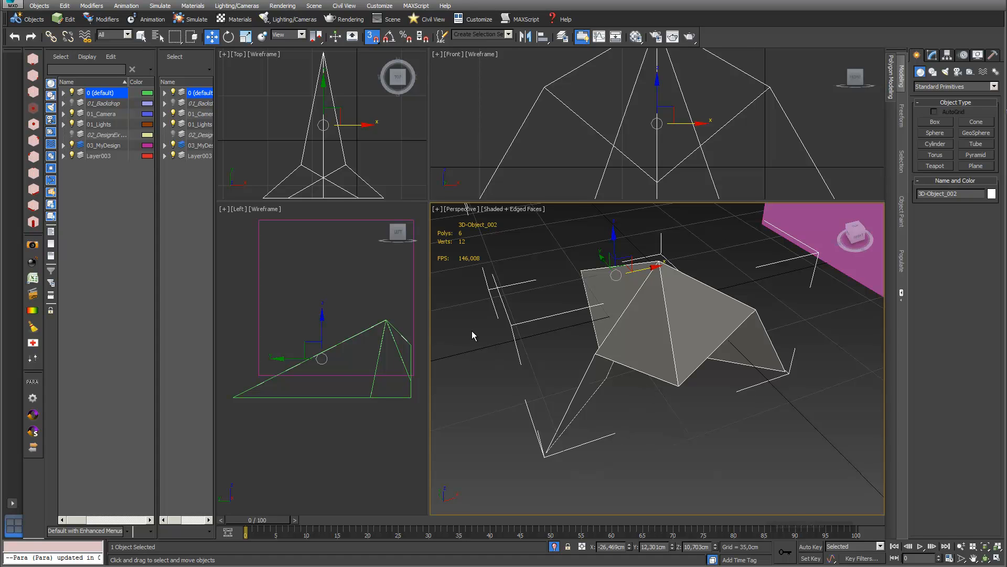
Step: Apply Reset XForm to both pieces and check the copy's scale values before and after the reset
left_click(244, 37)
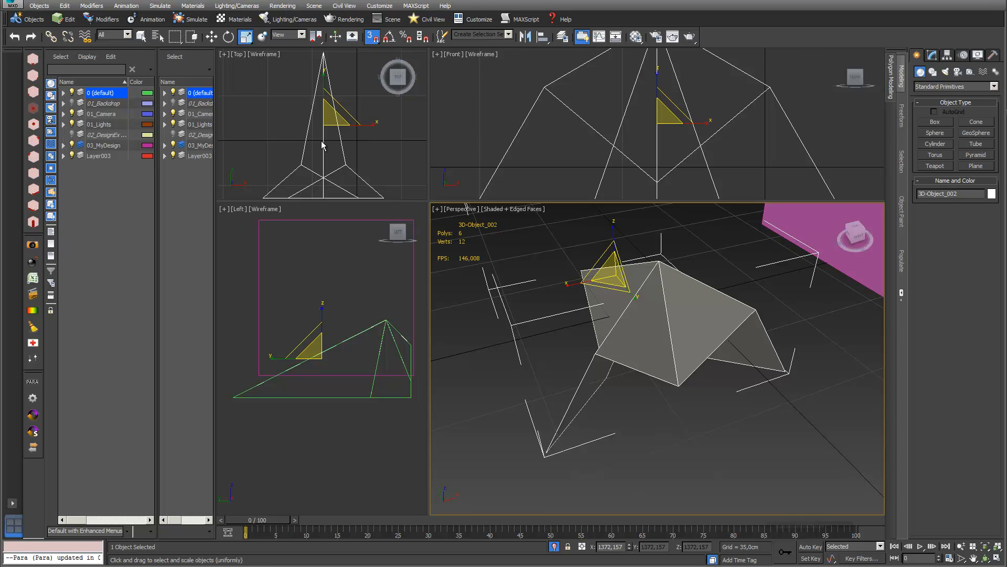
scroll(321, 140, "down", 3)
left_click(211, 37)
left_click_drag(347, 151, 287, 155)
left_click(287, 154, "ctrl")
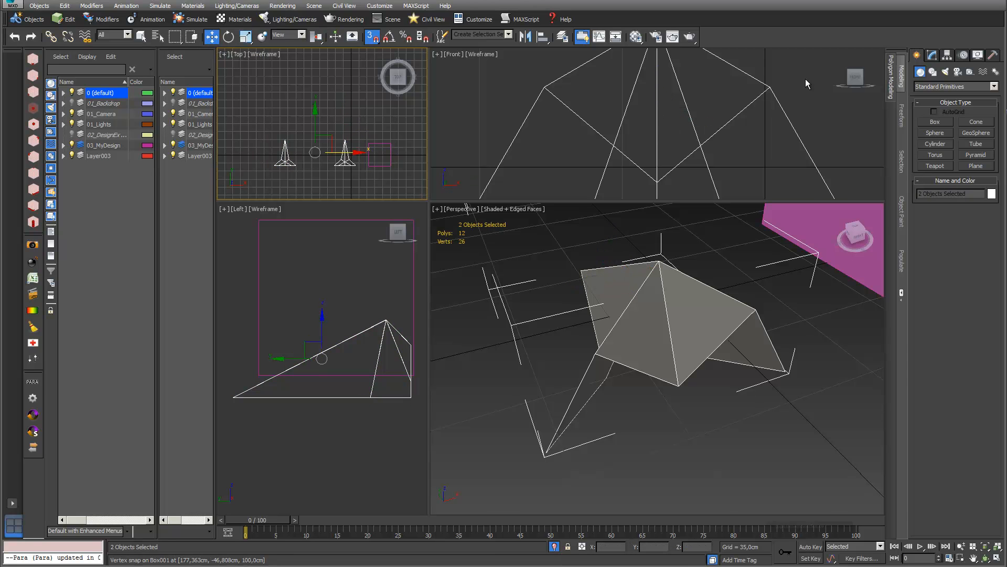
left_click(992, 56)
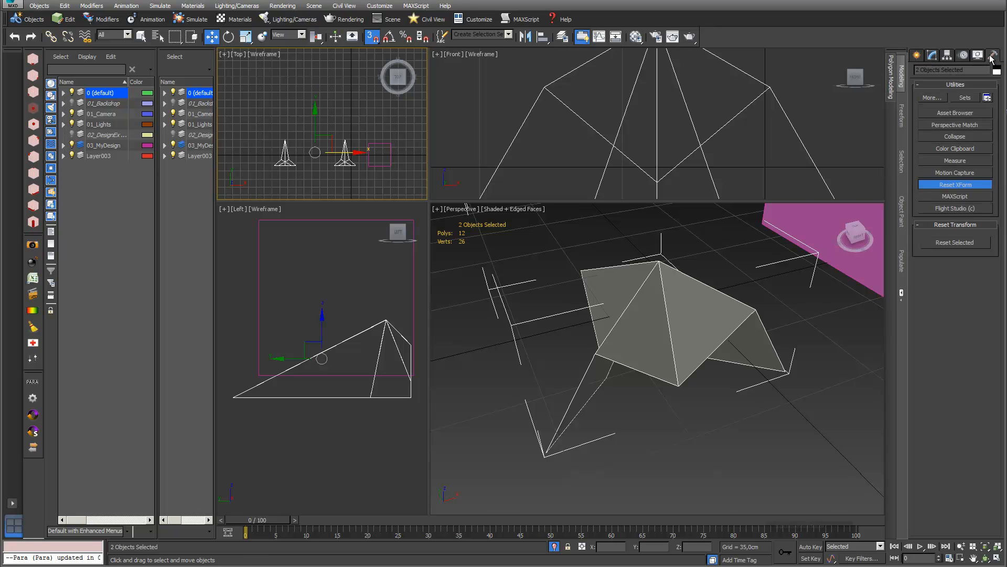
left_click(968, 184)
left_click(682, 365)
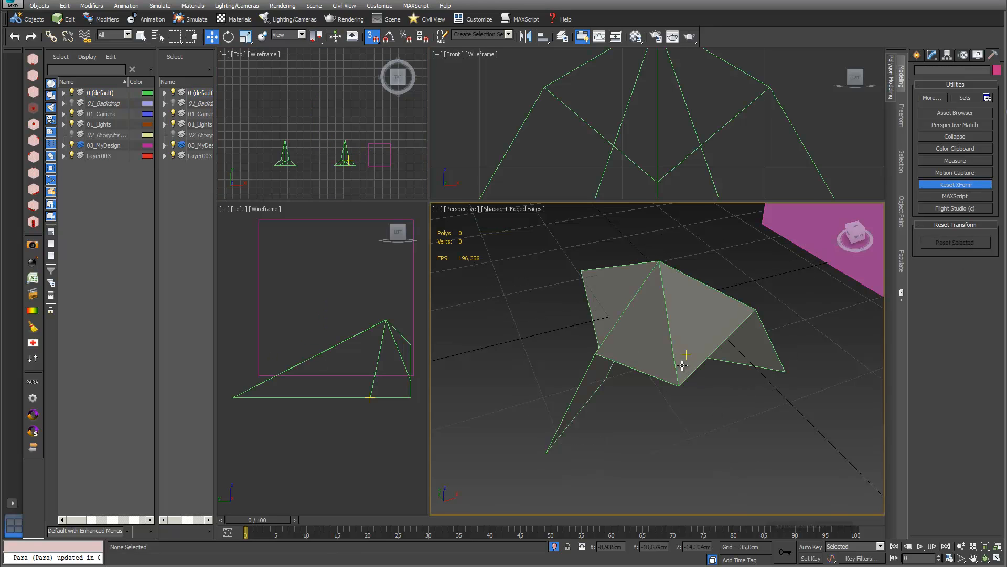
left_click(250, 41)
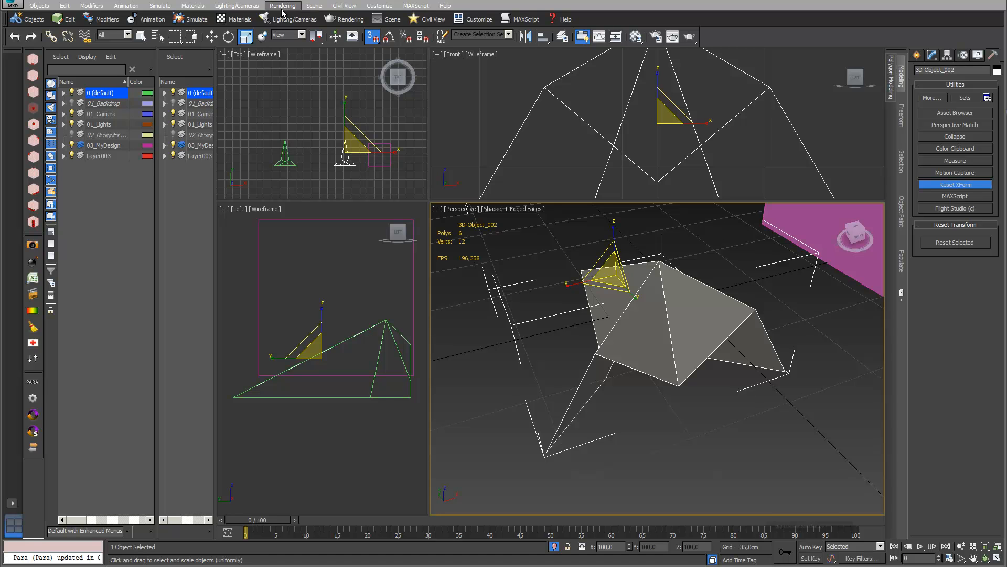
left_click(212, 36)
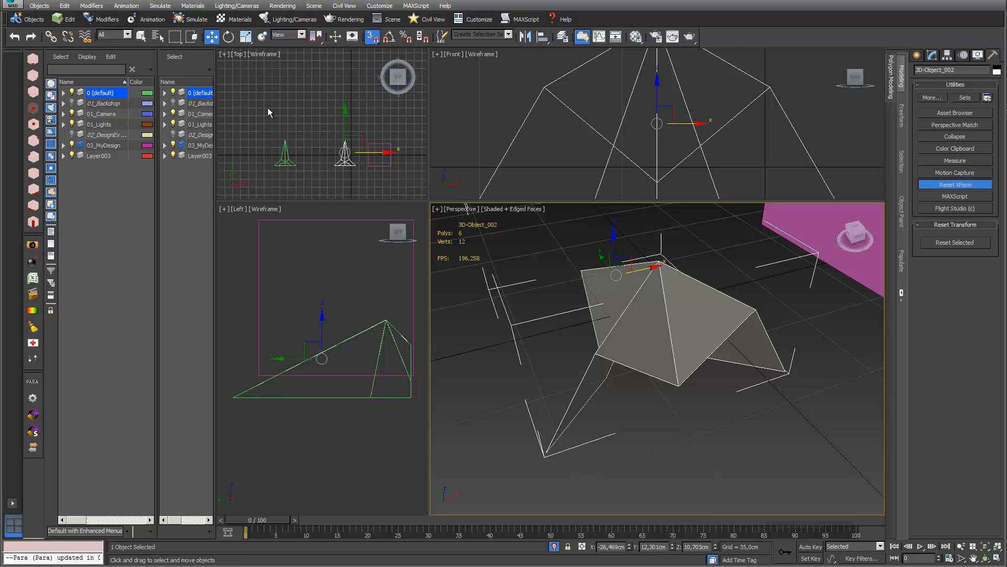
Step: Delete the reference box and clone both pieces along Y as one independent copy each in the Top view
left_click(375, 164)
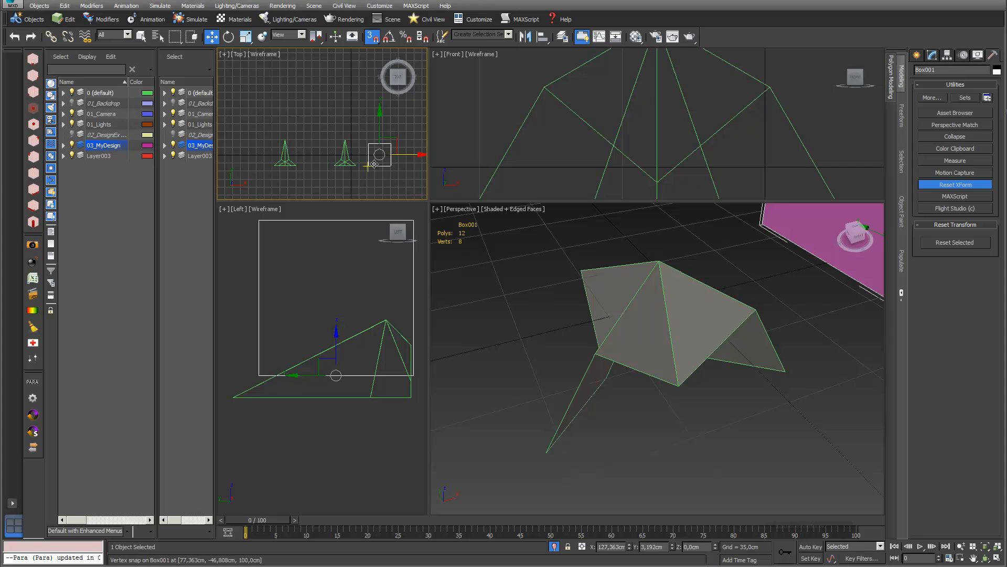
key("Delete")
left_click_drag(253, 120, 370, 184)
left_click_drag(316, 122, 316, 52, "shift")
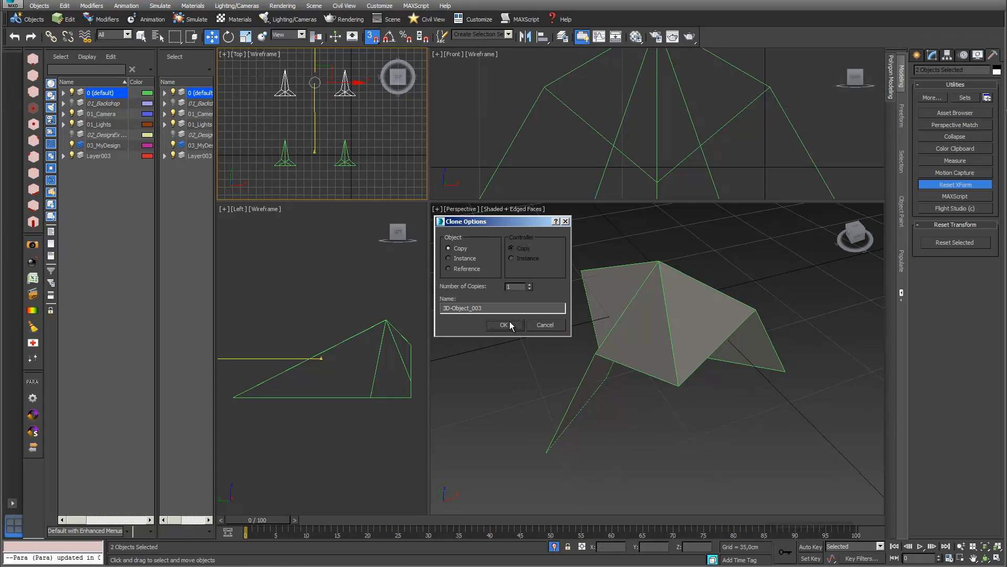
left_click(505, 324)
Step: Add a Shell modifier to the vertex-welded piece 3D-Object_002
left_click(281, 155)
scroll(617, 373, "down", 2)
scroll(617, 373, "down", 3)
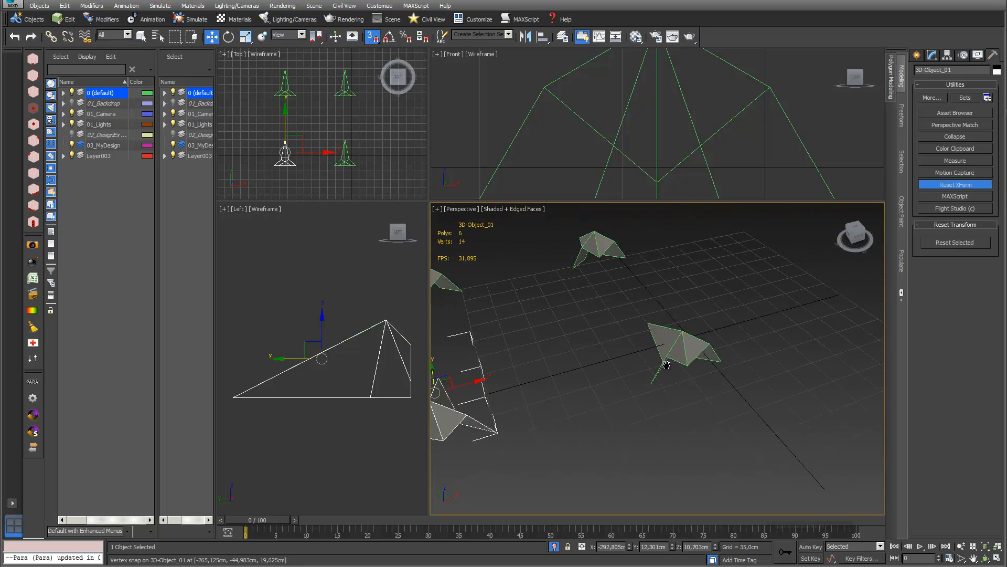
scroll(797, 332, "up", 6)
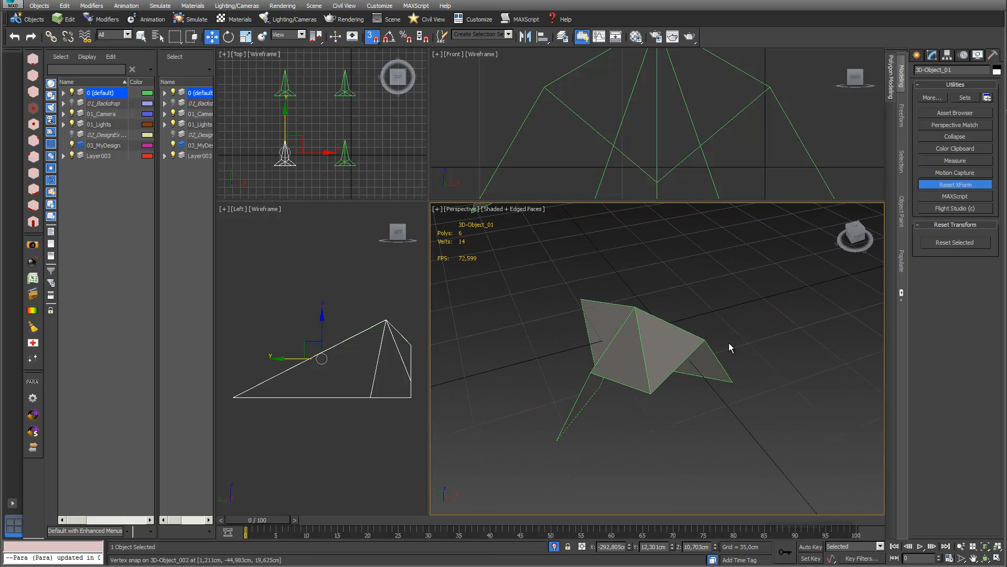
left_click(682, 358)
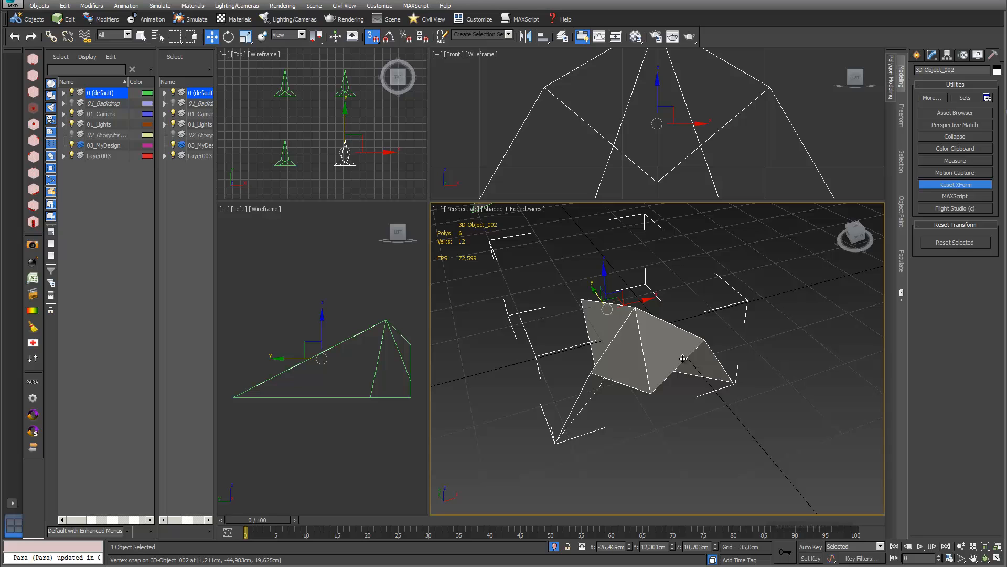
left_click(931, 58)
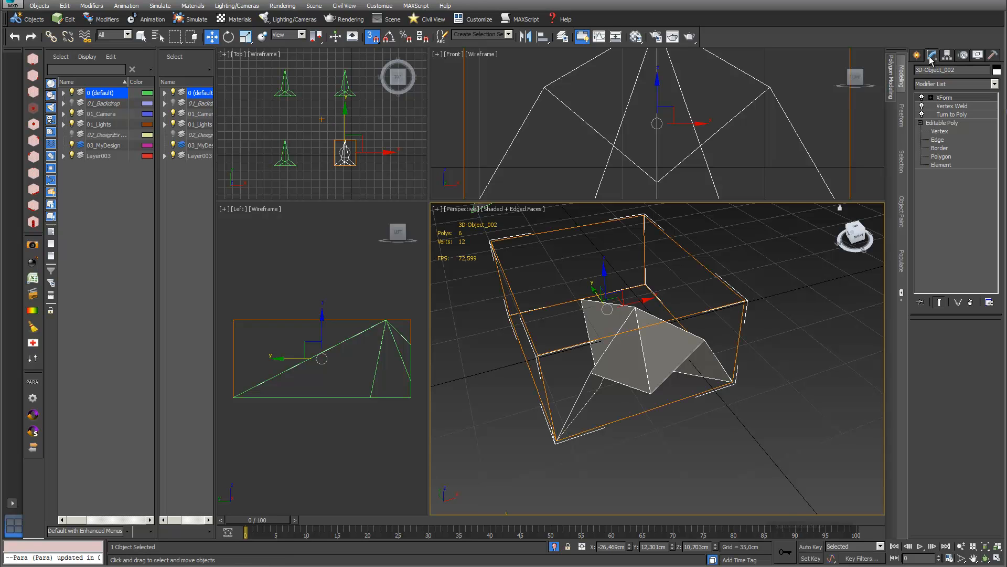
left_click(995, 85)
left_click_drag(996, 110, 996, 321)
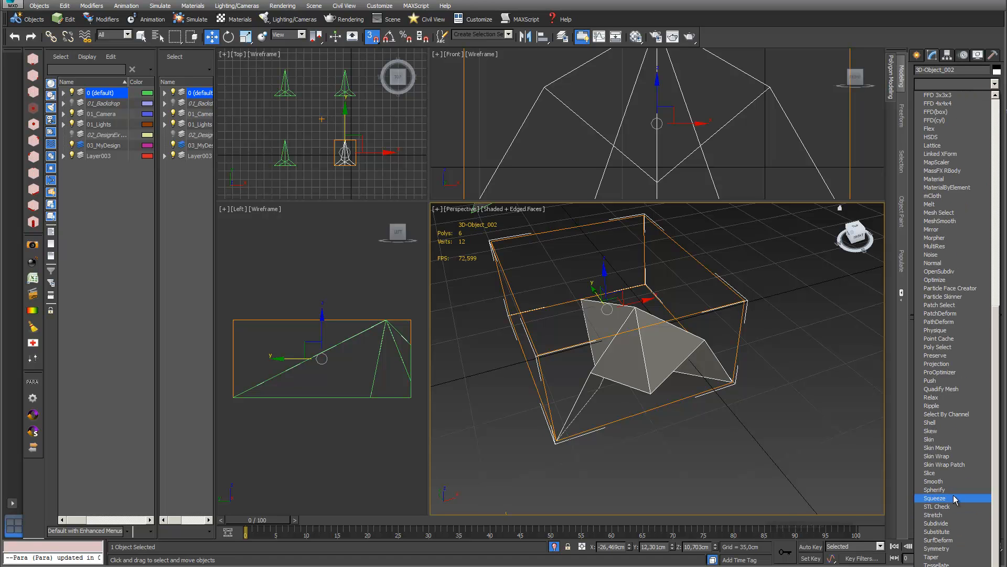
left_click(950, 422)
scroll(650, 360, "up", 5)
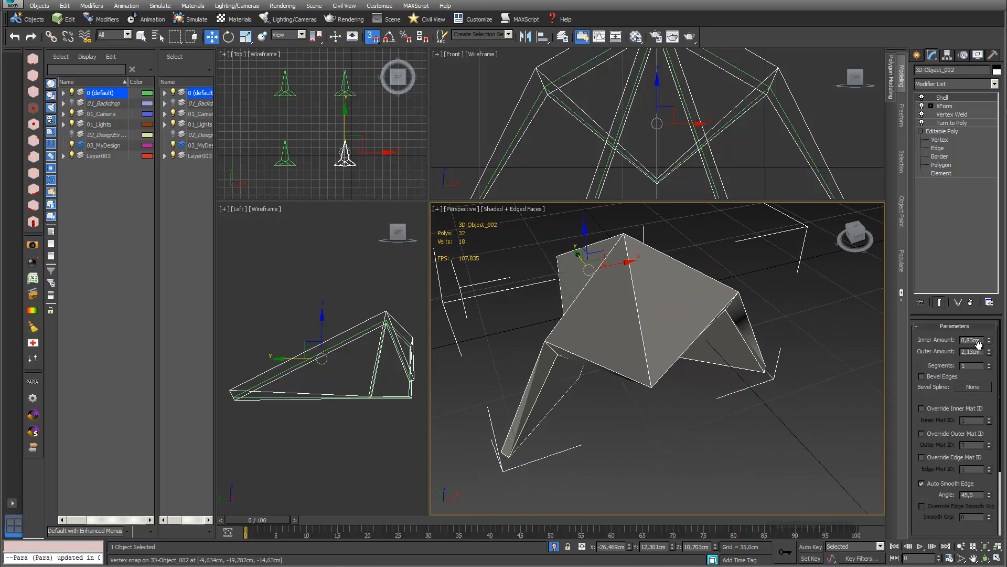
Step: Set the Shell's inner amount to 0 cm, try an outer amount of 5 cm, and set it to 1 cm
left_click_drag(983, 341, 963, 352)
type("0")
key("Return")
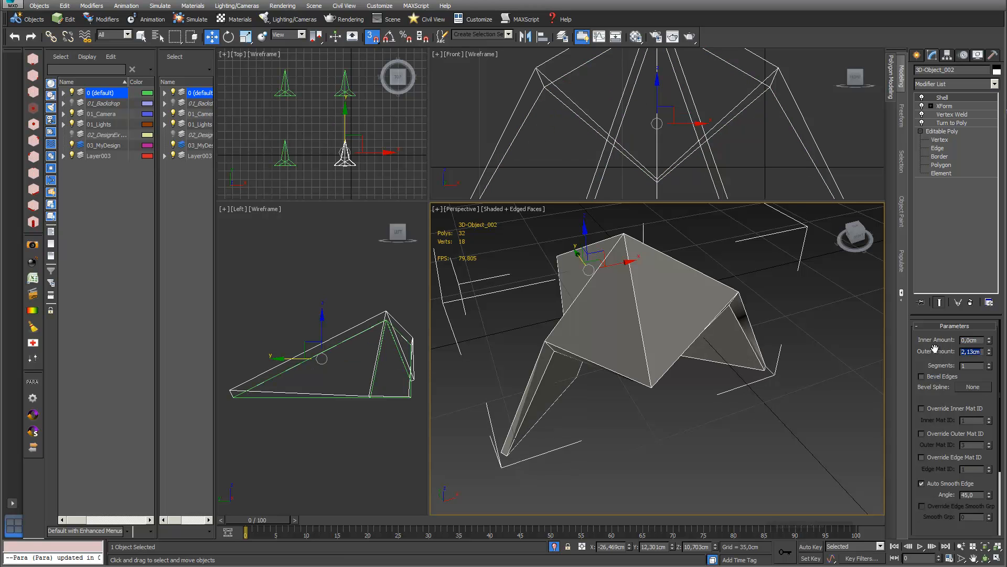
type("5")
key("Return")
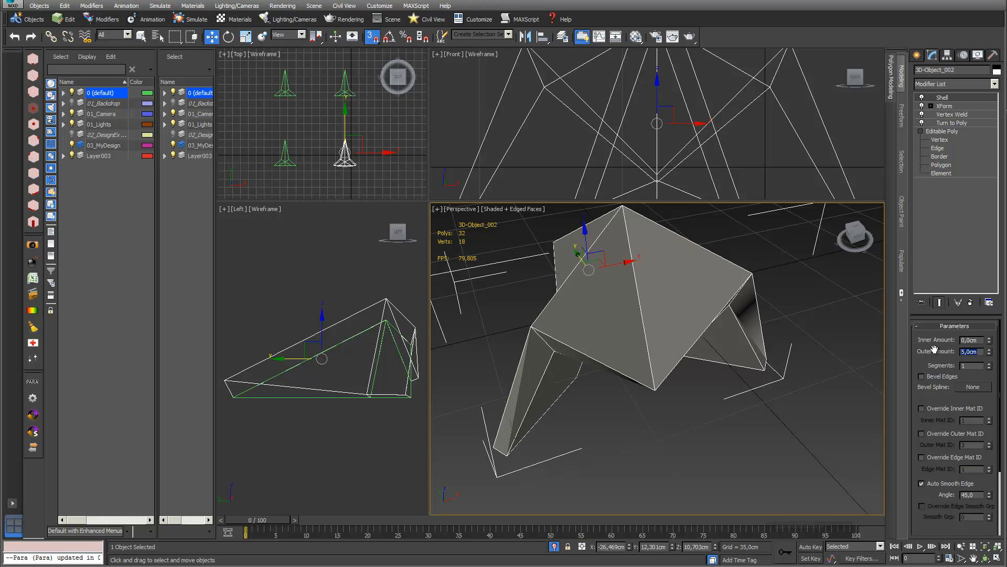
type("1")
key("Return")
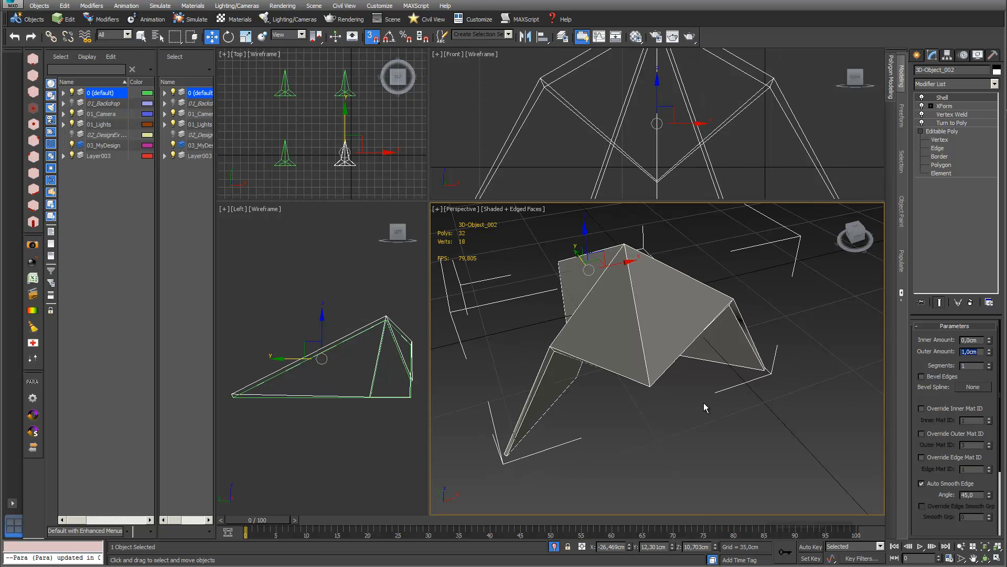
Step: Increase the Shell's outer amount to 3.31 cm and compare the corners with Straighten Corners off and on, leaving it on
left_click_drag(685, 357, 710, 340)
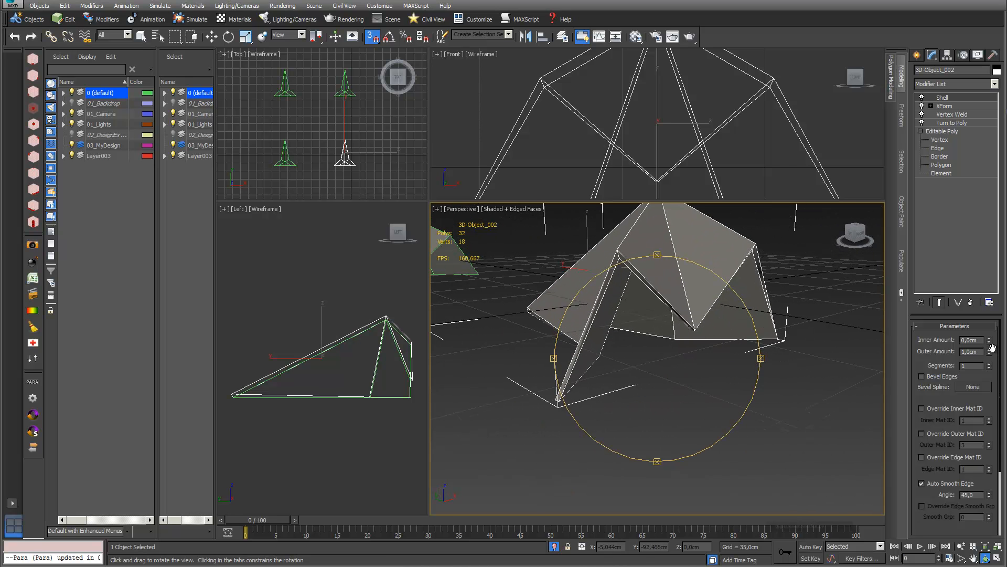
left_click_drag(990, 349, 957, 228)
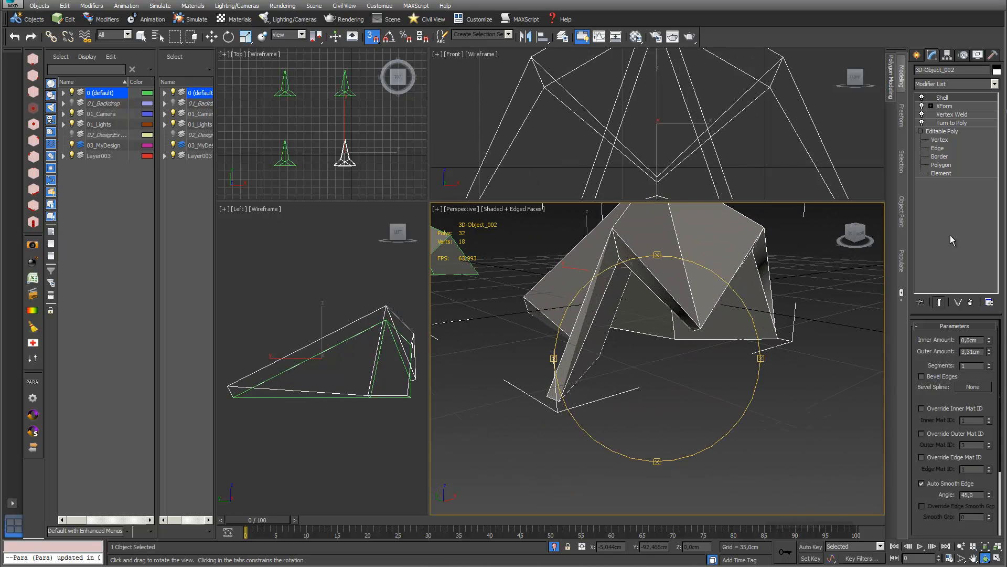
left_click_drag(926, 513, 915, 418)
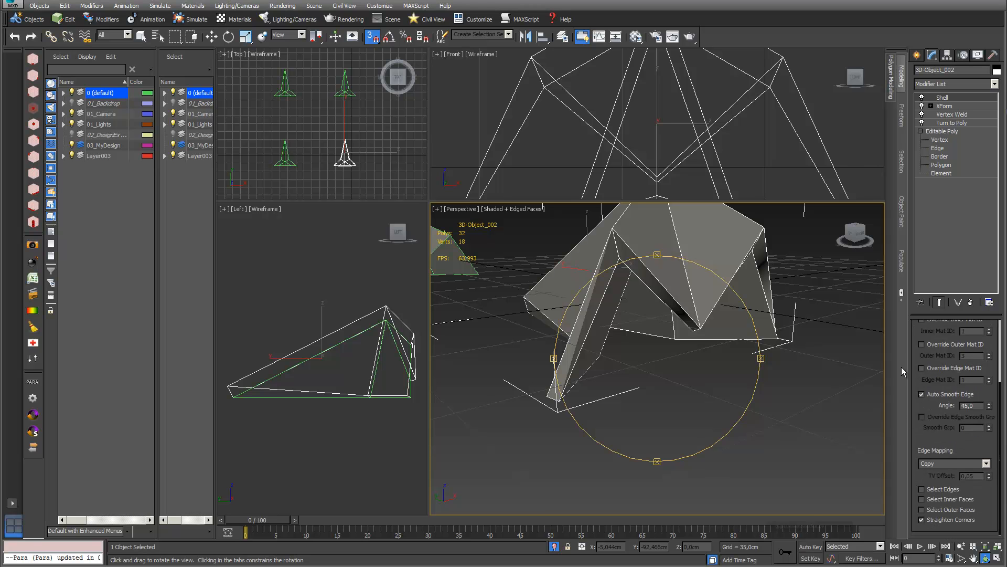
left_click(922, 520)
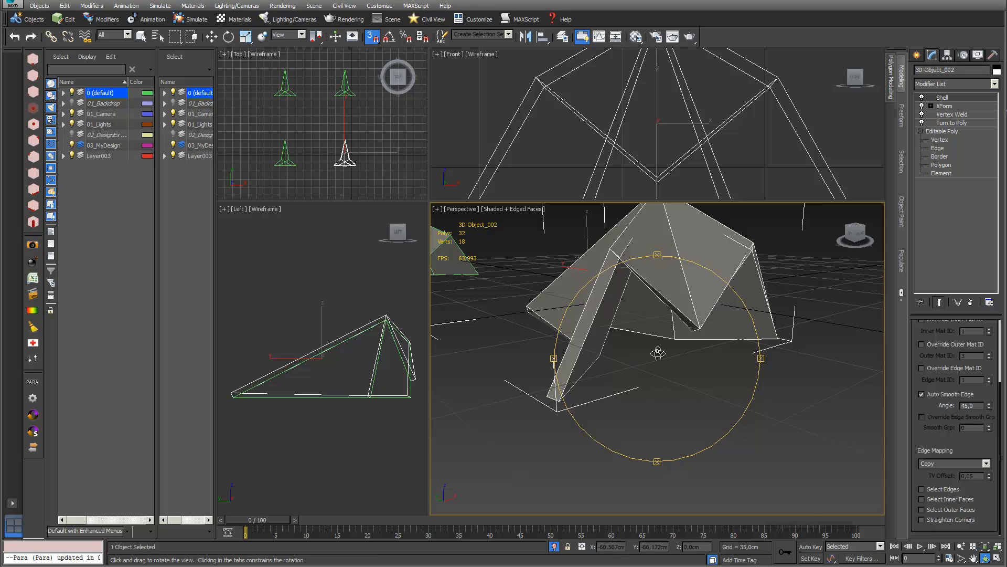
left_click_drag(667, 347, 619, 345)
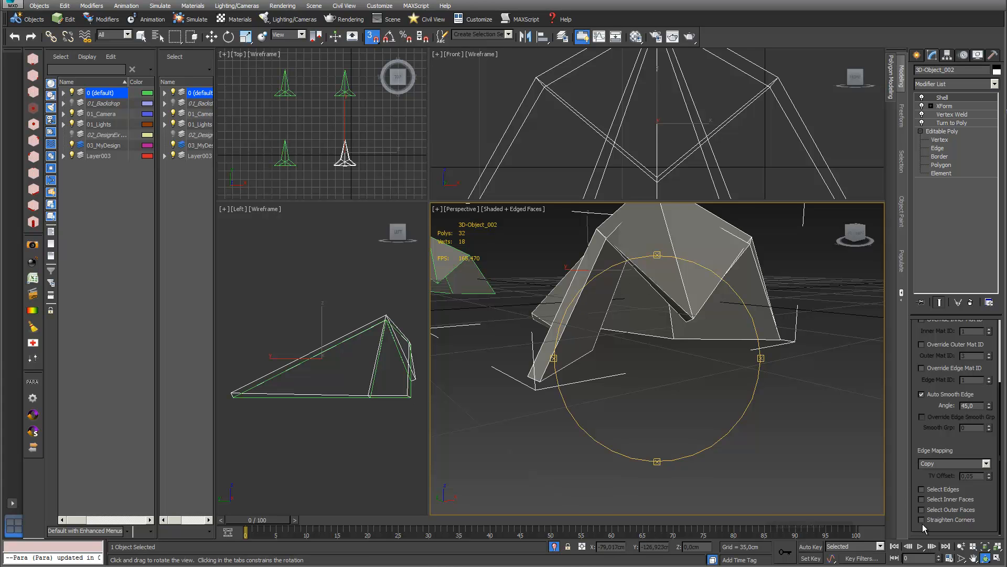
left_click_drag(656, 332, 654, 393)
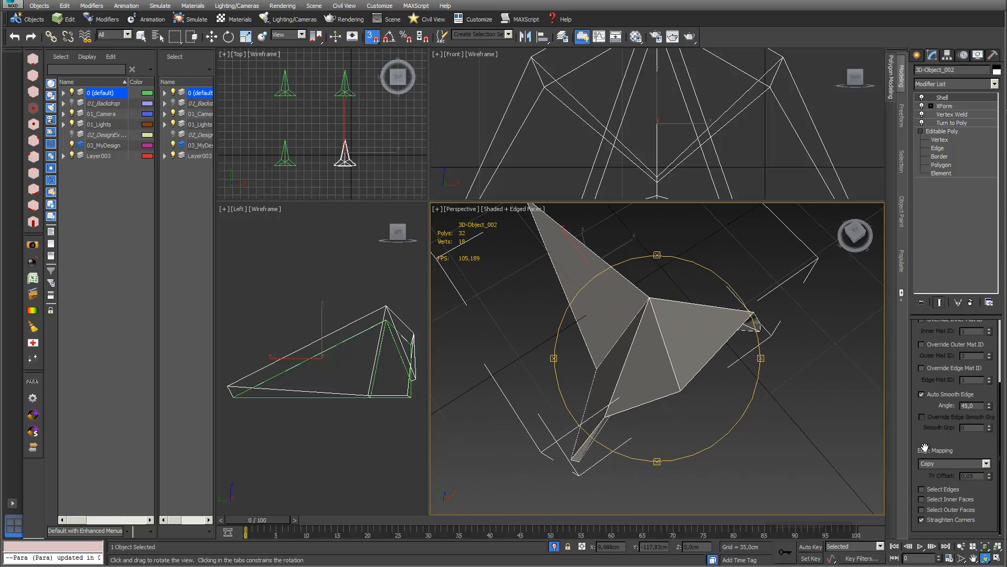
left_click_drag(706, 384, 682, 360)
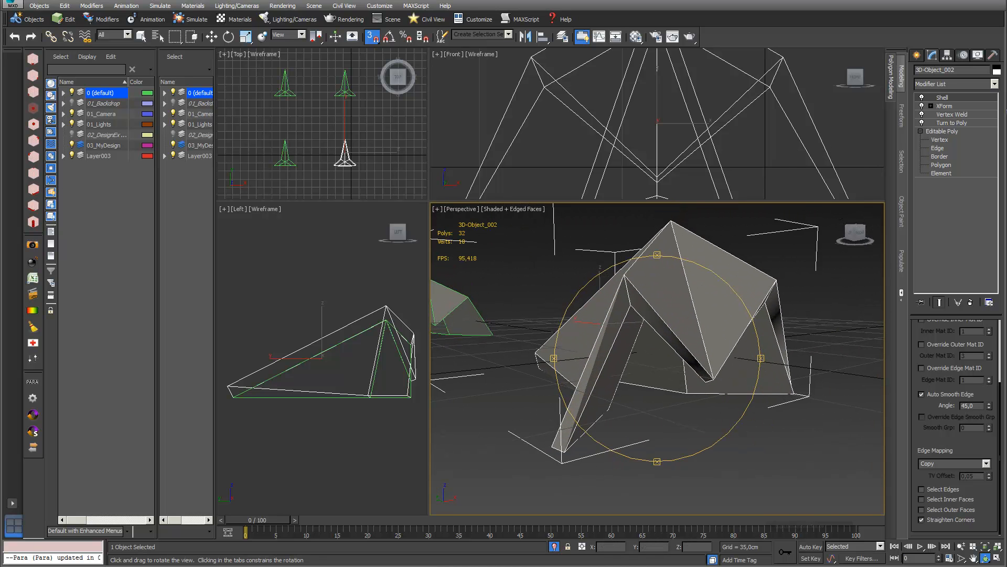
Step: Add an Edit Poly modifier above the Shell and make the surface smoothing Hard
left_click(993, 84)
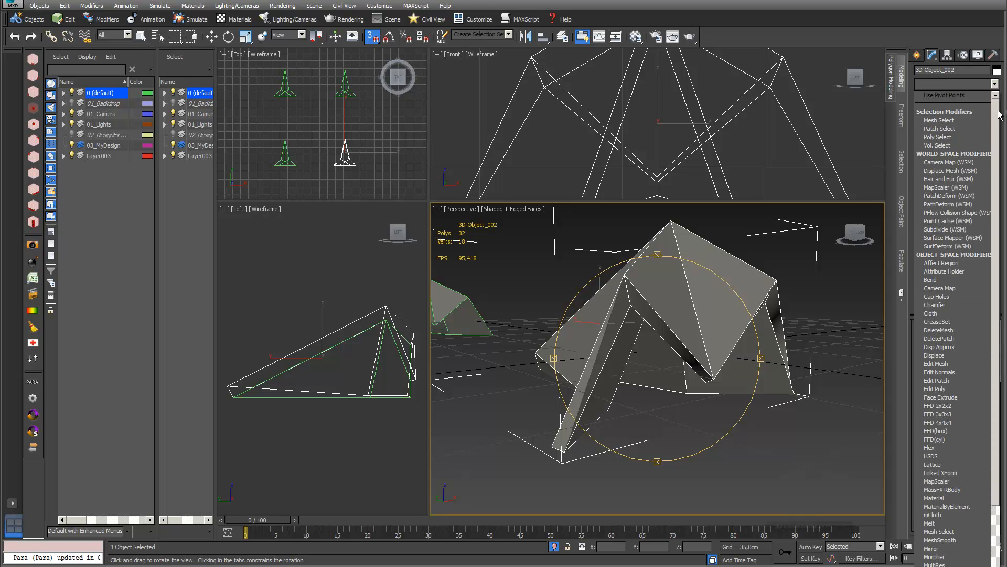
scroll(971, 210, "down", 3)
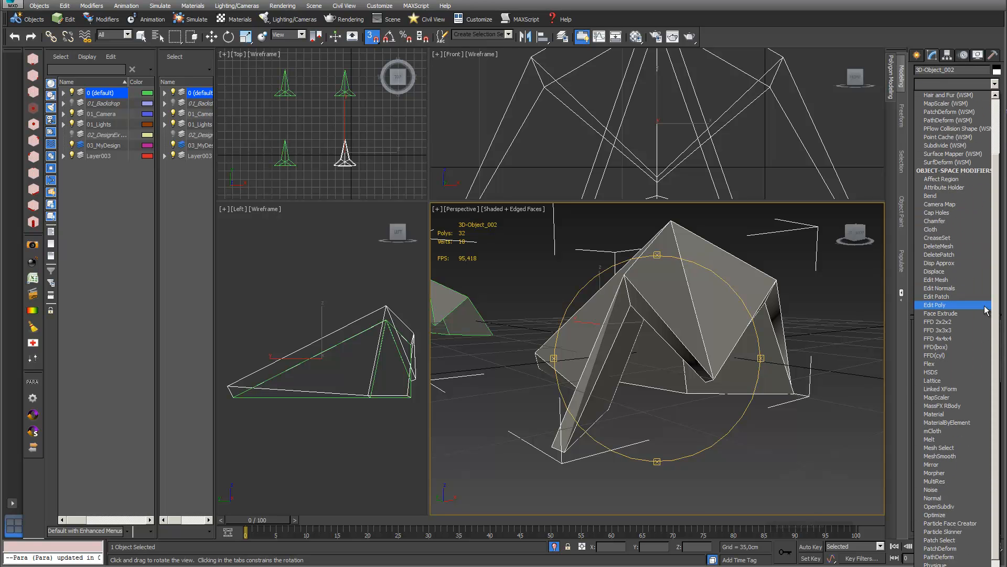
left_click(986, 305)
mouse_move(897, 283)
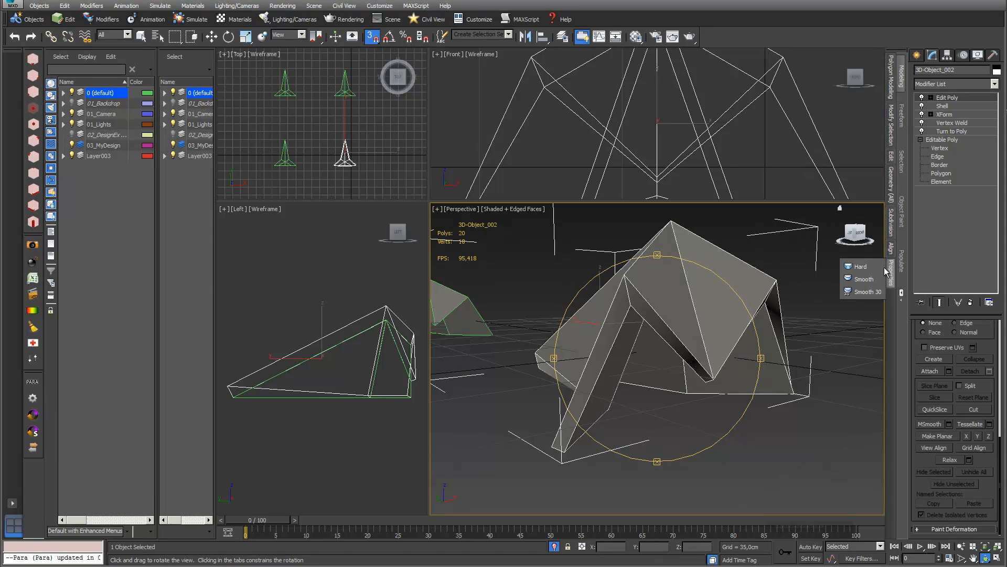
left_click(861, 267)
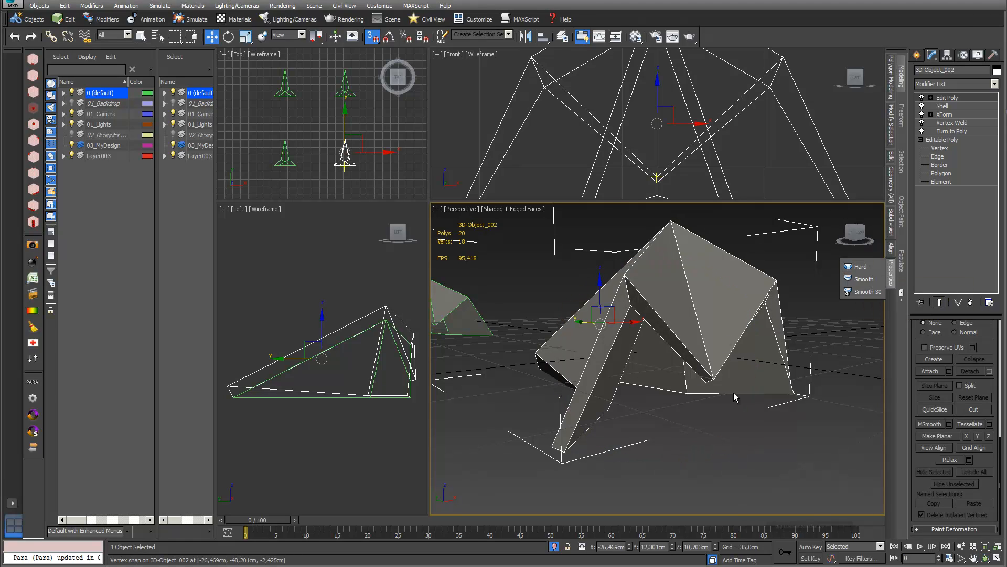
left_click(985, 557)
mouse_move(687, 389)
left_mouse_down()
mouse_move(695, 379)
mouse_move(676, 394)
mouse_move(685, 401)
left_mouse_up()
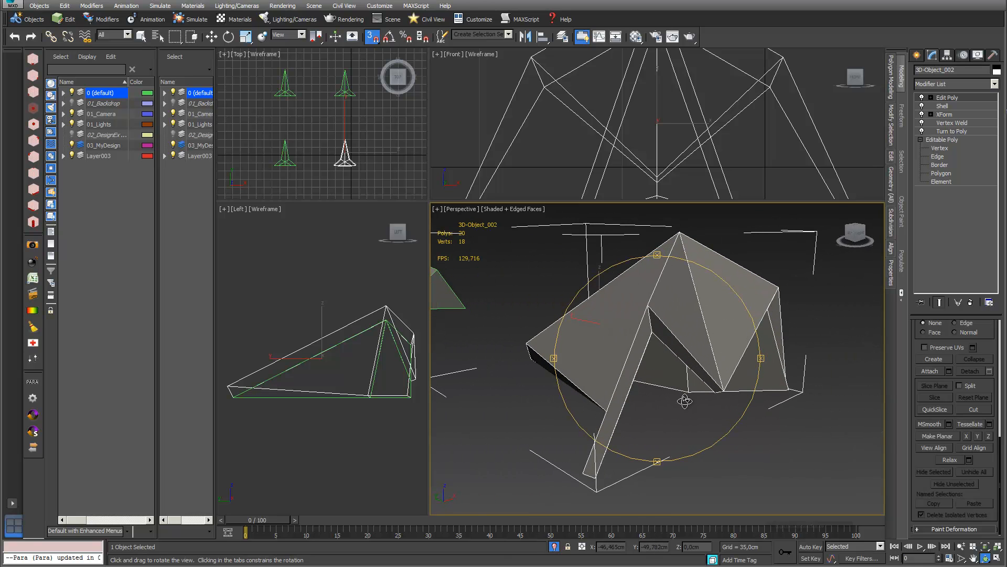
Step: Turn the XForm modifier off to examine how the shell looks without it, and turn it back on
left_click(922, 116)
left_click_drag(626, 315, 686, 297)
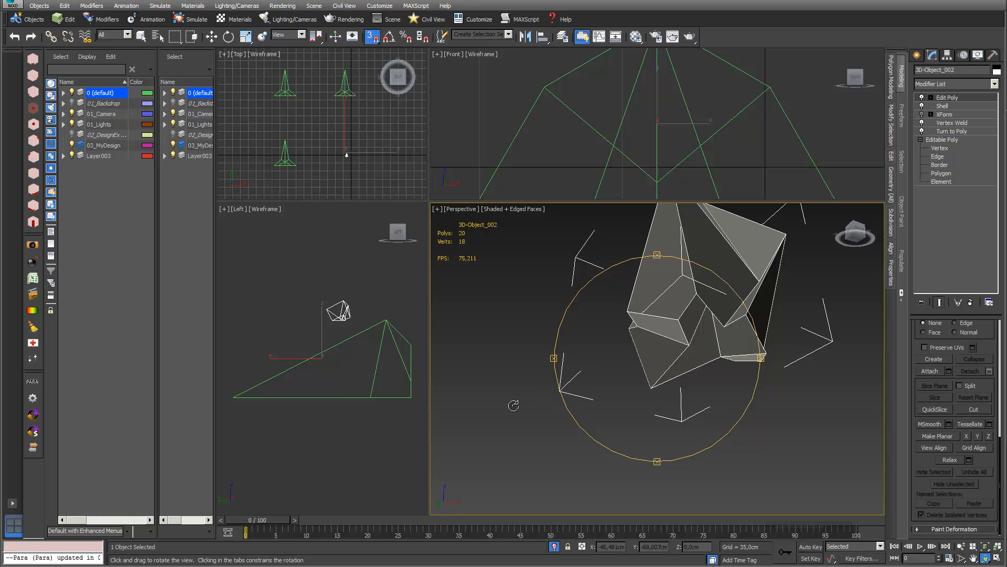
left_click_drag(677, 357, 685, 370)
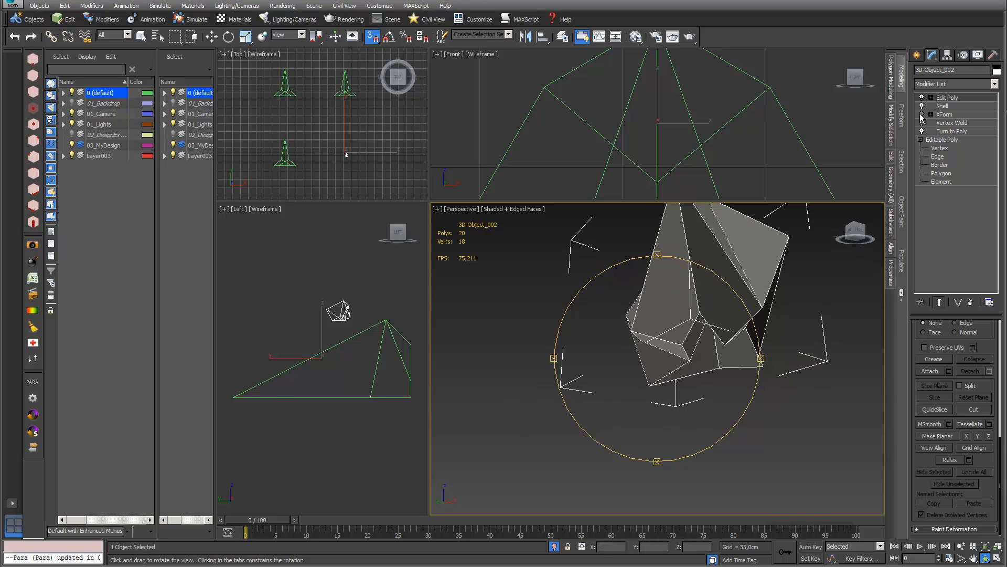
left_click(922, 114)
mouse_move(666, 376)
left_mouse_down()
mouse_move(645, 374)
mouse_move(675, 364)
mouse_move(668, 379)
left_mouse_up()
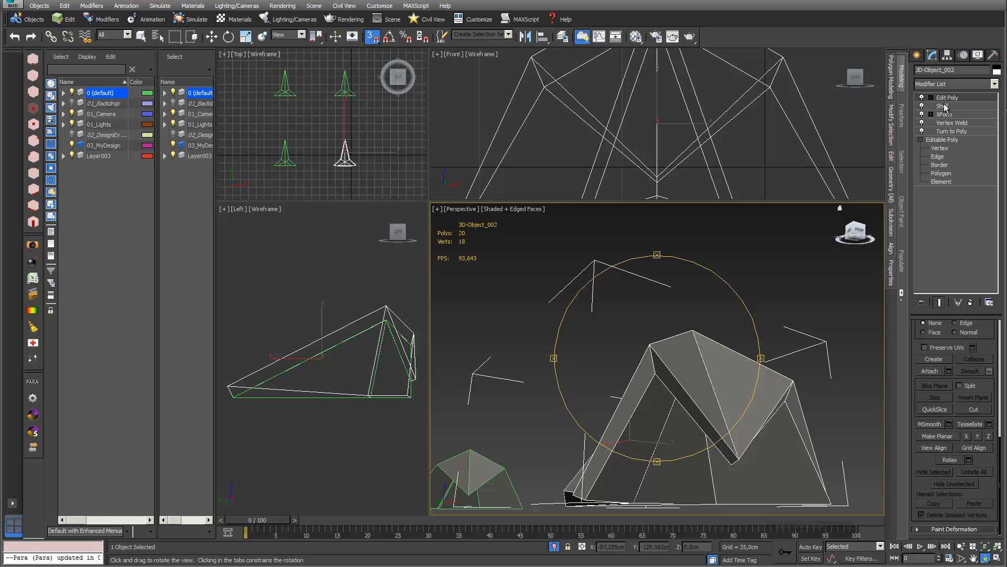
mouse_move(667, 404)
left_mouse_down()
mouse_move(683, 422)
mouse_move(655, 414)
left_mouse_up()
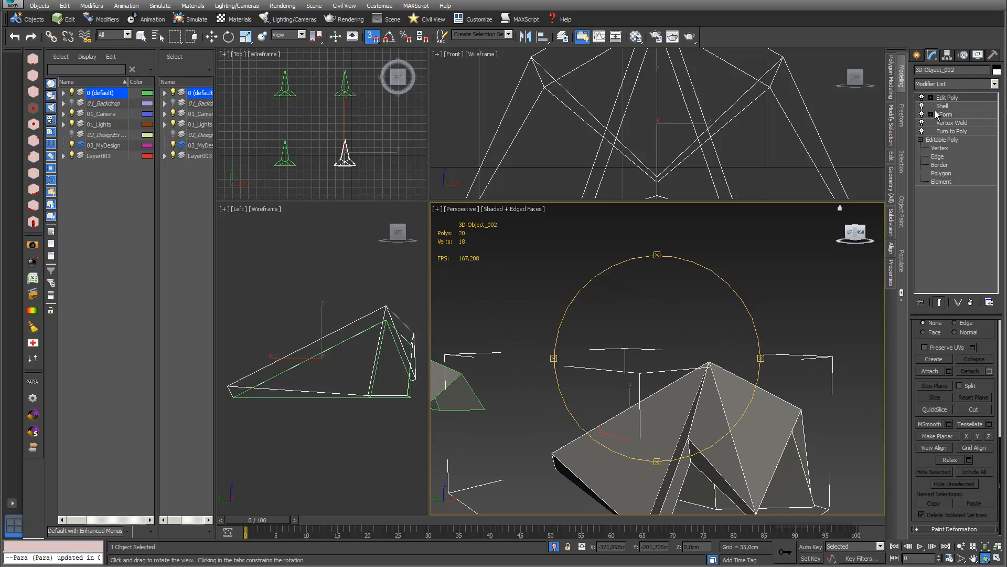
Step: Add a Shell modifier to the unwelded original piece 3D-Object_01
left_click_drag(666, 359, 642, 393)
middle_click_drag(641, 393, 613, 348)
left_click_drag(613, 347, 421, 243)
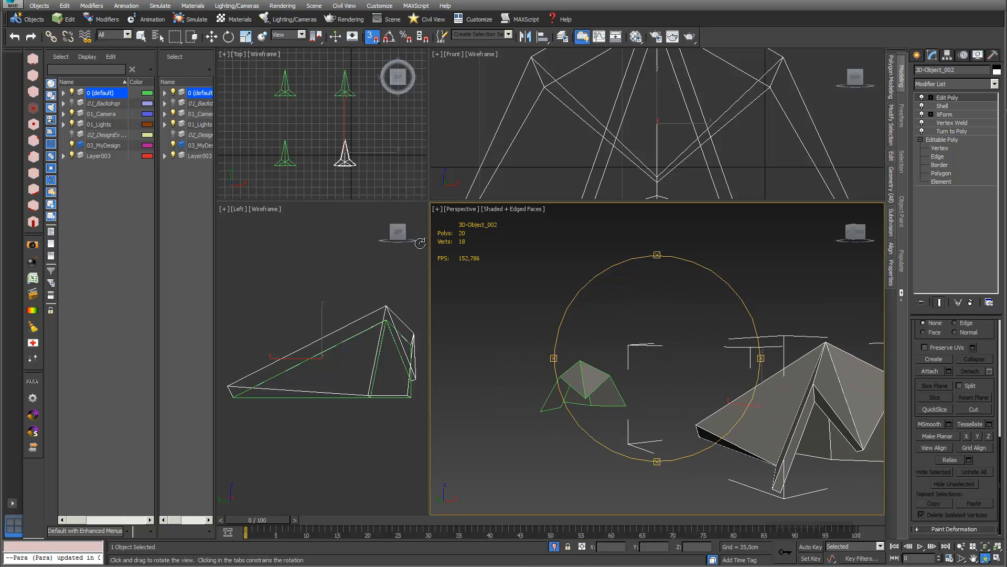
left_click(212, 37)
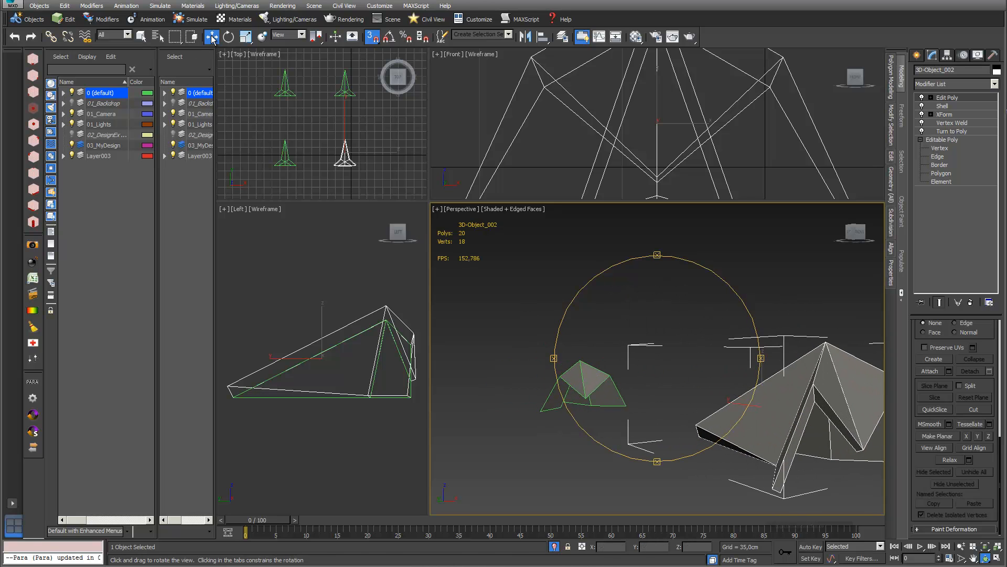
left_click(583, 383)
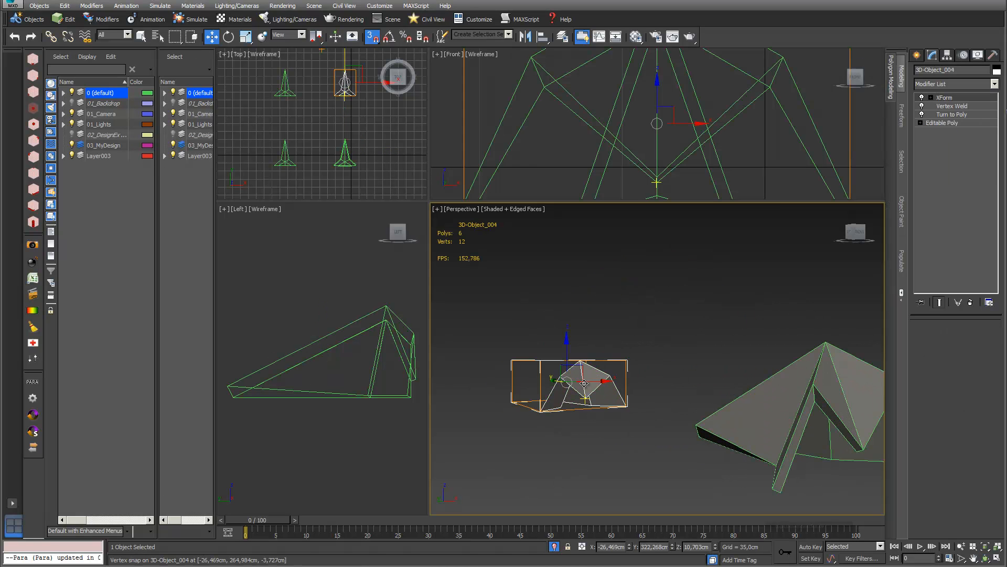
left_click(288, 156)
scroll(661, 385, "down", 4)
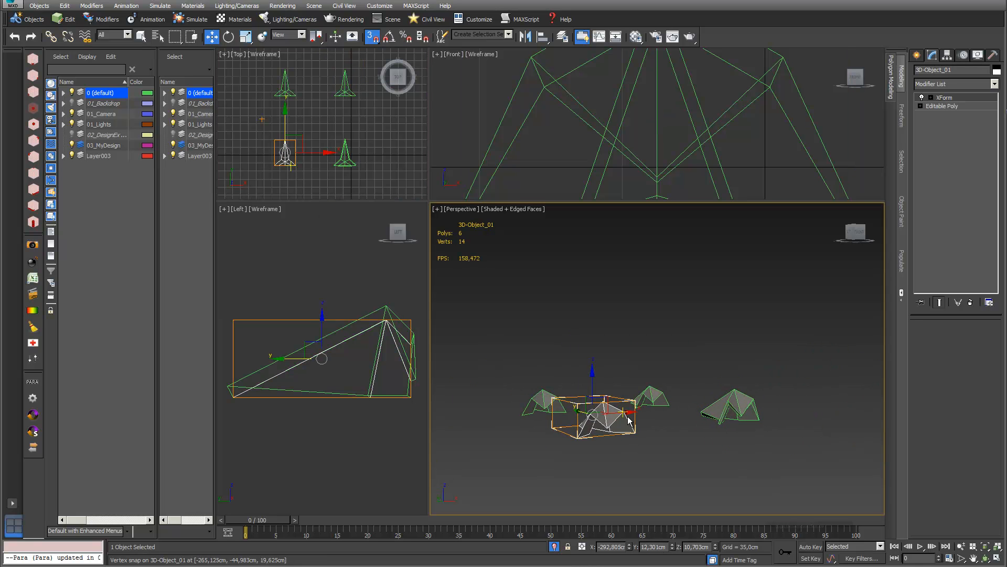
scroll(601, 397, "up", 3)
middle_click_drag(601, 392, 651, 360)
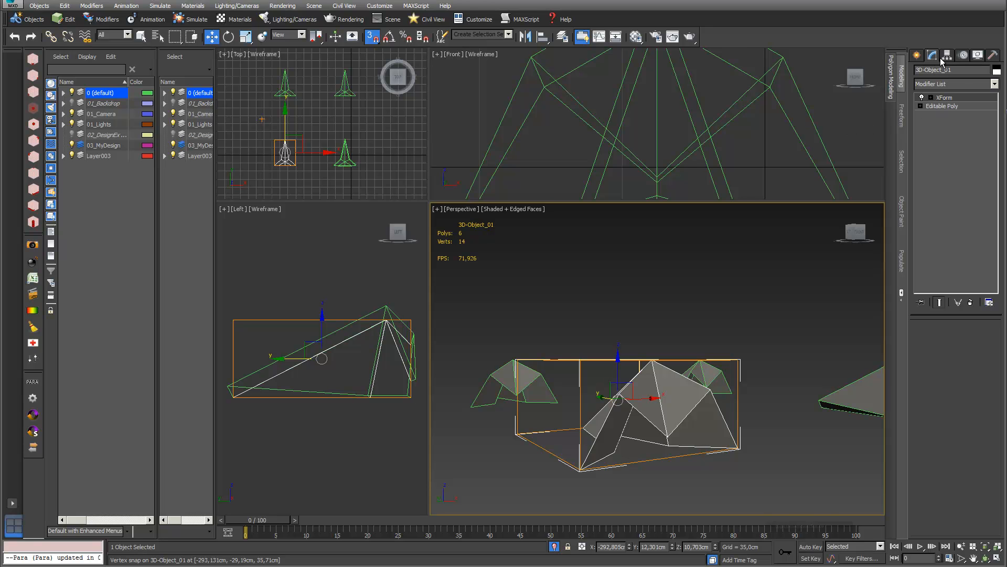
left_click(994, 84)
left_click_drag(1000, 117, 996, 338)
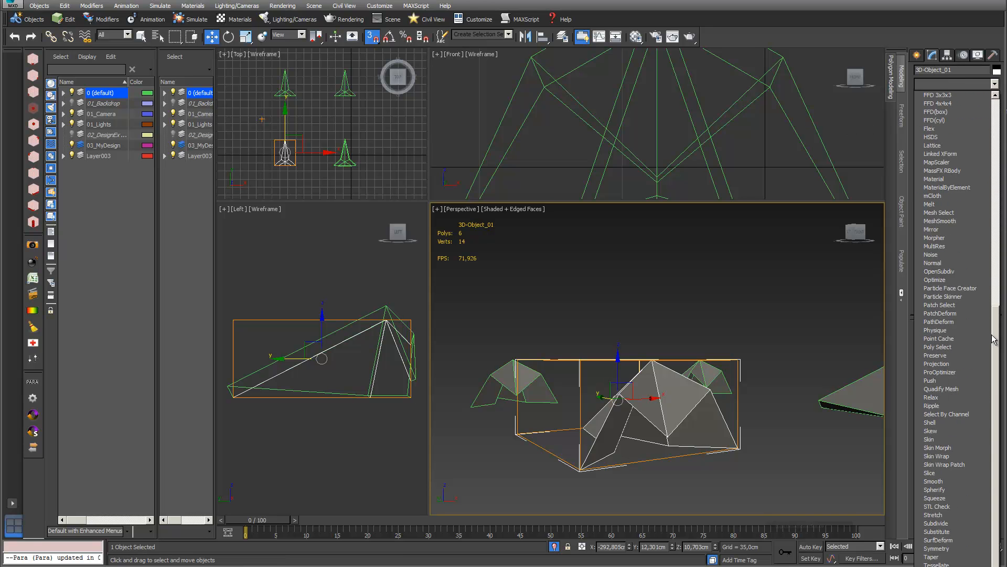
left_click(979, 426)
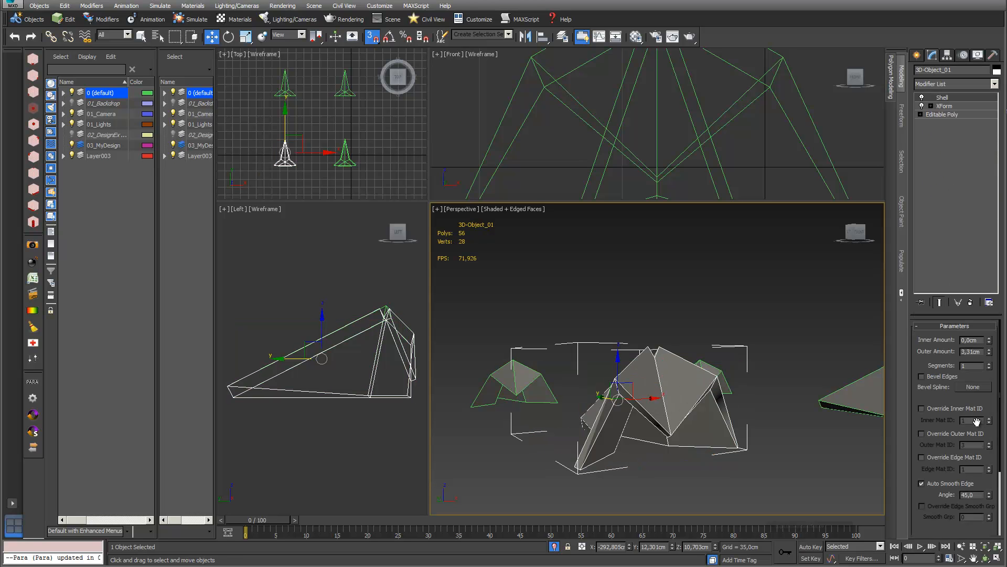
Step: Inspect the shelled corners of 3D-Object_01, add a Turn To gPoly modifier and place it directly above Editable Poly
left_click(984, 560)
mouse_move(653, 400)
left_mouse_down()
mouse_move(670, 456)
mouse_move(656, 382)
left_mouse_up()
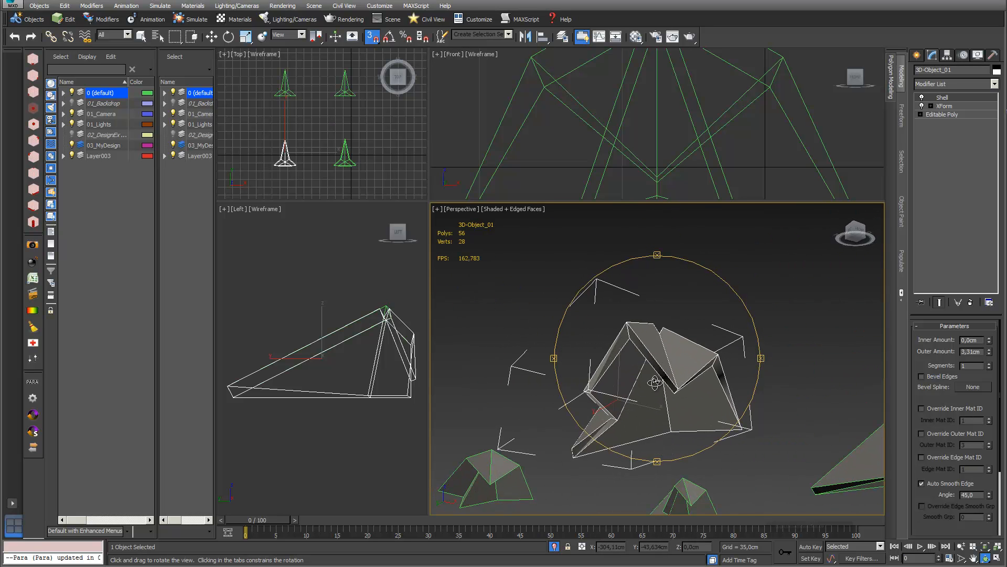
scroll(655, 383, "up", 6)
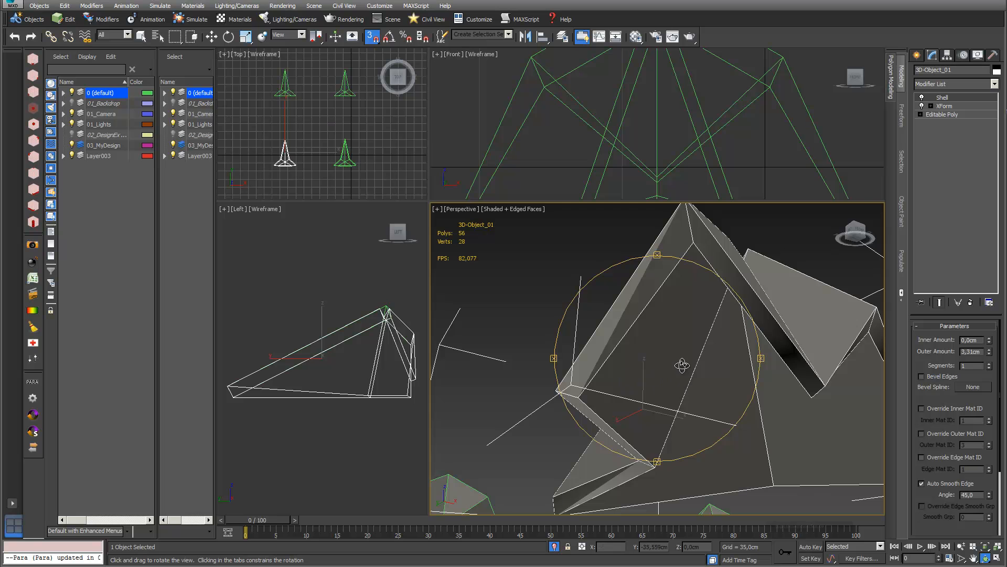
left_click_drag(675, 373, 551, 436)
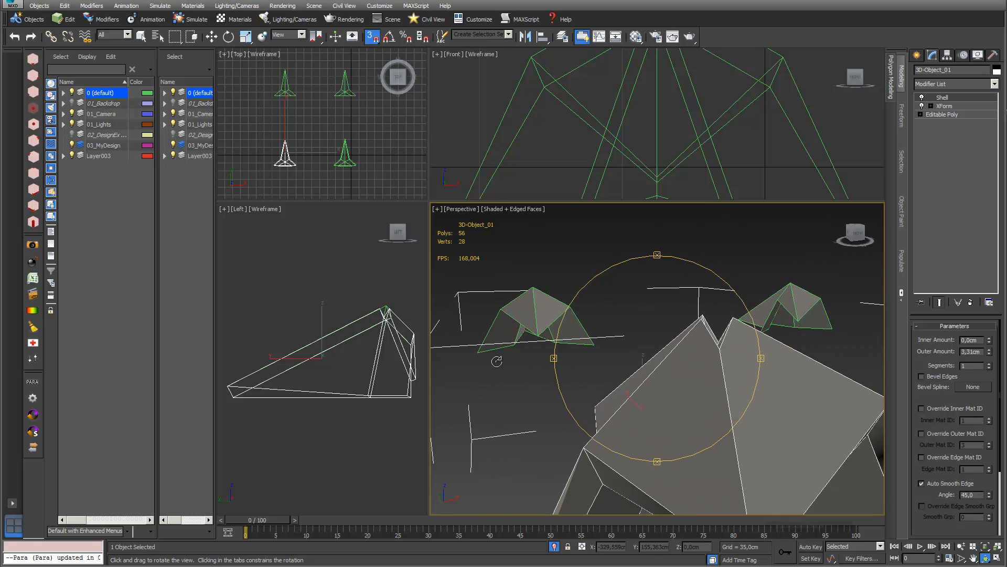
left_click_drag(674, 370, 692, 346)
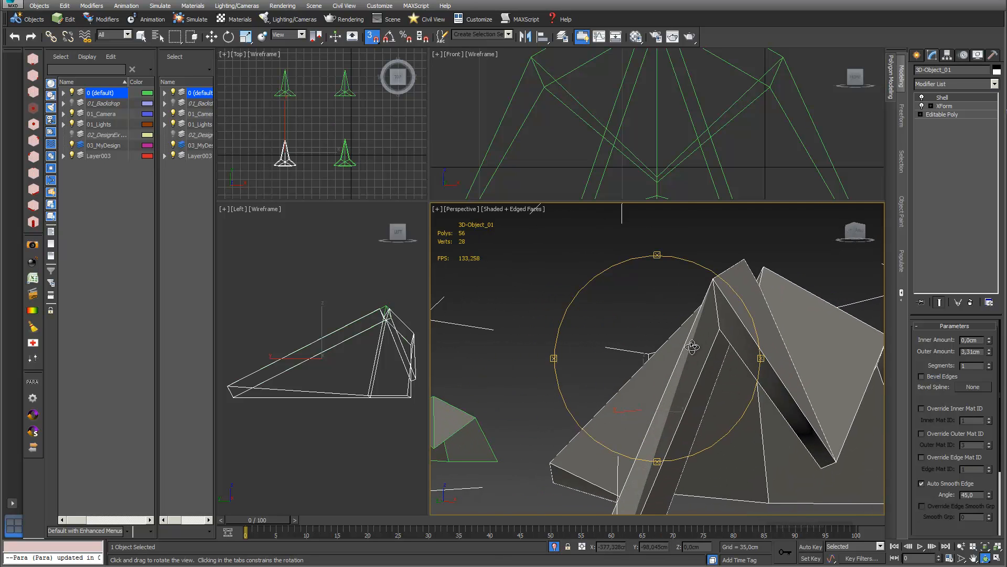
left_click(995, 89)
scroll(953, 315, "down", 15)
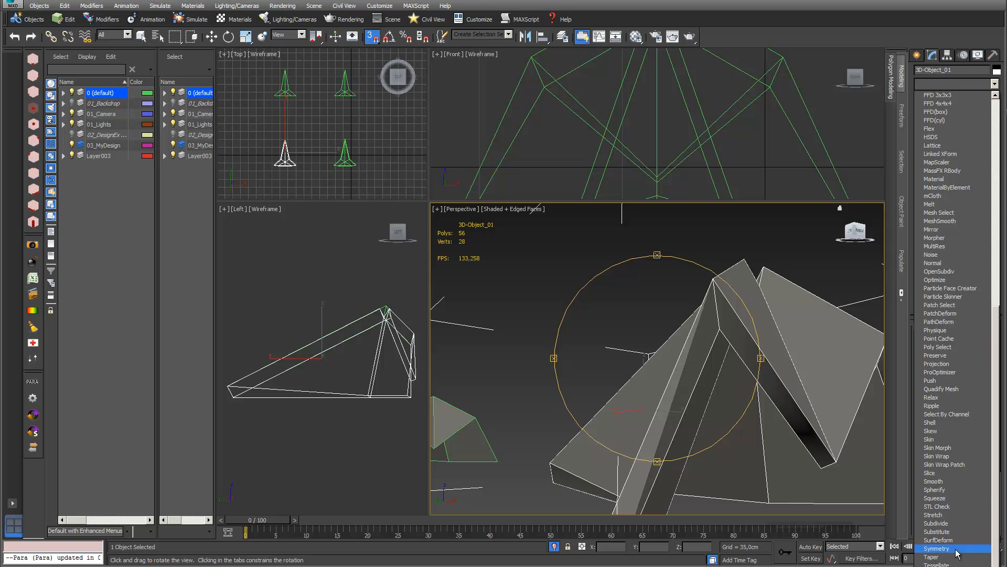
left_click(950, 566)
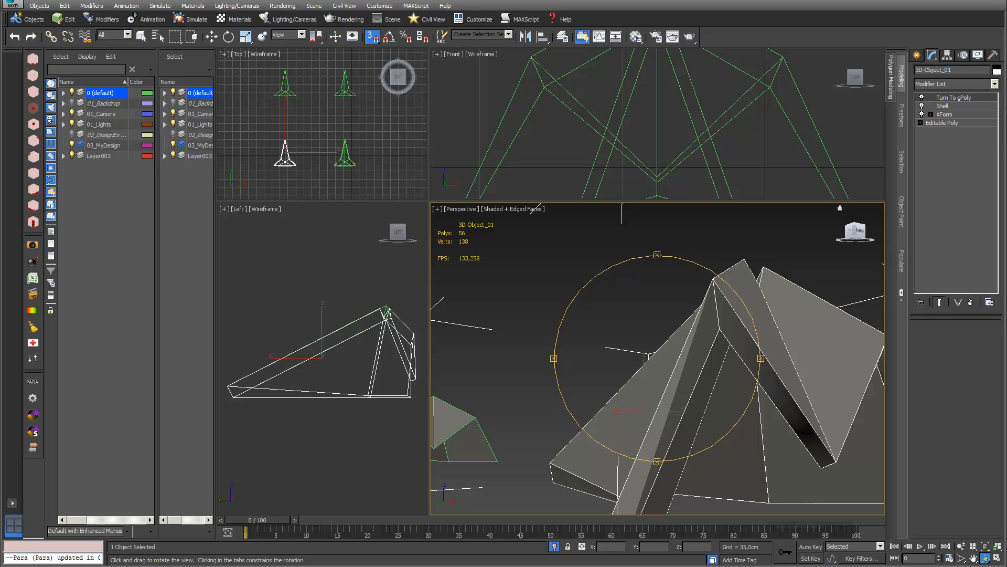
left_click_drag(955, 102, 959, 123)
Step: Add a Vertex Weld modifier between Turn To gPoly and XForm and check the shelled shape
left_click_drag(763, 422, 884, 262)
left_click(991, 83)
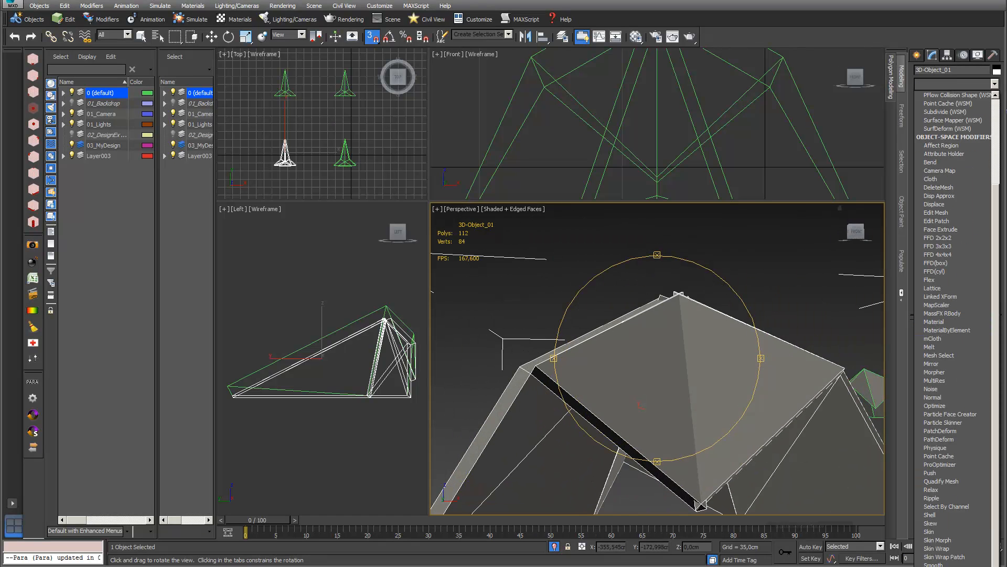
left_click(951, 566)
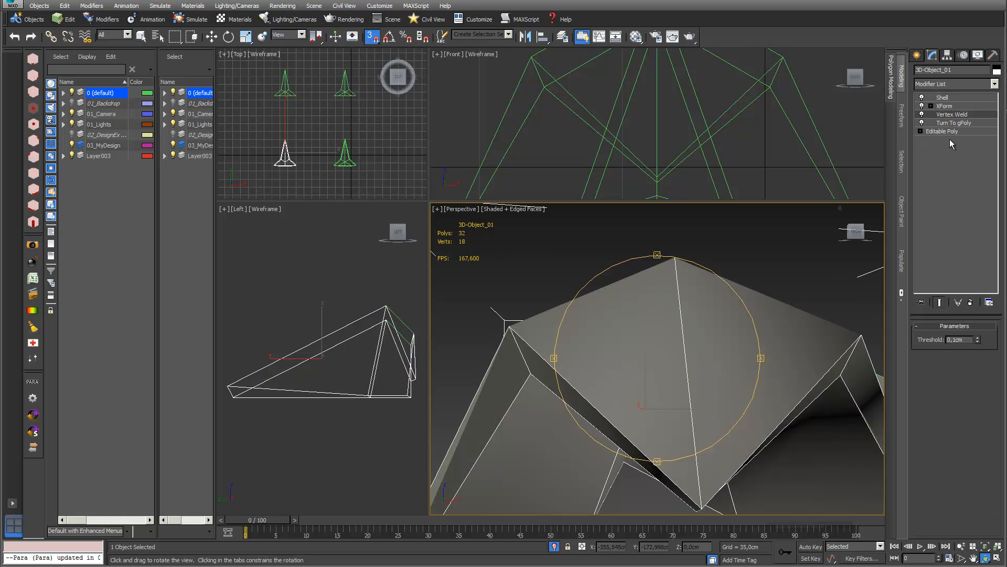
left_click_drag(677, 416, 714, 320)
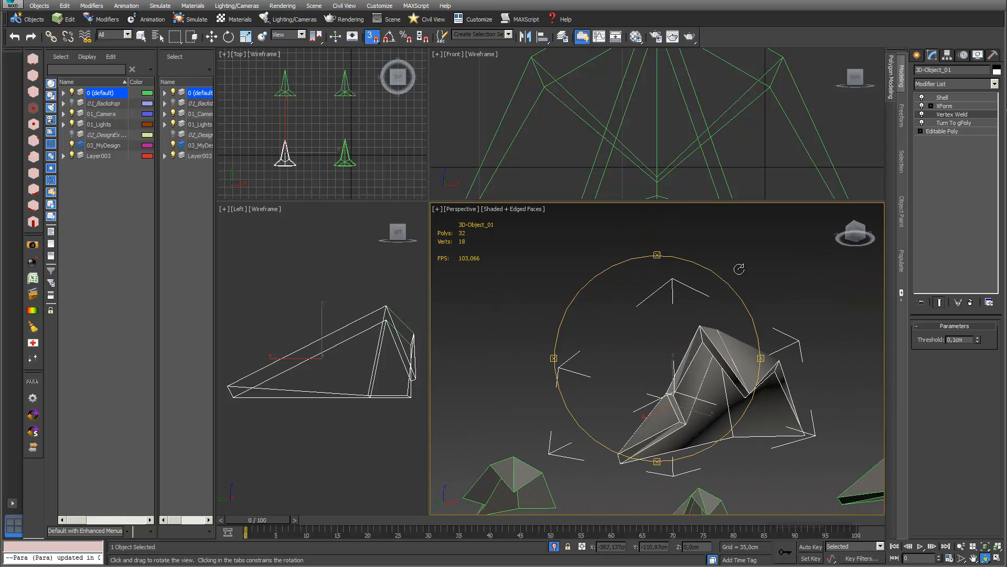
Step: Replace the Turn To gPoly modifier beneath Vertex Weld with a Turn to Poly modifier
left_click(957, 123)
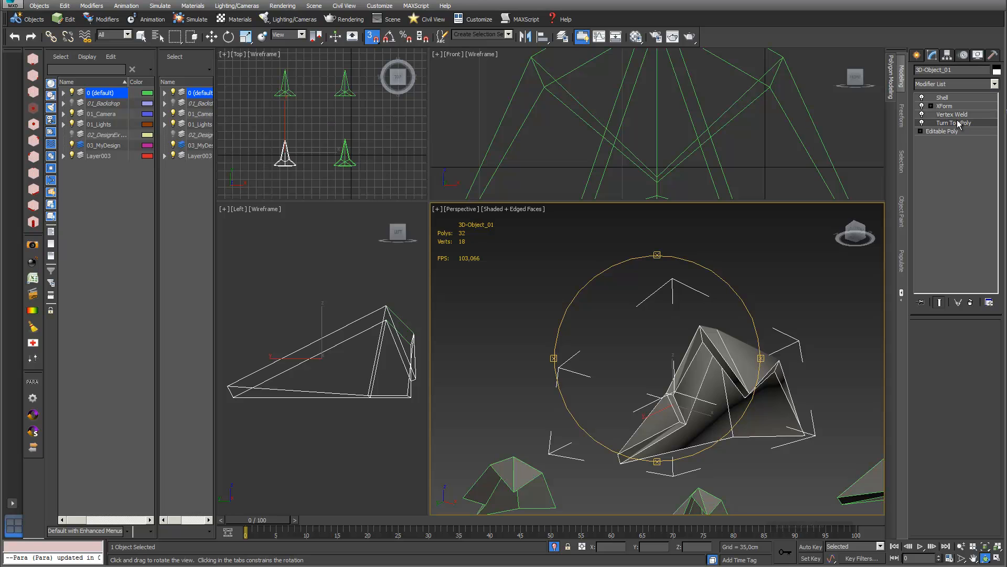
left_click(971, 303)
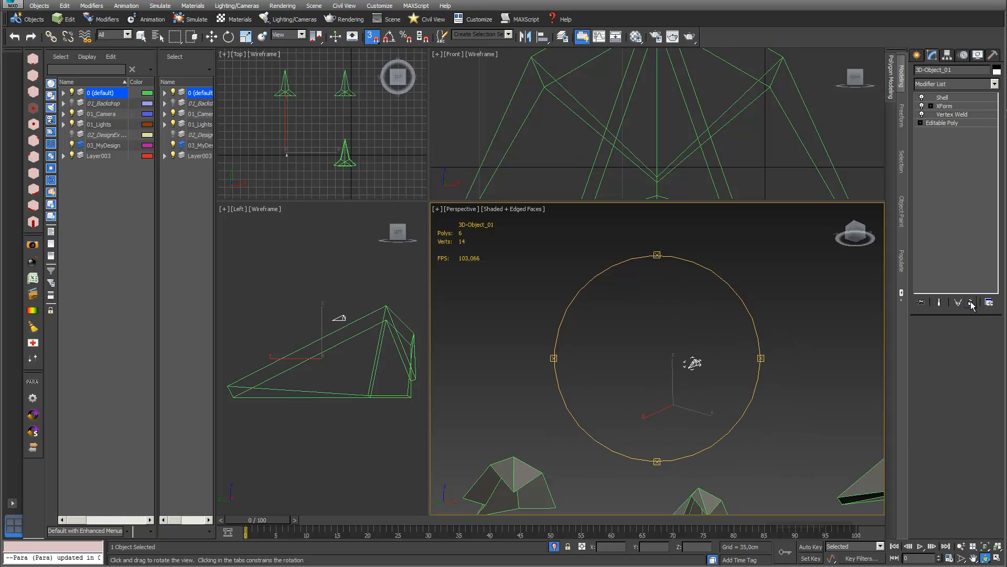
left_click(994, 85)
left_click_drag(997, 157, 996, 294)
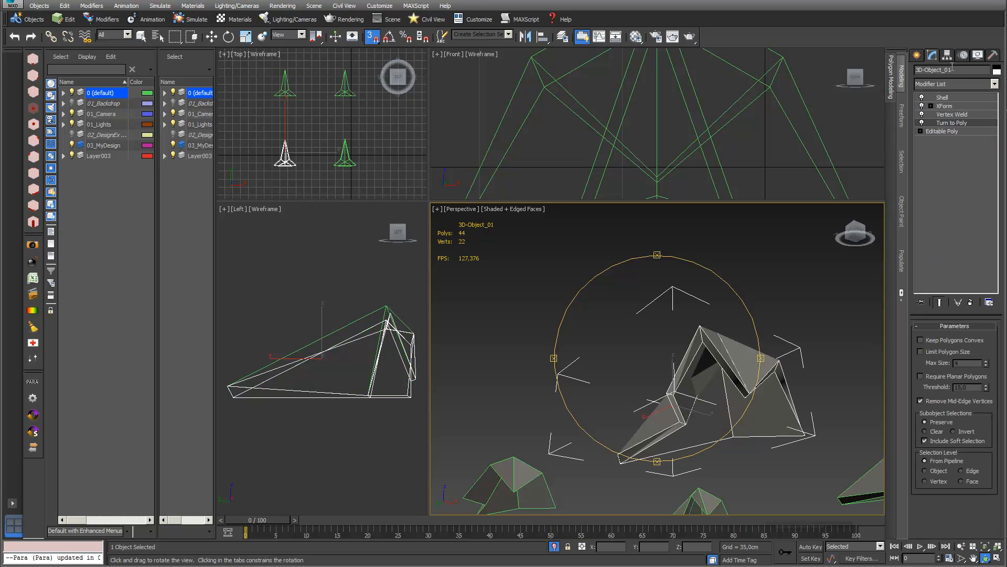
Step: Inspect the shelled corners of 3D-Object_01 from several sides and select the neighbouring 3D-Object_002 for comparison
left_click_drag(706, 385, 808, 459)
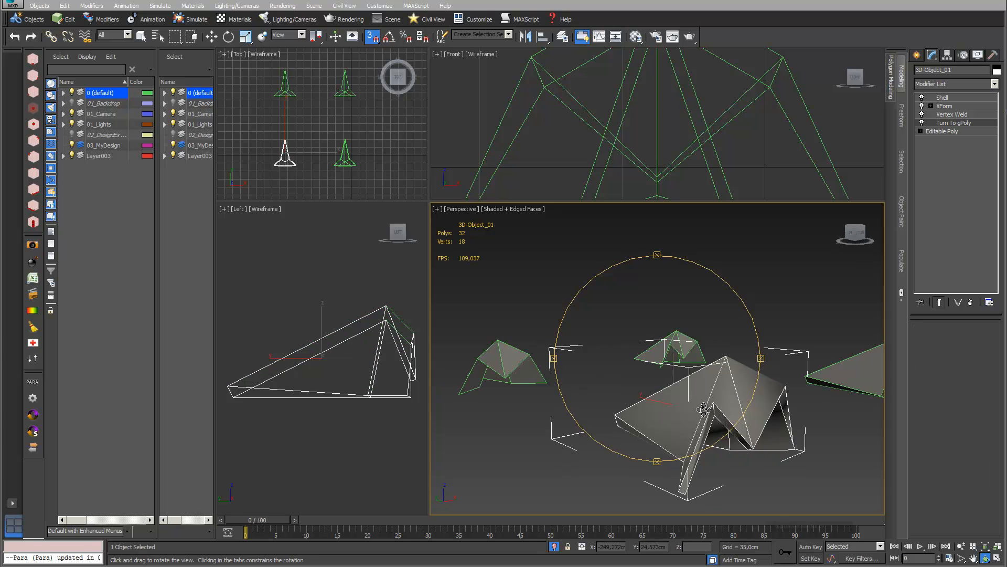
mouse_move(704, 409)
left_mouse_down()
mouse_move(689, 396)
mouse_move(723, 404)
left_mouse_up()
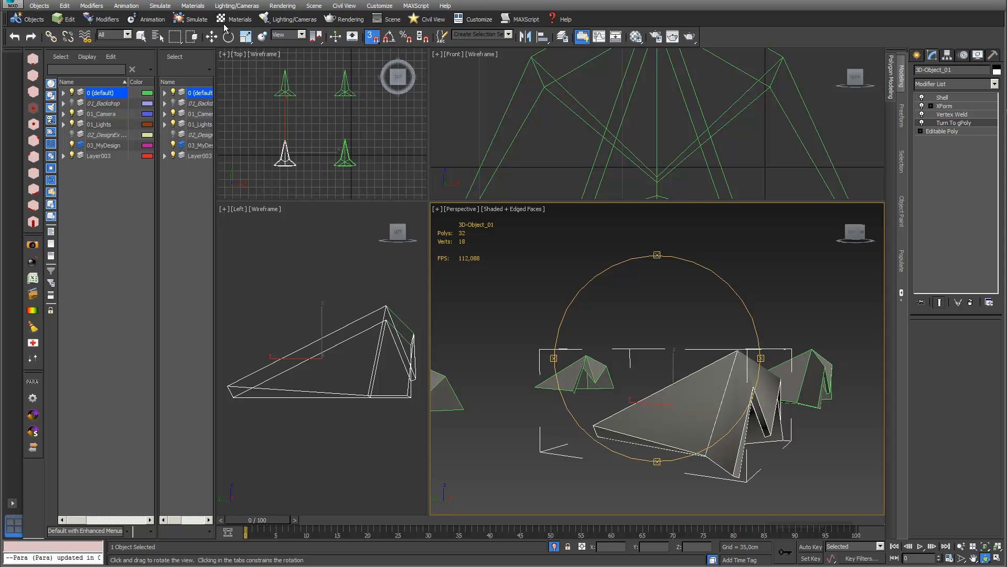
left_click(214, 40)
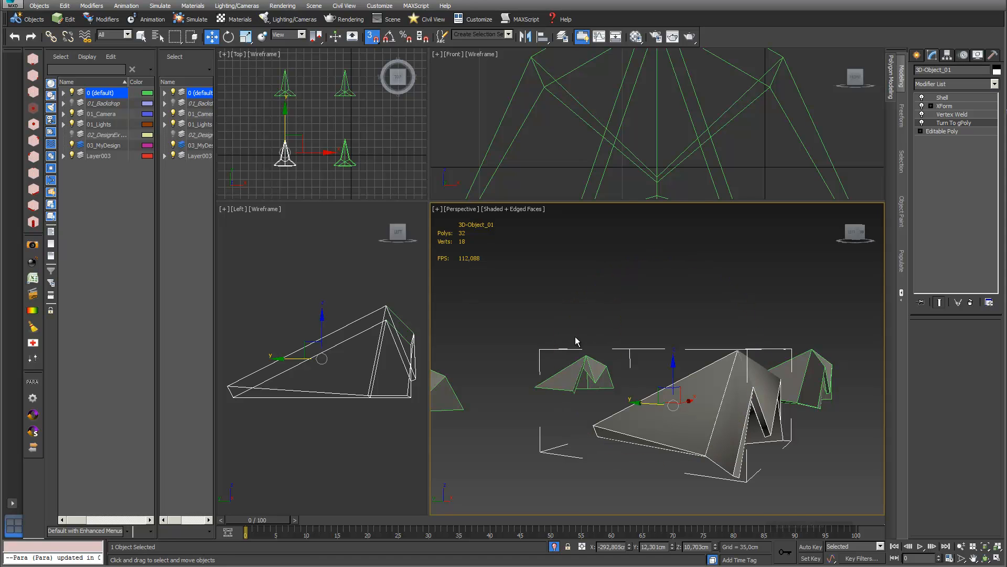
left_click(819, 376)
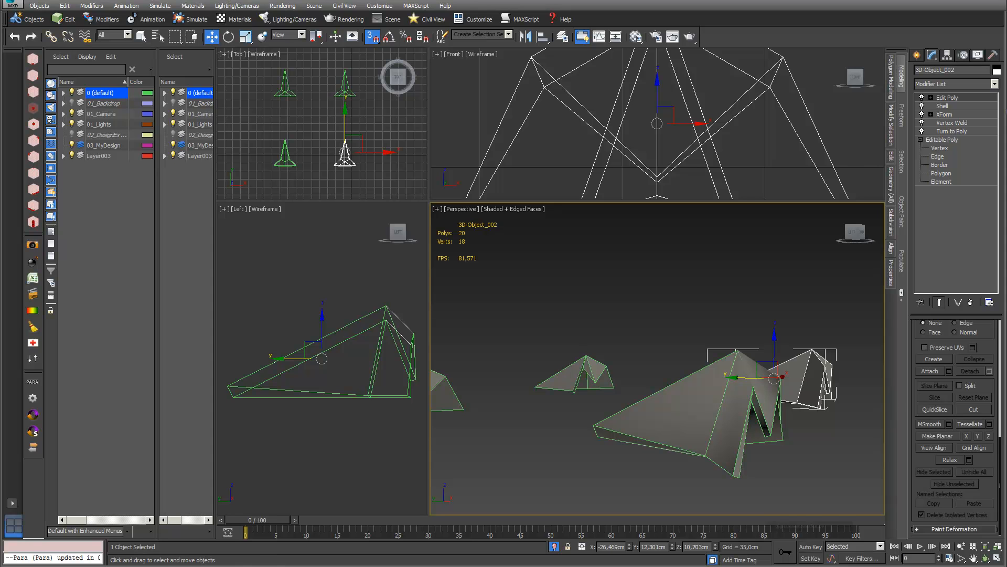
Step: Select the unshelled pieces 3D-Object_004 and 3D-Object_003 and isolate them in the viewports
left_click(344, 88)
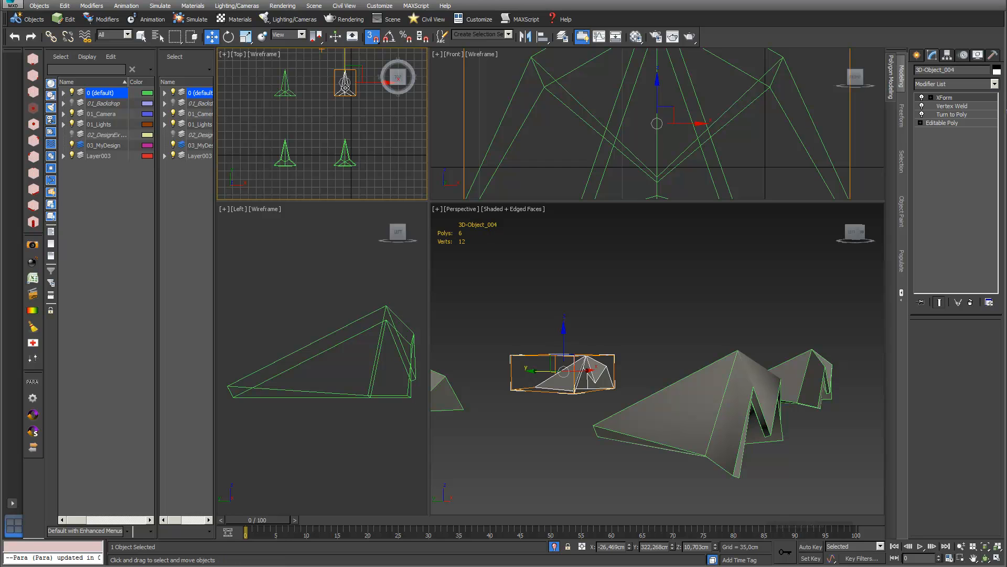
left_click(287, 88, "ctrl")
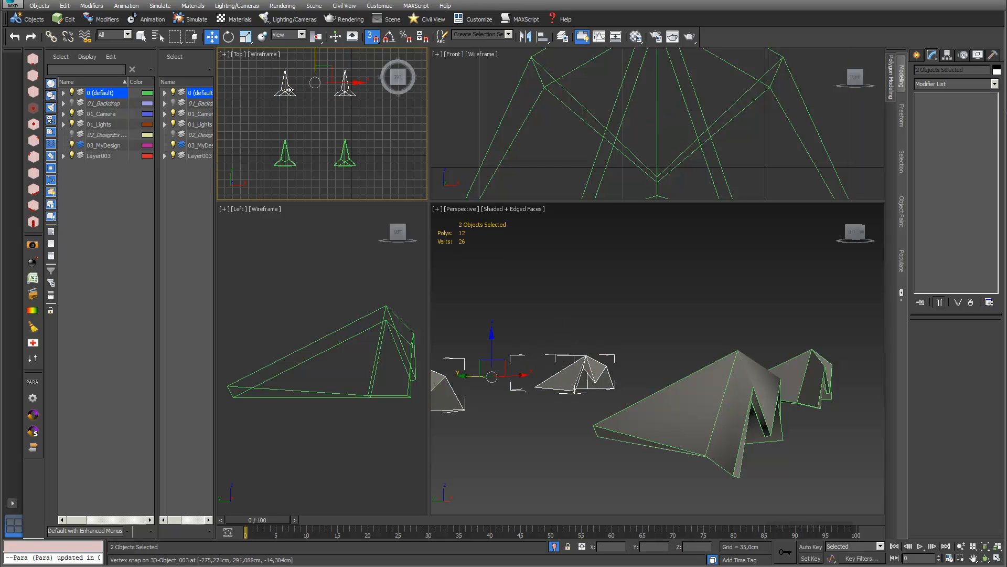
left_click(554, 547)
left_click(555, 547)
middle_click_drag(526, 414, 702, 419)
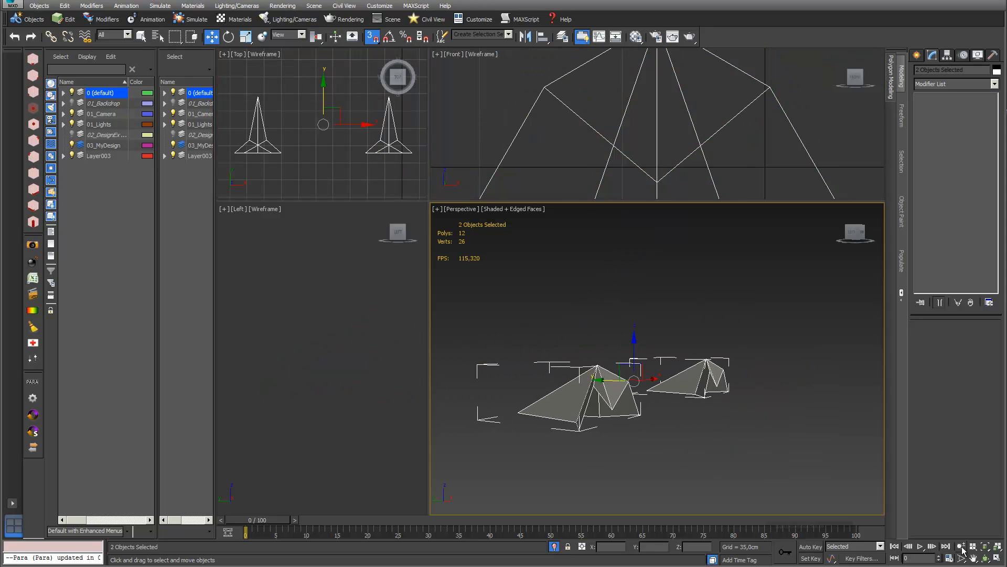
Step: Add an Edit Poly modifier on top of the XForm modifier of 3D-Object_004
left_click_drag(678, 400, 652, 414)
left_click_drag(730, 330, 732, 356)
left_click(211, 36)
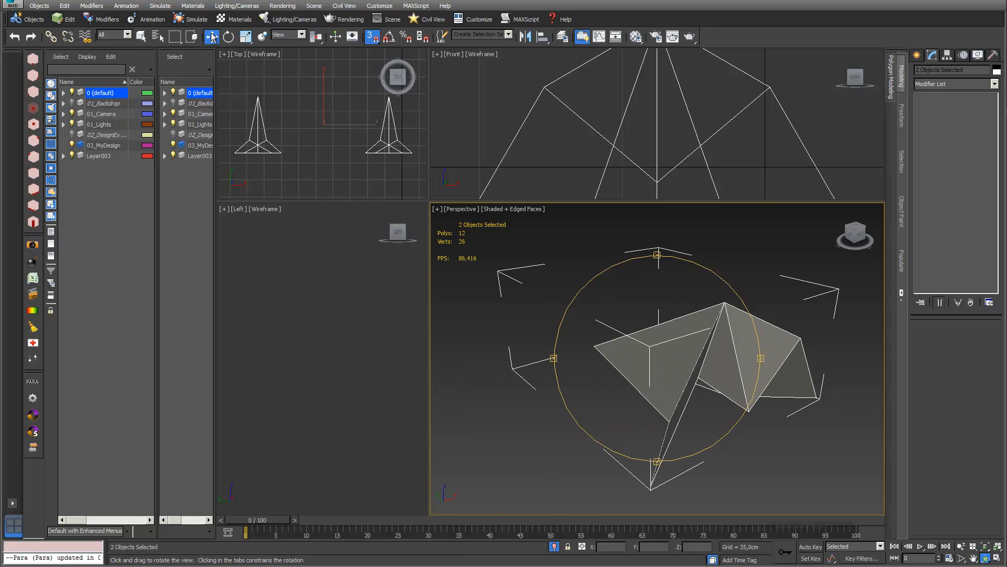
left_click(615, 310)
left_click(692, 339)
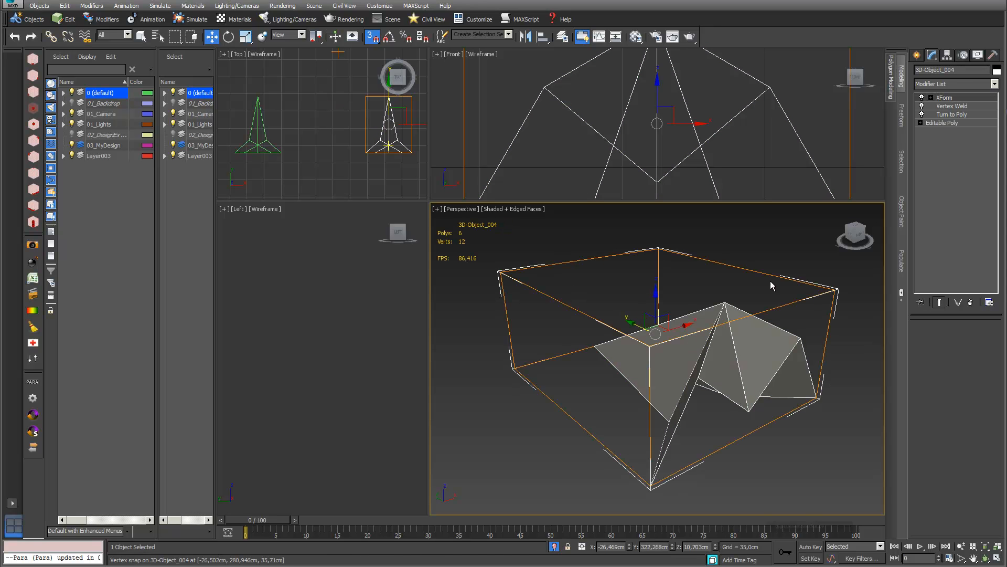
left_click(995, 84)
scroll(970, 368, "down", 6)
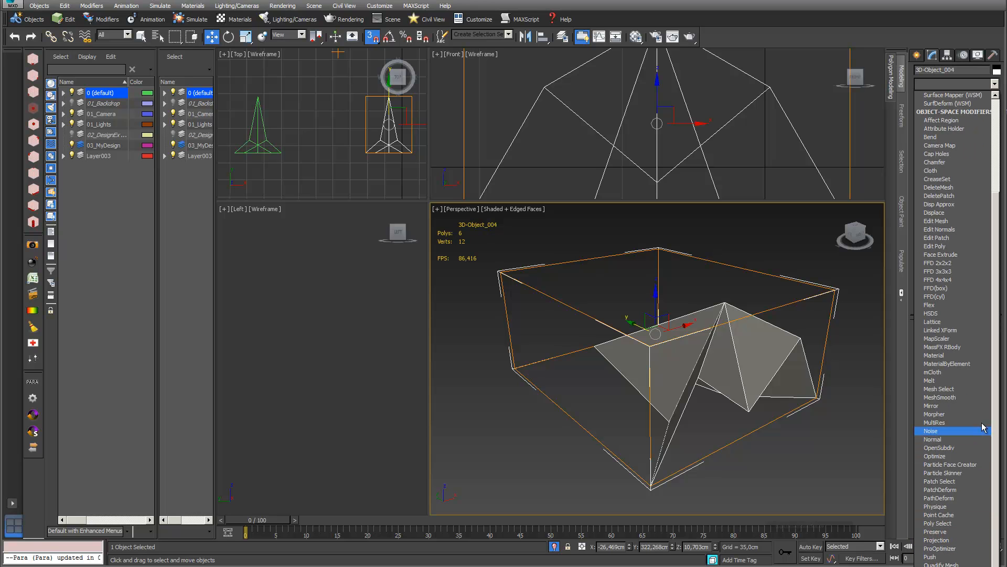
left_click(960, 245)
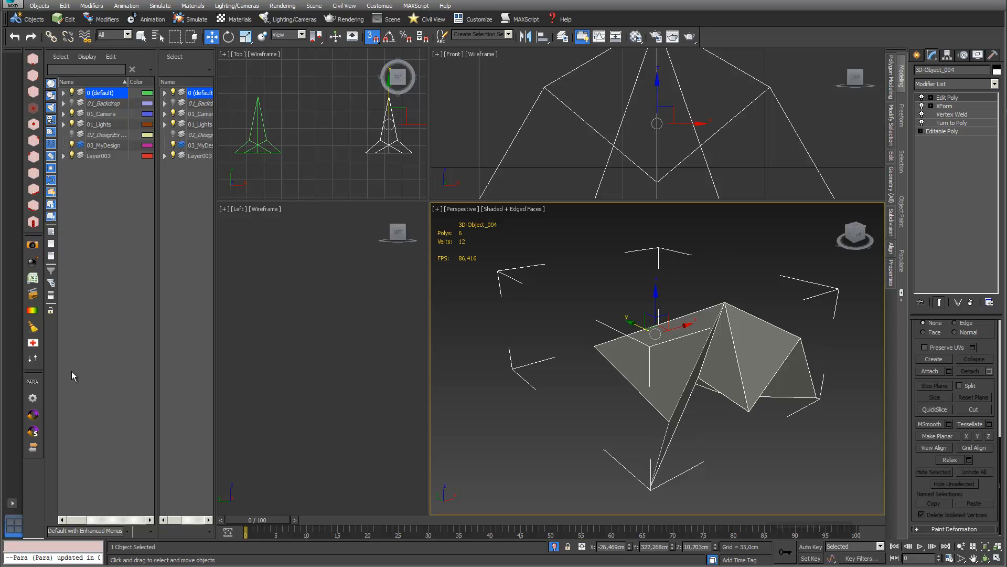
Step: Create a PARA 3d parametric object from 3D-Object_004 using the Assign controller option
left_click(32, 382)
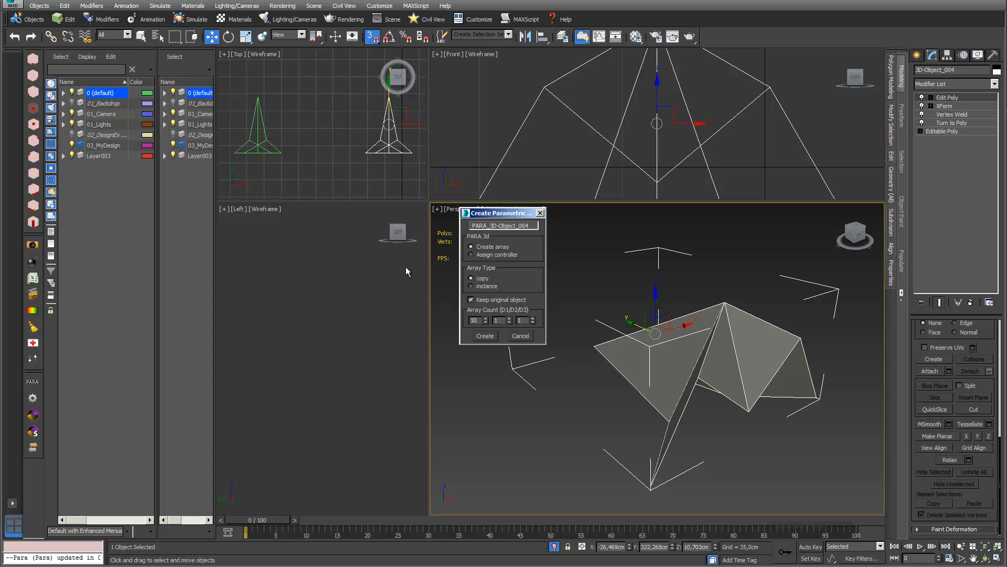
left_click(478, 255)
left_click(493, 338)
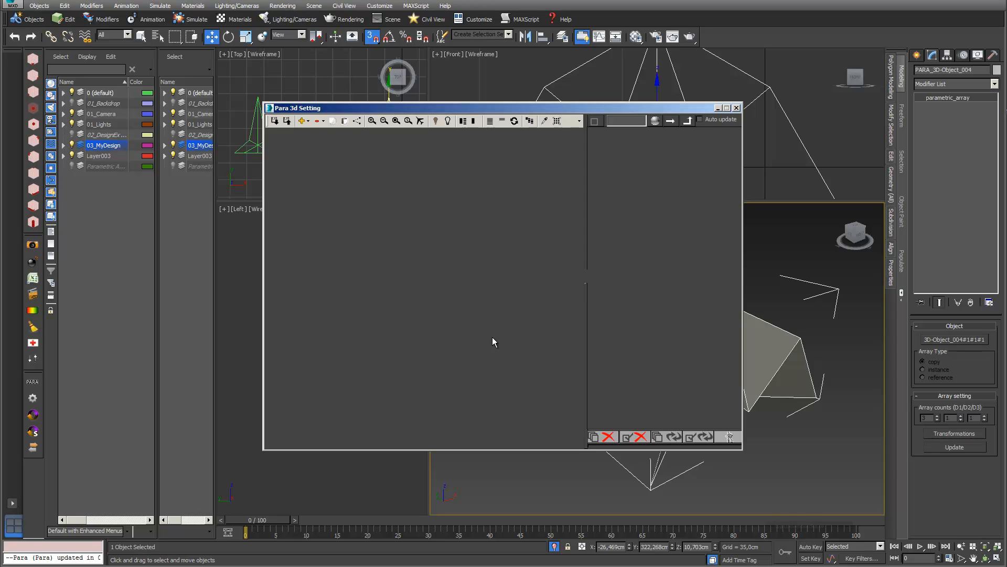
Step: Add a Disassemble node to the PARA 3d graph and link its PARA input to the PARA3D-Object_004 node
middle_click_drag(405, 219, 449, 297)
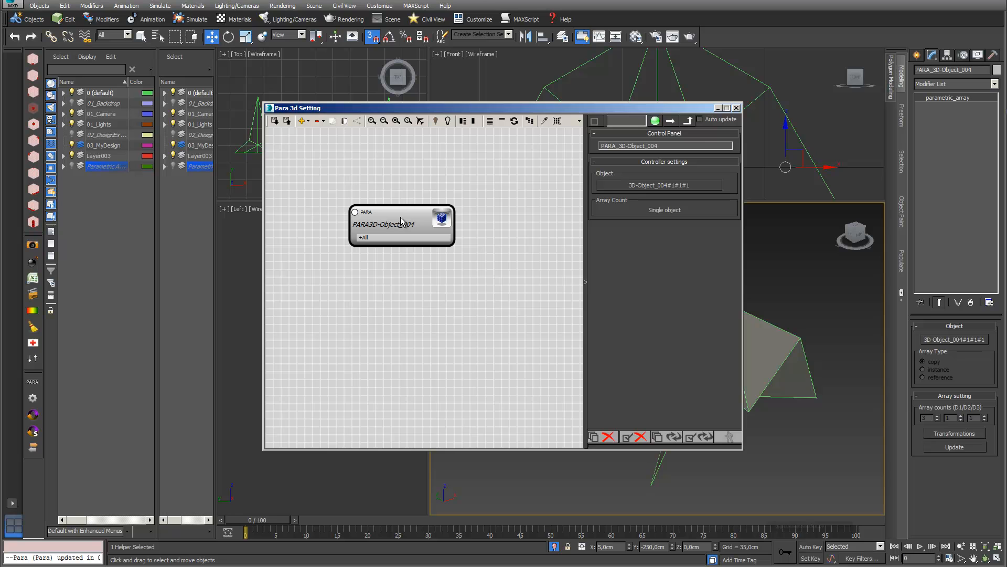
left_click(309, 121)
mouse_move(313, 134)
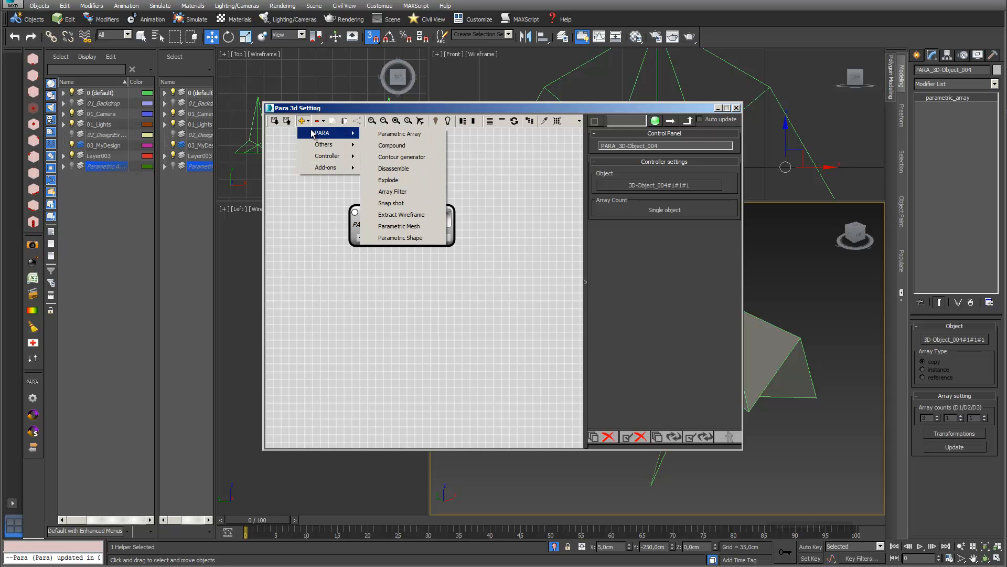
left_click(396, 168)
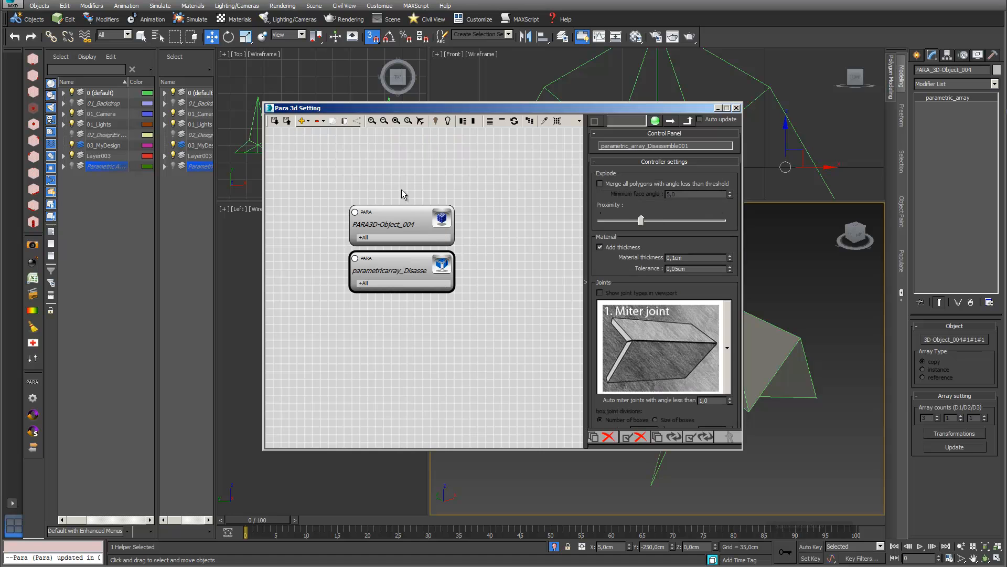
left_click(404, 284)
left_click_drag(447, 293, 354, 212)
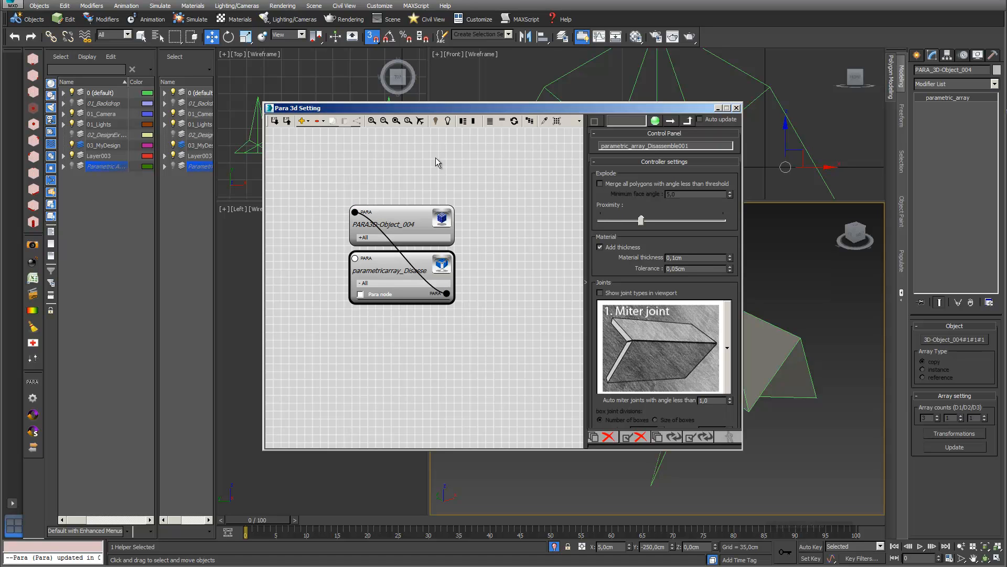
Step: Merge polygons below a minimum face angle of 1, set the material thickness to 2 cm and disassemble with miter joints
left_click_drag(526, 109, 320, 107)
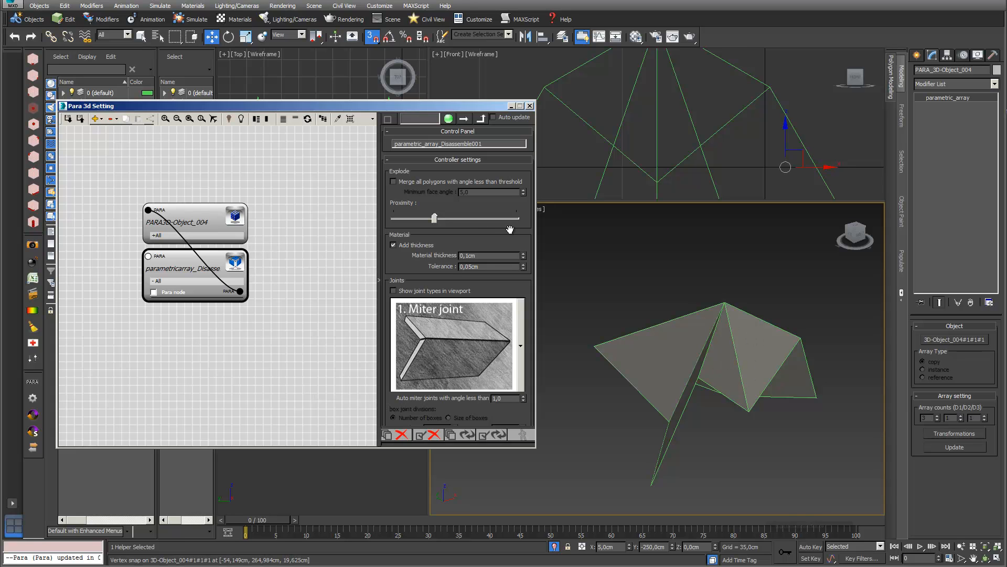
left_click(410, 185)
type("1")
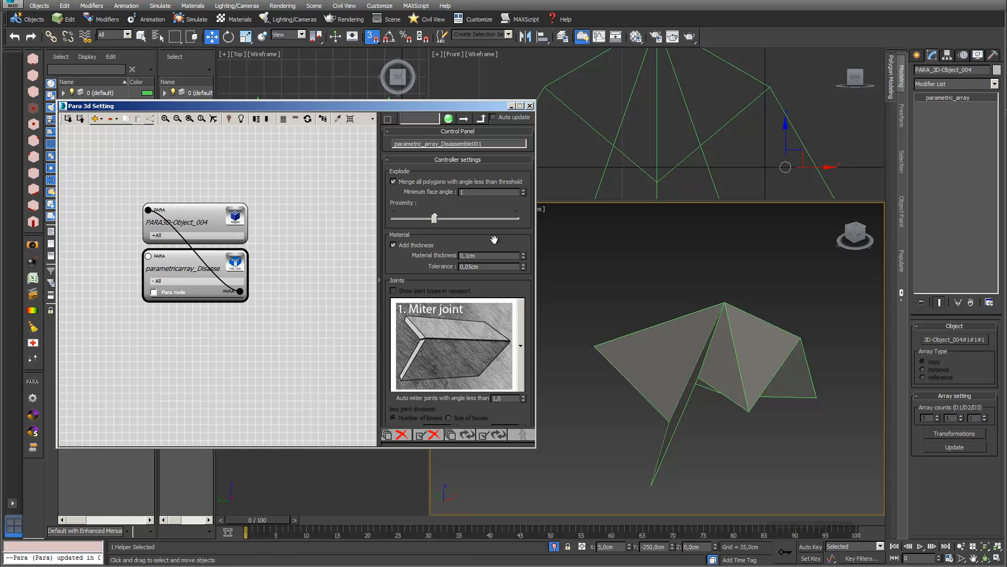
double_click(492, 253)
scroll(456, 234, "down", 3)
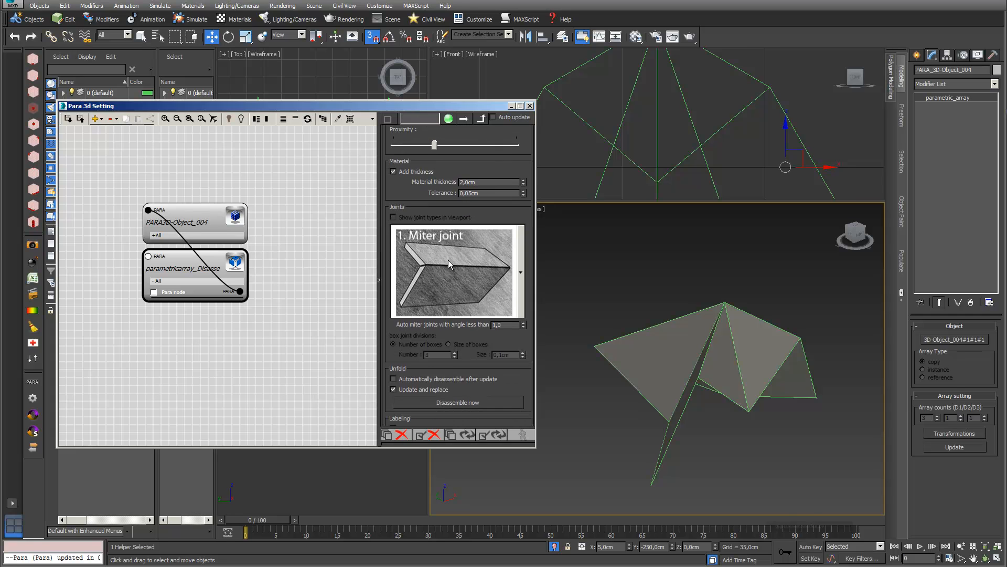
left_click(459, 402)
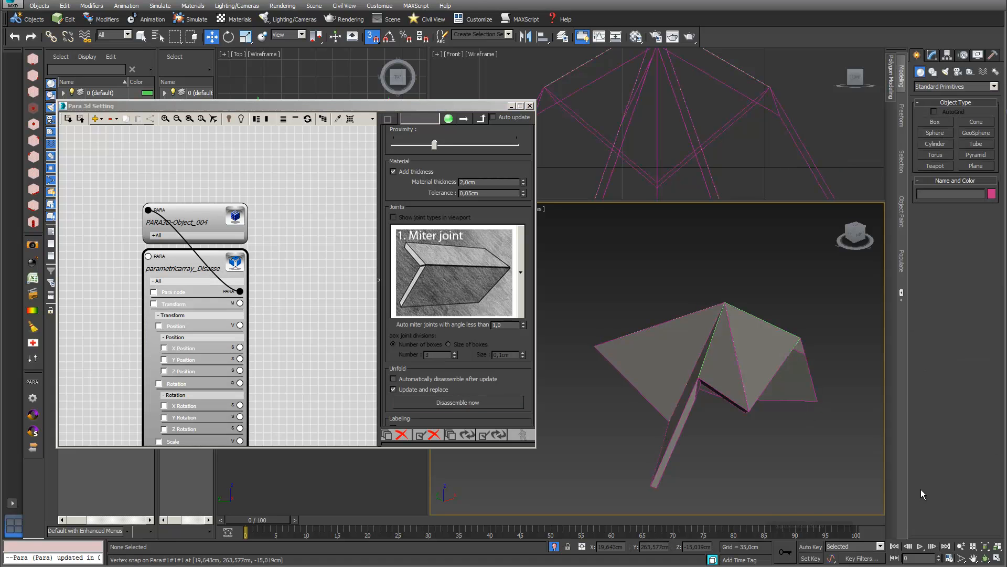
Step: Inspect the mitered parts from below and try disassembling the object with the Trim left part joint type
left_click(986, 559)
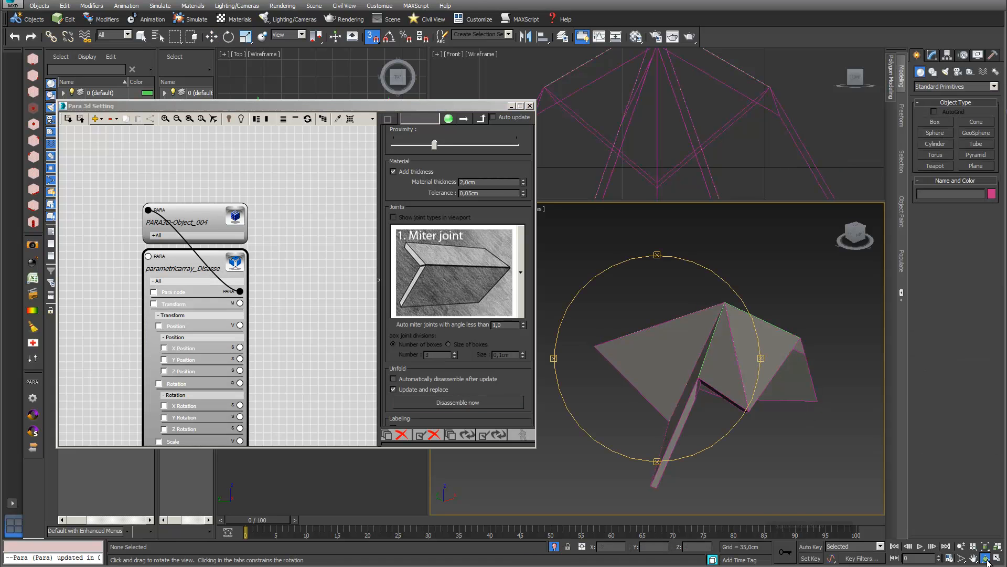
left_click_drag(672, 368, 638, 295)
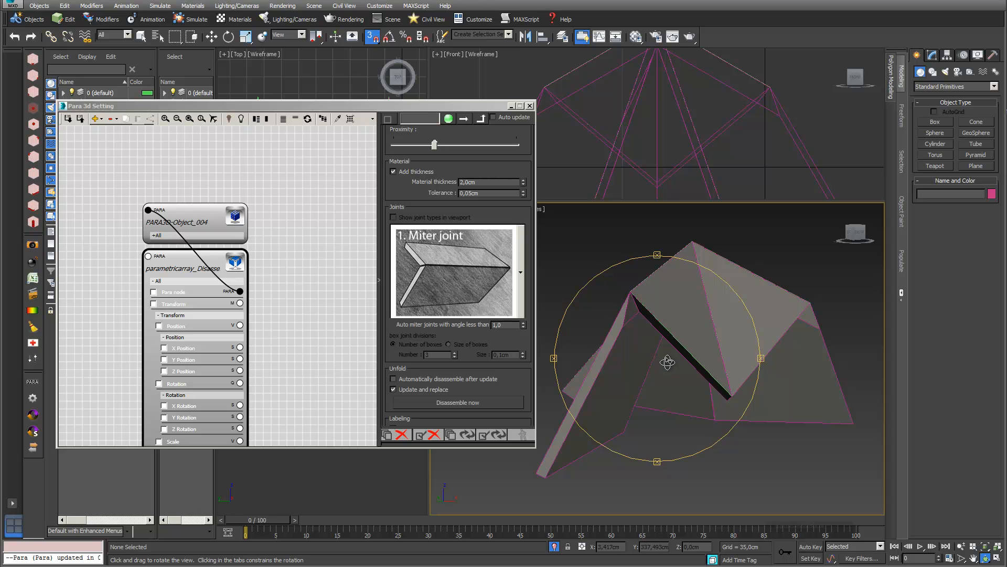
mouse_move(686, 411)
left_mouse_down()
mouse_move(704, 411)
mouse_move(690, 415)
left_mouse_up()
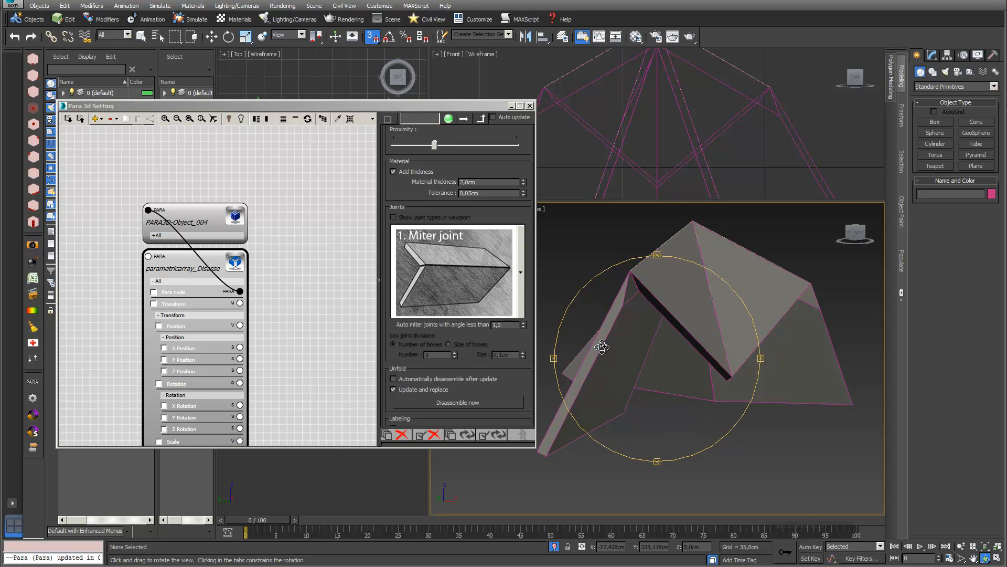
left_click(518, 279)
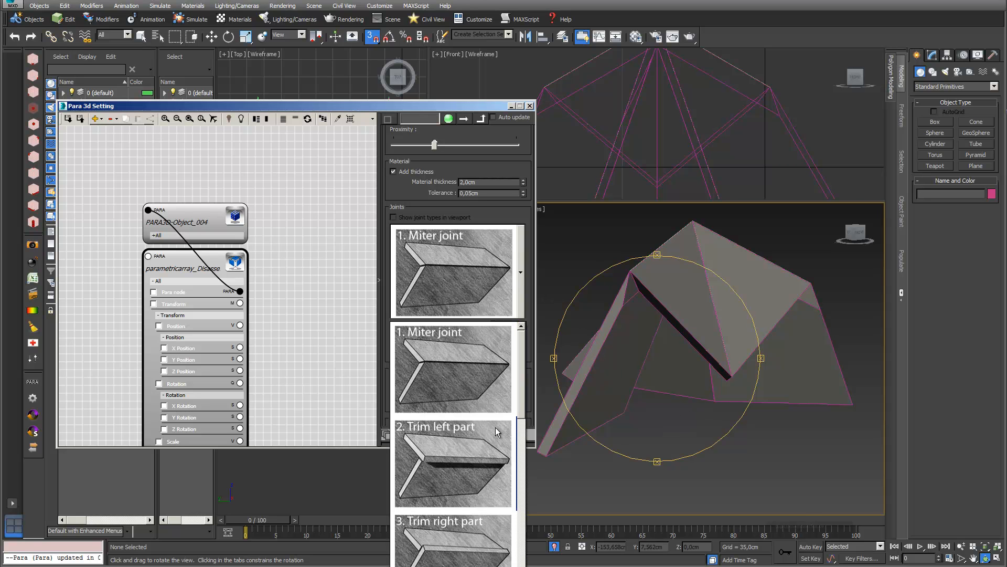
left_click(480, 455)
left_click(487, 404)
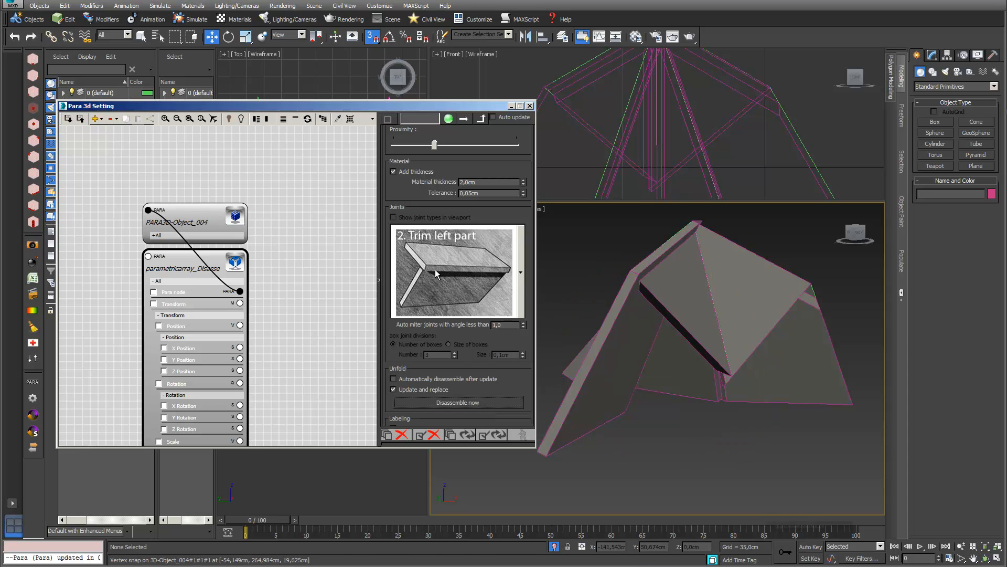
Step: Try disassembling the object with the Butt joint 1 joint type
left_click(520, 285)
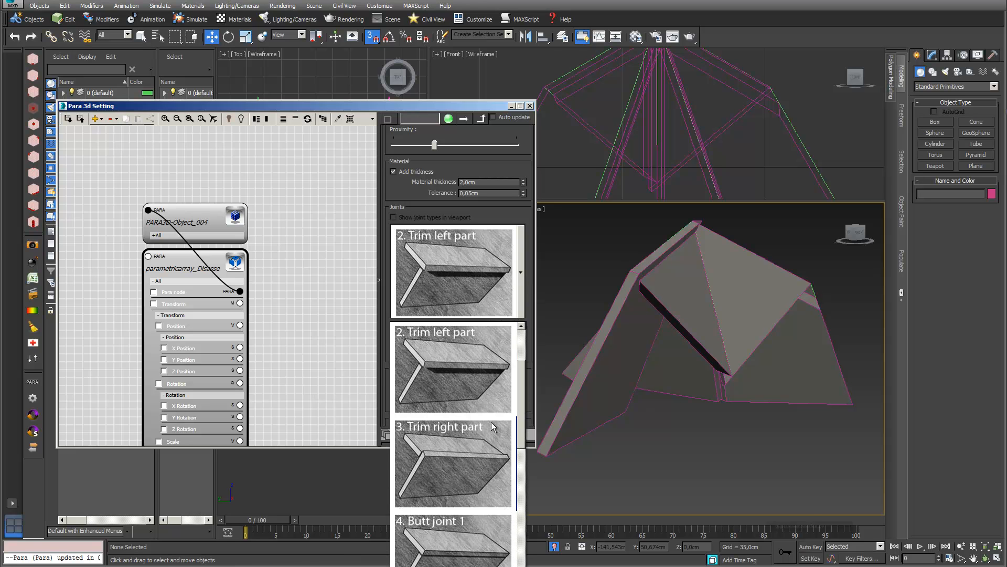
left_click(477, 540)
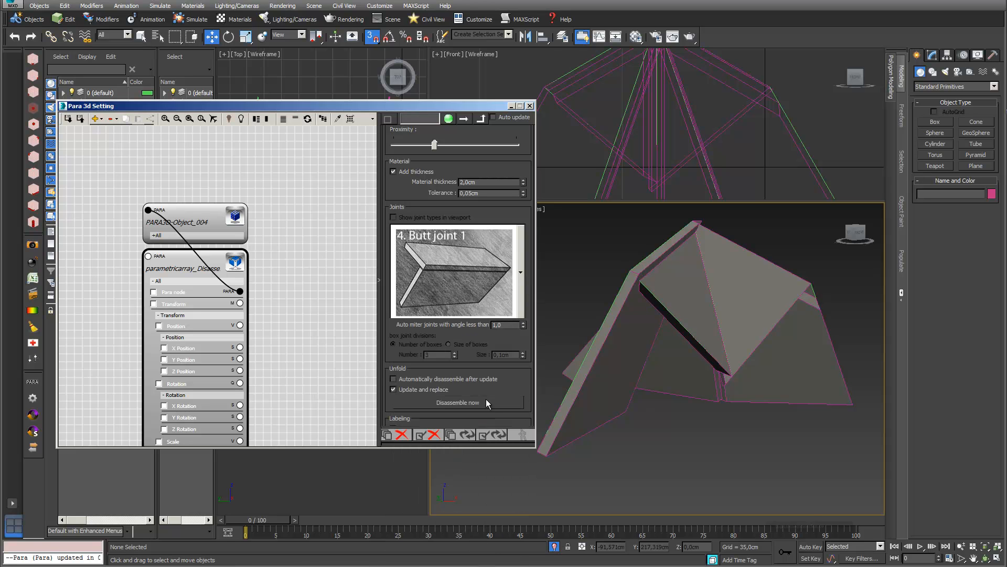
left_click(471, 406)
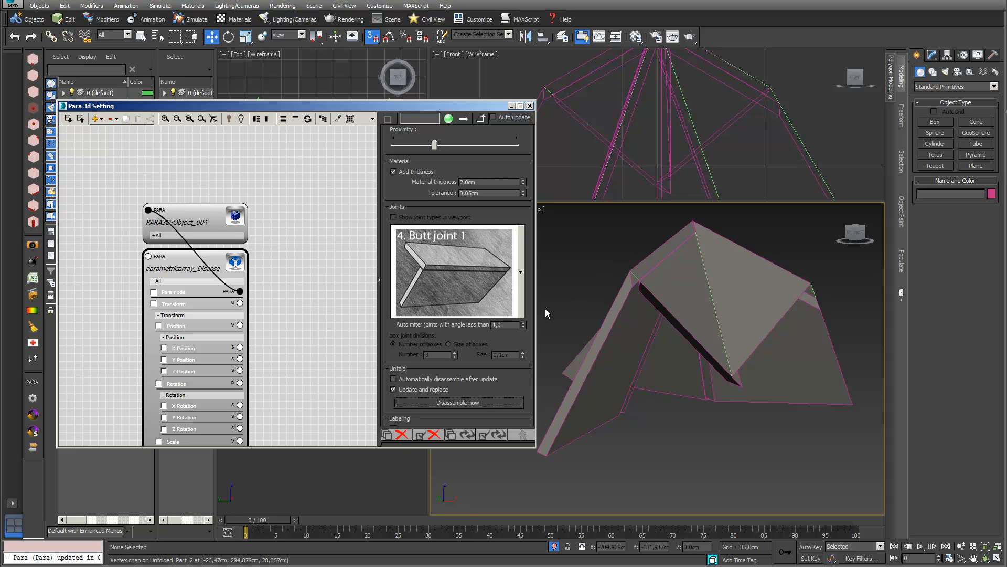
Step: Return to the Miter joint type and disassemble the object again
left_click(521, 273)
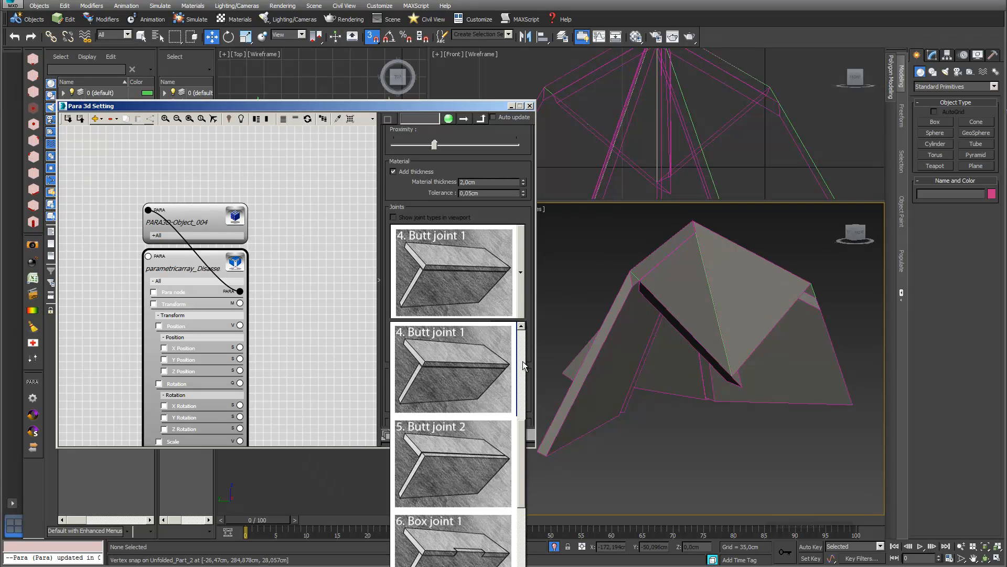
scroll(522, 439, "up", 3)
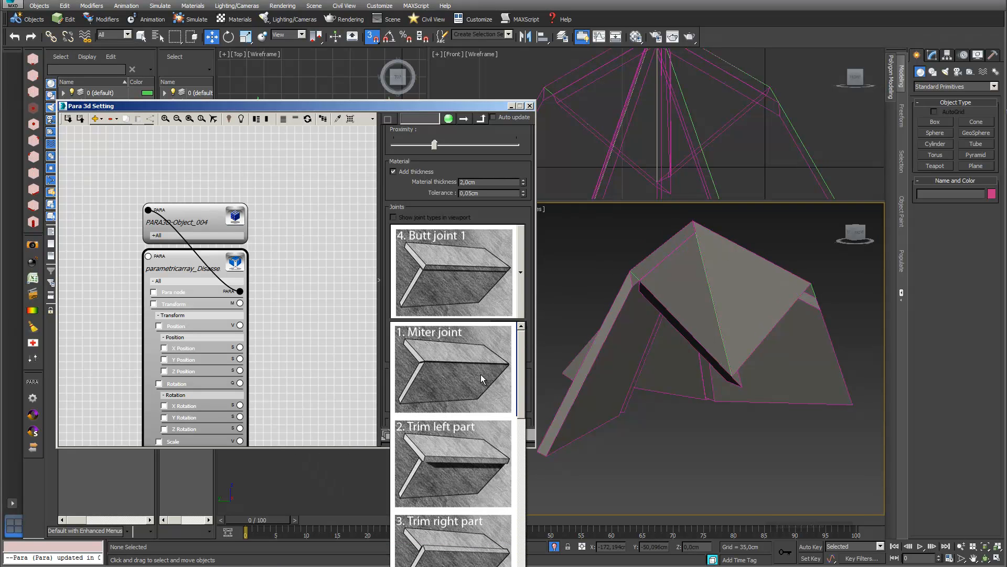
left_click(480, 374)
left_click(486, 403)
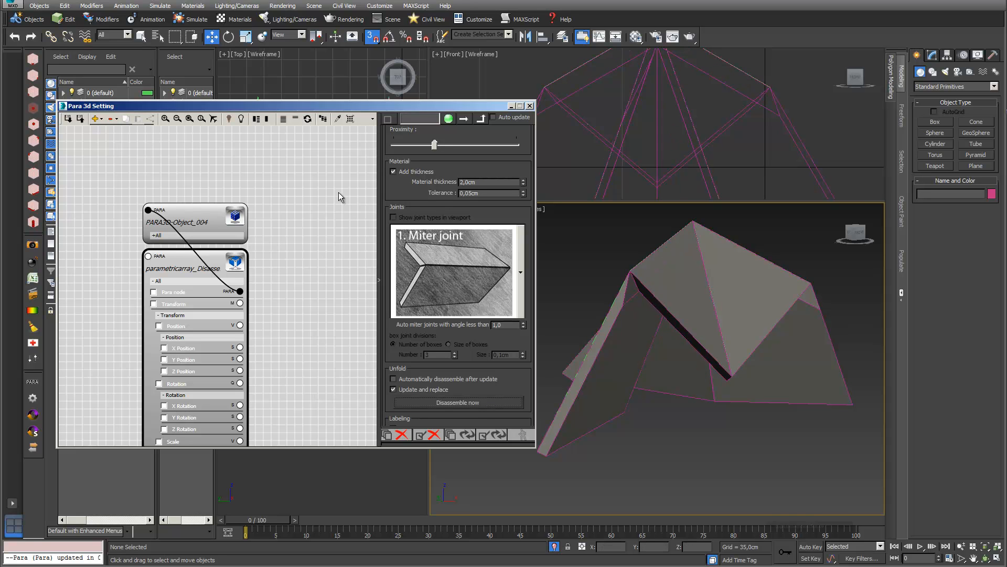
Step: Select all six disassembled parts, move them sideways along X clear of the original piece, and deselect them
left_click(350, 120)
scroll(645, 305, "down", 3)
middle_click_drag(645, 304, 602, 312)
left_click_drag(601, 308, 819, 298)
scroll(821, 298, "up", 3)
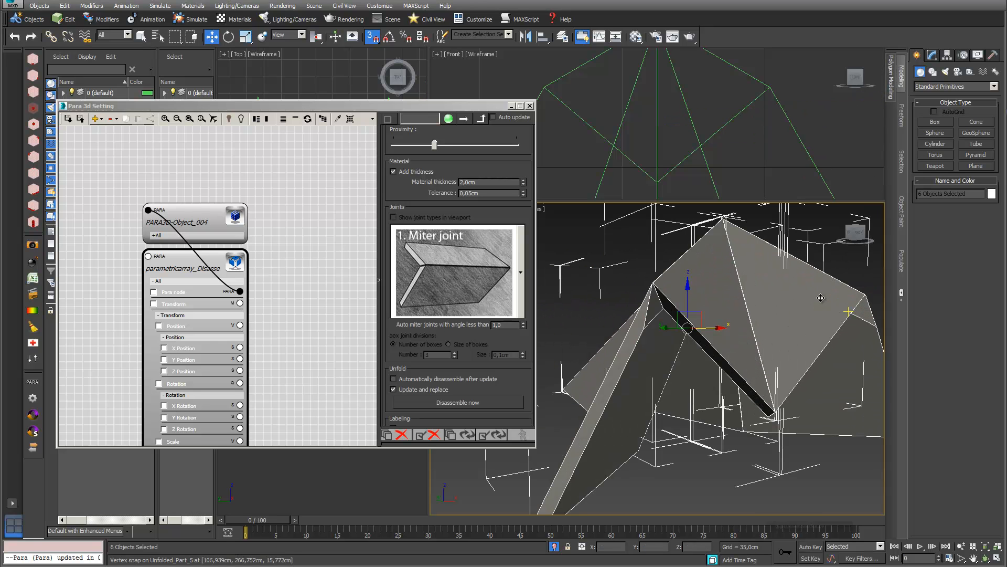
left_click(583, 296)
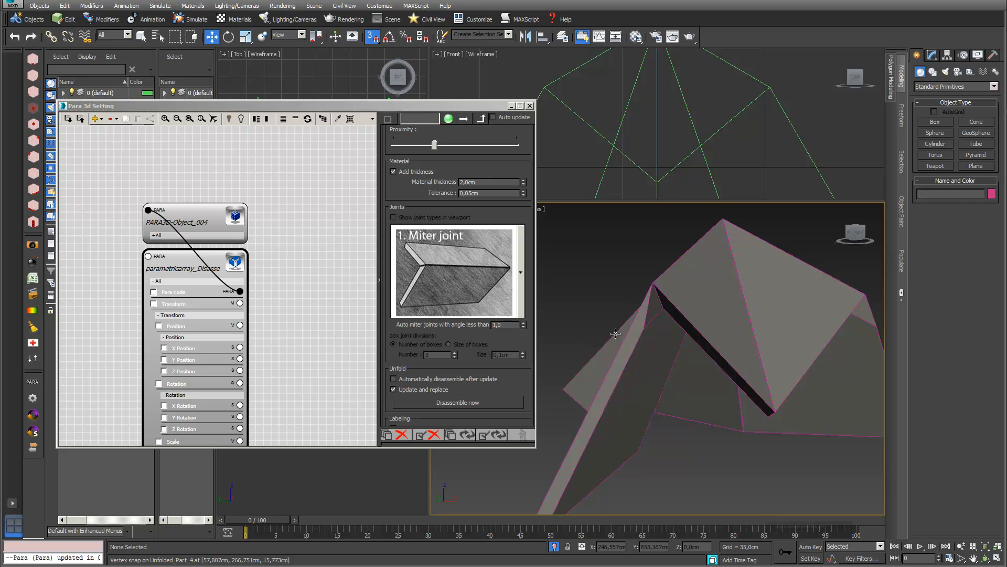
scroll(710, 315, "down", 2)
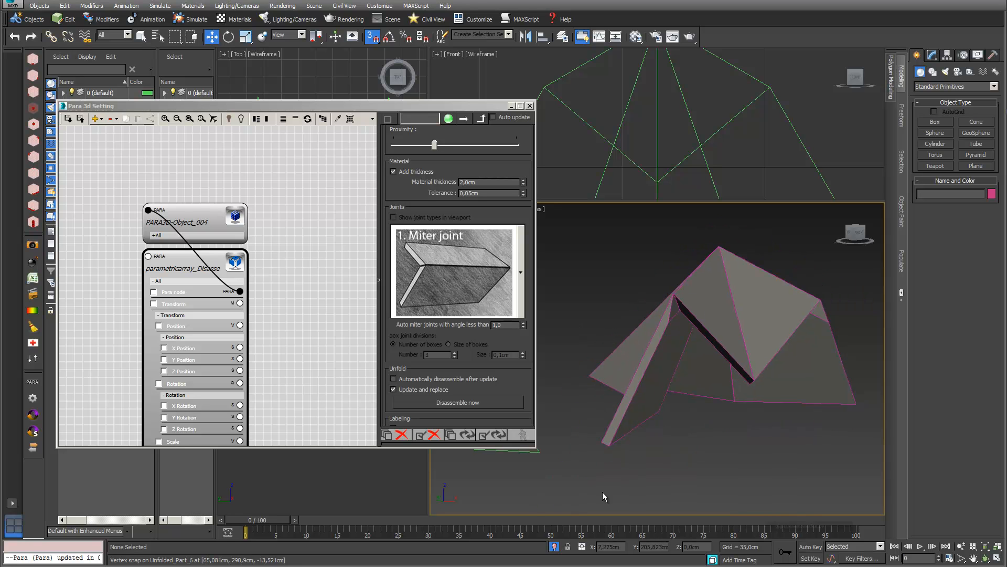
Step: End isolation to show the whole scene and move the Para 3d Setting window clear of the viewports
left_click(554, 547)
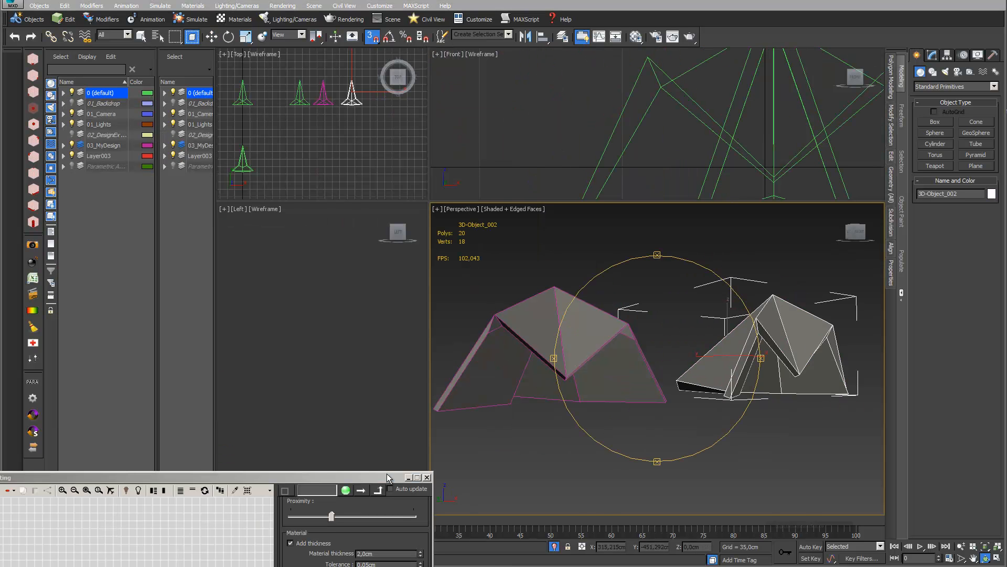
left_click_drag(383, 482, 355, 492)
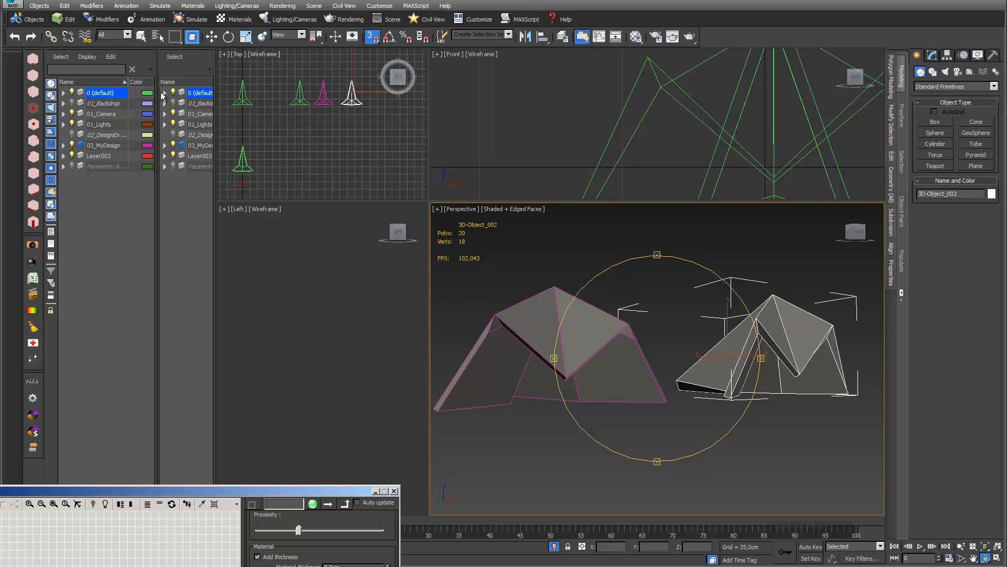
Step: Try pulling the leg part and the adjoining triangular part away from the disassembled object, and undo both moves
left_click(211, 37)
left_click(490, 366)
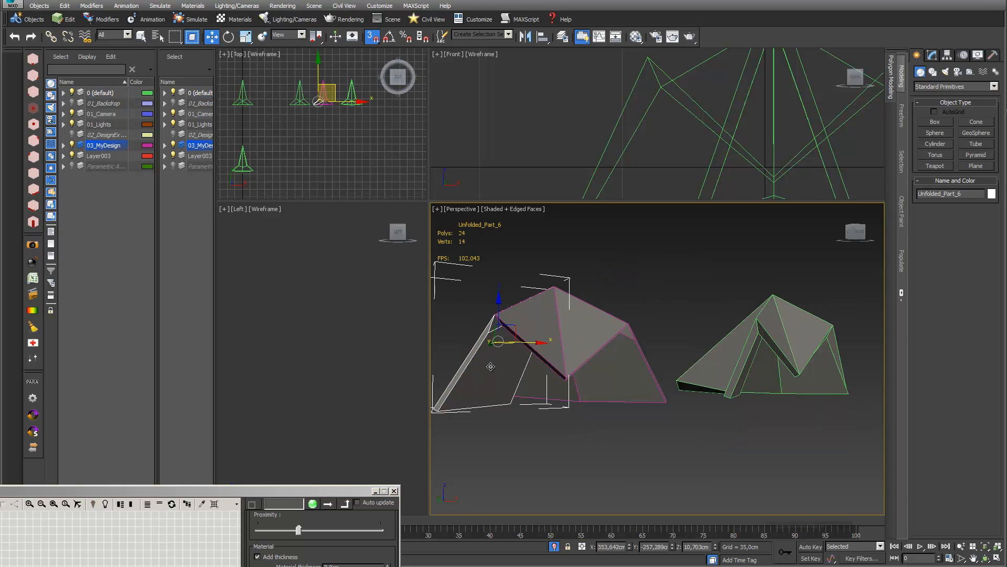
left_click_drag(513, 325, 500, 401)
left_click(537, 333)
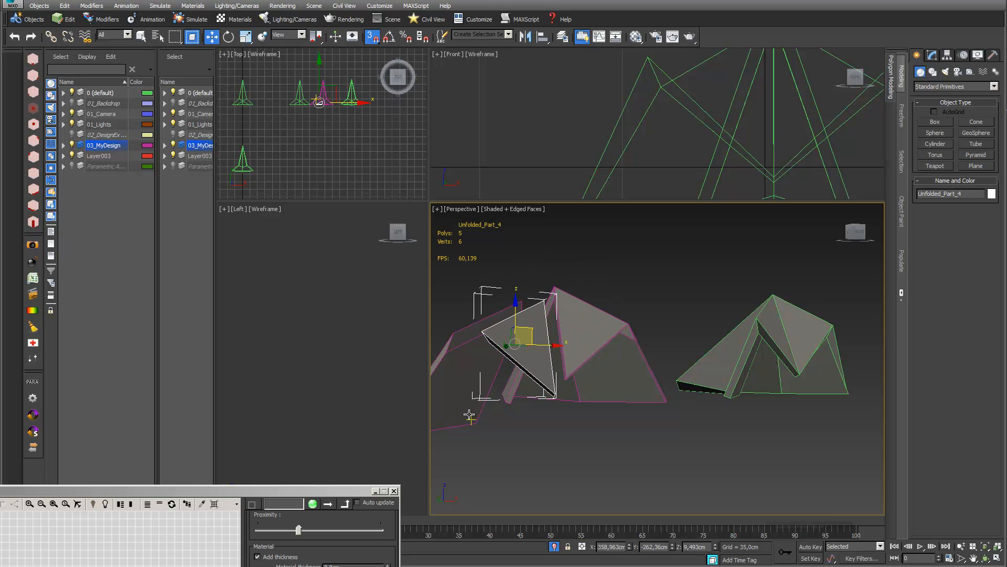
key("ctrl+z")
key("ctrl+z")
key("ctrl+z")
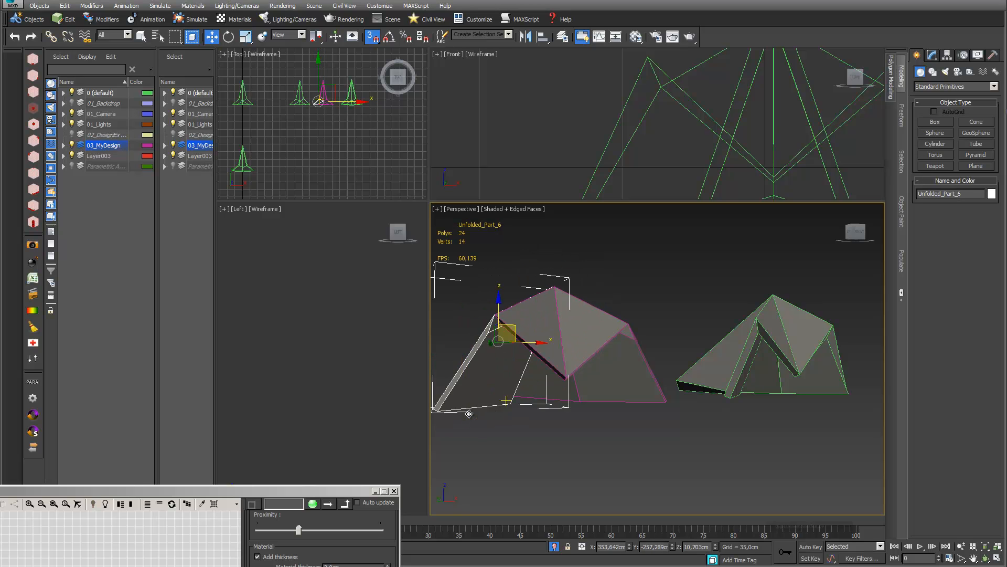
Step: Add a Snap shot node to the Para 3d graph and connect it to the Disassemble node
middle_click_drag(574, 391, 675, 391)
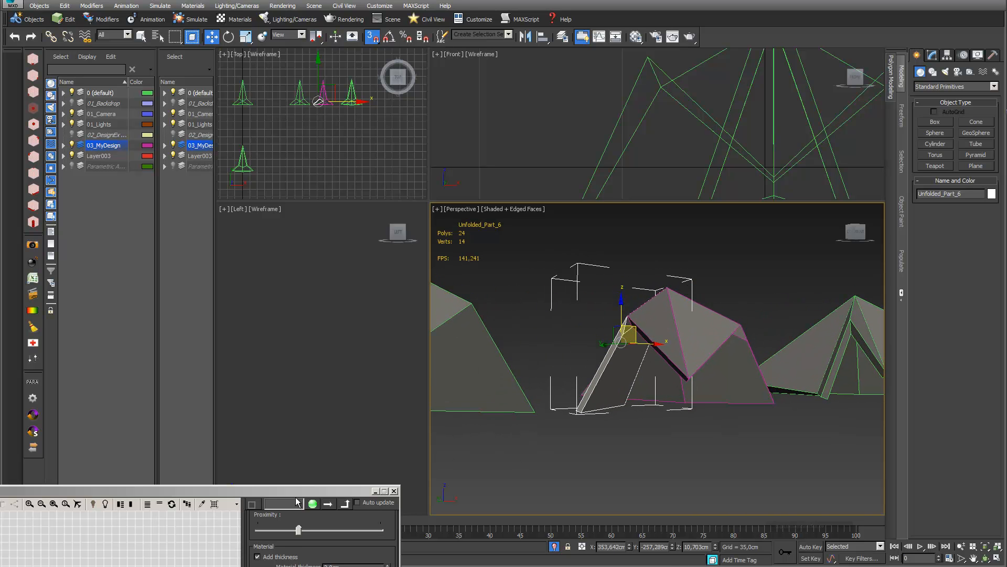
left_click_drag(298, 492, 444, 116)
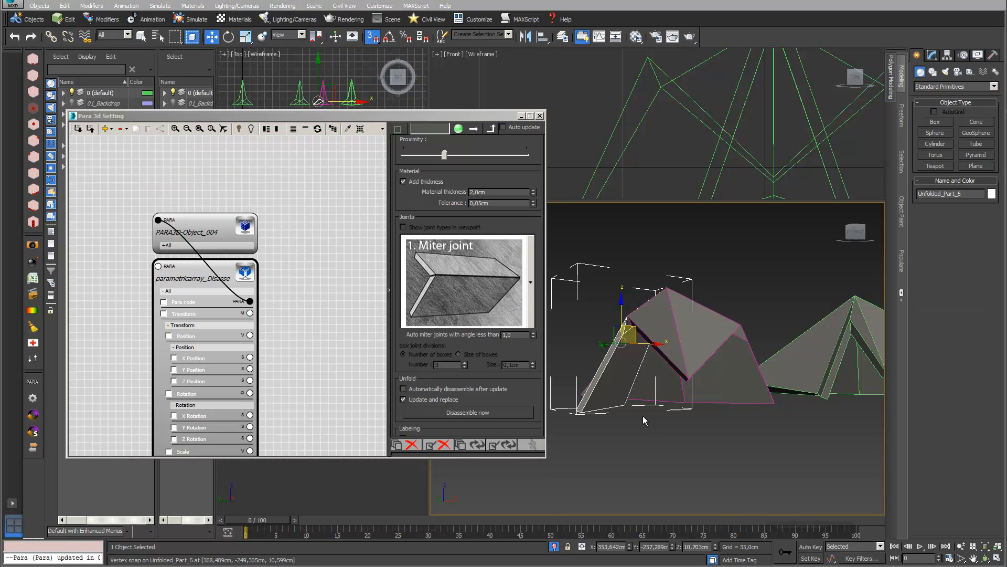
left_click(111, 129)
mouse_move(116, 144)
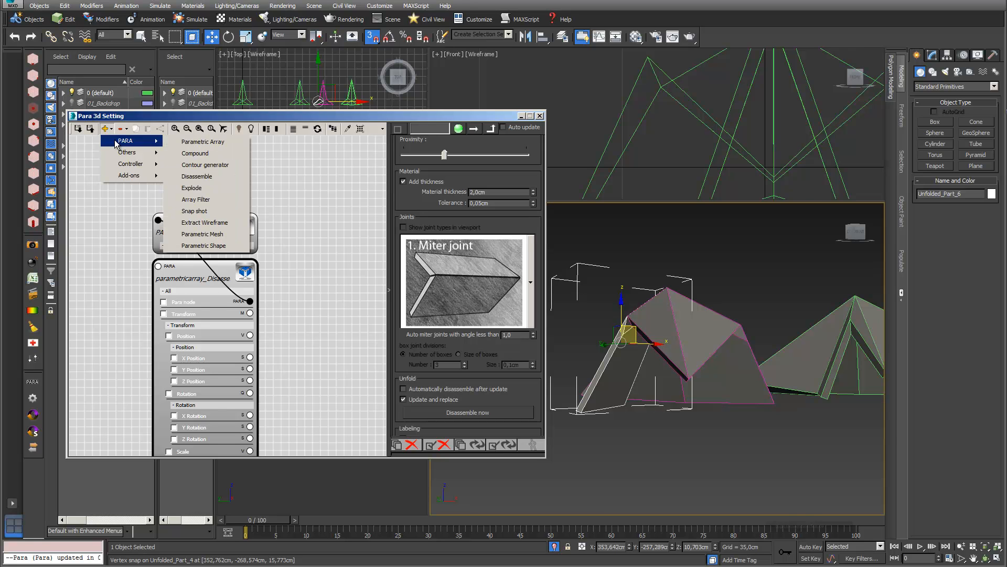
left_click(208, 211)
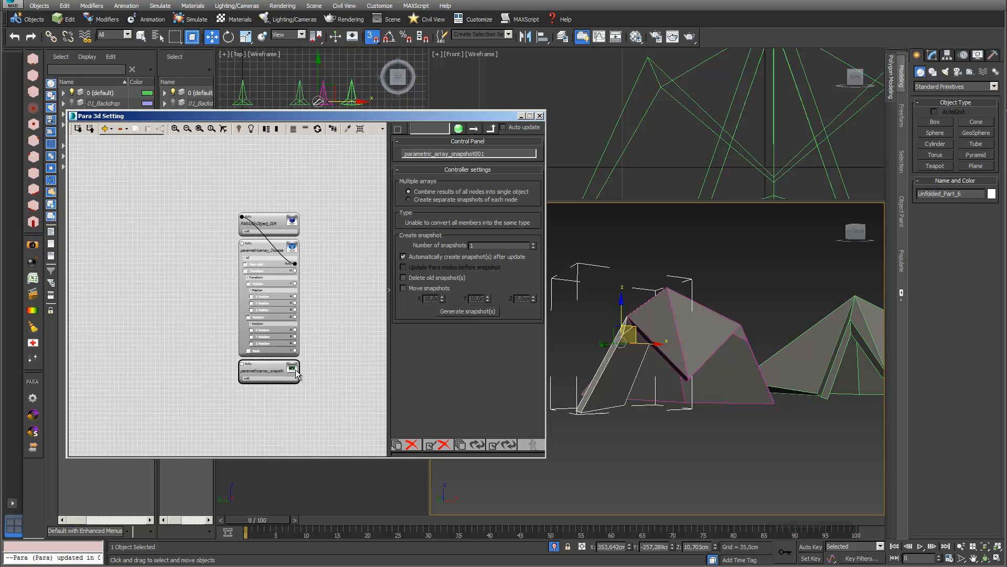
left_click_drag(272, 364, 241, 243)
left_click(146, 259)
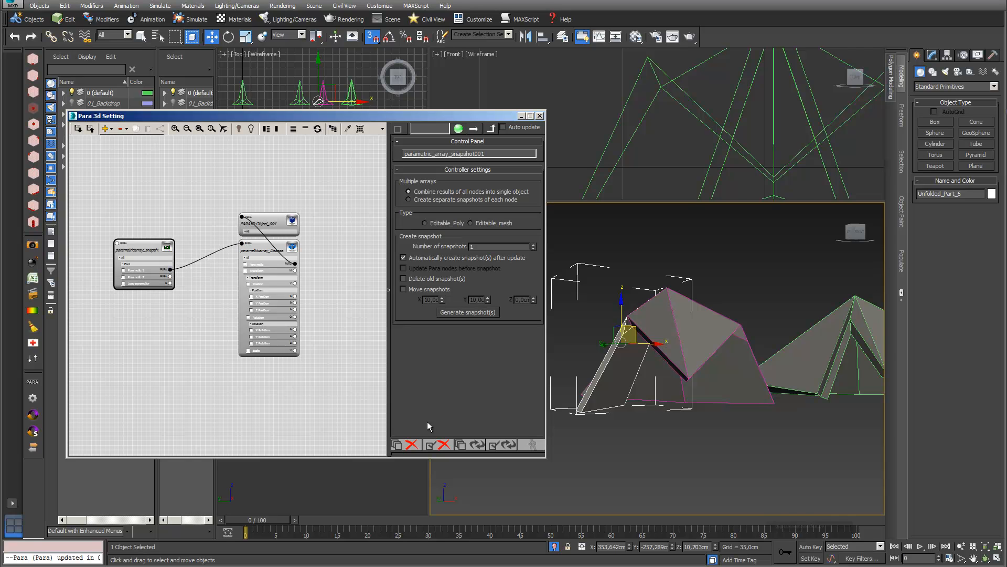
Step: Set the snapshot type to Editable_Poly, enable moving snapshots by 100 in X and 100 in Y, and generate the snapshot
left_click(425, 223)
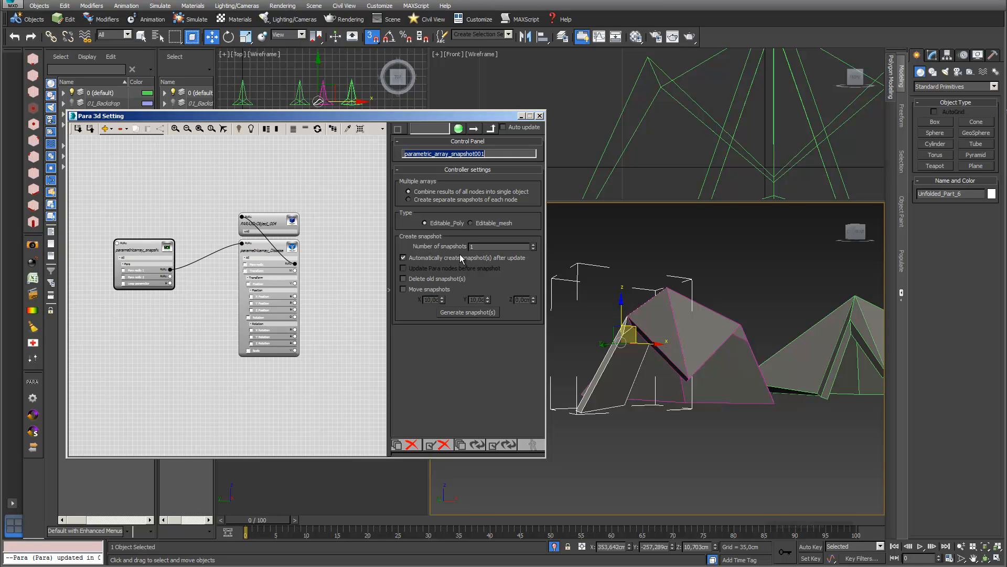
left_click(403, 289)
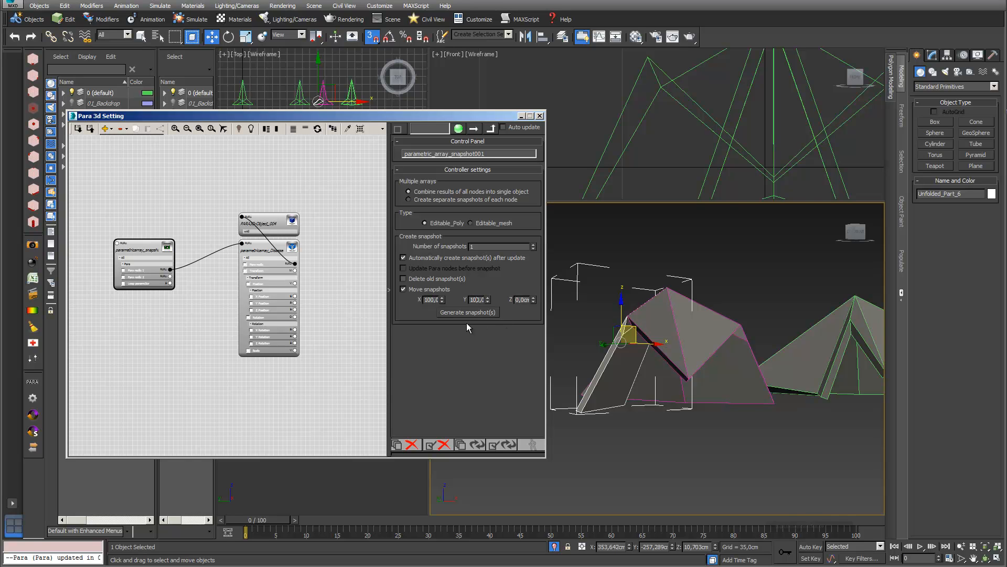
left_click(484, 310)
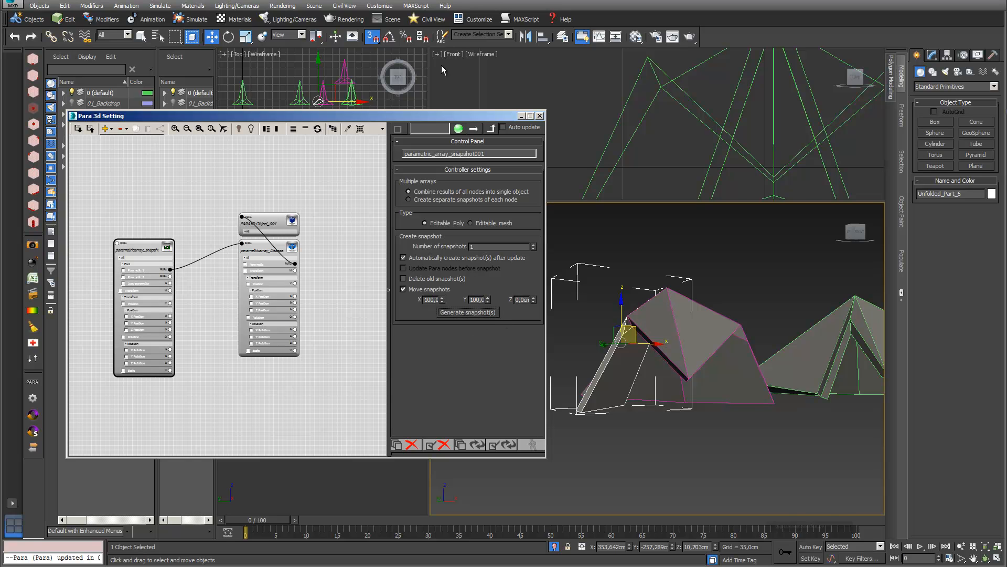
Step: Select the generated snapshot in the Top view and examine it up close in the Perspective view
left_click_drag(471, 115, 517, 327)
scroll(341, 159, "down", 4)
middle_click_drag(340, 159, 335, 144)
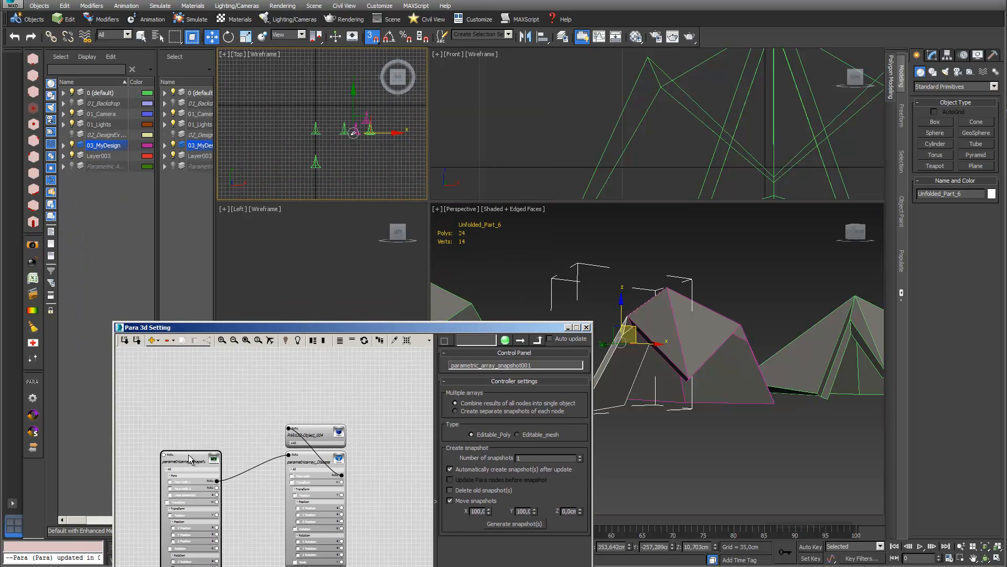
left_click(407, 341)
scroll(367, 144, "up", 3)
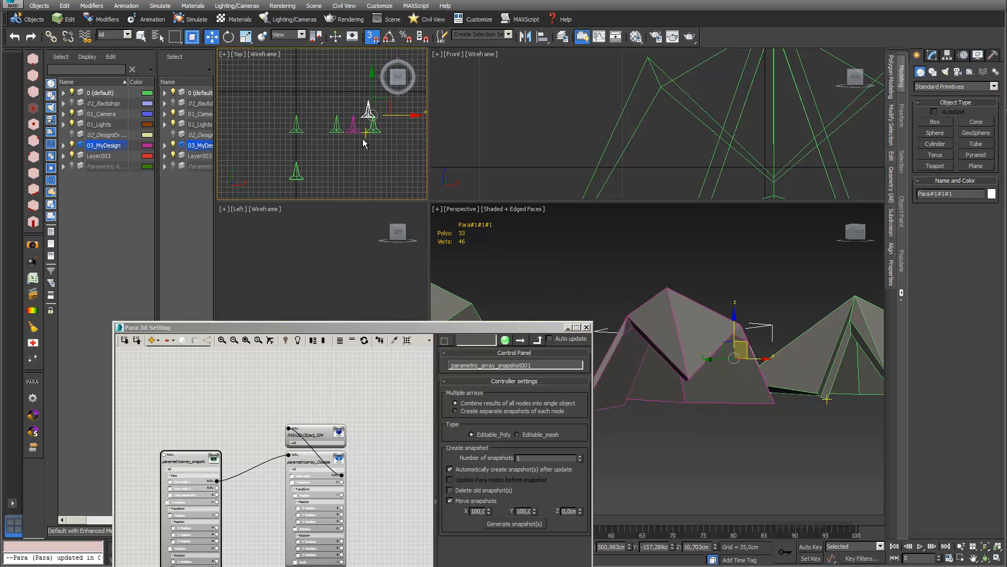
left_click_drag(535, 327, 475, 431)
left_click(985, 558)
left_click_drag(745, 341, 671, 340)
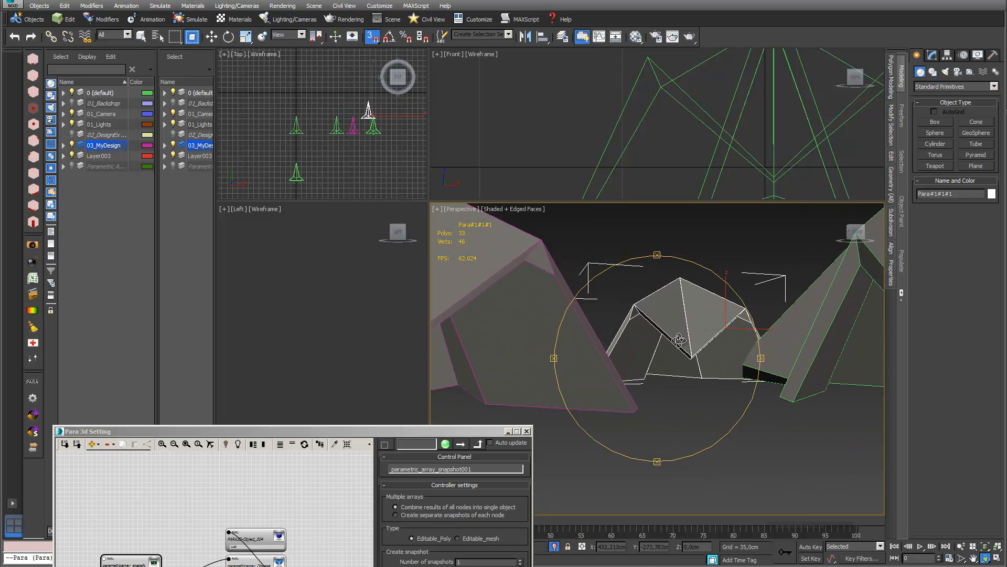
scroll(675, 341, "up", 4)
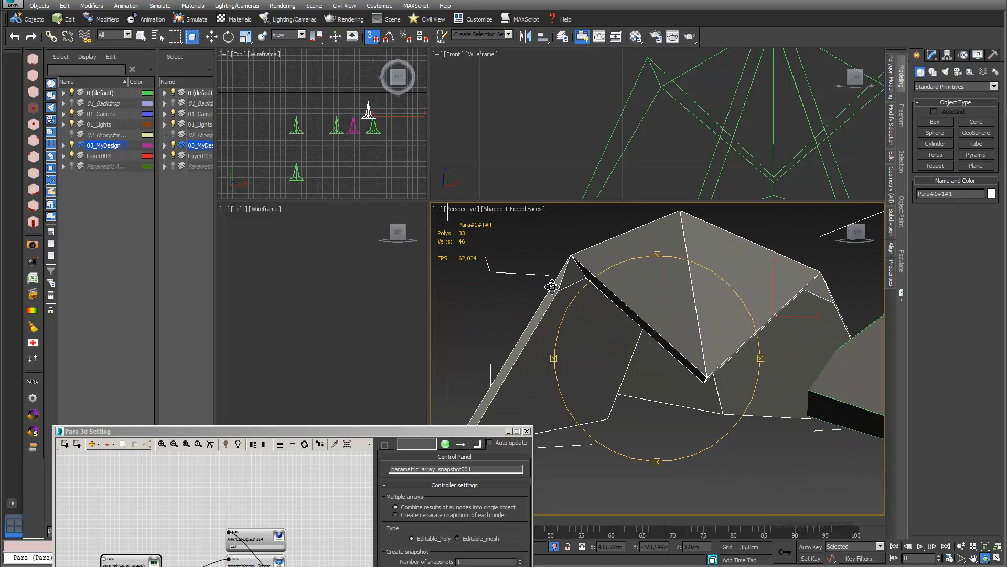
Step: Check the snapshot's modifier stack and inspect its edges in wireframe before restoring the shaded display
left_click(211, 36)
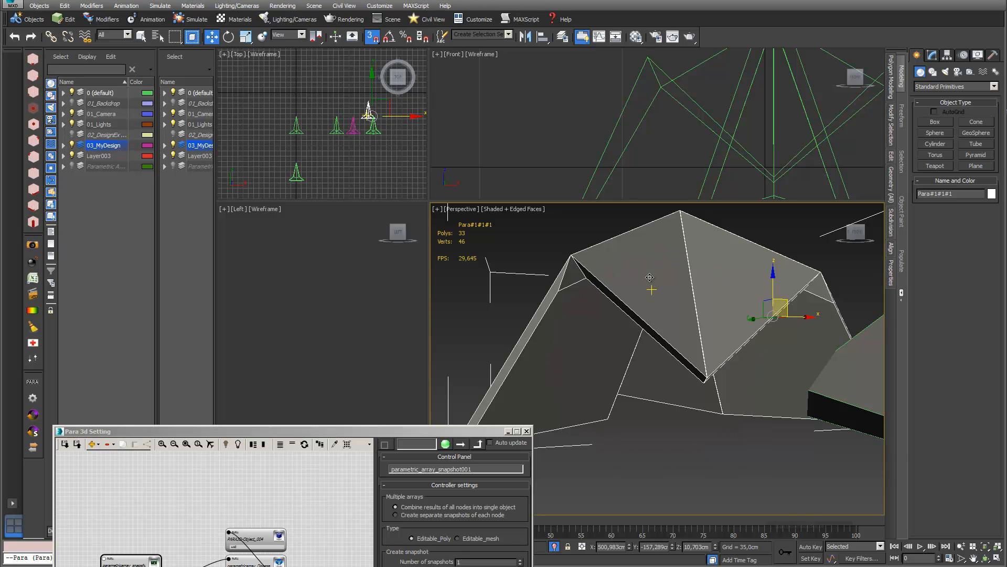
left_click(931, 54)
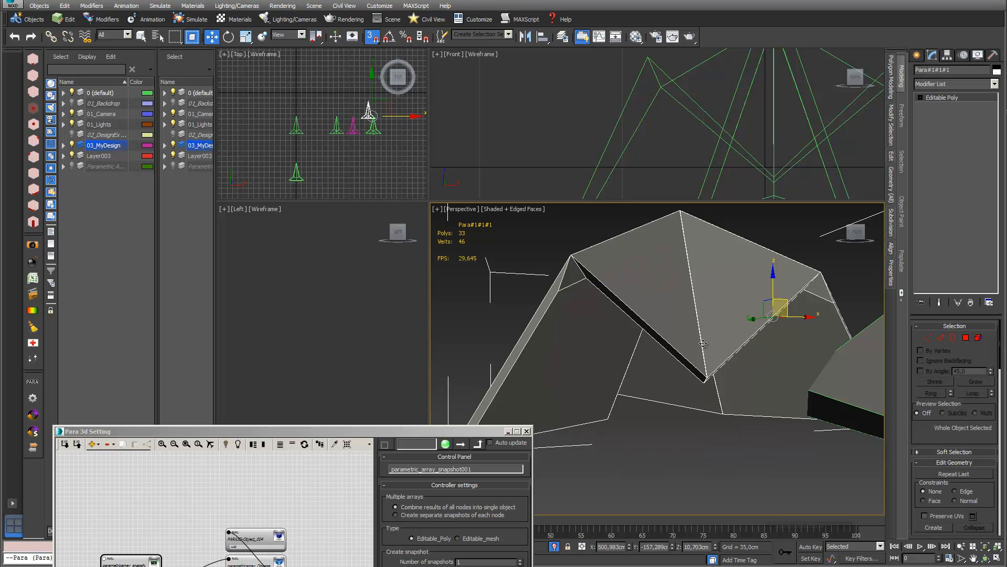
key("F3")
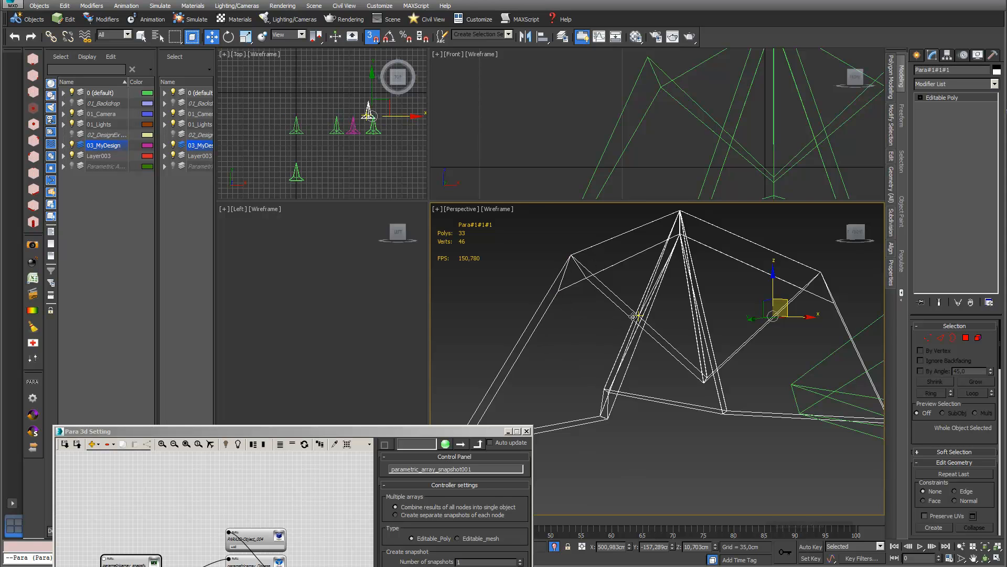
key("F3")
scroll(692, 313, "down", 3)
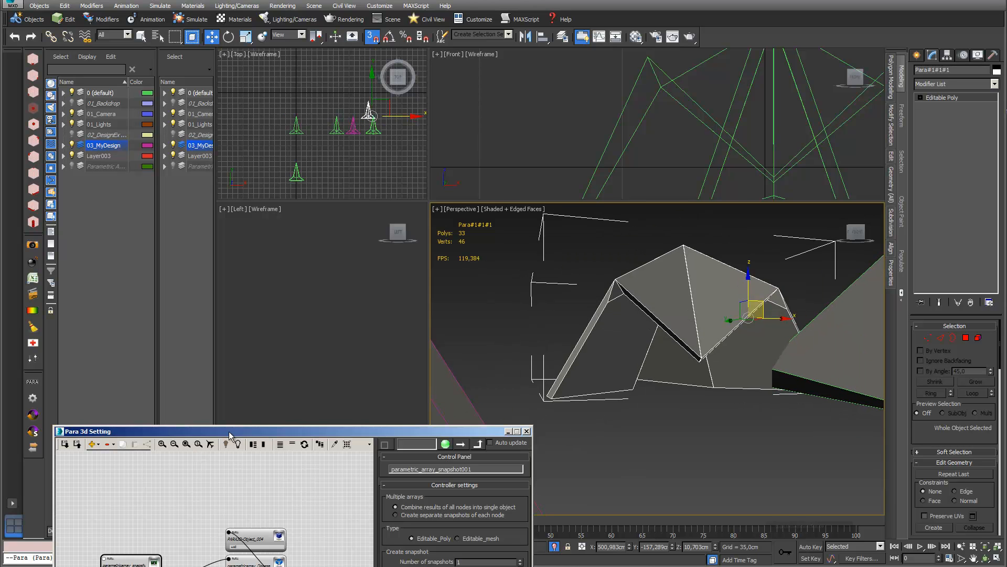
Step: Select 3D-Object_003 in the Top view and frame it in the Perspective view
left_click_drag(232, 433, 217, 222)
middle_click_drag(586, 362, 729, 388)
scroll(678, 387, "down", 4)
scroll(678, 386, "down", 2)
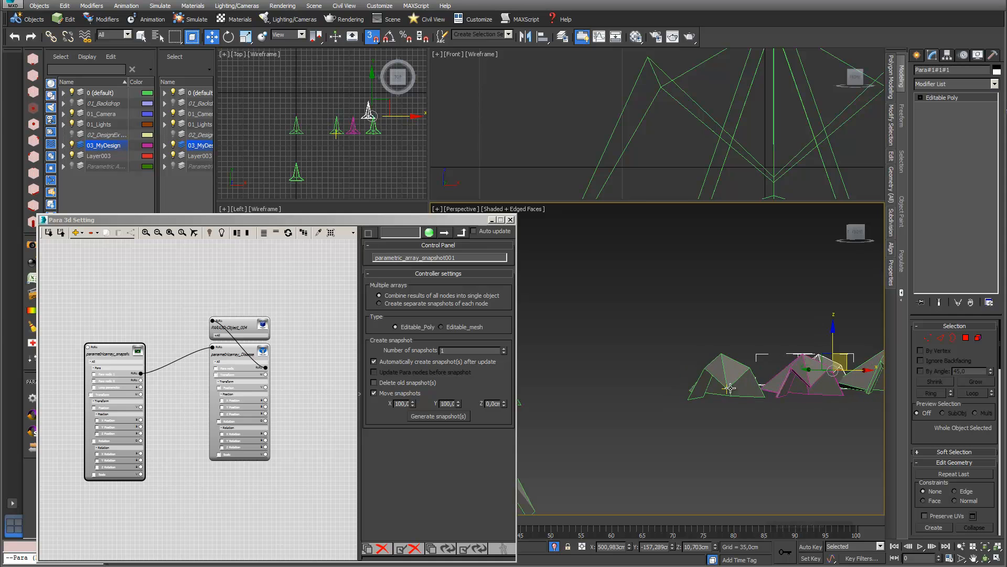
left_click(714, 375)
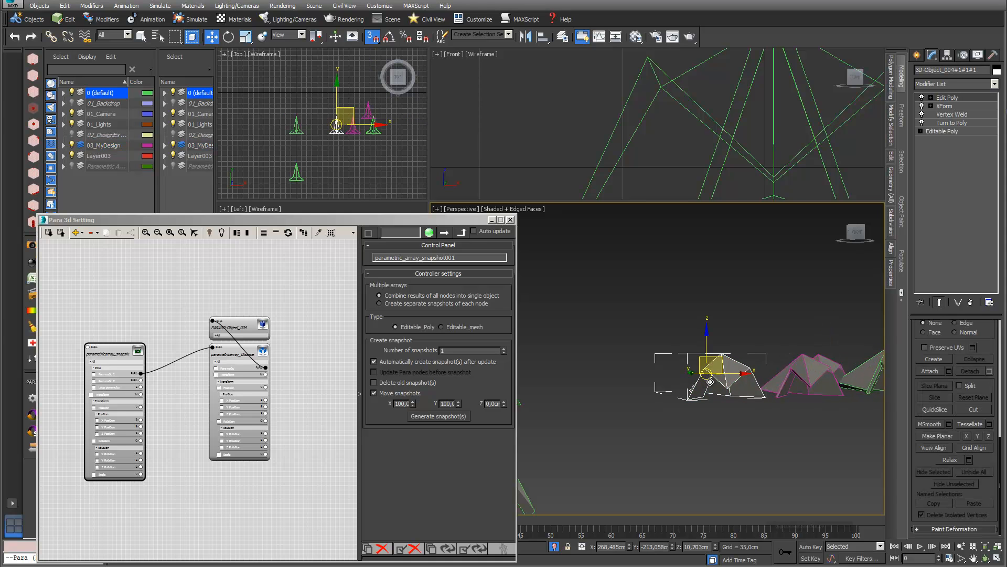
left_click(296, 128)
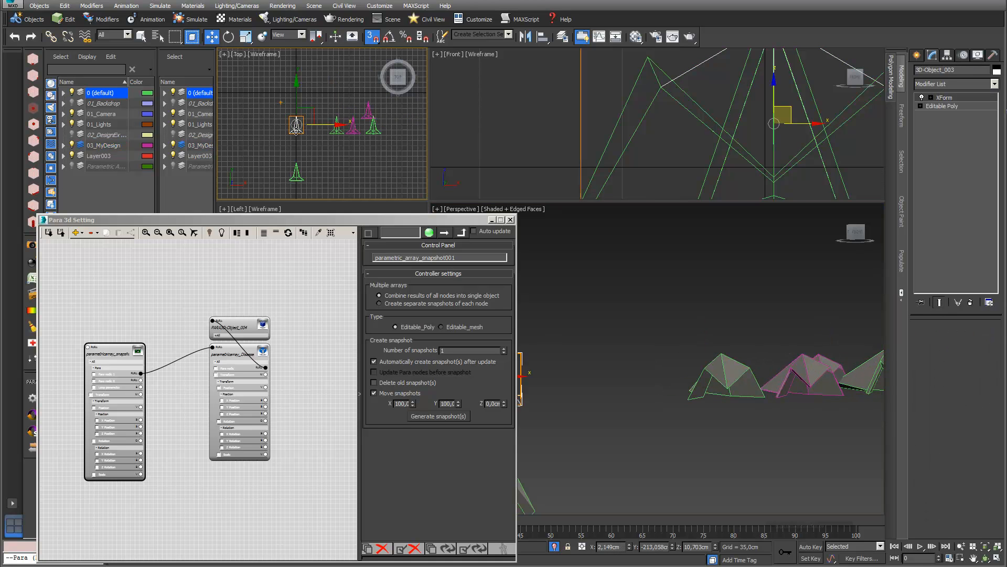
right_click(599, 389)
key("z")
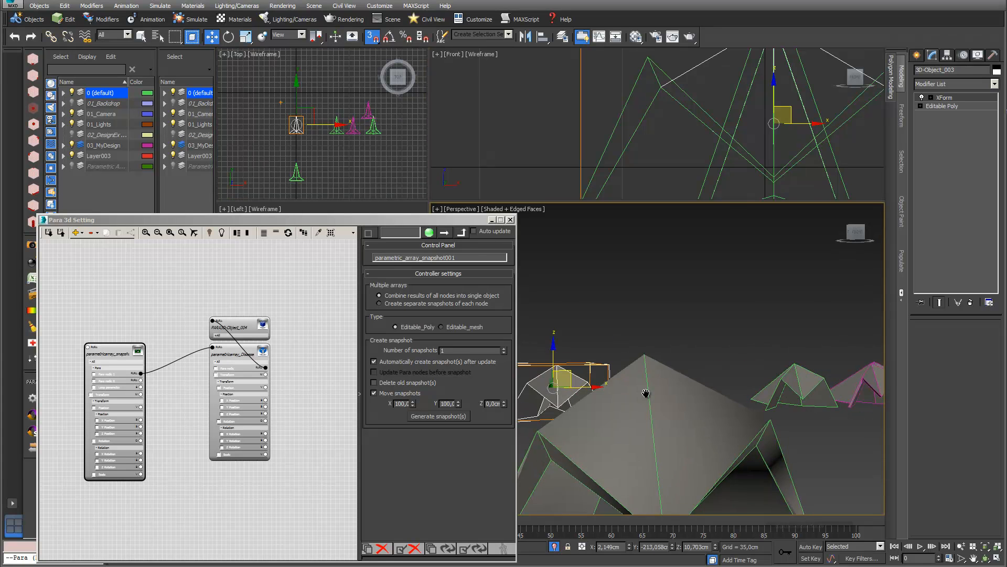
scroll(613, 411, "up", 4)
middle_click_drag(613, 411, 645, 387)
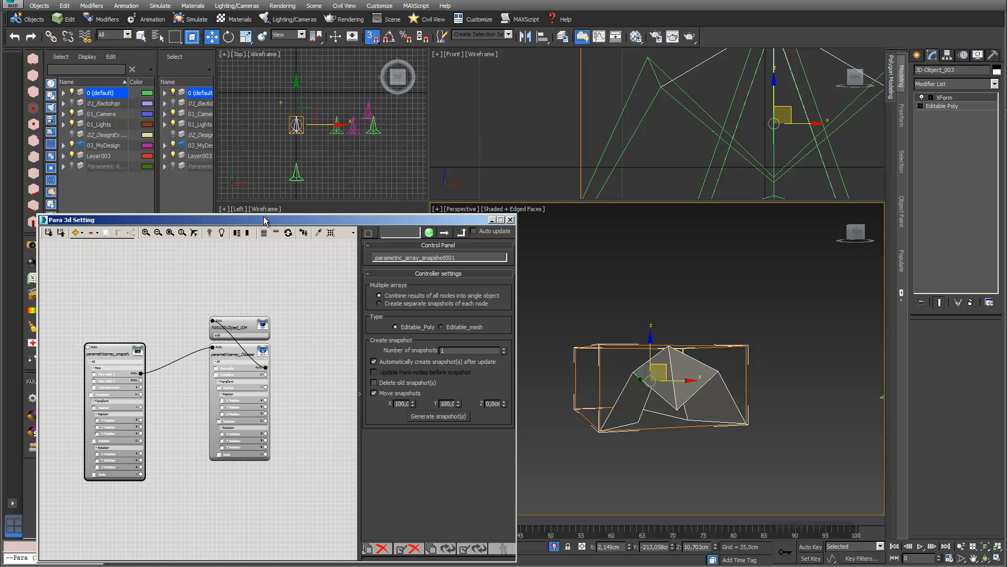
Step: Create a PARA 3d node for 3D-Object_003 using Assign controller with the copy type, keeping the original object
left_click_drag(265, 224, 282, 327)
left_click(350, 335)
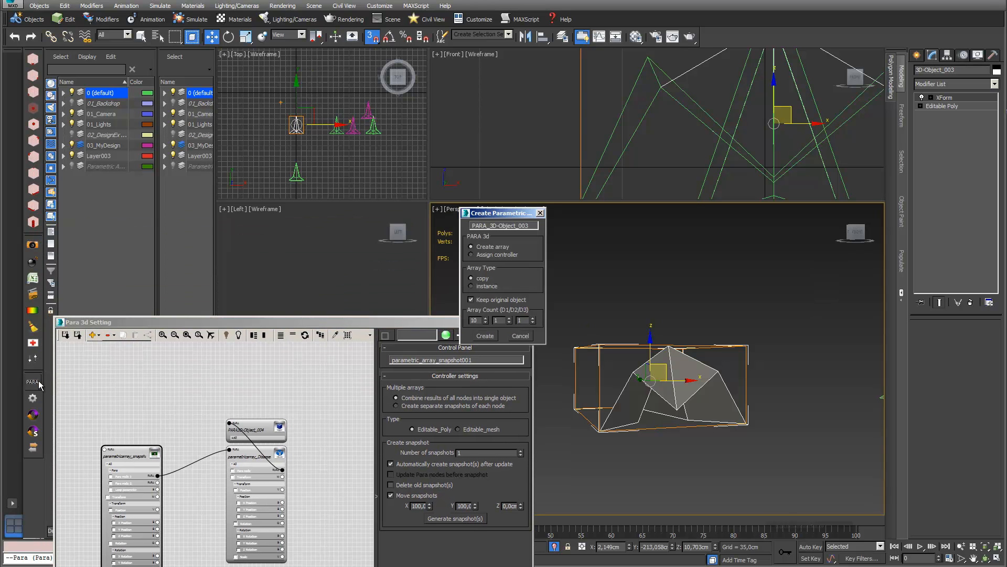
left_click(491, 255)
left_click(483, 337)
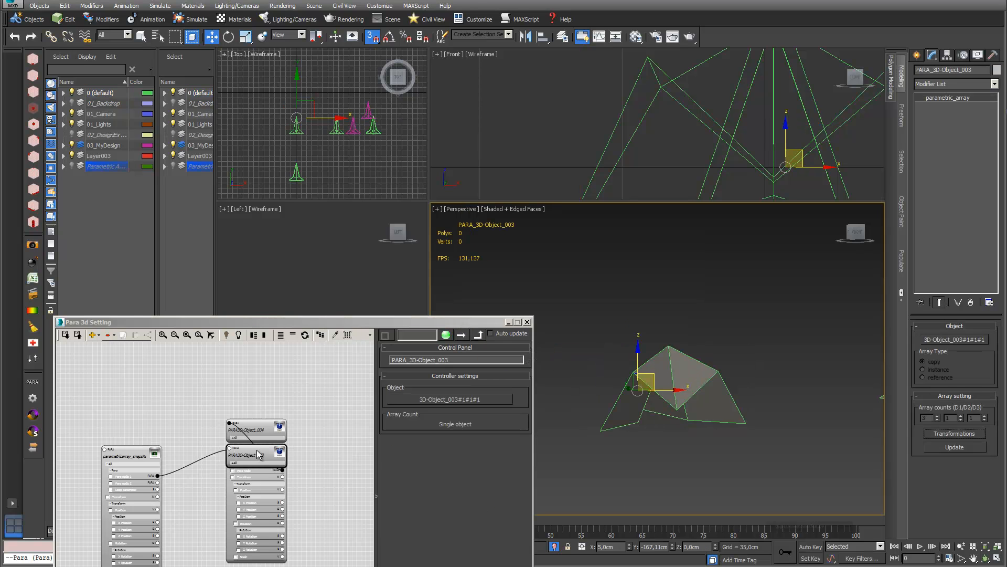
Step: Place the PARA3D-Object_003 node in free graph space and disconnect PARA3D-Object_004 from the Disassemble node
left_click_drag(258, 455, 337, 376)
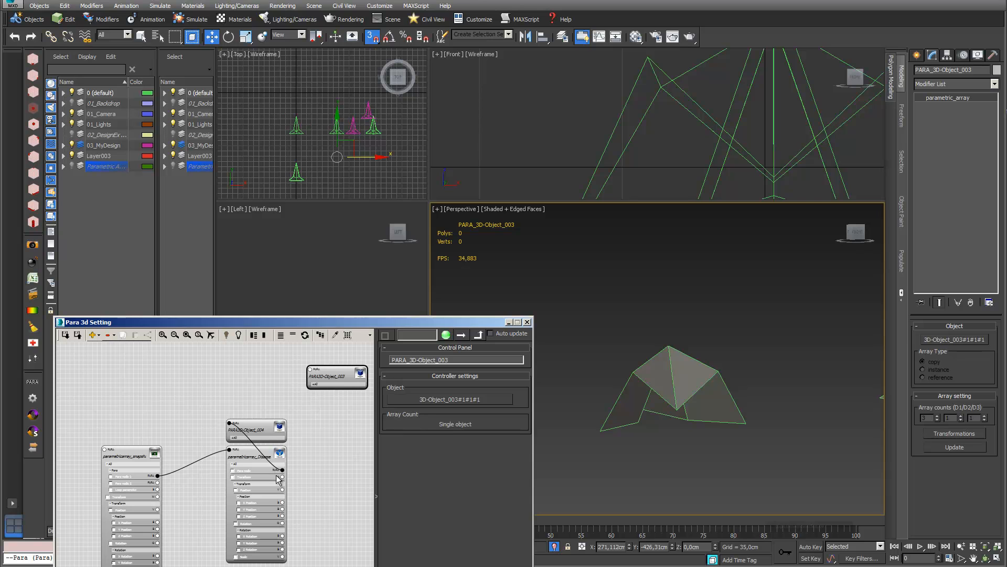
left_click_drag(283, 470, 212, 440)
left_click(254, 437)
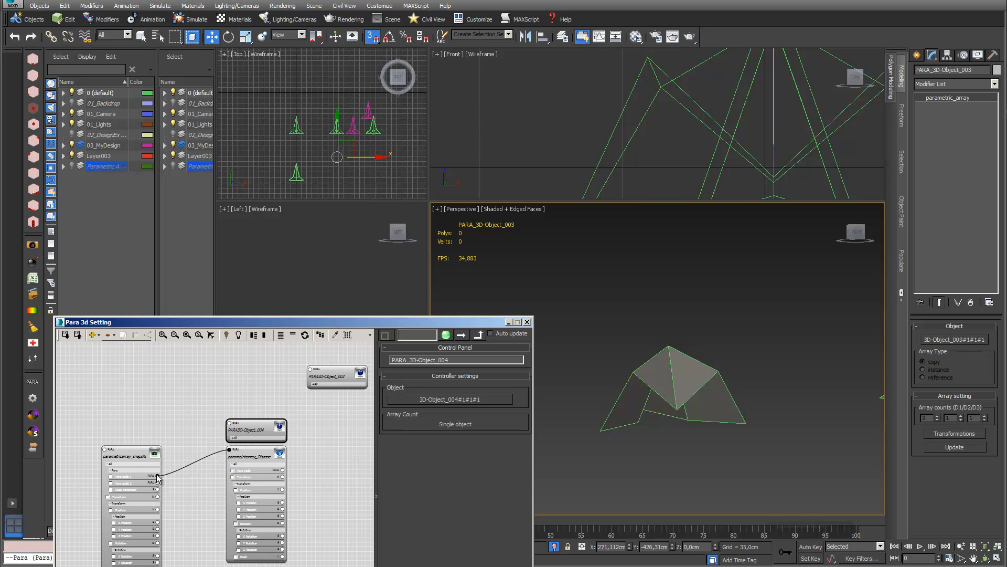
Step: Remove the wire between the snapshot and Disassemble controllers and connect the Disassemble controller to the PARA3D-Object_003 node
left_click_drag(157, 478, 187, 457)
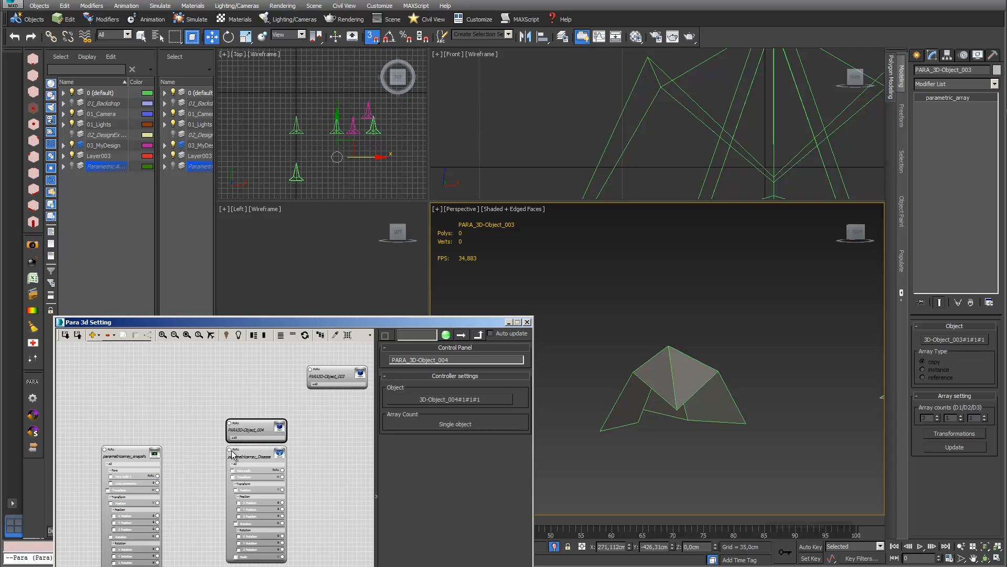
left_click_drag(229, 449, 309, 370)
left_click_drag(281, 468, 310, 367)
Step: Open the Disassemble controller's settings and disassemble the connected object with the miter joint and 2 cm material thickness
left_click(263, 454)
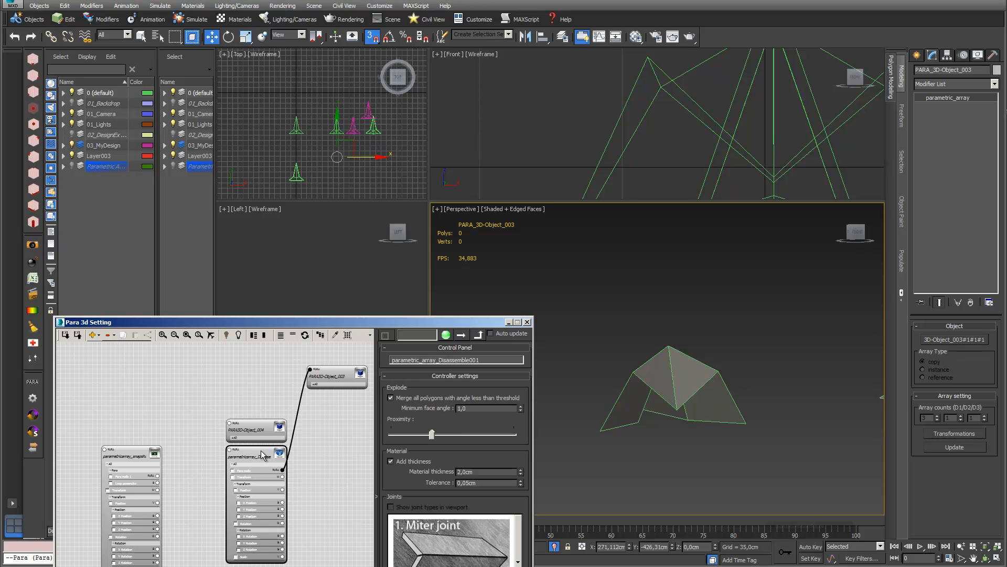
left_click_drag(347, 322, 279, 123)
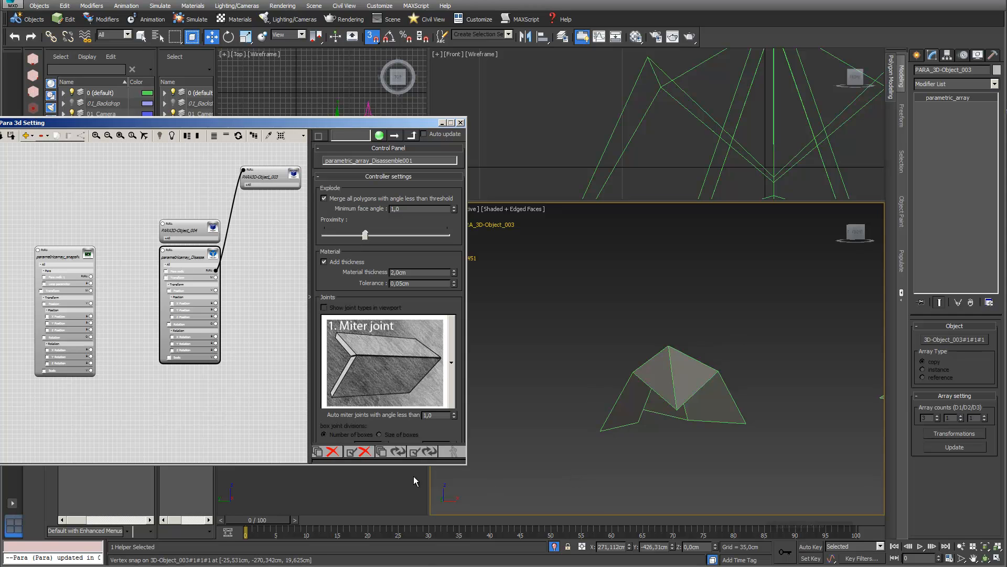
scroll(405, 298, "down", 5)
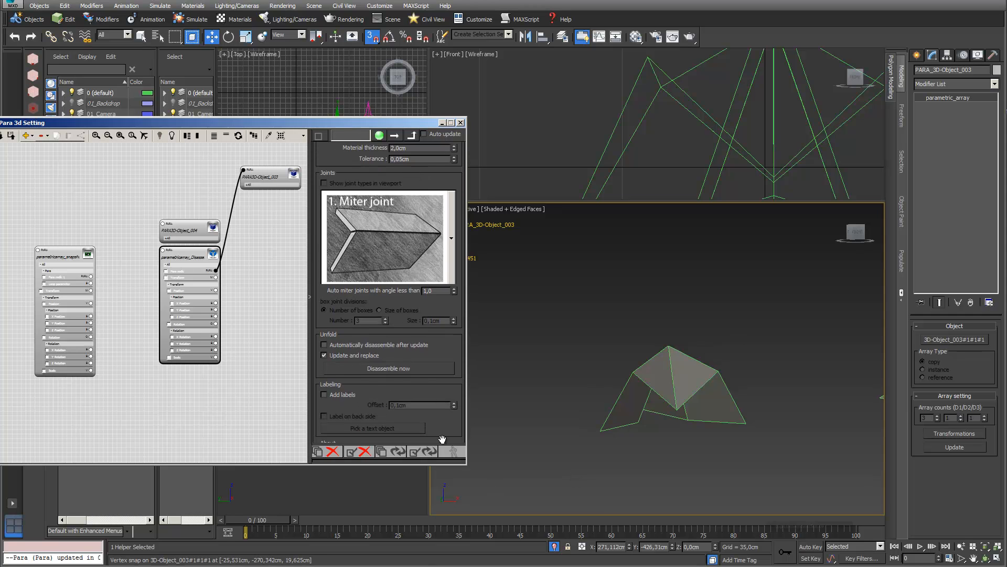
left_click(433, 368)
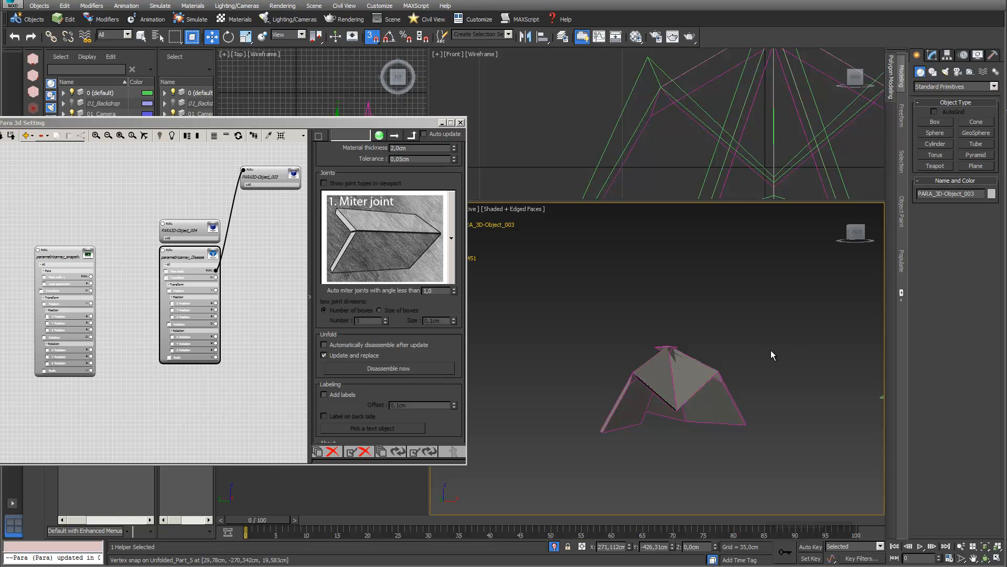
scroll(688, 362, "up", 5)
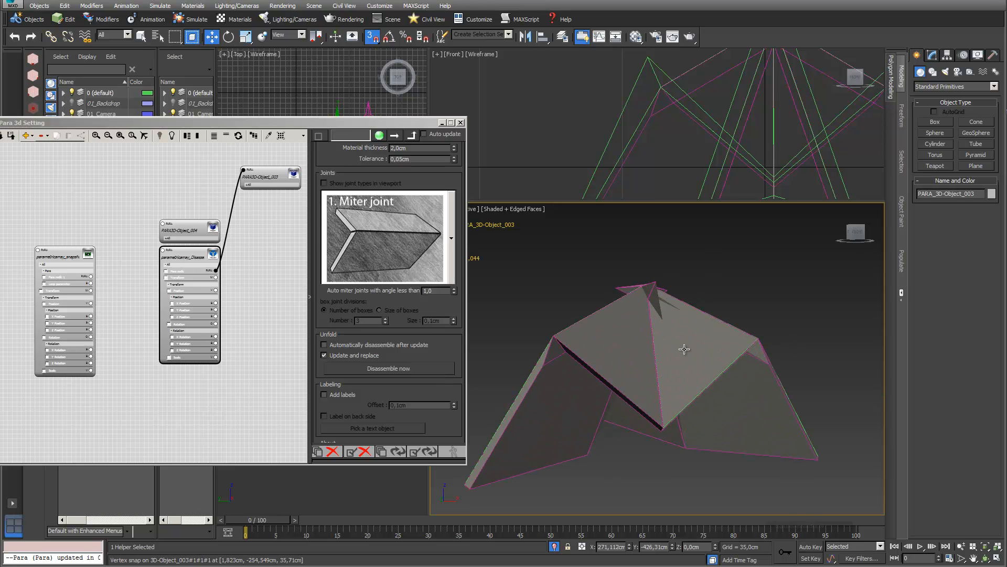
Step: Set the Disassemble controller's material thickness to 5 cm and disassemble the object again
left_click_drag(444, 175, 444, 300)
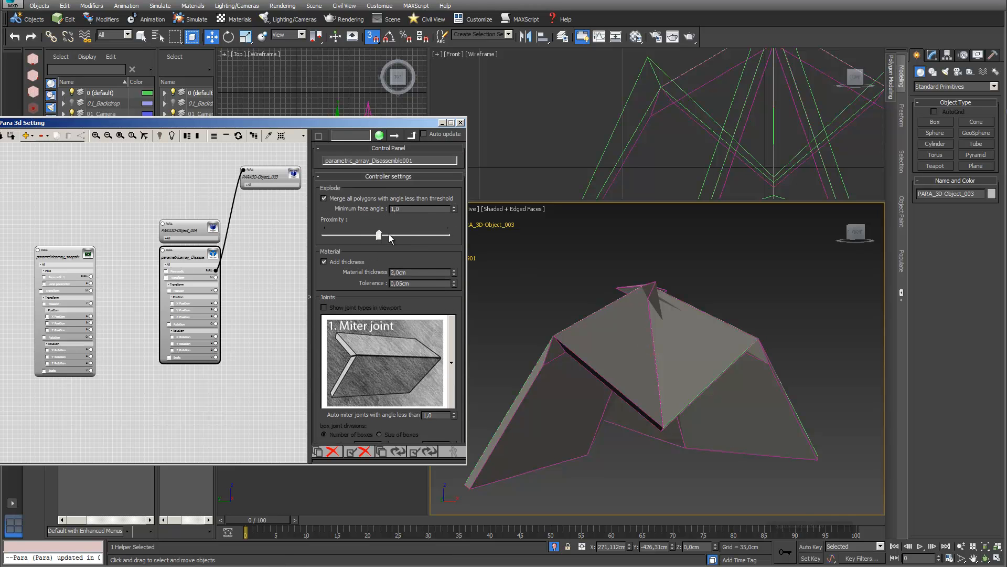
scroll(431, 431, "down", 5)
left_click(415, 380)
scroll(407, 296, "up", 5)
type("0")
key("Return")
left_click_drag(412, 418, 411, 328)
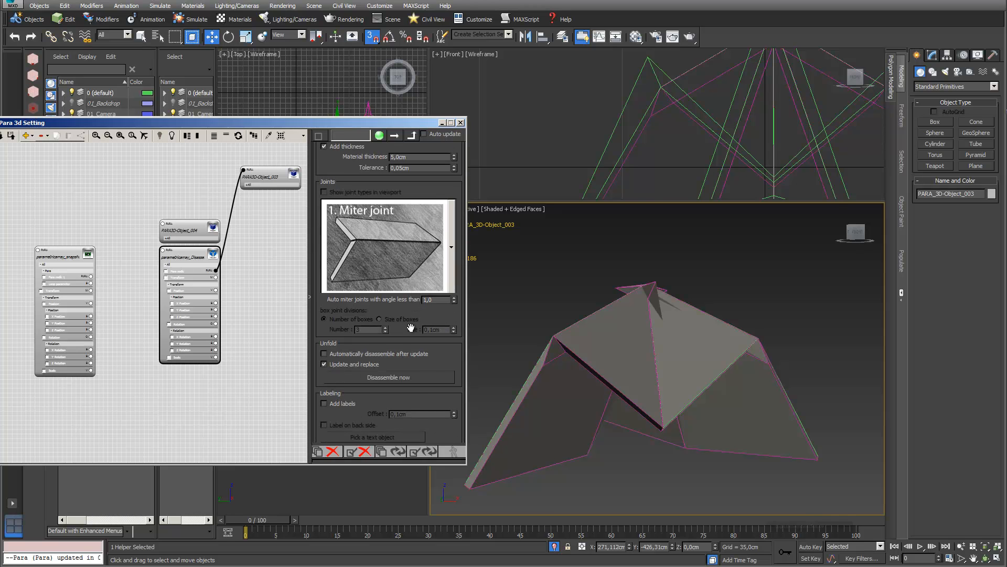
left_click(414, 376)
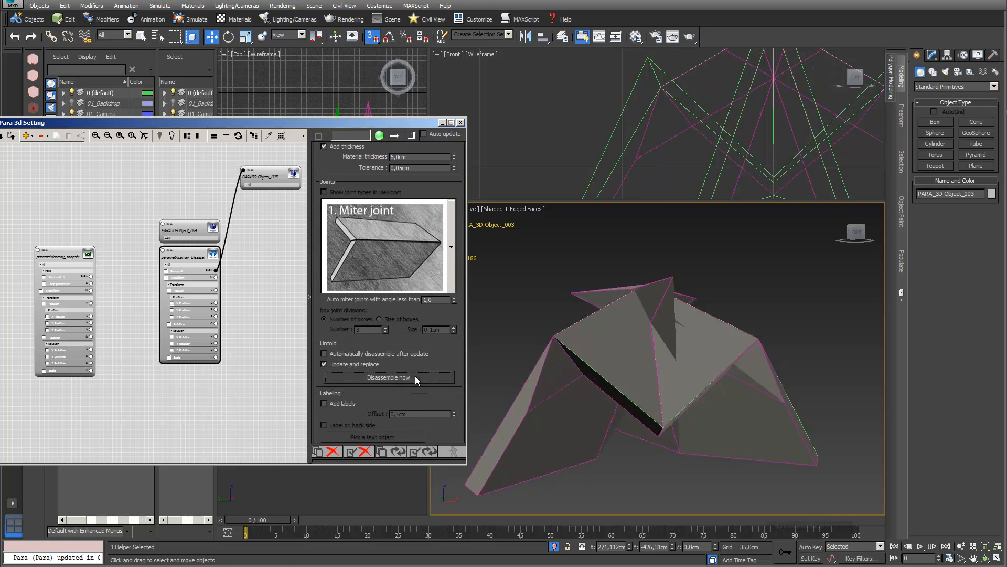
Step: Rename the large foreground object 3D-Object_01 as 3D-Object_A and the source object 3D-Object_002 as 3D-Object_B
left_click(931, 57)
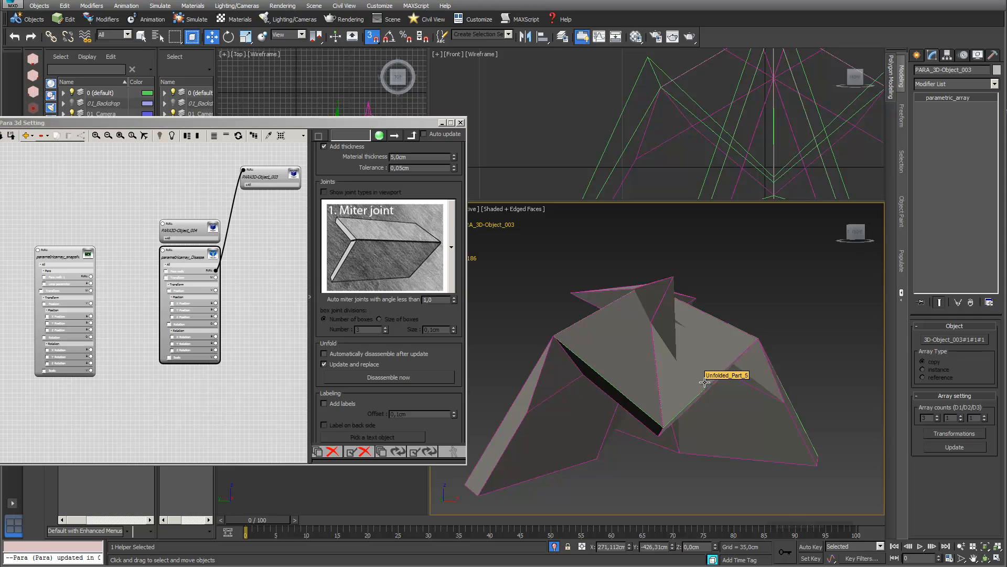
scroll(688, 341, "down", 3)
middle_click_drag(684, 344, 719, 349)
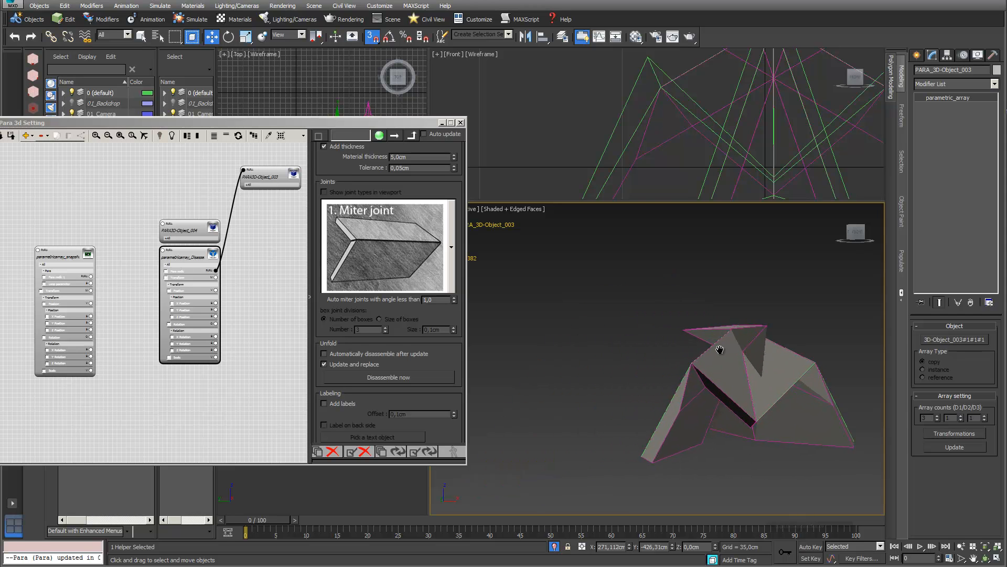
scroll(719, 349, "down", 3)
scroll(749, 357, "up", 5)
middle_click_drag(750, 361, 712, 366)
scroll(750, 372, "down", 1)
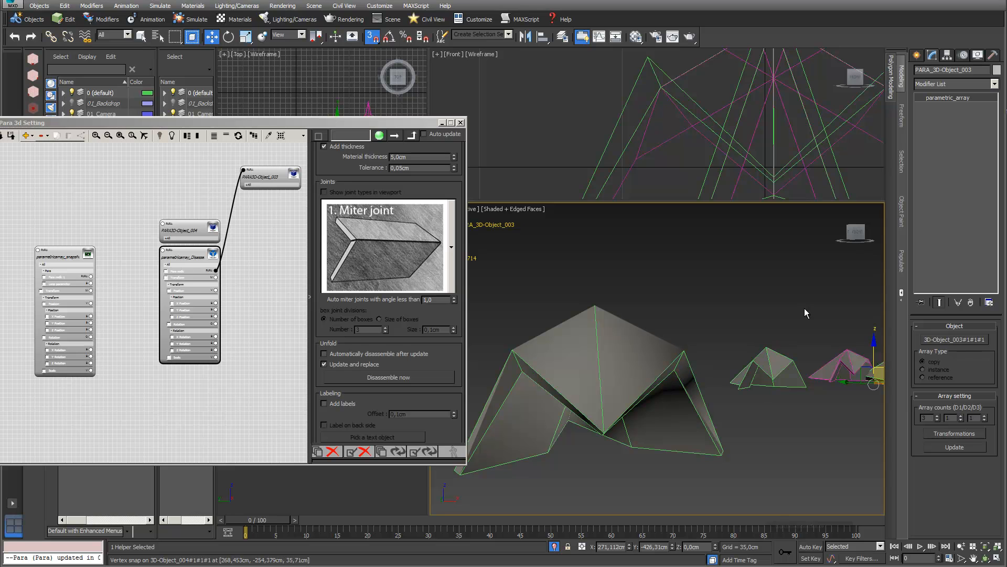
left_click(651, 410)
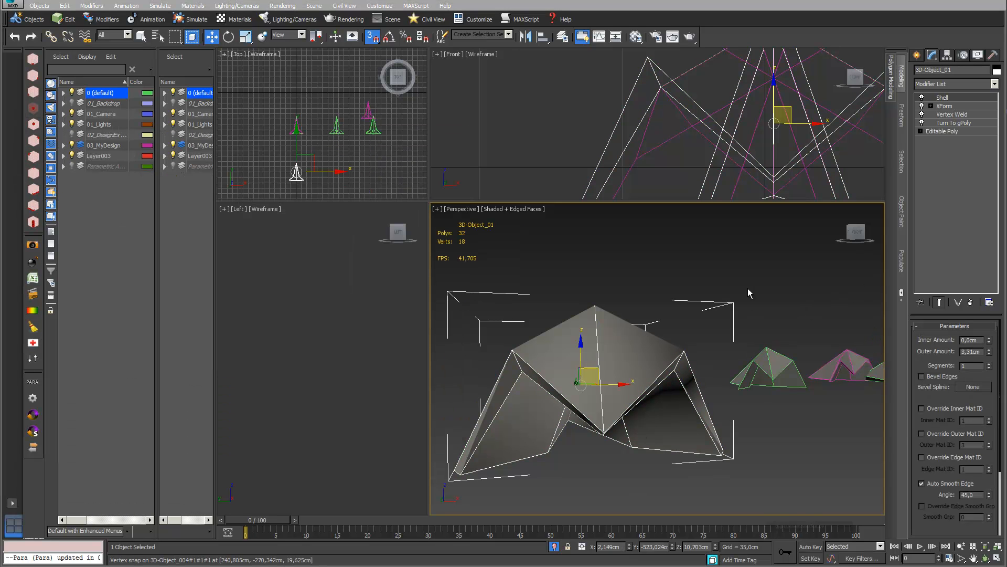
mouse_move(691, 320)
middle_mouse_down("alt")
mouse_move(680, 317)
mouse_move(706, 312)
middle_mouse_up("alt")
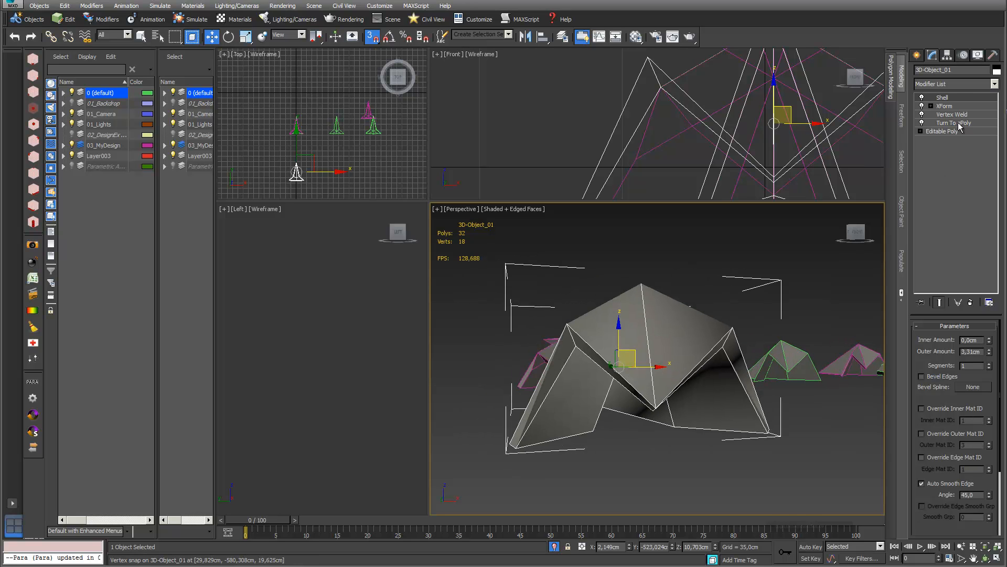
left_click(954, 67)
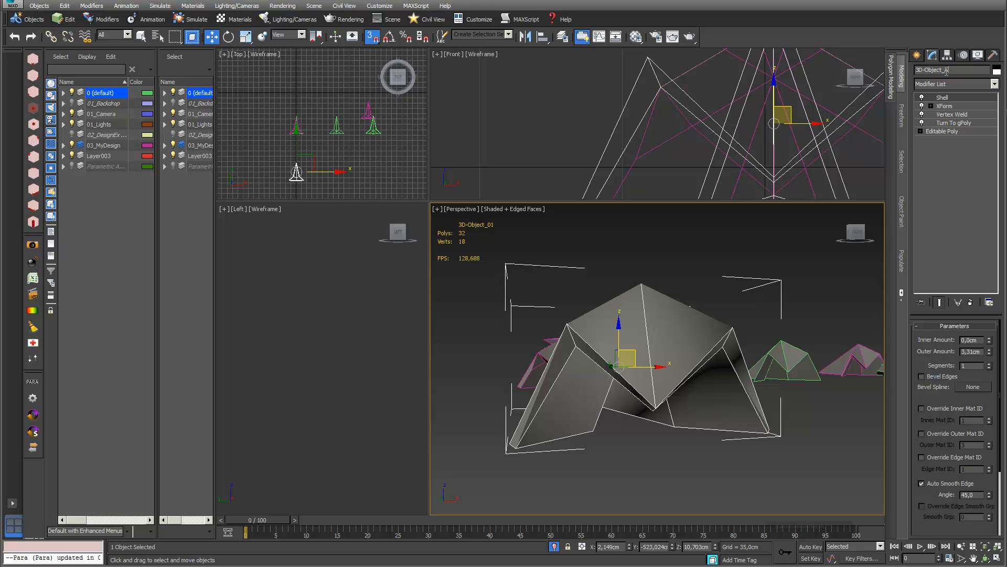
scroll(816, 308, "down", 5)
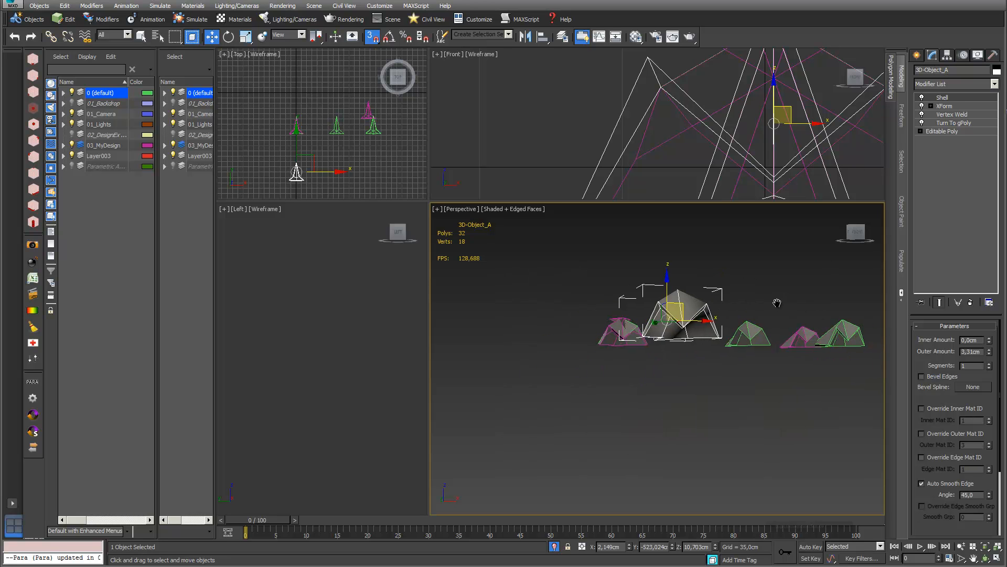
left_click(844, 336)
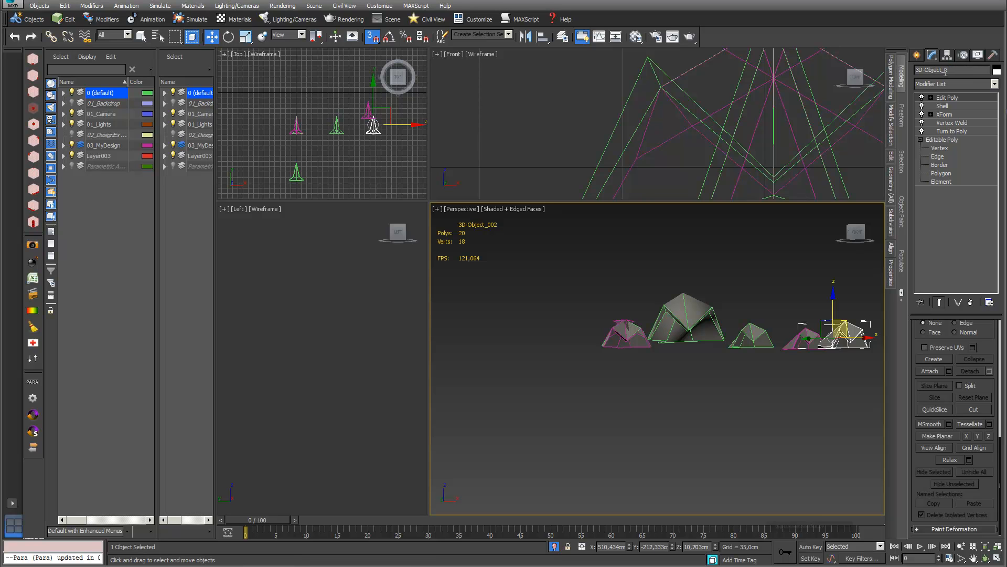
Step: Save the scene under the name DE1_Zusammen_3DObjects, replacing the existing file
left_click(16, 5)
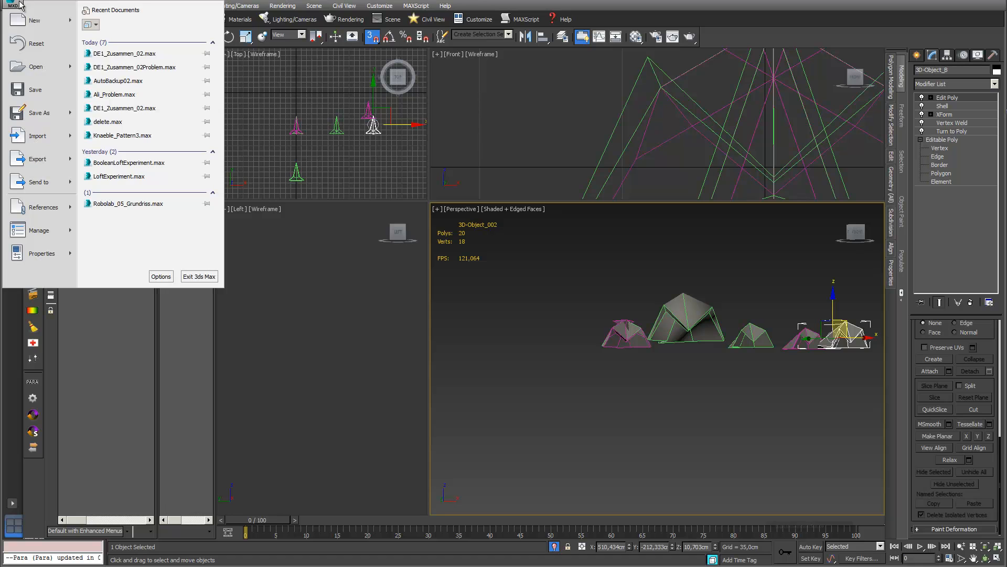
mouse_move(54, 117)
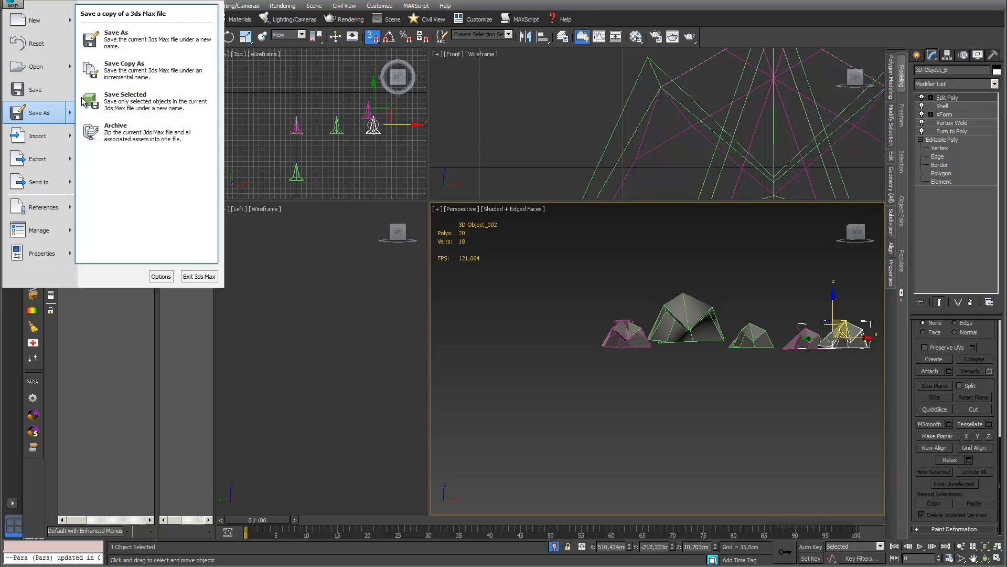
left_click(136, 40)
left_click(573, 436)
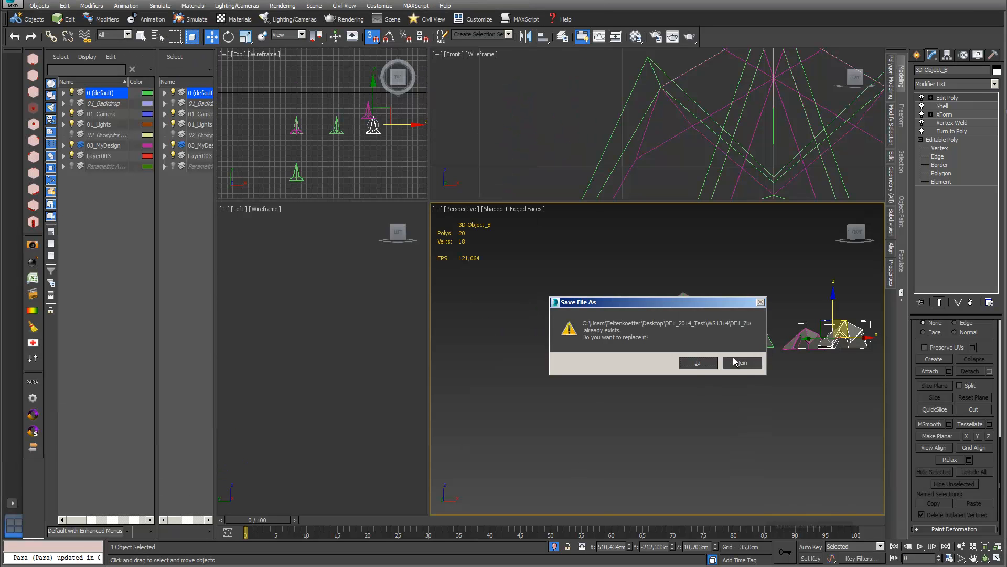
left_click(703, 362)
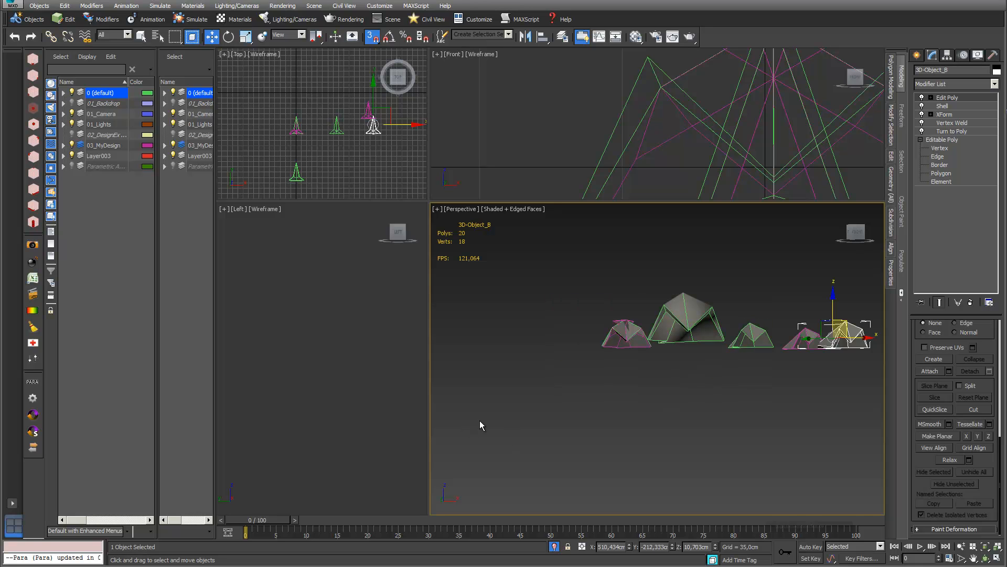
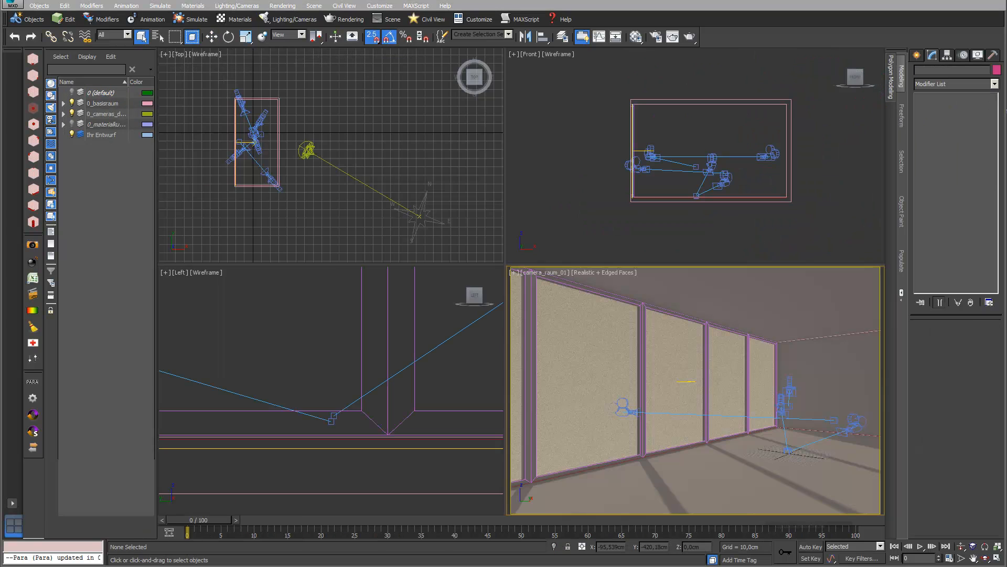
Step: Merge 3D-Object_A and 3D-Object_B from DE1_Zusammen_3DObjects.max into the base room scene
left_click(18, 6)
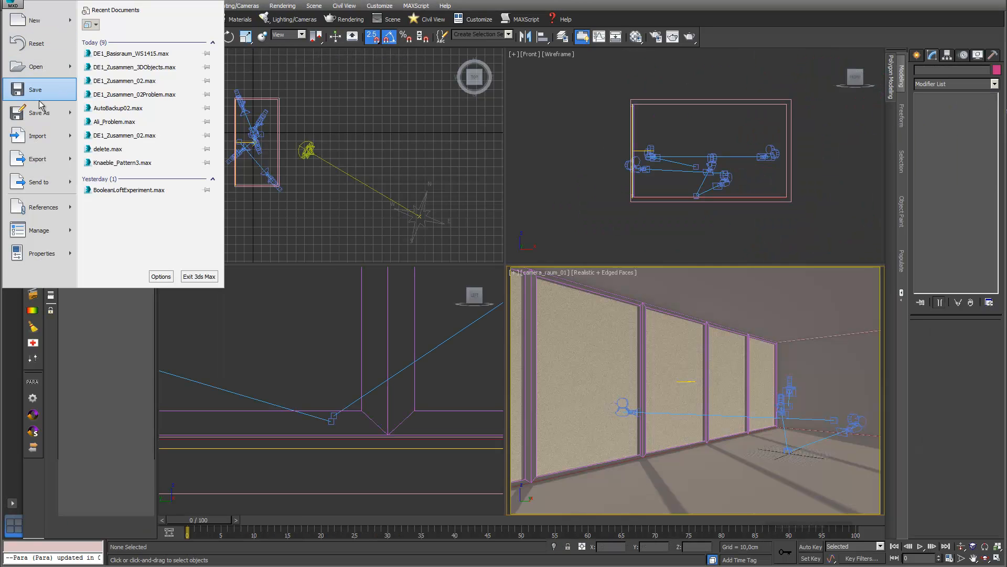
mouse_move(47, 136)
left_click(115, 82)
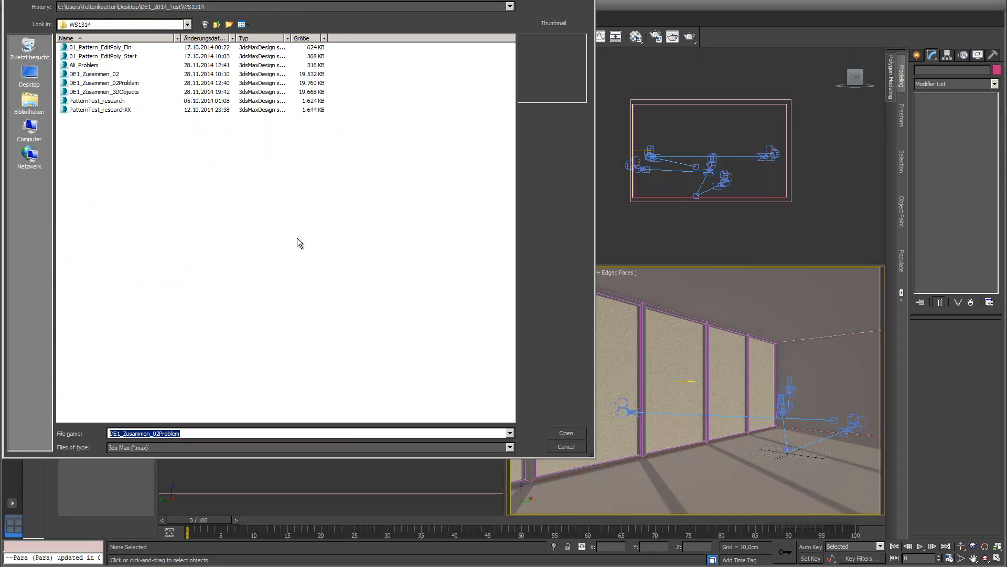
left_click(130, 92)
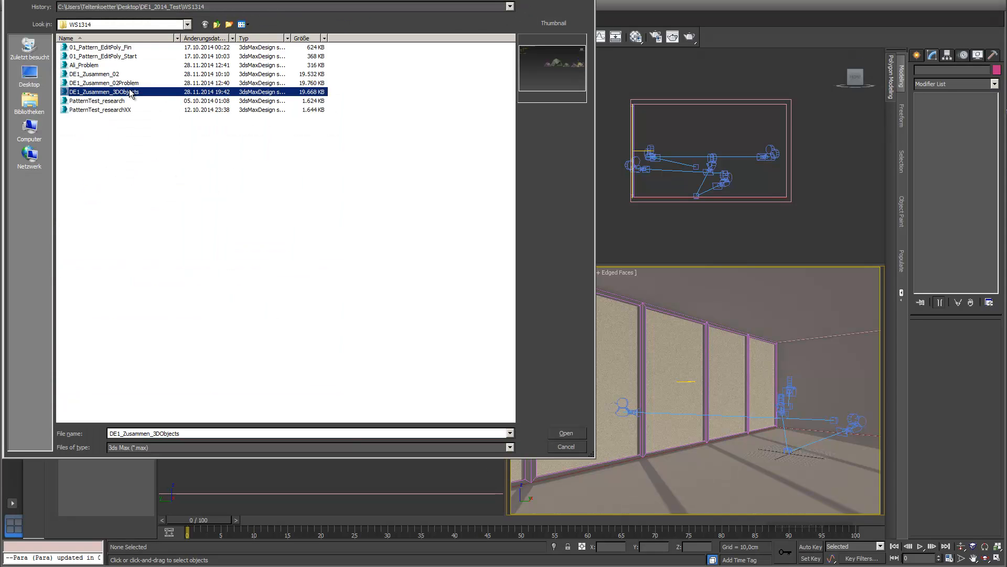
left_click(575, 432)
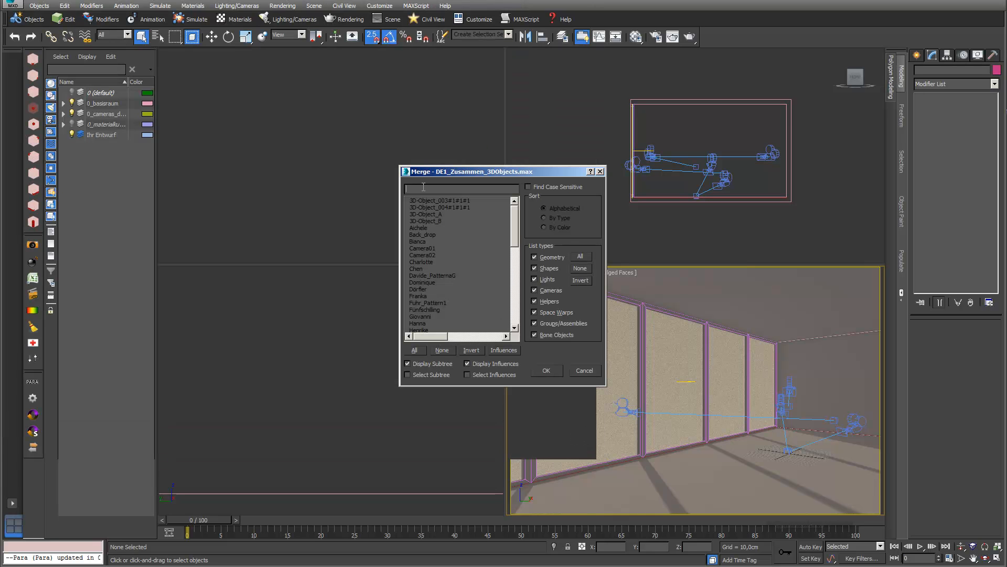
left_click(426, 214)
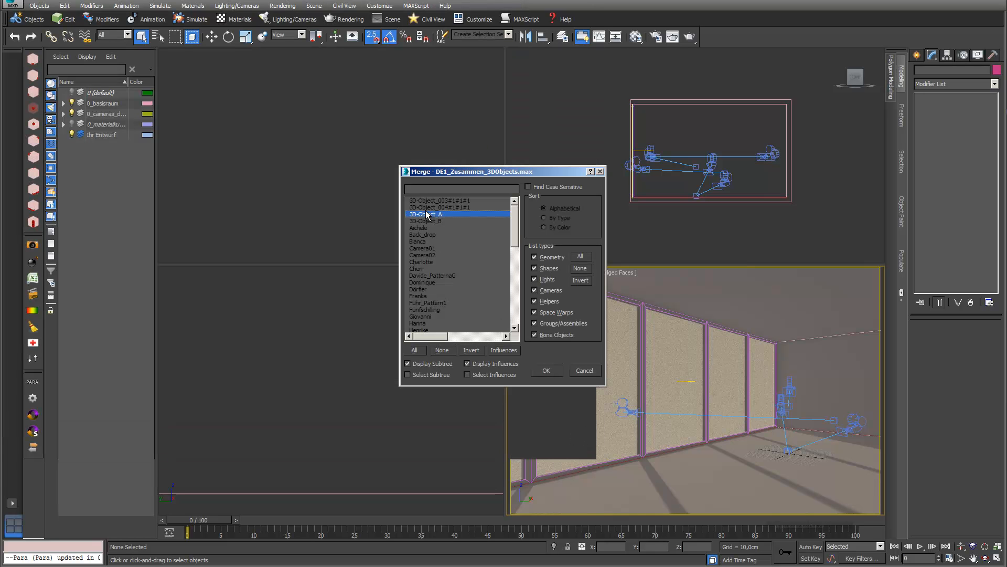
left_click(428, 220, "ctrl")
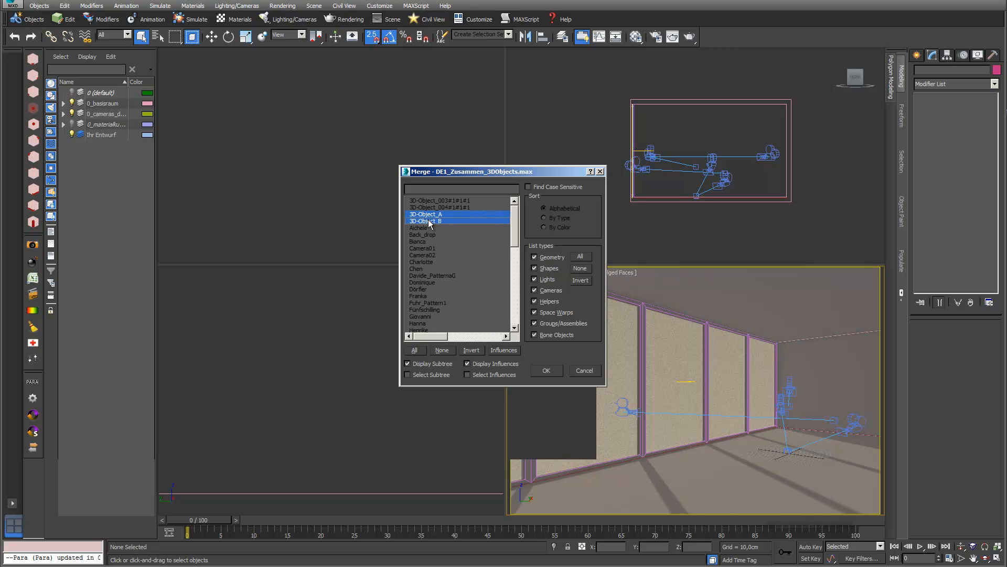
left_click(553, 371)
Step: Make the 0 (default) layer visible and expand it to list the merged objects
scroll(381, 149, "down", 5)
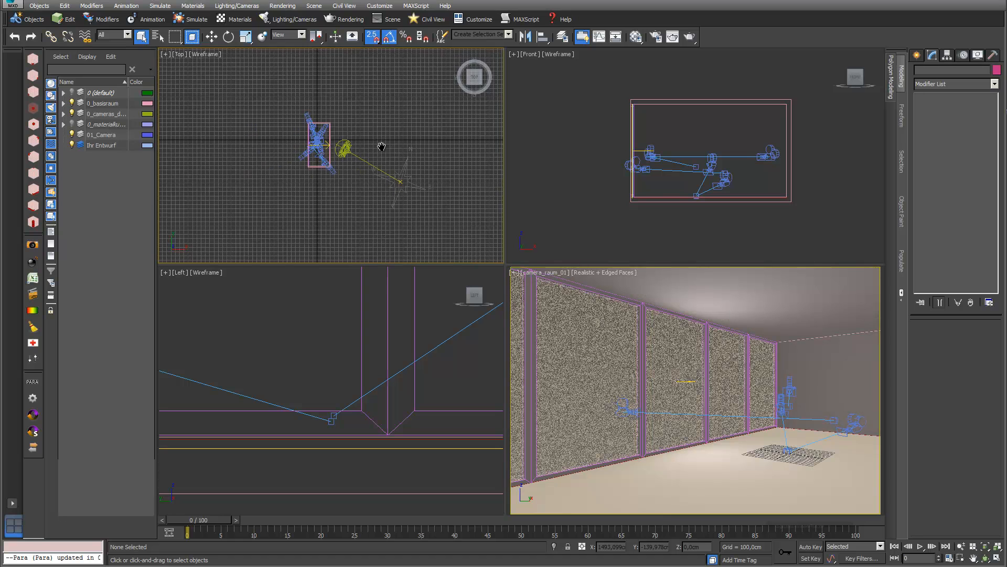
scroll(399, 134, "down", 2)
scroll(334, 163, "up", 6)
middle_click_drag(436, 124, 309, 157)
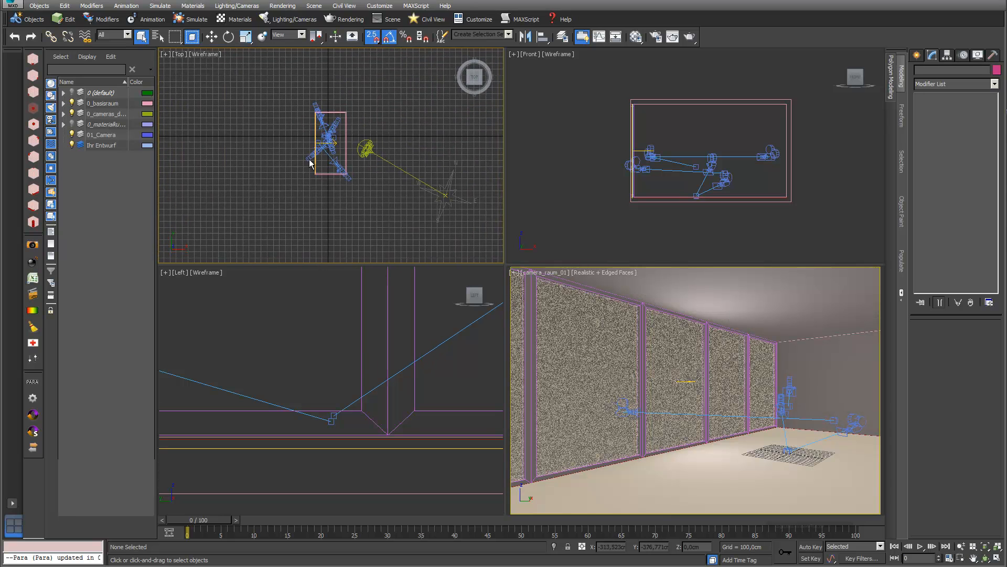
left_click(73, 93)
left_click(63, 93)
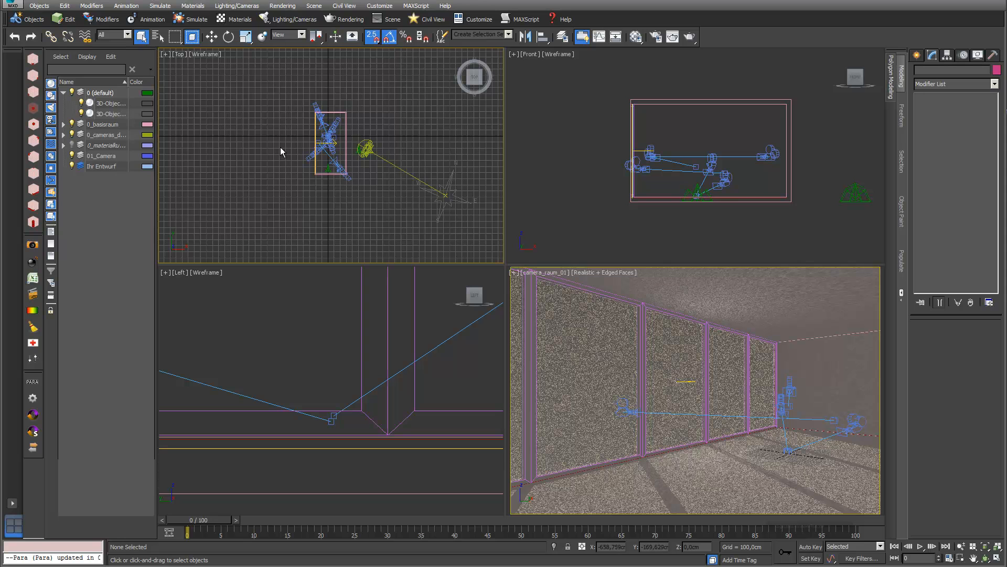
Step: Move 3D-Object_B and 3D-Object_A in plan to the middle of the room, close to the cameras
middle_click_drag(339, 123, 308, 98)
scroll(305, 90, "up", 5)
left_click(376, 143)
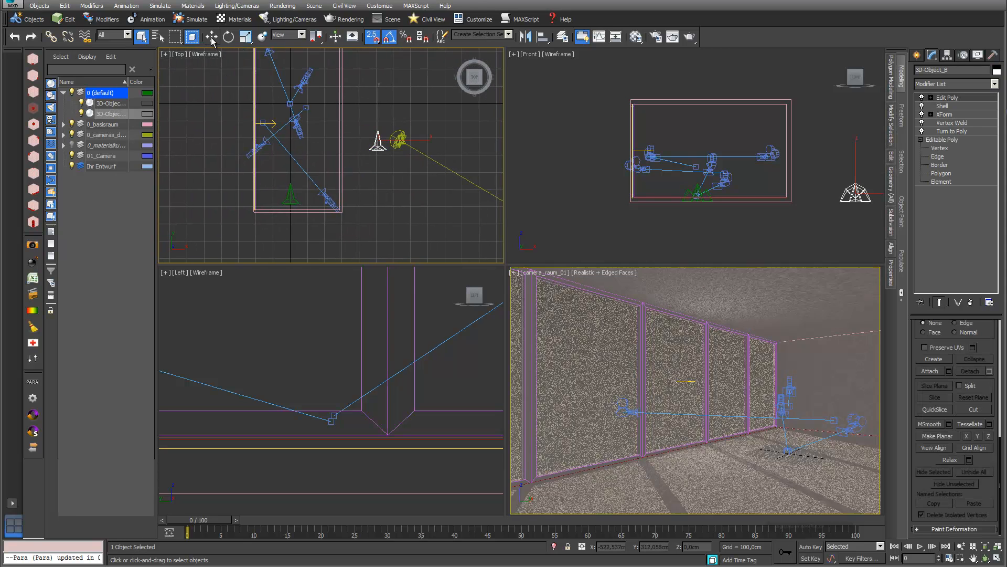
left_click(211, 36)
left_click_drag(388, 121, 285, 97)
left_click(290, 199)
left_click_drag(306, 179, 305, 114)
Step: Turn object snapping off and raise 3D-Object_A in the front view until its base rests on the room's floor
scroll(722, 136, "up", 5)
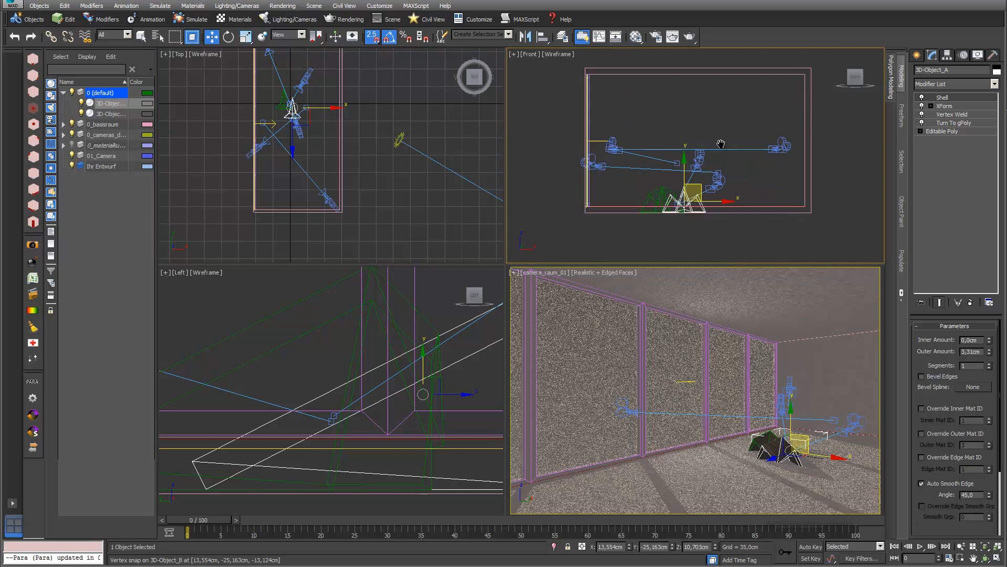
key("s")
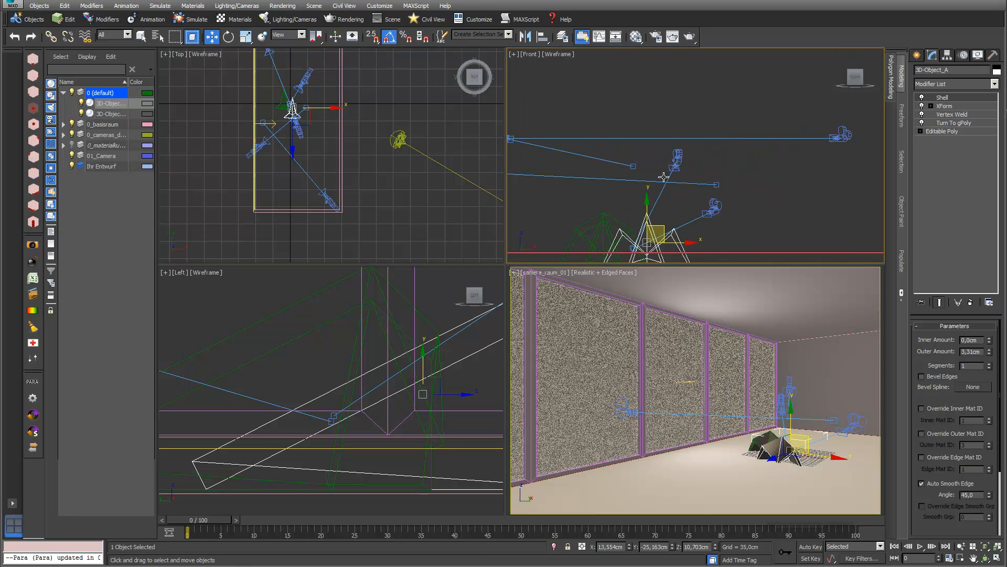
middle_click_drag(654, 164, 658, 127)
left_click_drag(651, 173, 650, 161)
Step: Move 3D-Object_A in plan, clear of 3D-Object_B, to about X 126 cm, Y -210 cm
middle_click_drag(373, 129, 378, 176)
scroll(378, 177, "down", 2)
left_click_drag(335, 147, 349, 169)
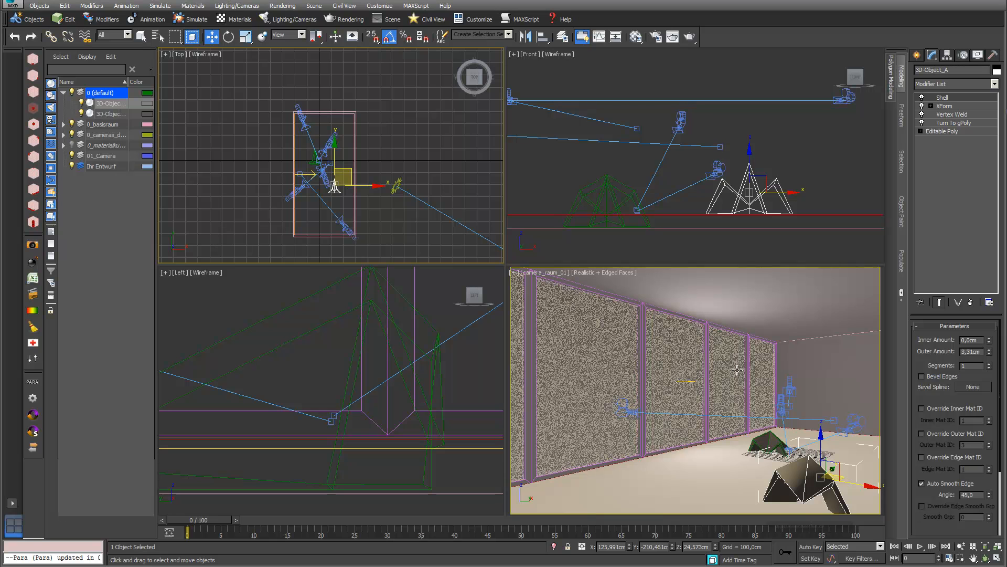
Step: Raise 3D-Object_B in the front view until its base rests on the room's floor
left_click(764, 445)
left_click_drag(610, 176, 602, 160)
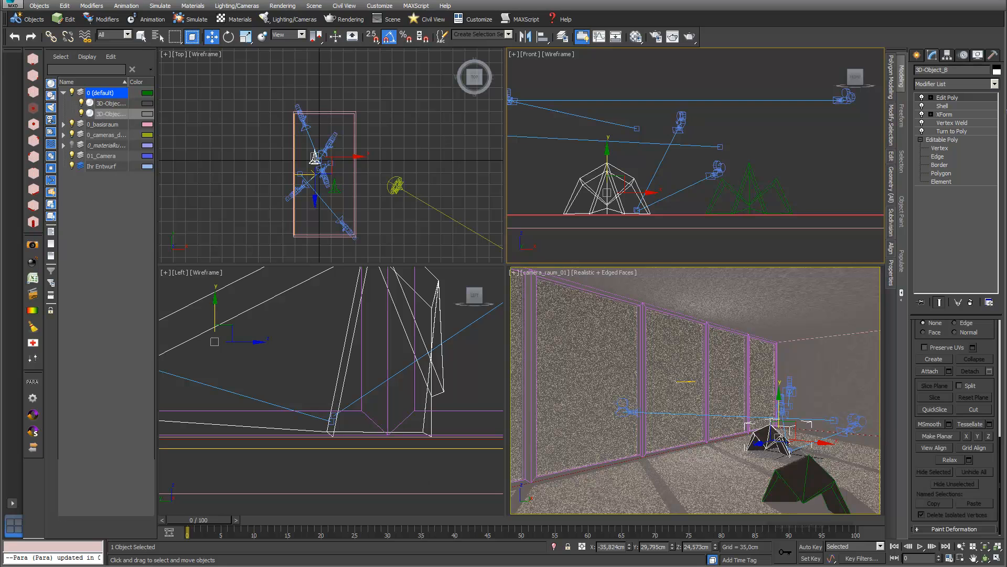
Step: Merge the two pattern panels from DE1_Zusammen_02.max into the scene, using the scene material for the duplicate 17 - Default
left_click(15, 6)
mouse_move(39, 136)
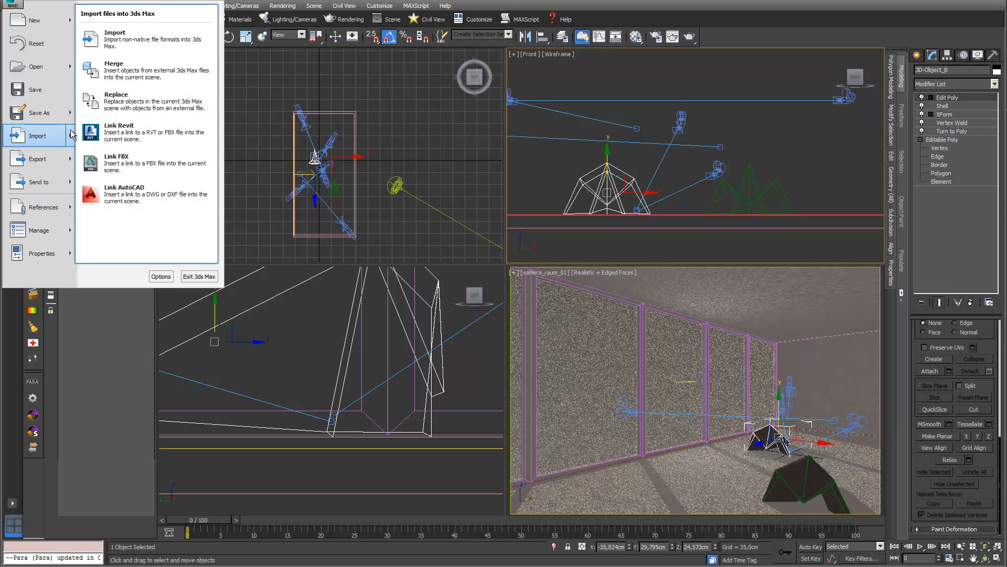
left_click(126, 75)
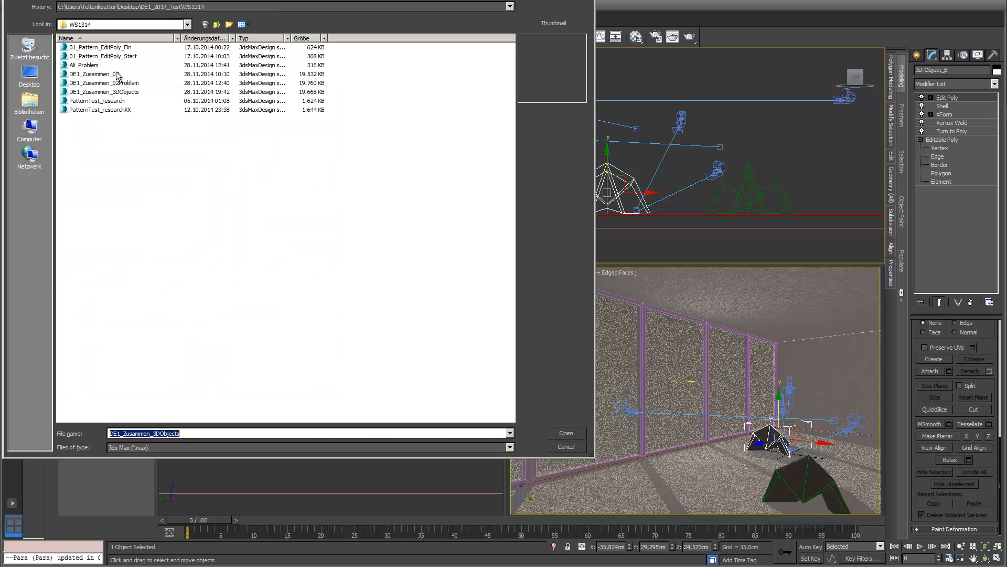
left_click(94, 74)
left_click(575, 431)
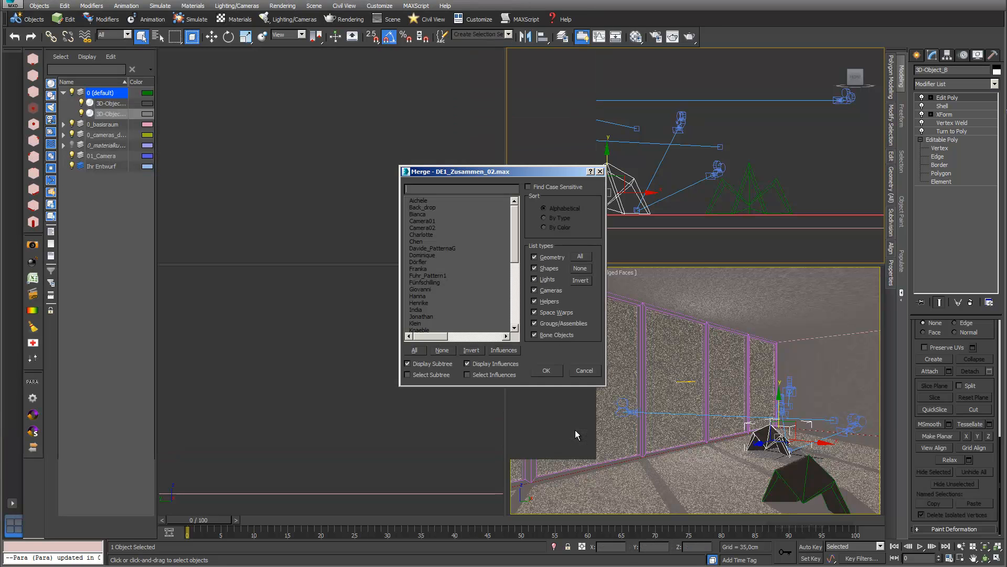
left_click(435, 269)
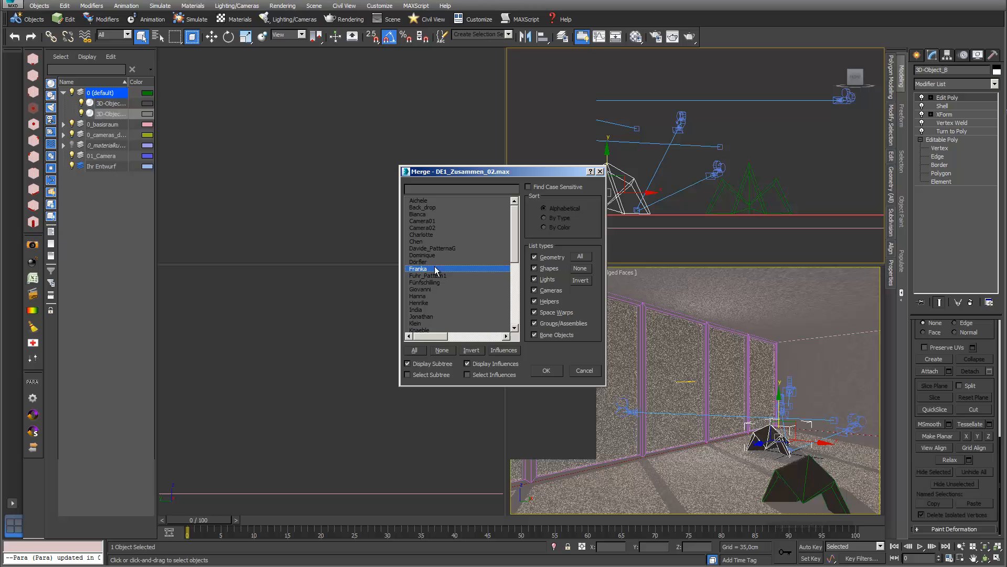
left_click(429, 296, "ctrl")
left_click(544, 371)
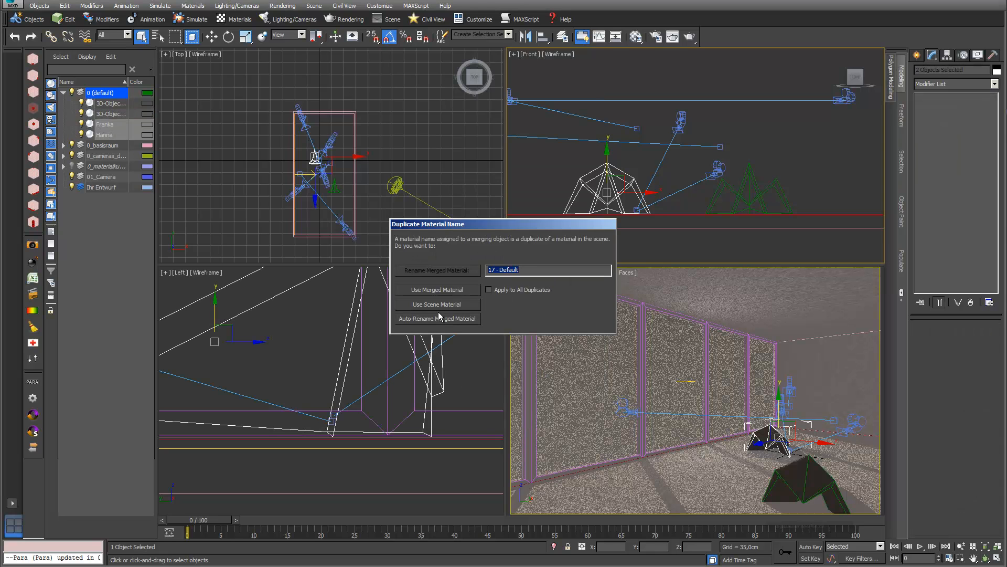
left_click(437, 305)
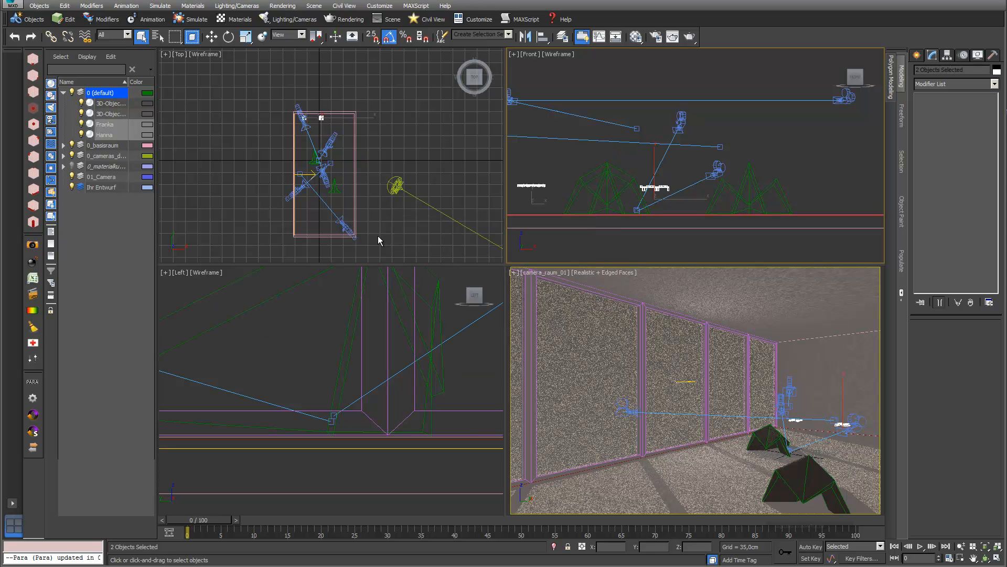
Step: Move the merged star-patterned panel in plan from the room's far corner to about X -38 cm, Y -67 cm, beside 3D-Object_B
scroll(334, 94, "up", 2)
middle_click_drag(335, 94, 350, 55)
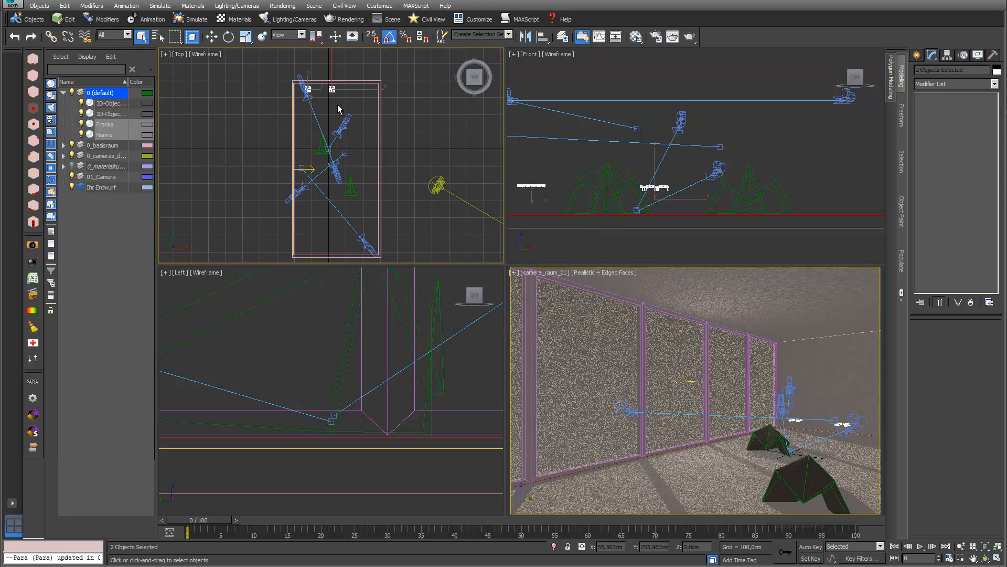
scroll(338, 105, "up", 9)
middle_click_drag(338, 105, 352, 197)
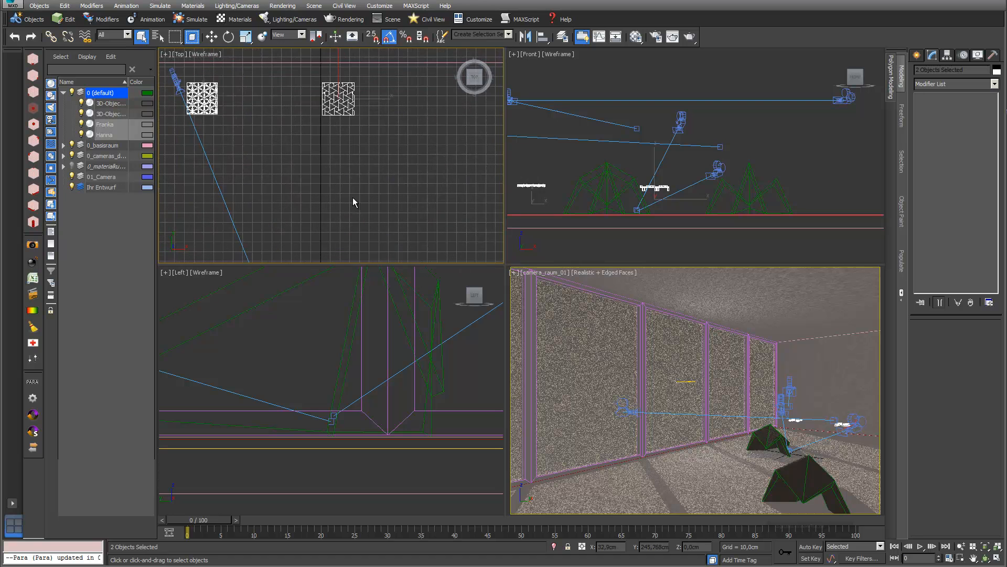
middle_click_drag(283, 145, 297, 180)
left_click(224, 147)
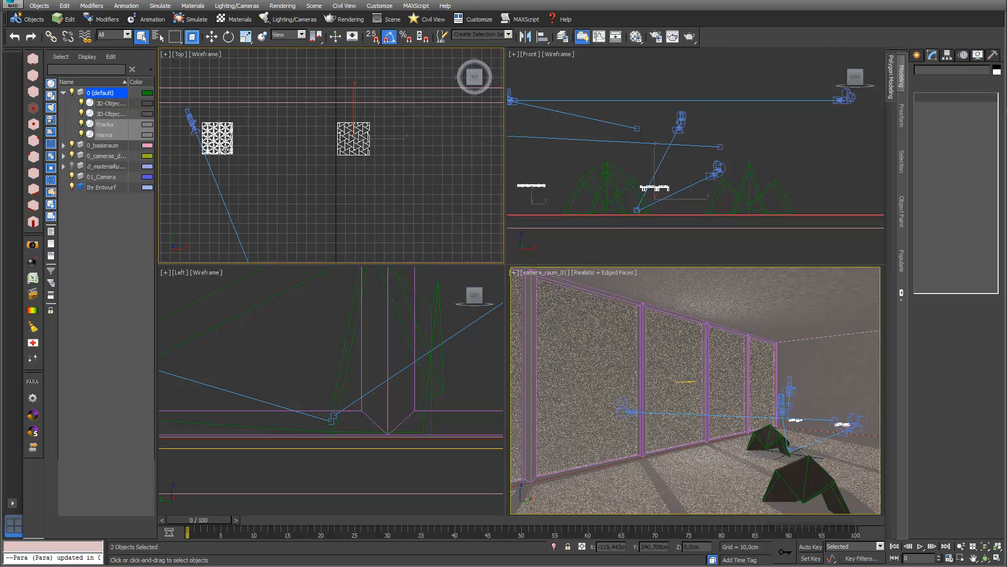
left_click(212, 36)
middle_click_drag(305, 197, 310, 134)
left_click_drag(238, 59, 307, 214)
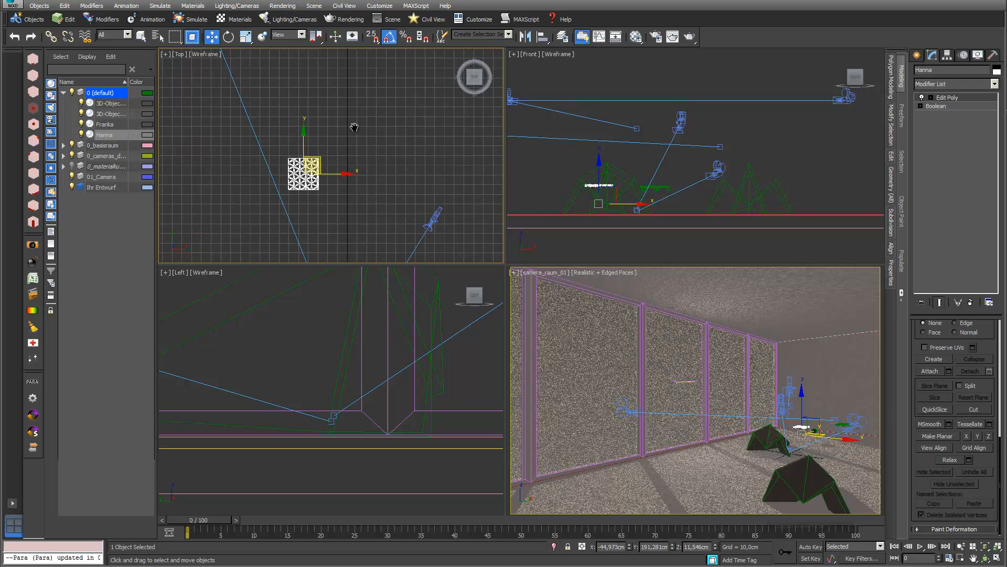
middle_click_drag(339, 187, 355, 68)
left_click_drag(317, 80, 264, 214)
middle_click_drag(351, 169, 351, 54)
left_click_drag(260, 107, 321, 215)
scroll(328, 220, "up", 3)
middle_click_drag(348, 152, 376, 50)
scroll(352, 95, "down", 3)
middle_click_drag(352, 95, 363, 121)
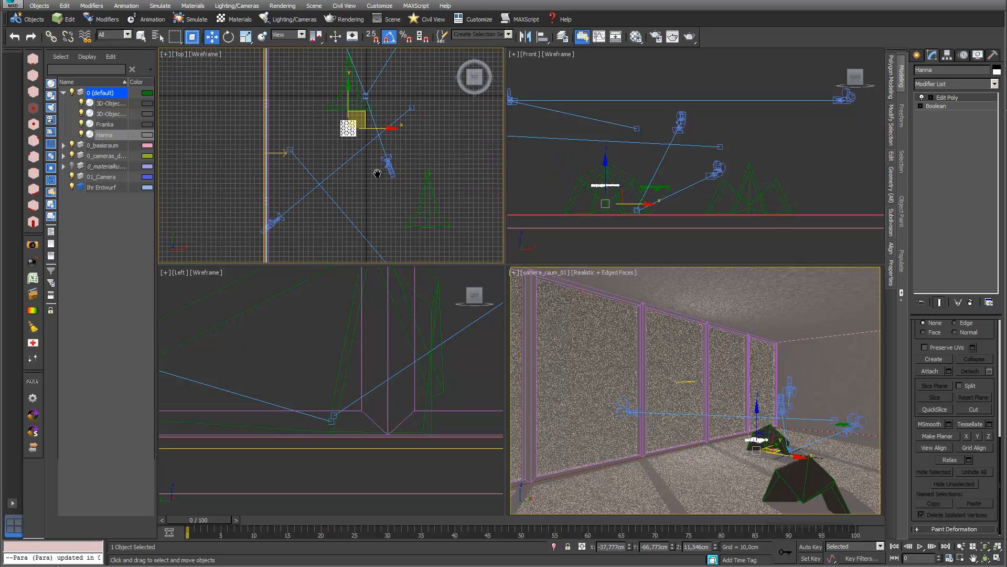
Step: Scale the star-patterned panel uniformly to about 609 % and shift it in plan to about X -36 cm, Y -146 cm
left_click(245, 37)
left_click_drag(349, 128, 392, 1)
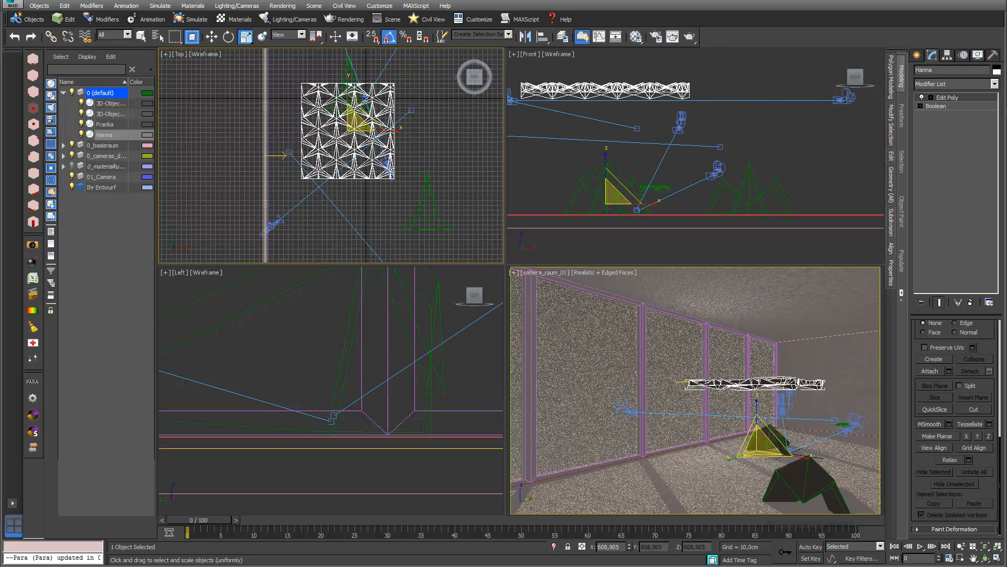
scroll(329, 113, "down", 3)
middle_click_drag(330, 112, 339, 121)
key("w")
left_click_drag(366, 129, 368, 156)
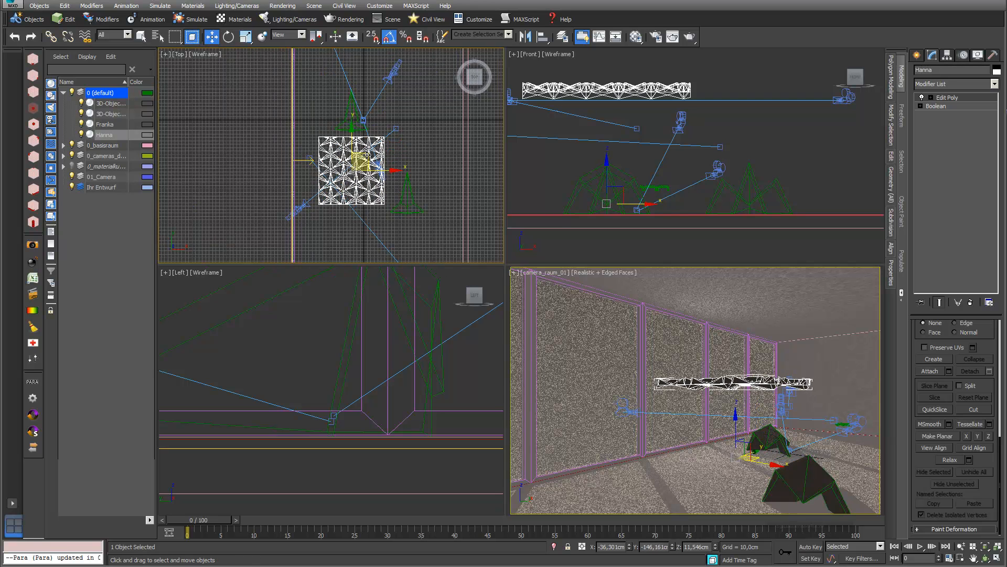
Step: Rotate 3D-Object_A a quarter turn clockwise in plan
left_click(415, 209)
key("e")
left_click_drag(373, 236, 328, 213)
Step: Lower the star-patterned panel in the front view to about Z -69 cm, just above the 3D objects
left_click(212, 36)
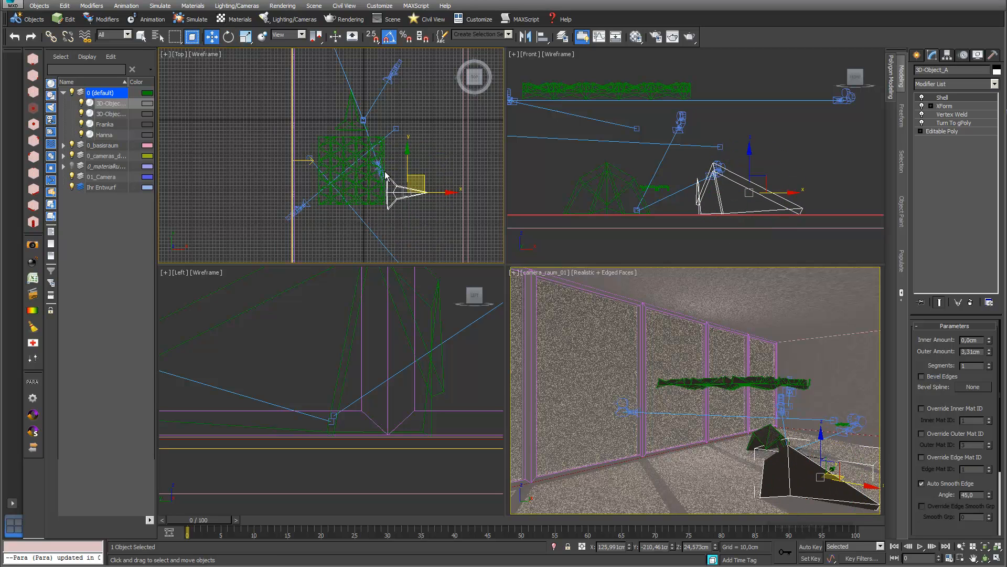
scroll(395, 175, "down", 2)
left_click(596, 87)
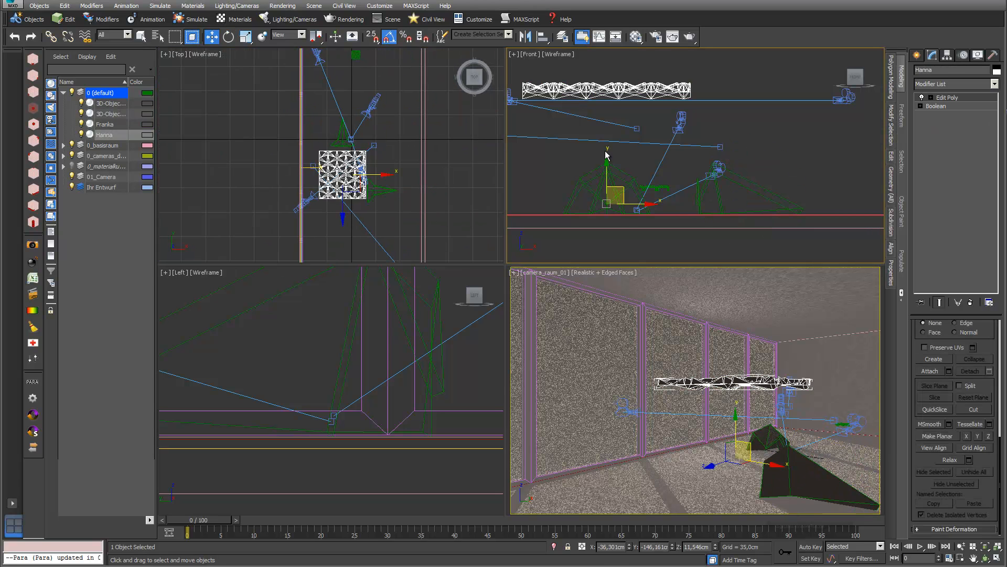
left_click_drag(606, 191, 606, 261)
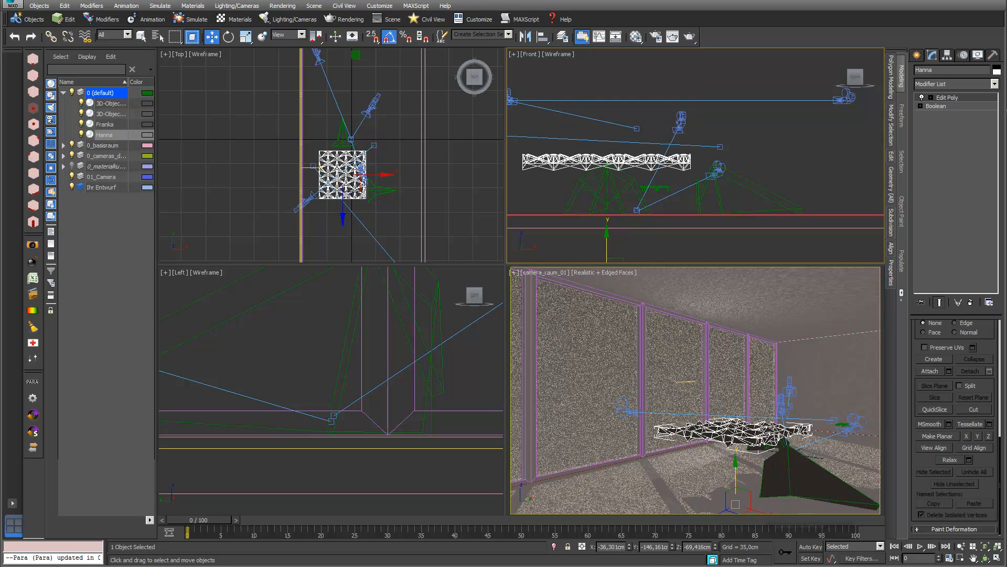
Step: Center the star-patterned panel's pivot on the object, affecting only the pivot
left_click(947, 55)
left_click(952, 121)
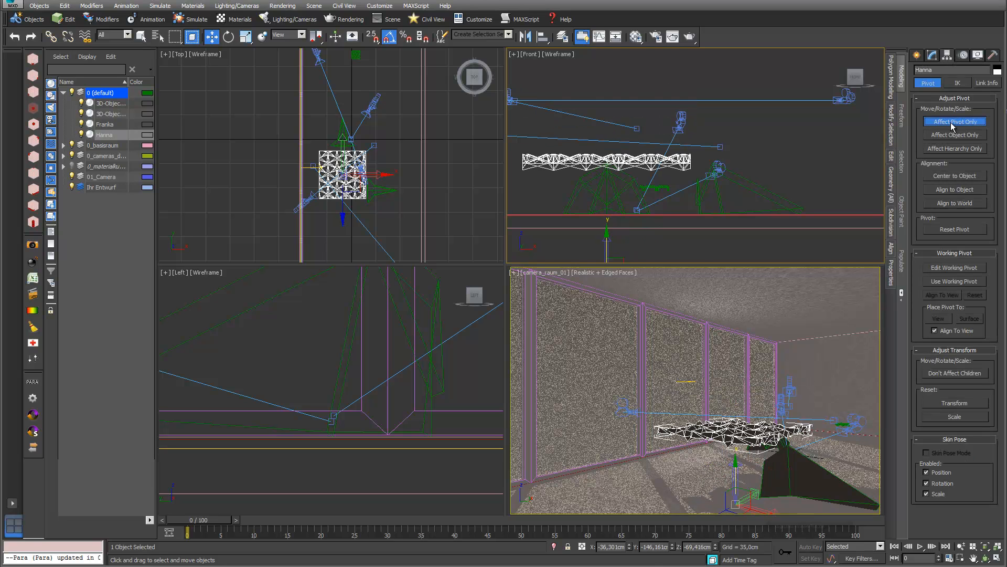
left_click(970, 178)
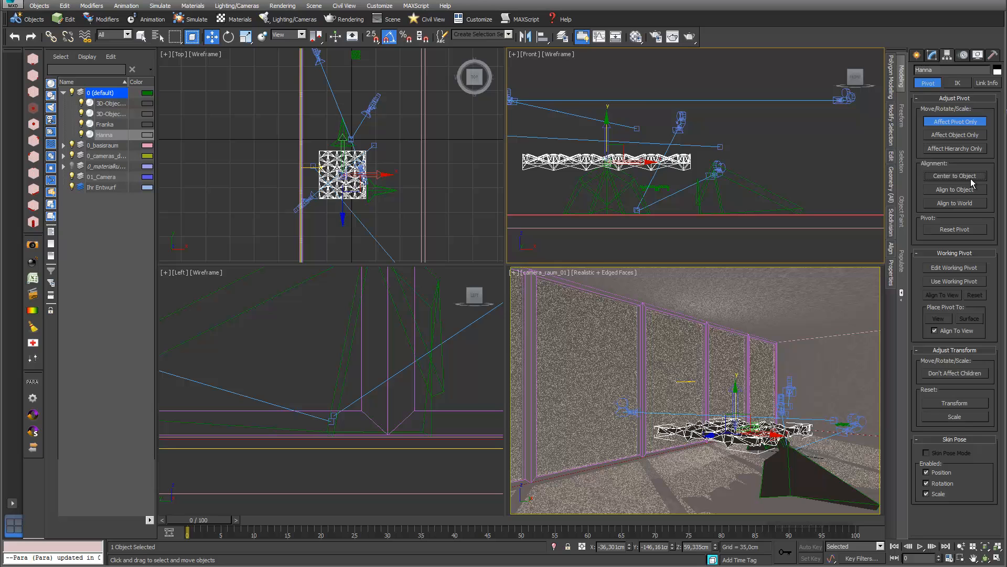
left_click(973, 123)
Step: Rotate the small hexagon-patterned panel near the room's far wall 90° about the X axis so it stands upright
scroll(639, 104, "down", 2)
middle_click_drag(639, 104, 631, 158)
middle_click(360, 105)
middle_click_drag(360, 105, 361, 153)
scroll(361, 152, "down", 2)
left_click(350, 121)
scroll(349, 126, "up", 4)
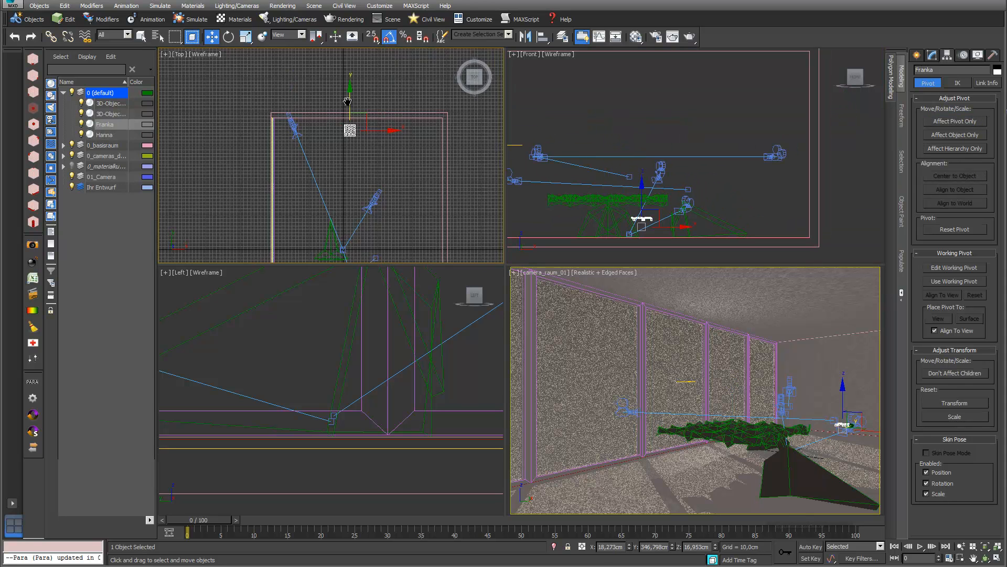
left_click(234, 39)
left_click_drag(347, 126, 350, 149)
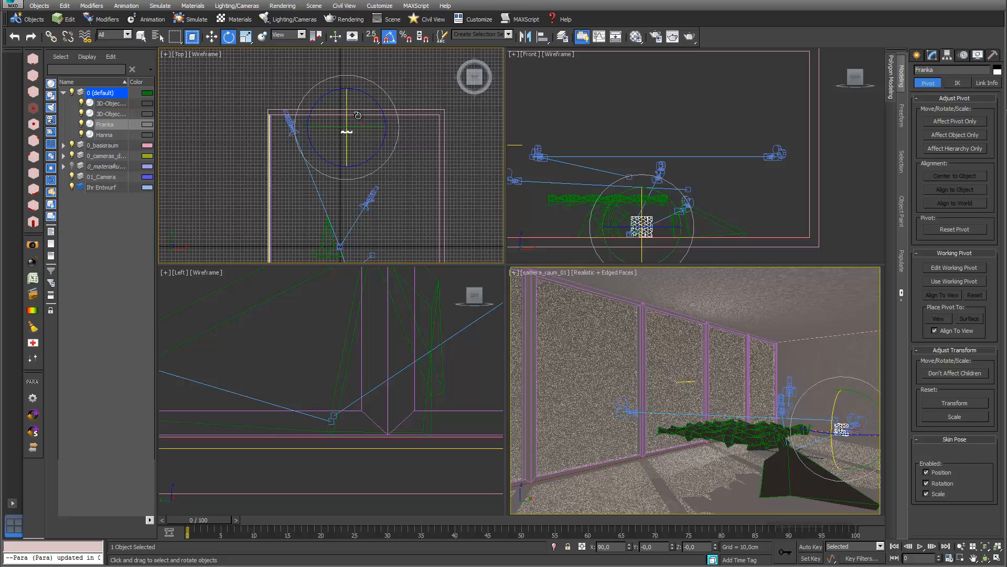
left_click(388, 36)
Step: Scale the upright hexagon-patterned panel uniformly until it spans the room's width and raise it to about Z 237 cm
left_click(247, 39)
left_click_drag(352, 120, 527, 290)
scroll(733, 154, "down", 5)
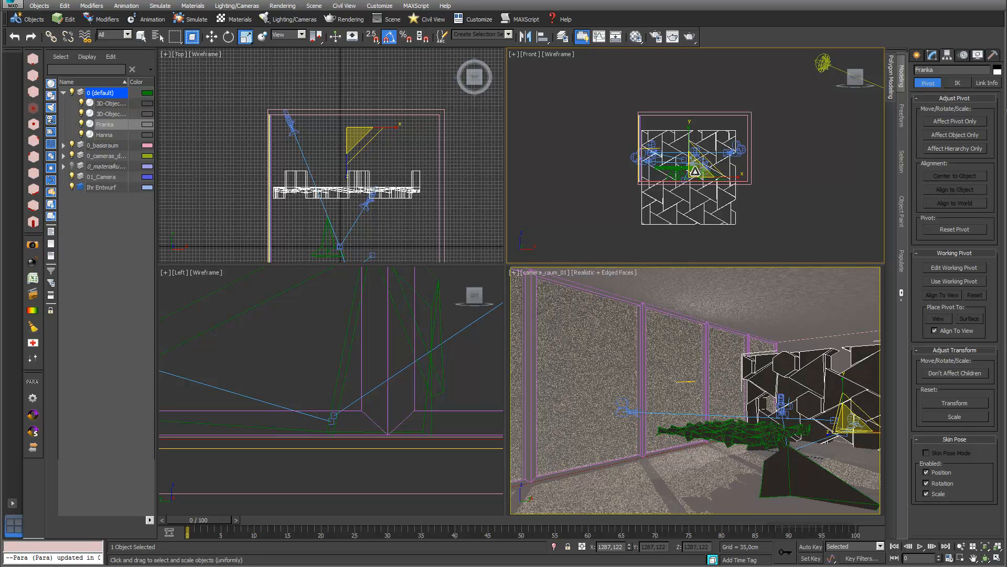
left_click_drag(695, 171, 707, 112)
Step: Move the hexagon-patterned panel along Y in plan to about 522 cm, against the room's far wall
left_click(212, 37)
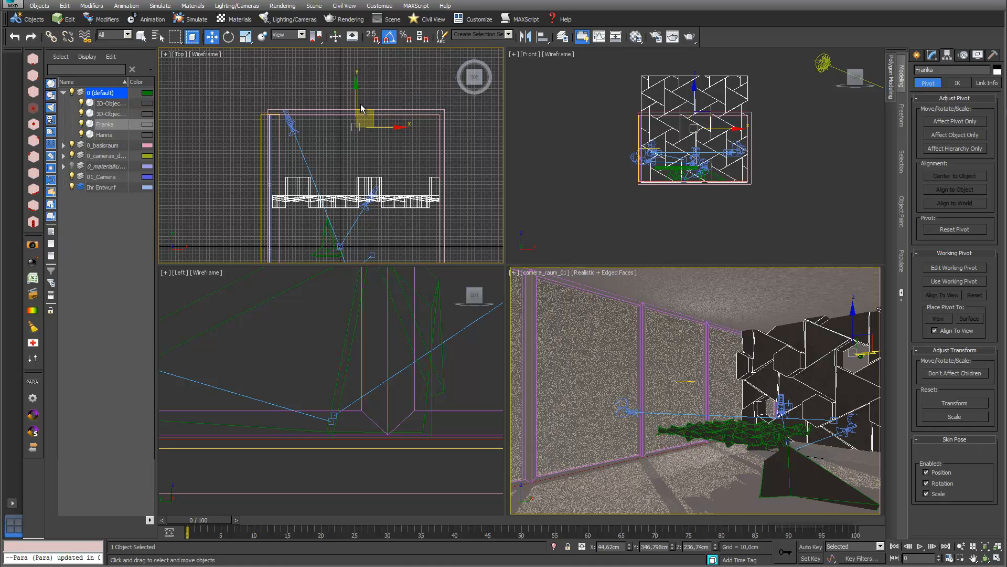
left_click_drag(355, 97, 351, 38)
middle_click_drag(330, 191, 329, 134)
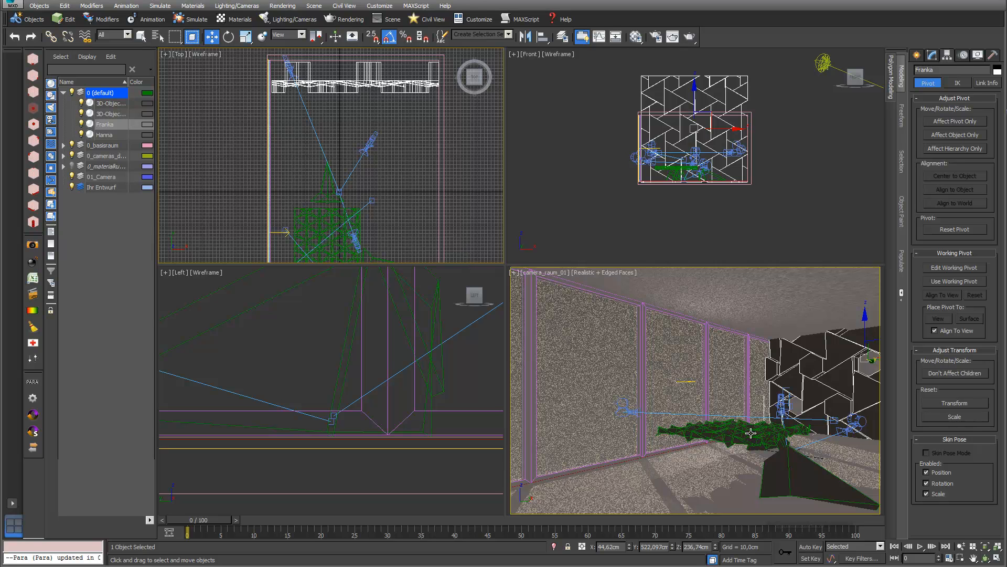
Step: Move 3D-Object_A in plan along X to about 137 cm, away from the star-patterned panel
left_click(780, 488)
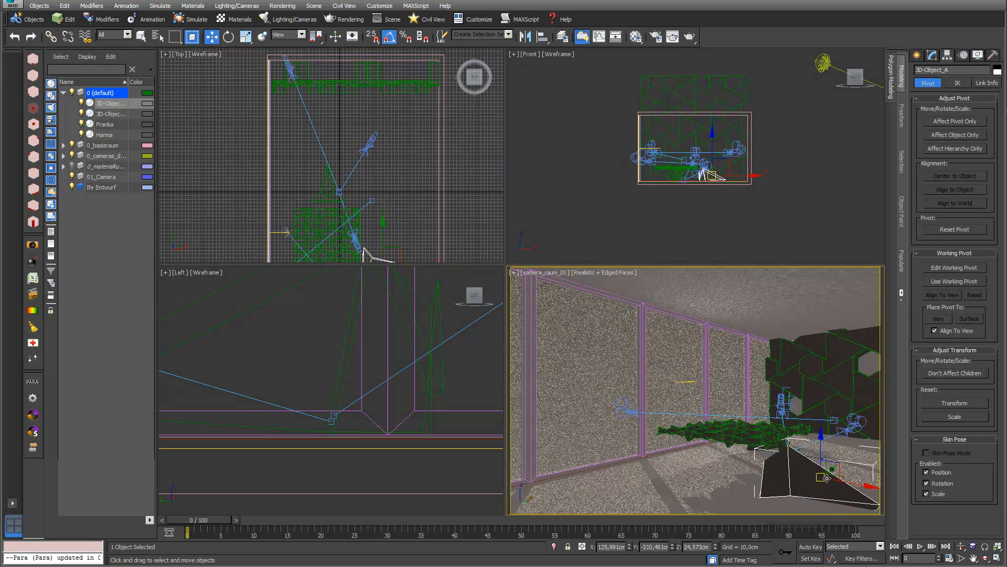
middle_click_drag(407, 192, 379, 144)
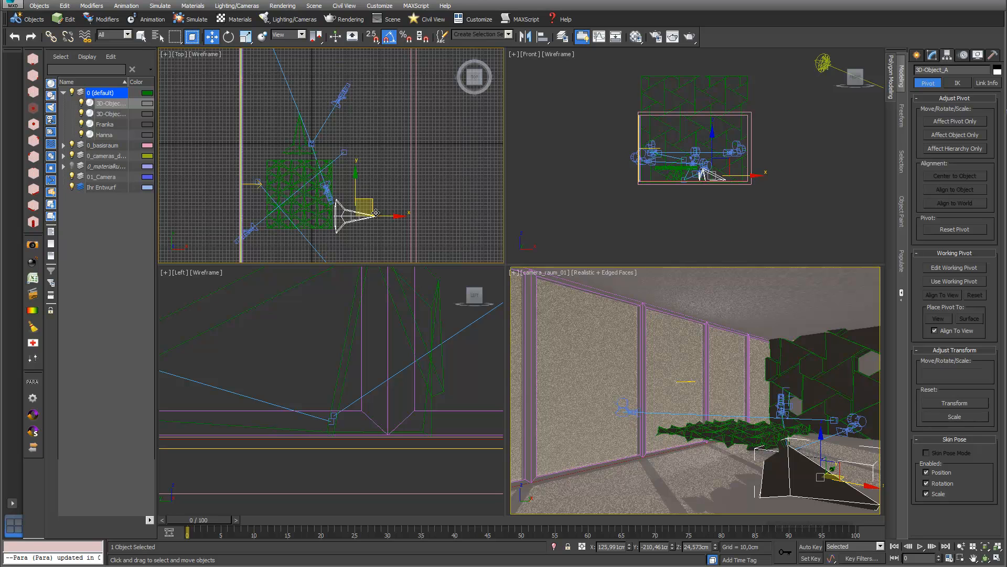
left_click_drag(377, 215, 382, 215)
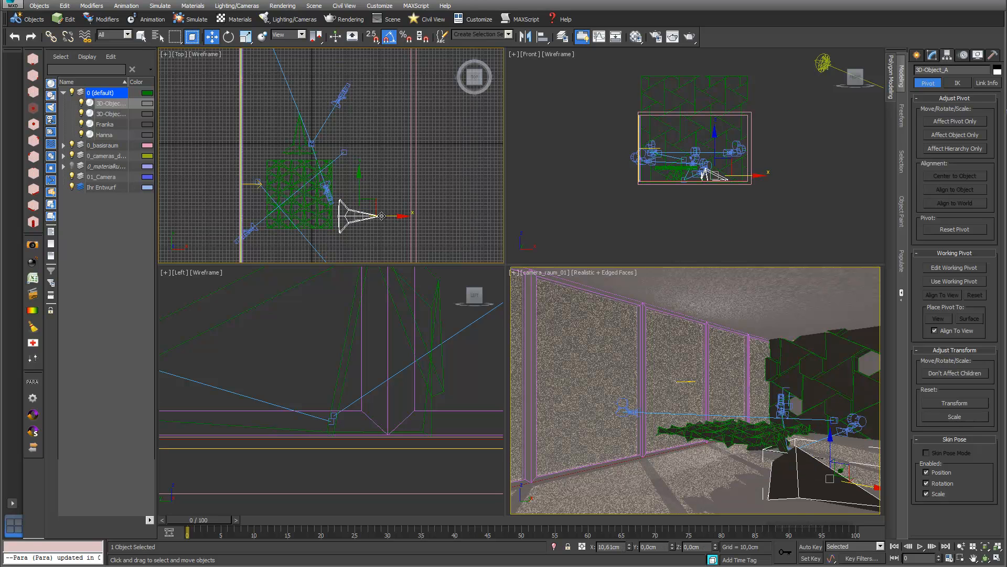
Step: Open the Material Editor, select 3D-Object_A and 3D-Object_B together, and choose the Wandfarbe_Weiss material
left_click(637, 38)
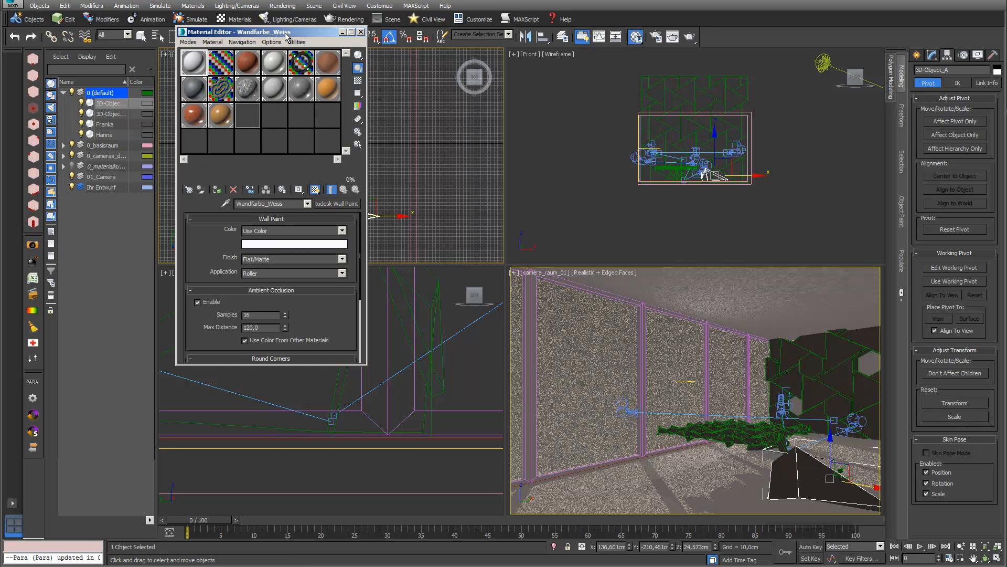
left_click_drag(258, 32, 598, 104)
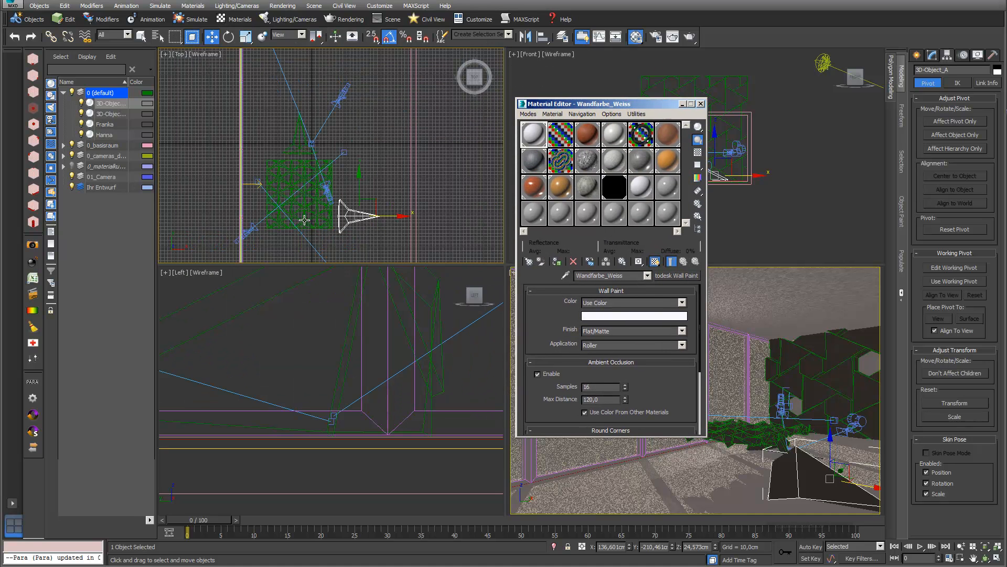
left_click(302, 152, "ctrl")
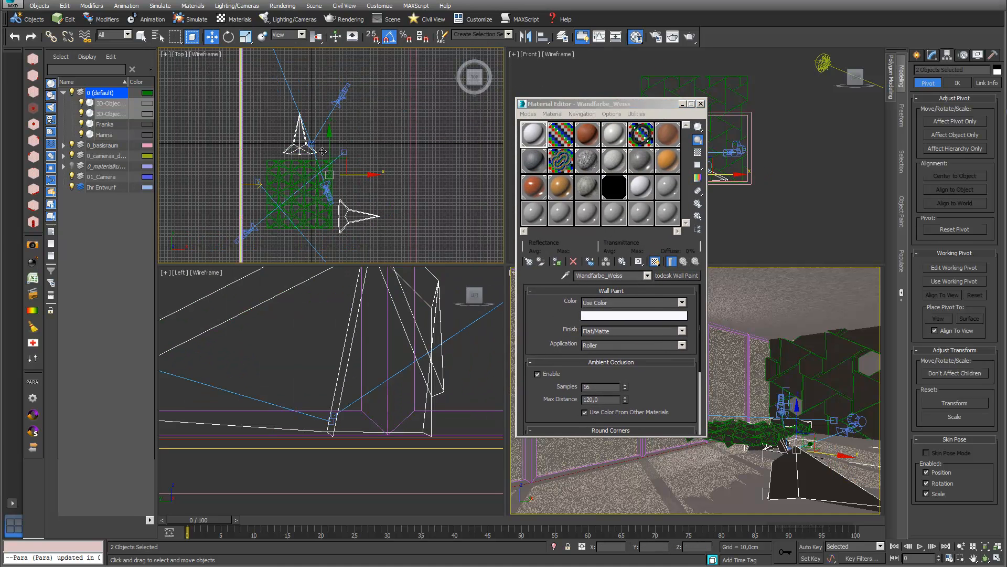
left_click(669, 163)
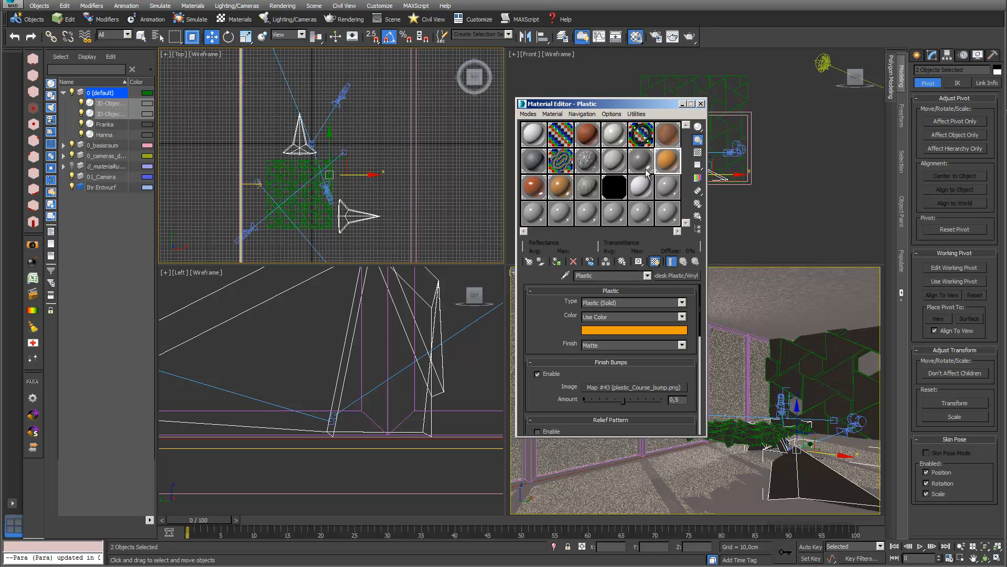
left_click(536, 139)
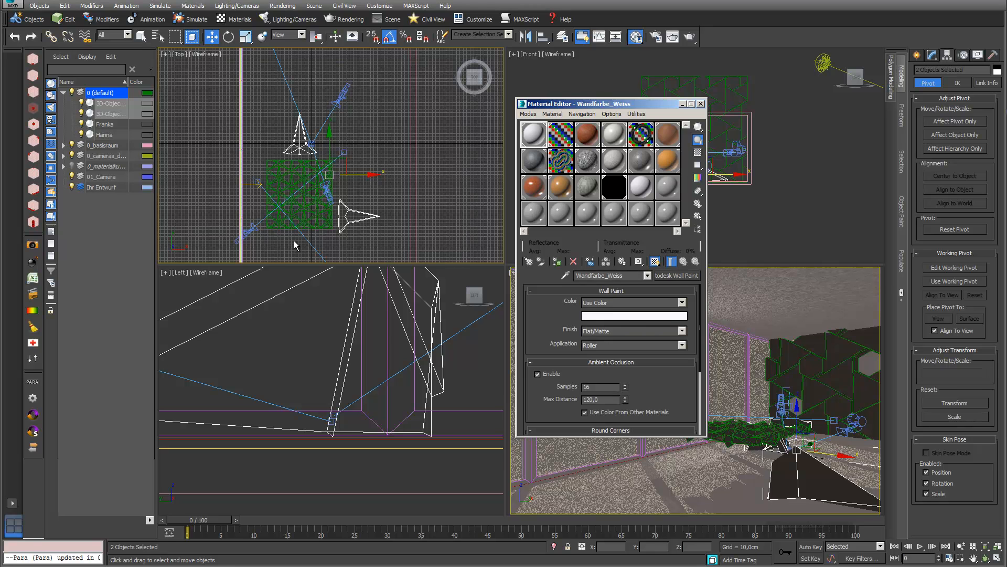
Step: Assign the Beton material to the flat star-patterned panel and to the upright hexagon-patterned panel
left_click(312, 218)
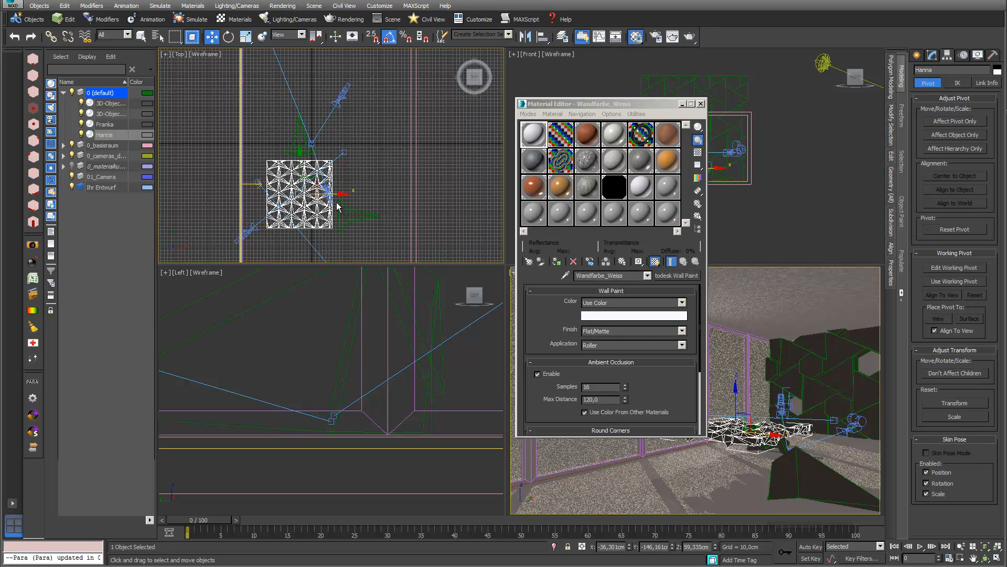
left_click(556, 261)
scroll(349, 124, "down", 2)
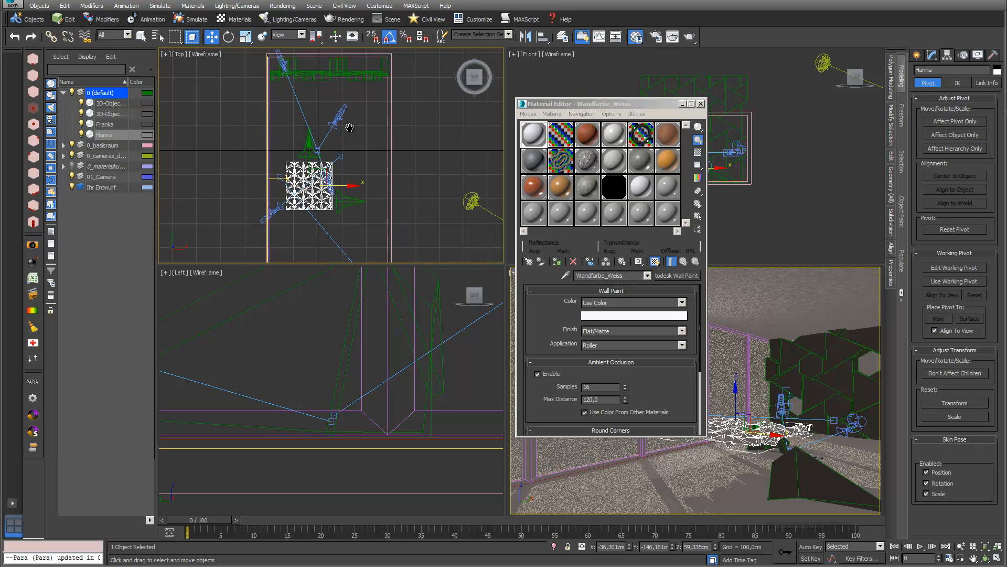
left_click(533, 159)
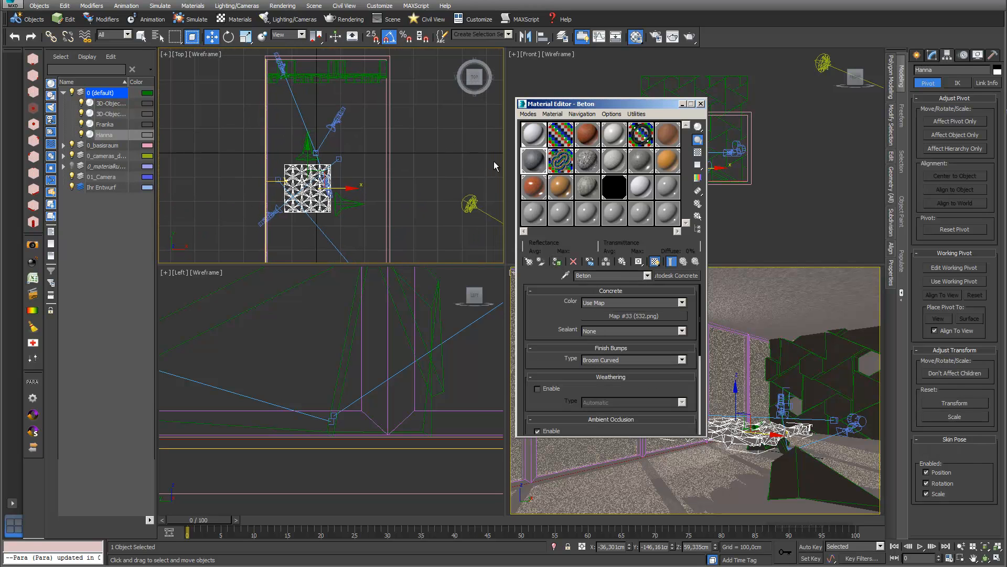
left_click(557, 262)
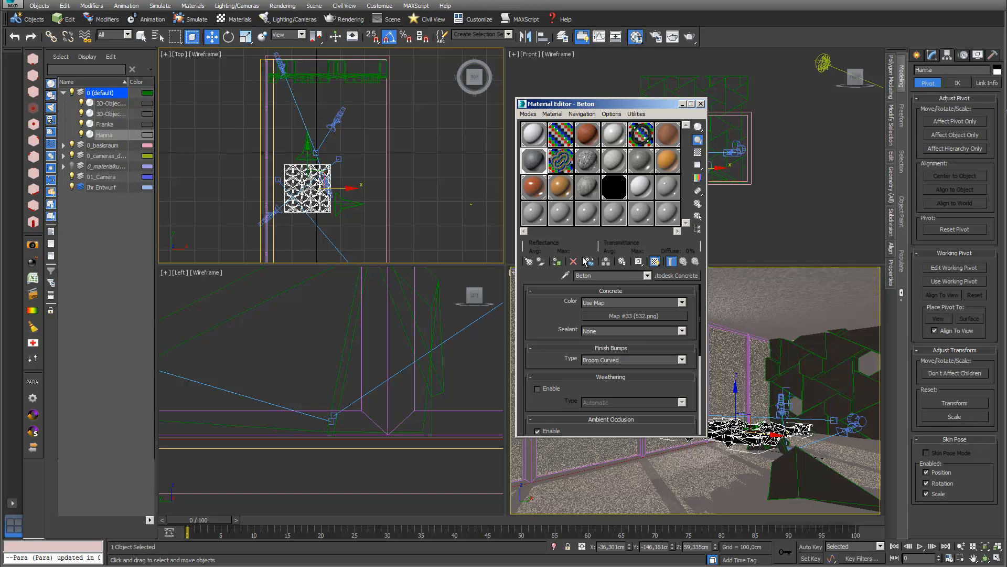
left_click(363, 77)
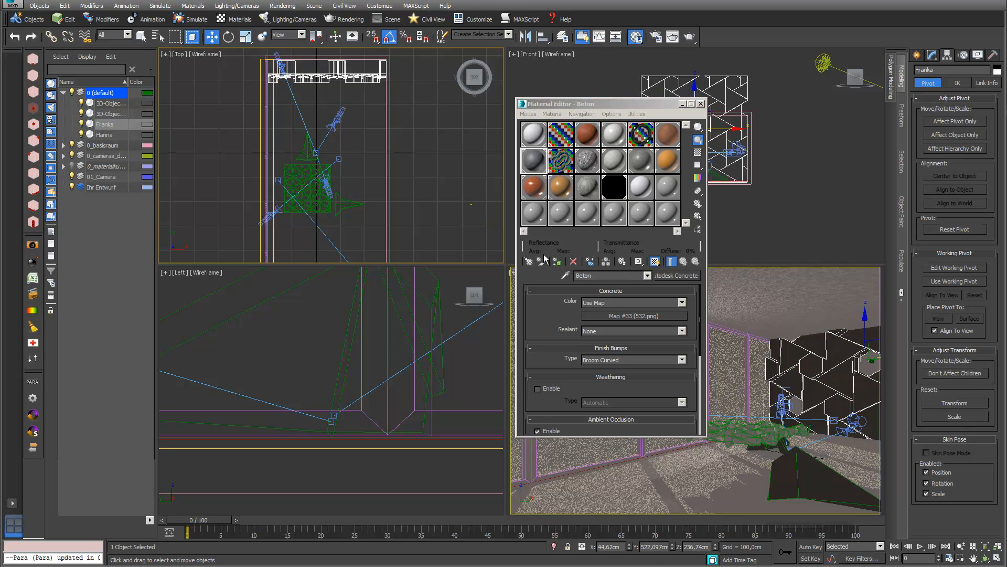
left_click(558, 262)
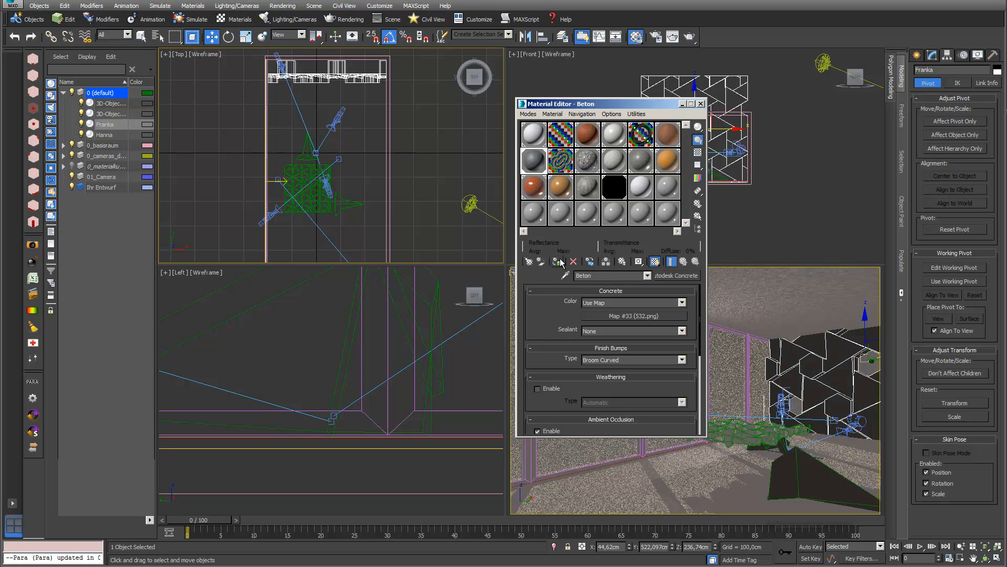
Step: Select 3D-Object_A and 3D-Object_B together and assign the orange Plastic material to both
left_click(795, 476)
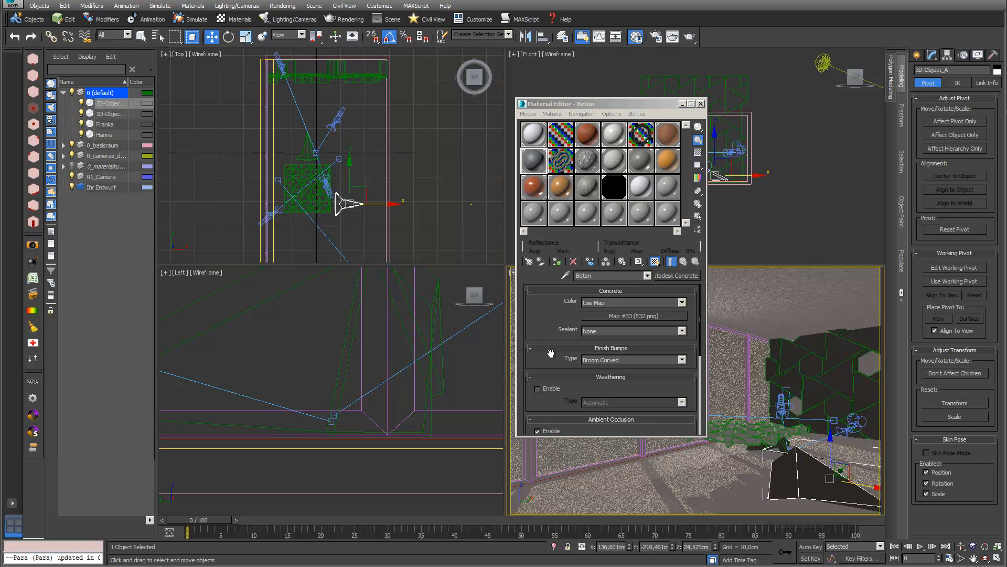
left_click(303, 146, "ctrl")
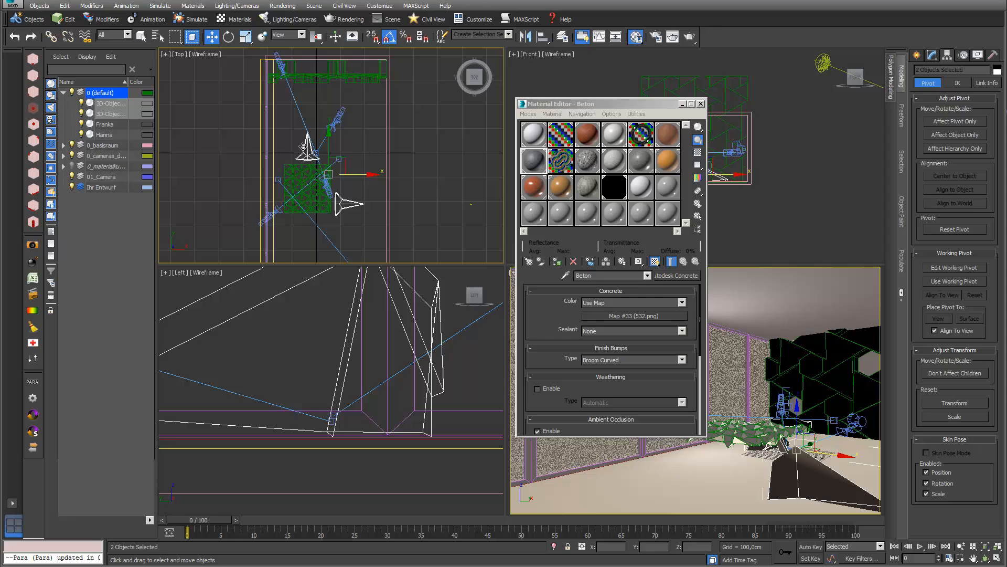
left_click(668, 163)
left_click(557, 262)
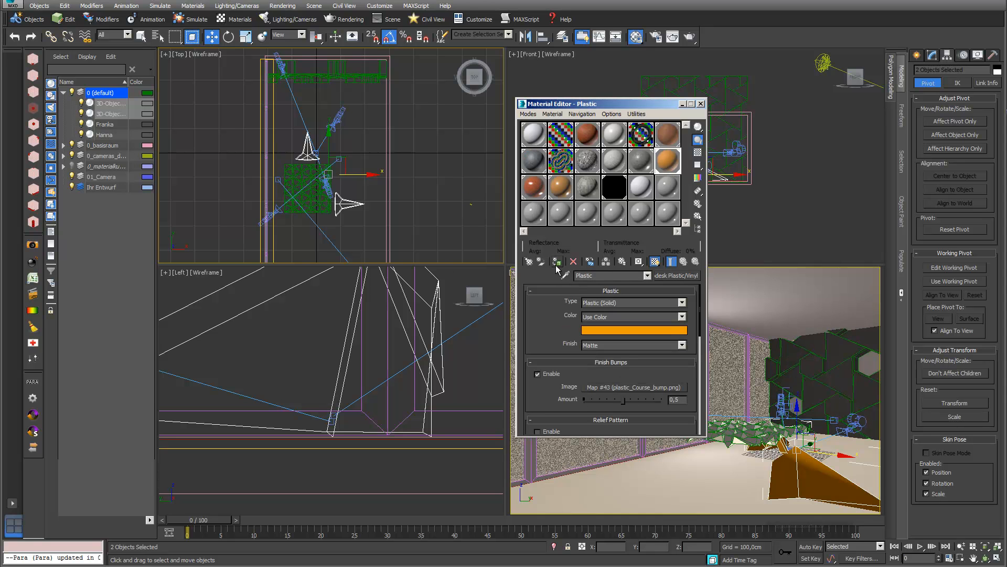
Step: Assign the Wandfarbe_Weiss material to the star-patterned panel on the floor
left_click(328, 211)
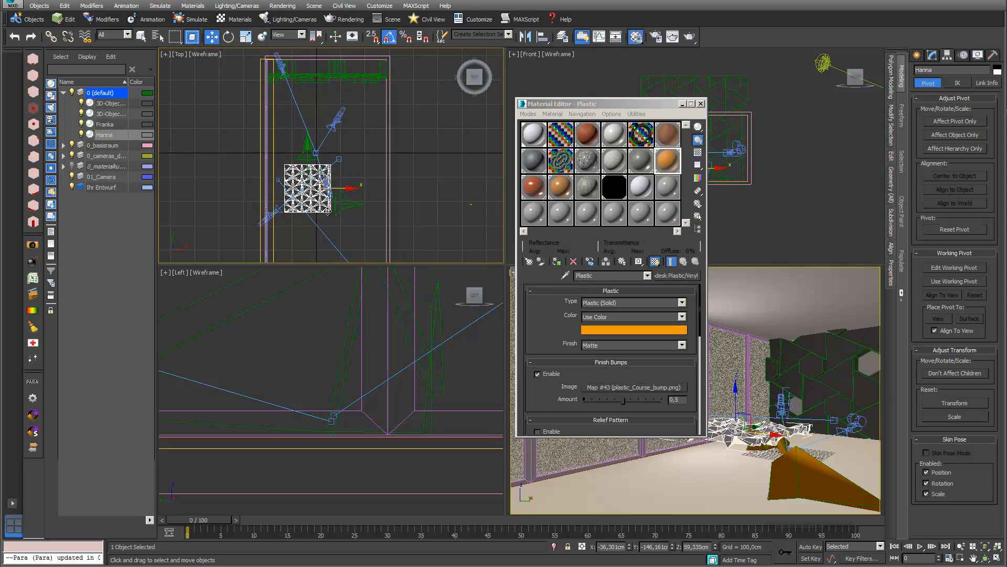
left_click(543, 150)
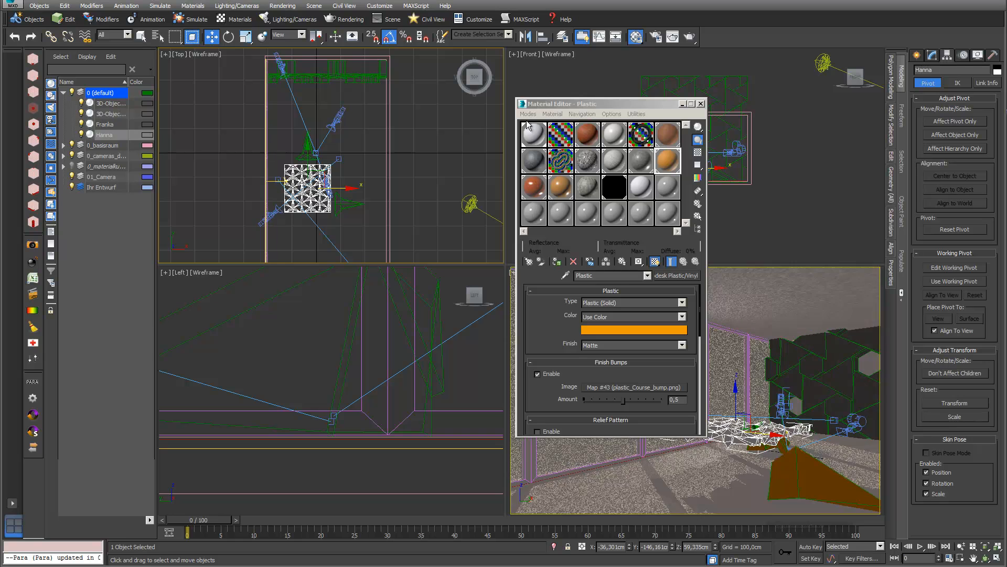
left_click(557, 262)
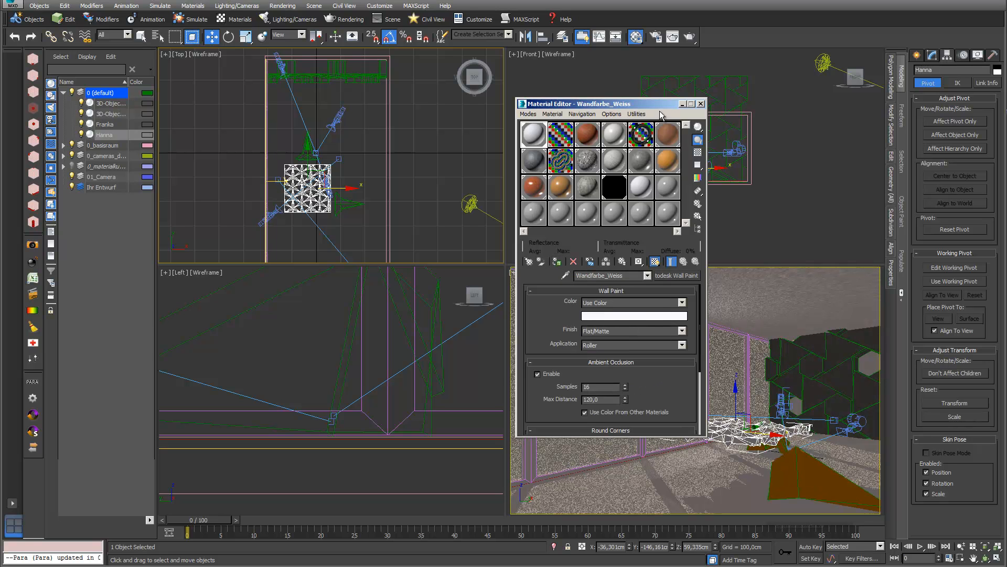
Step: Clear the Material Editor out of the way and move camera_raum_01 in plan to about X -167, Y -502 cm
left_click_drag(660, 107, 352, 184)
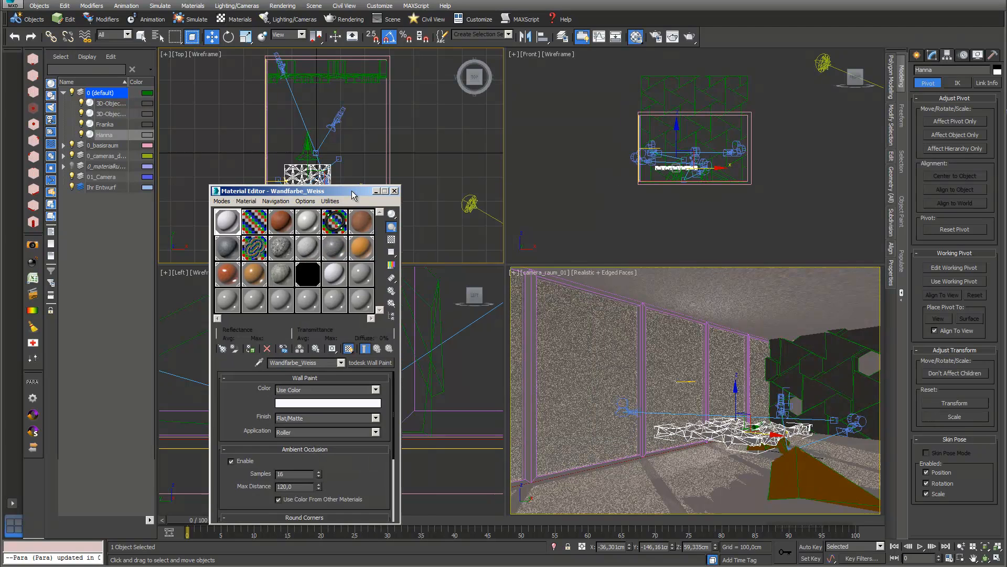
left_click(985, 559)
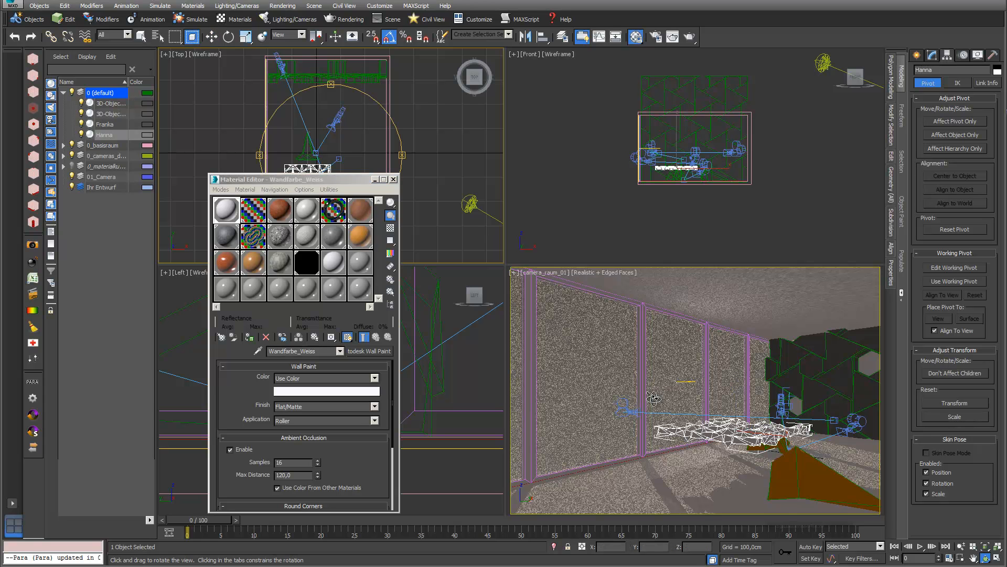
left_click(714, 406)
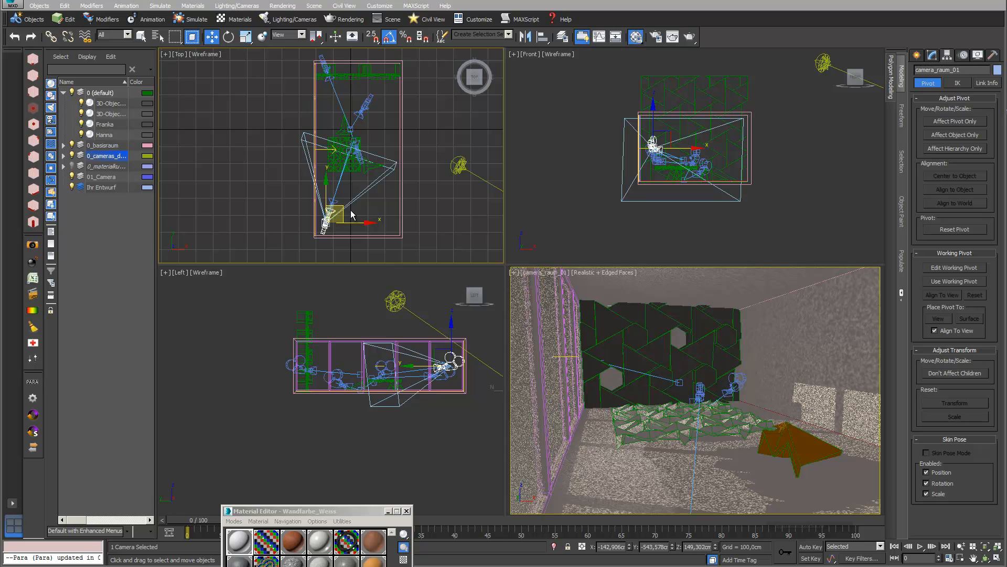
left_click_drag(344, 206, 339, 202)
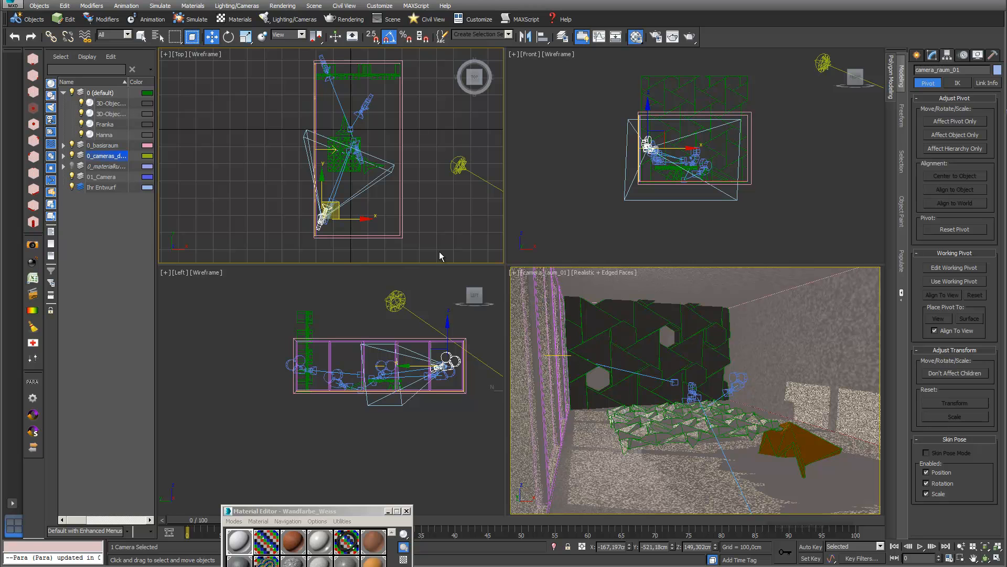
left_click(933, 55)
left_click_drag(337, 202, 336, 200)
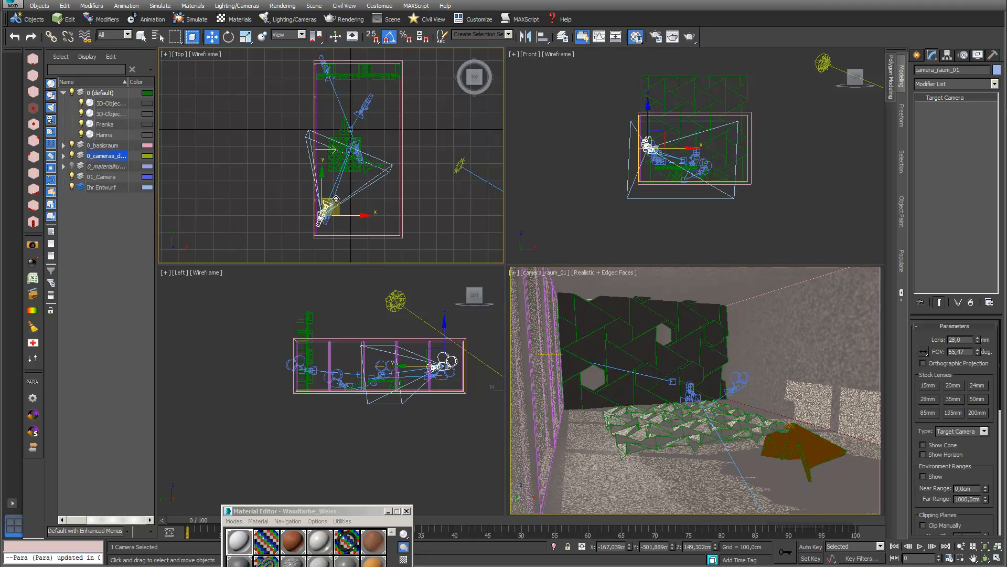
Step: Select camera_raum_01.Target by name and move it in plan to about X -40, Y -138 cm
key("h")
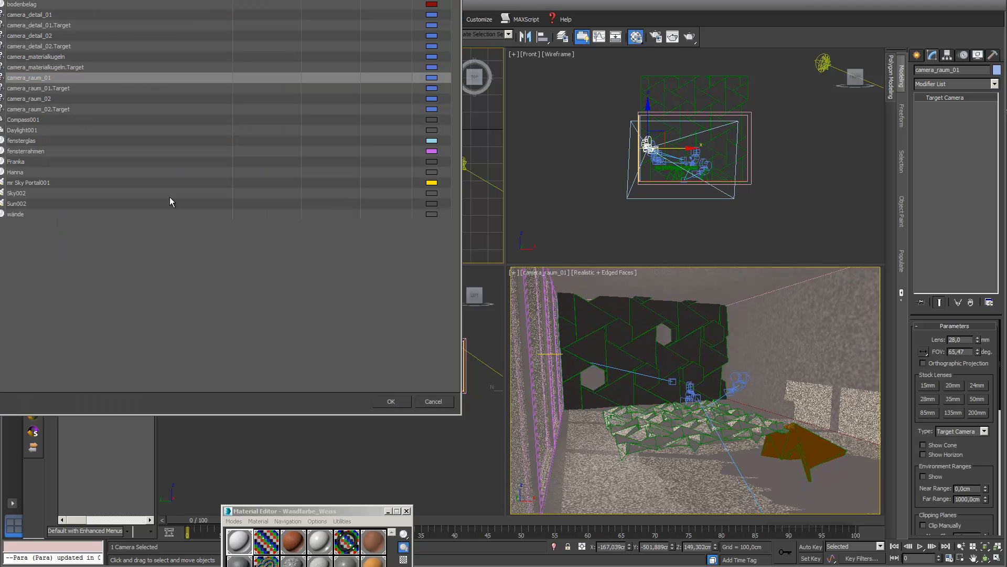
left_click(53, 88)
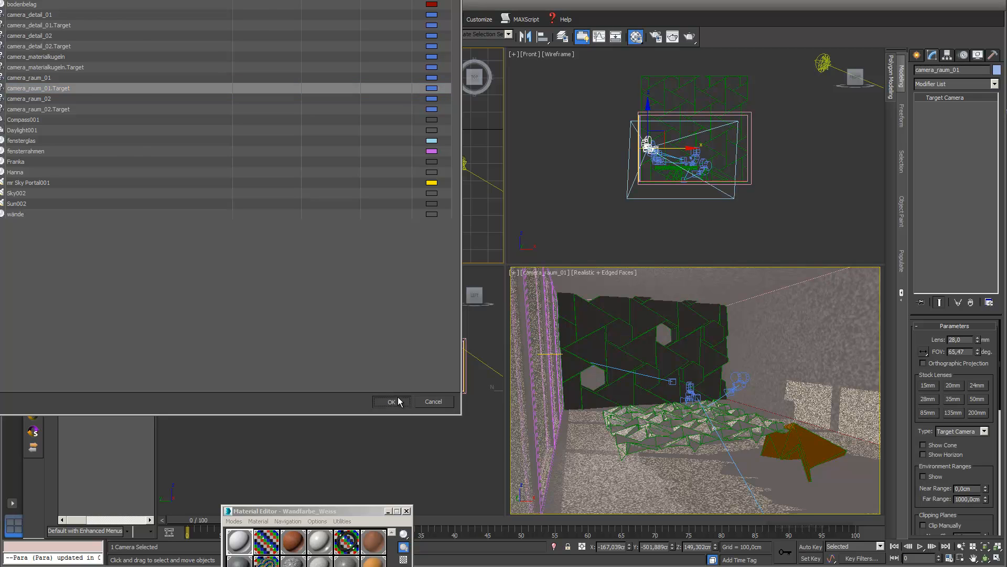
left_click(390, 401)
right_click(366, 124)
left_click(357, 134)
mouse_move(361, 136)
left_mouse_down()
mouse_move(348, 136)
mouse_move(352, 143)
left_mouse_up()
right_click(807, 96)
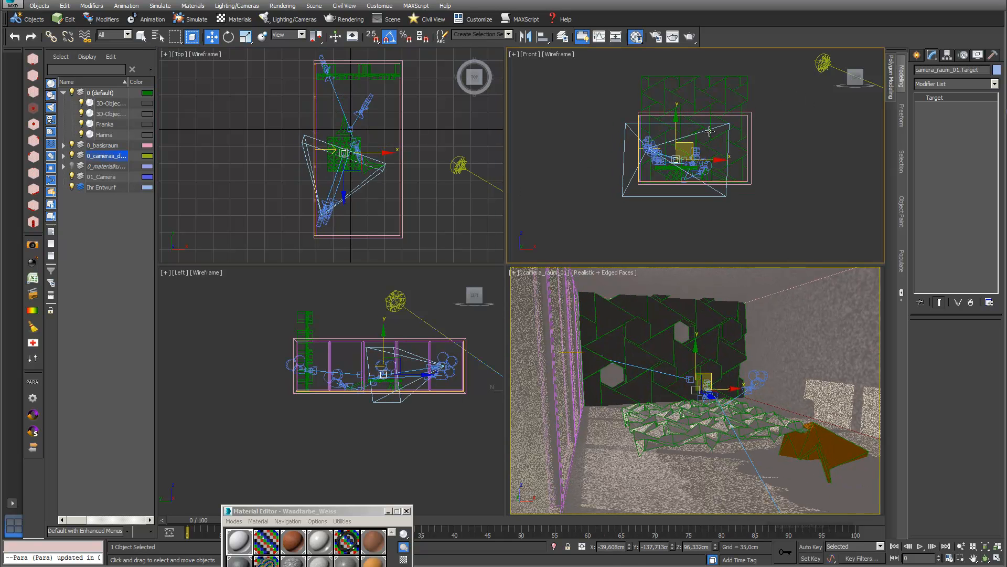
left_click(679, 136)
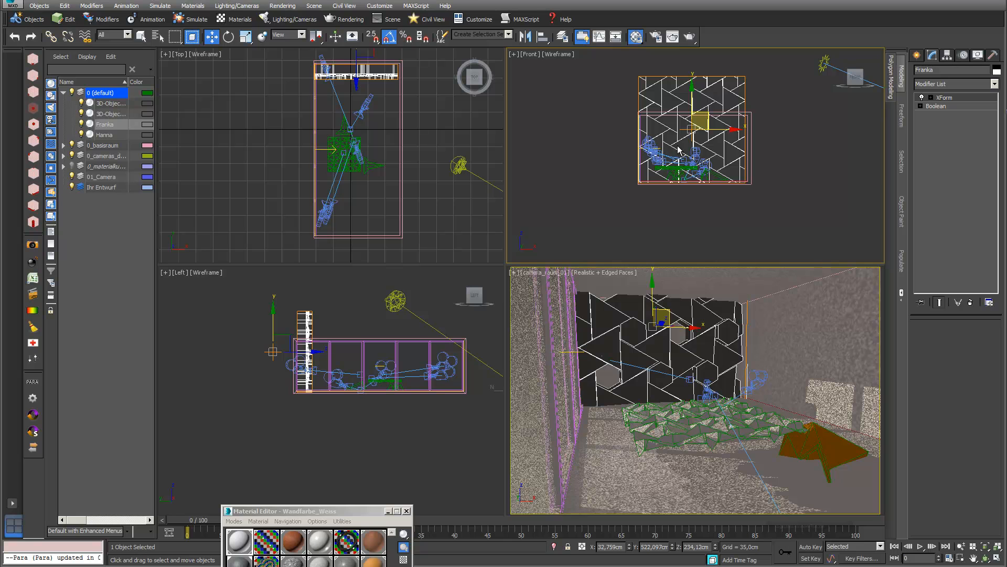
Step: Move camera_raum_01 in plan to about X -176, Y -458 cm and raise it to about Z 166 cm
right_click(469, 210)
left_click(323, 222)
left_click_drag(329, 199, 327, 192)
right_click(581, 140)
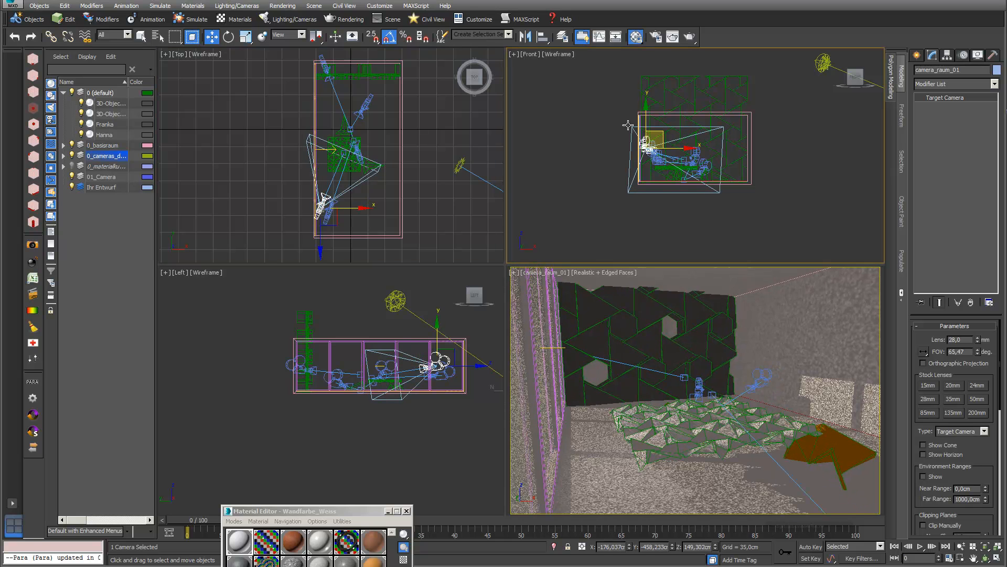
left_click_drag(647, 118, 646, 115)
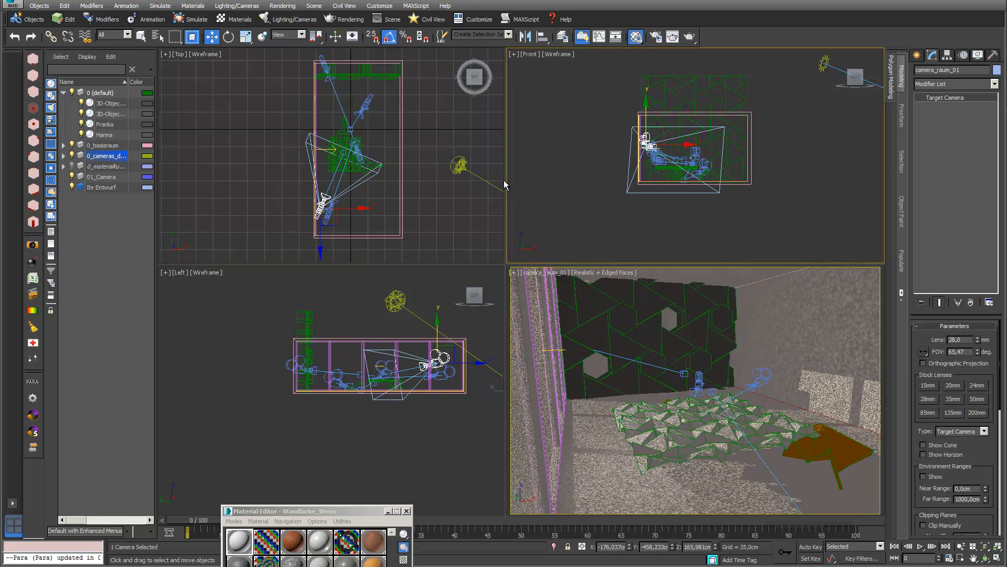
Step: Rotate 3D-Object_B to 90° about X so that it stands upright behind the star-patterned panel
left_click(362, 140)
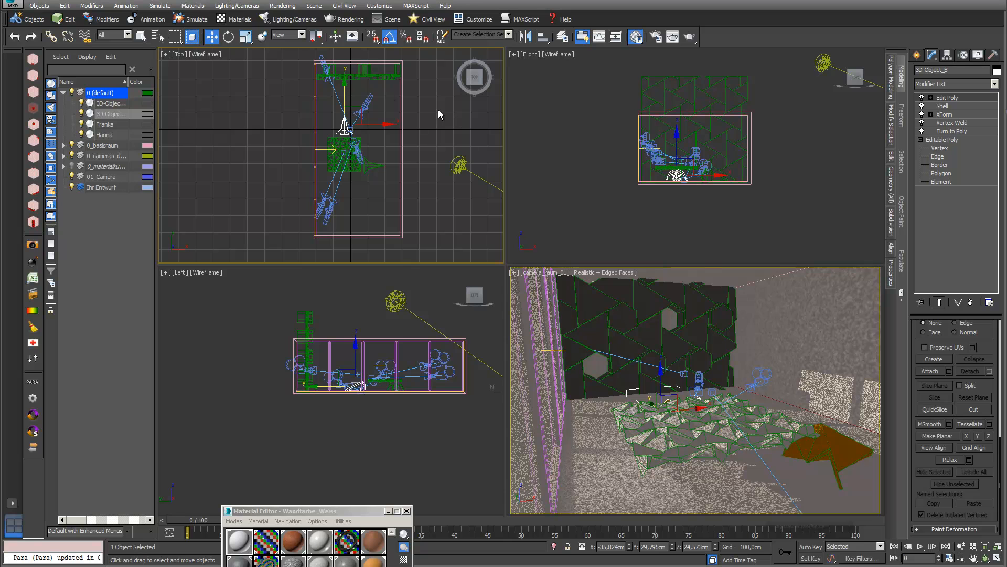
left_click(228, 38)
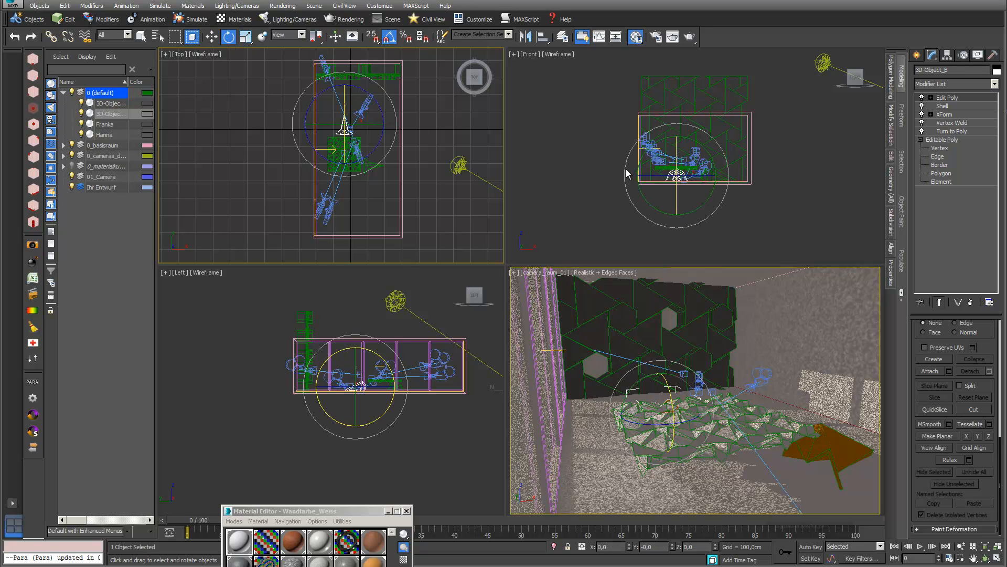
left_click(676, 155)
left_click_drag(679, 148, 682, 194)
Step: Raise 3D-Object_B to about Z 94 cm and turn it in plan to a Z rotation of 170°
left_click(212, 36)
left_click_drag(675, 149, 672, 133)
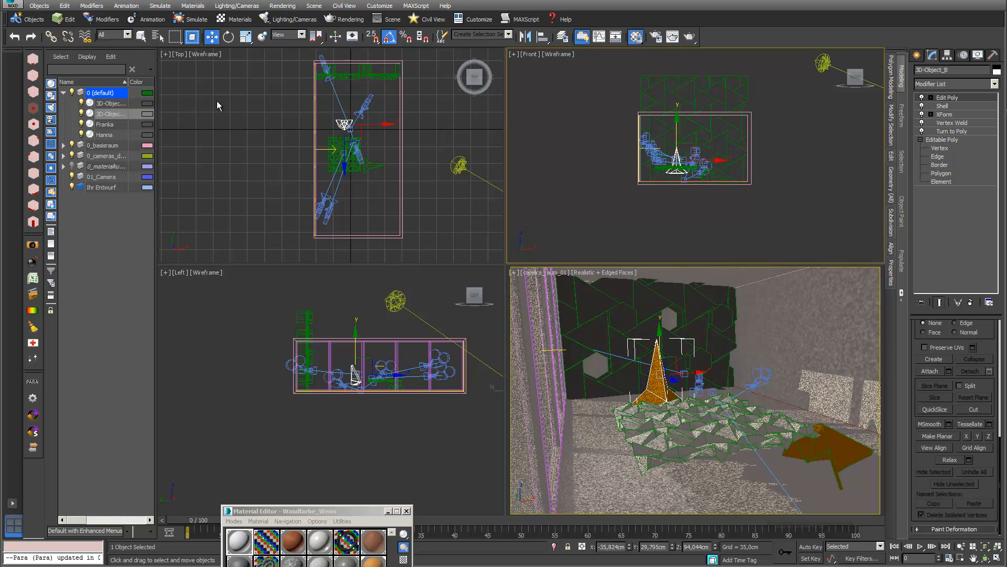
left_click(228, 37)
left_click_drag(311, 162, 387, 218)
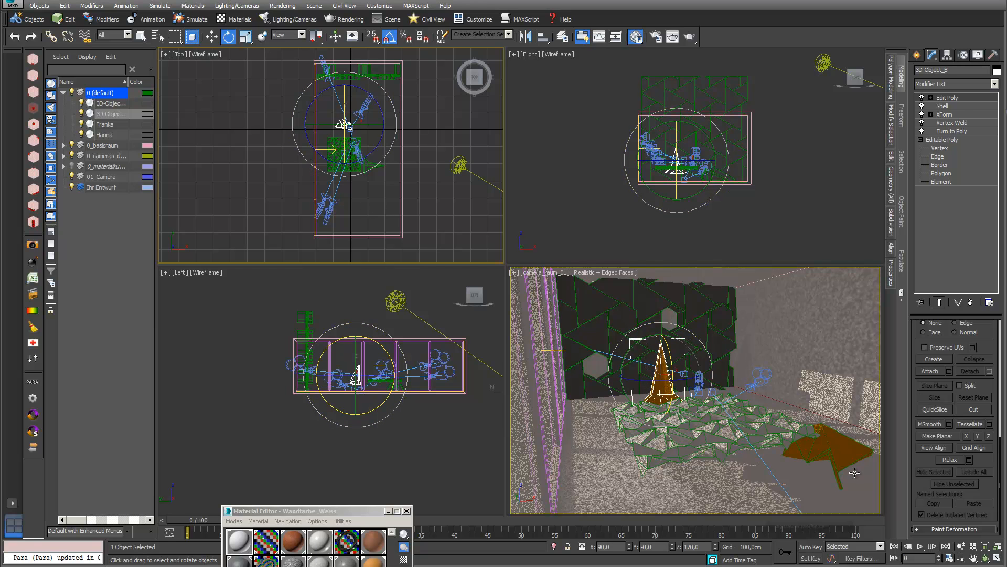
Step: Rotate 3D-Object_A upright so that its rotation is X 90°, Z -90°
left_click(845, 446)
left_click(405, 168)
left_click_drag(409, 164, 362, 167)
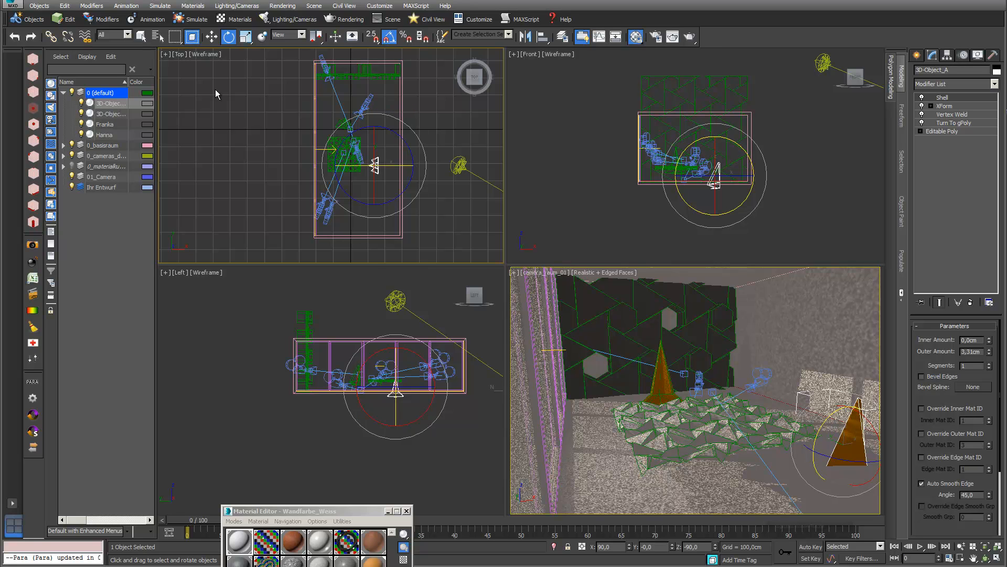
Step: Raise 3D-Object_A to about Z 77 cm and turn it in plan to a Z rotation of 70°
left_click(211, 37)
left_click_drag(727, 155, 714, 136)
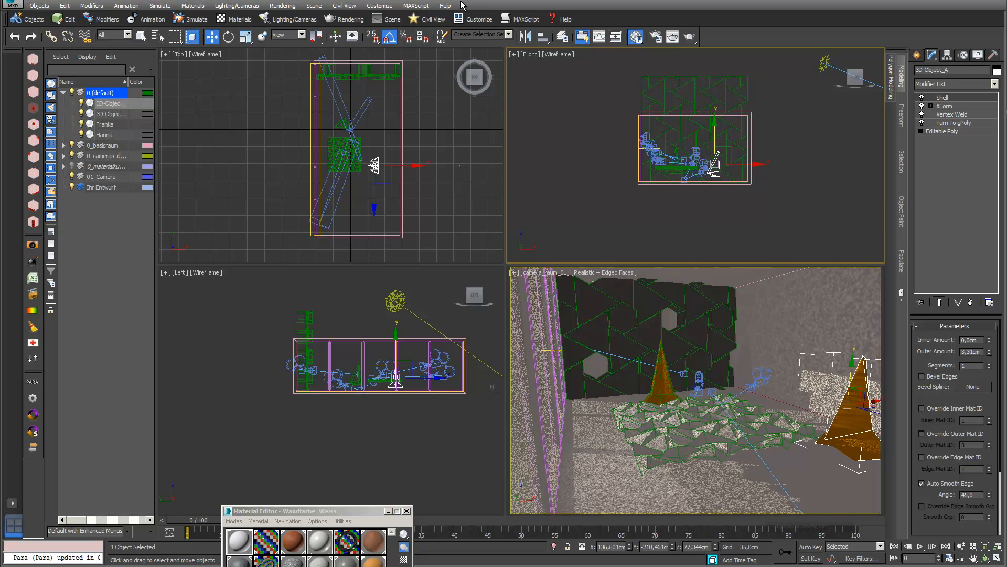
left_click(229, 36)
left_click_drag(362, 215, 444, 219)
Step: Start a test render of the camera_raum_01 view to check for missing map coordinates, cancel it and move the render window aside
right_click(638, 339)
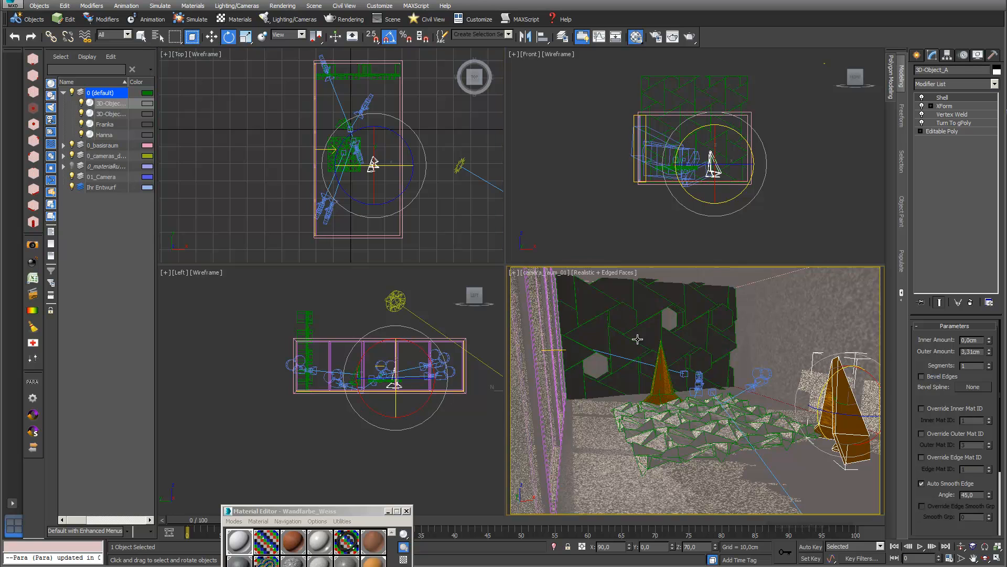
left_click(673, 36)
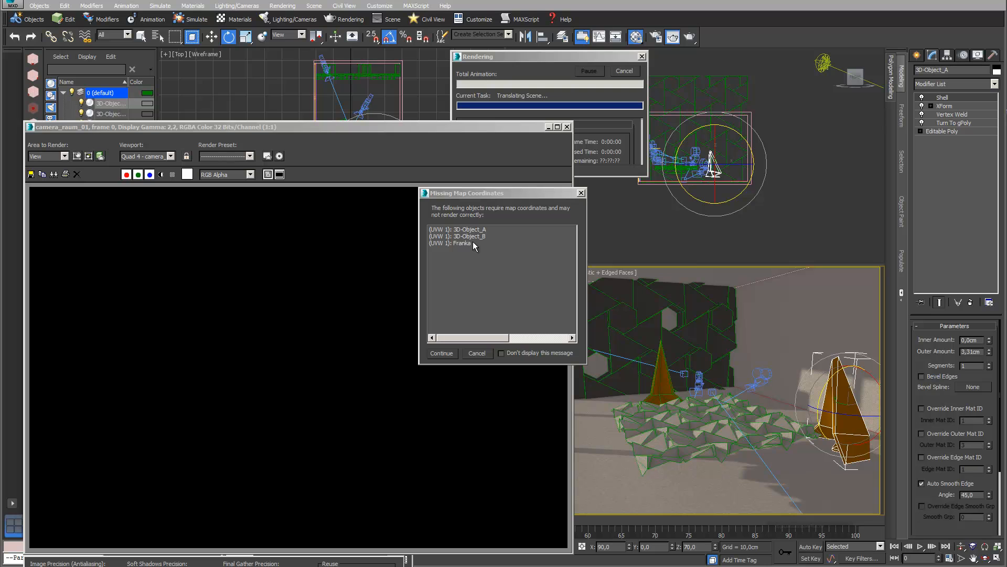
left_click(486, 354)
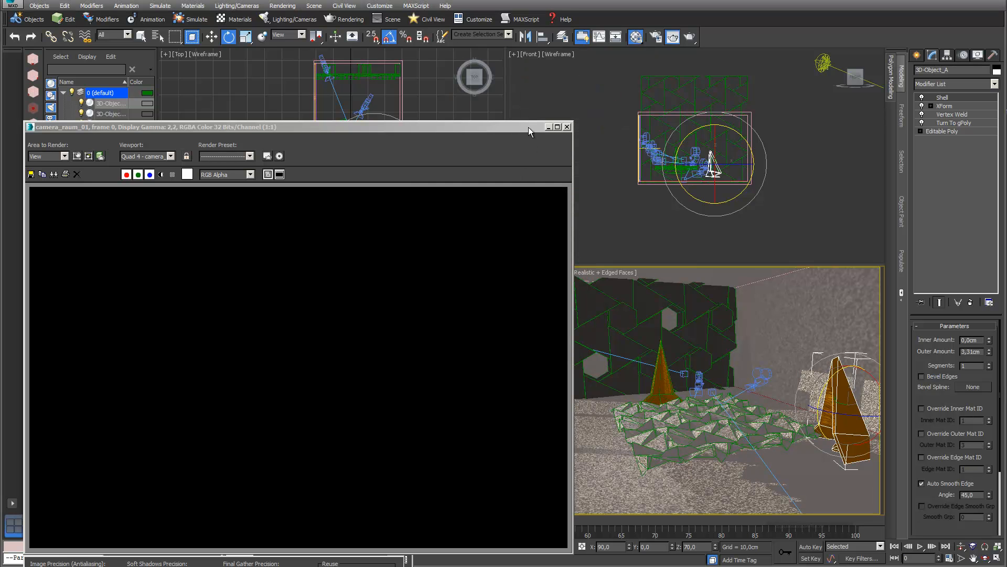
left_click_drag(524, 127, 485, 439)
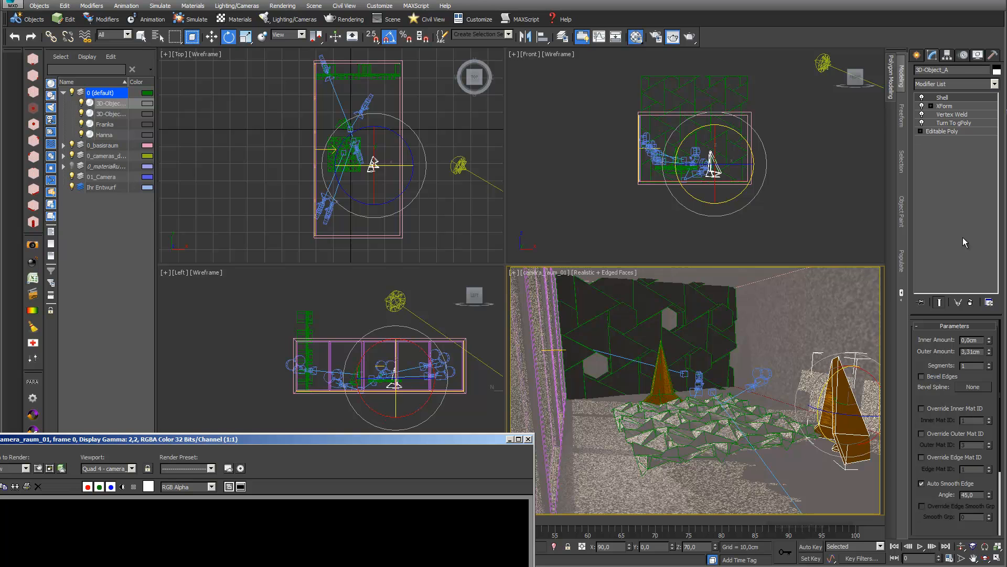
Step: Add a UVW Map modifier to 3D-Object_A
left_click(994, 84)
scroll(997, 281, "down", 10)
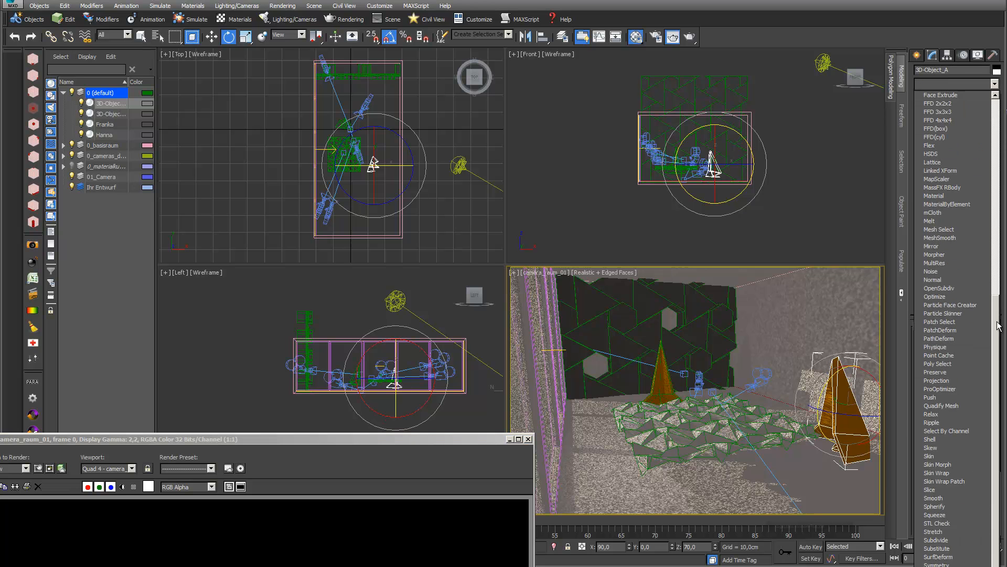
left_click(939, 566)
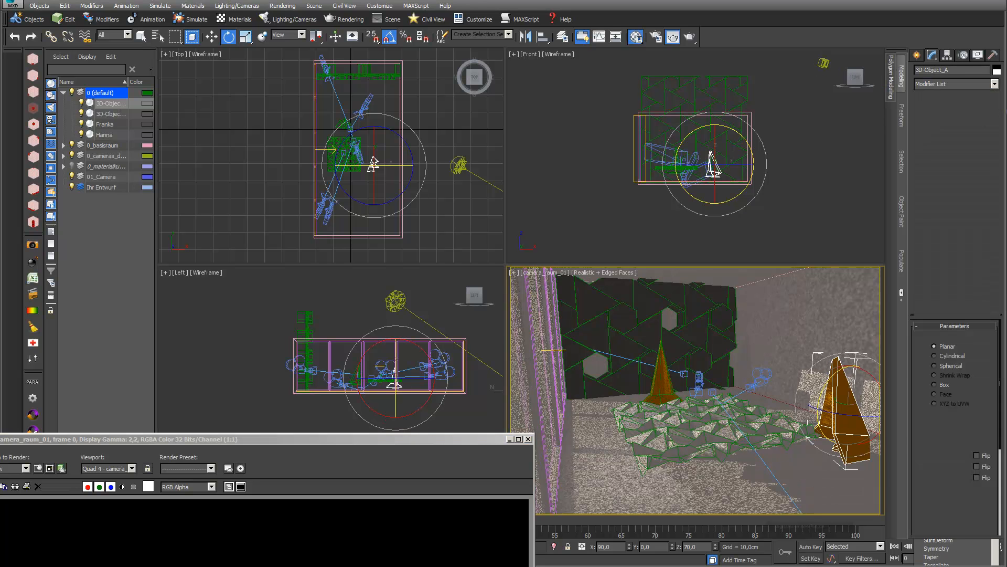
Step: Set 3D-Object_A's mapping to Box, and add a UVW Map modifier with Box mapping to 3D-Object_B
left_click(941, 387)
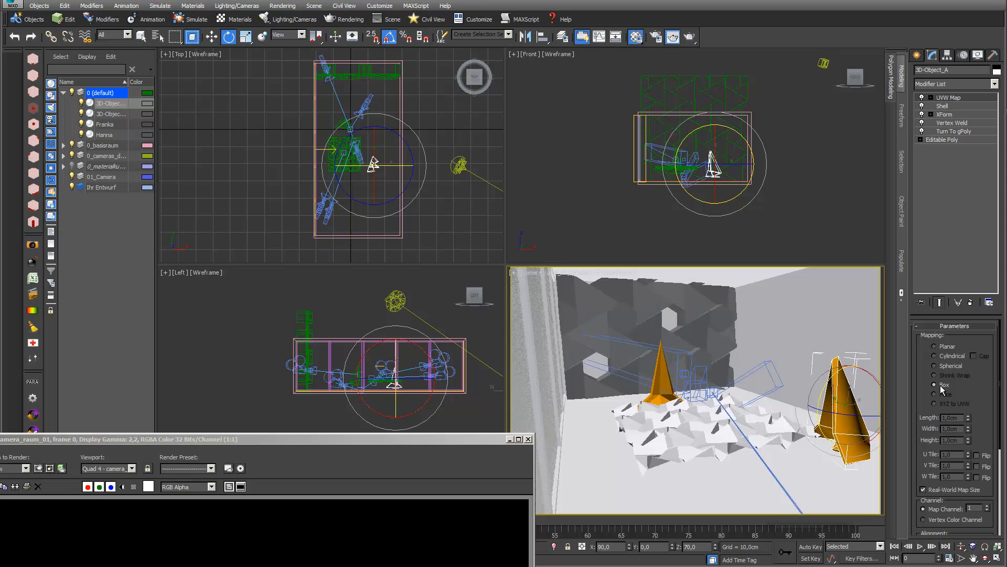
left_click(661, 383)
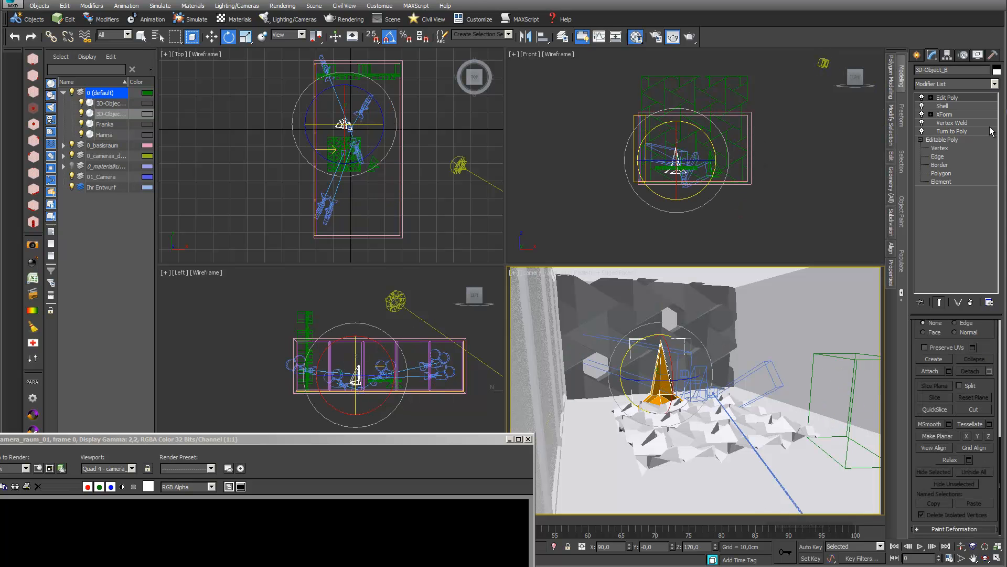
left_click(994, 84)
scroll(954, 325, "down", 10)
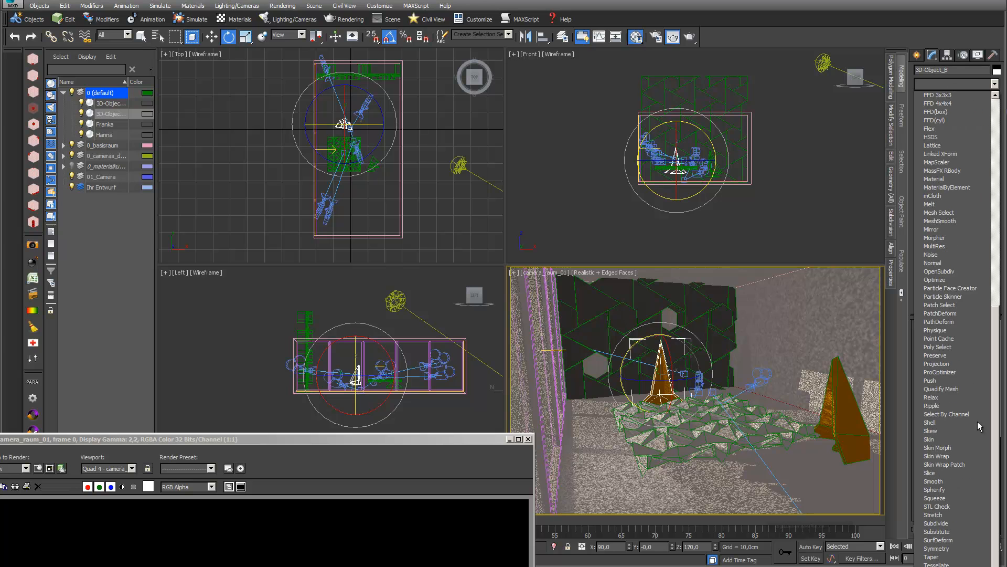
left_click(939, 566)
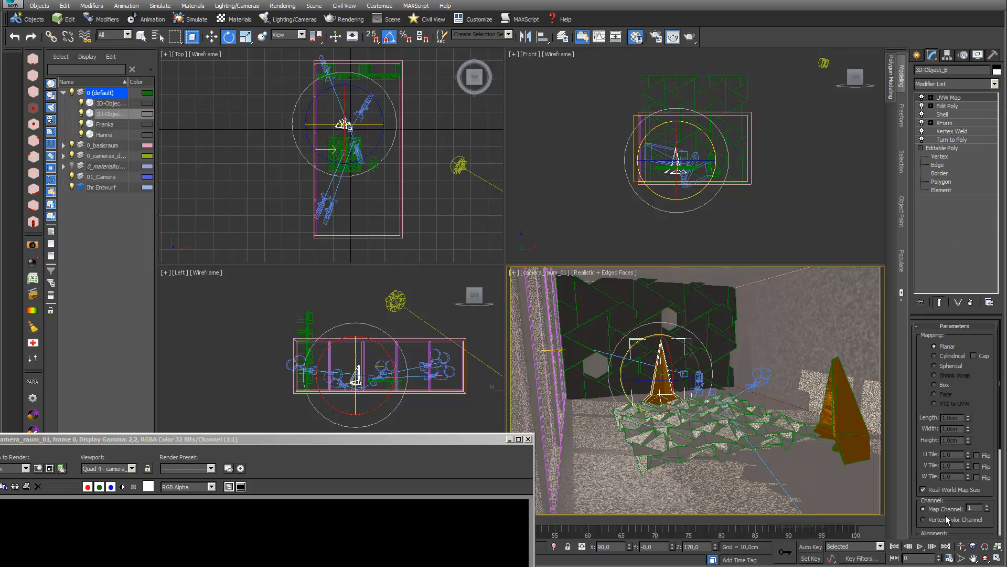
left_click(940, 389)
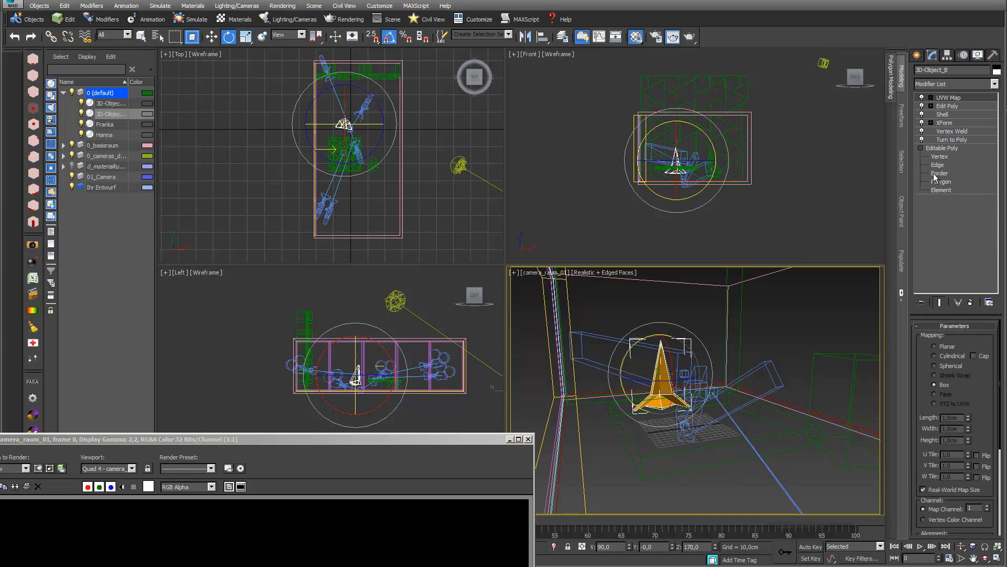
Step: Copy the UVW Map modifier from 3D-Object_B and paste it onto the hexagon-patterned wall panel
right_click(942, 98)
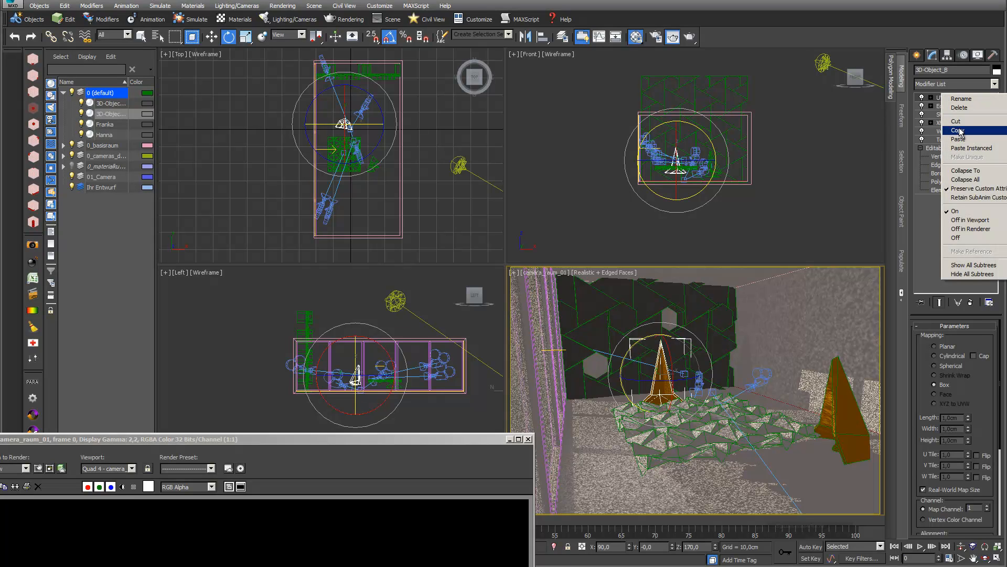
left_click(960, 130)
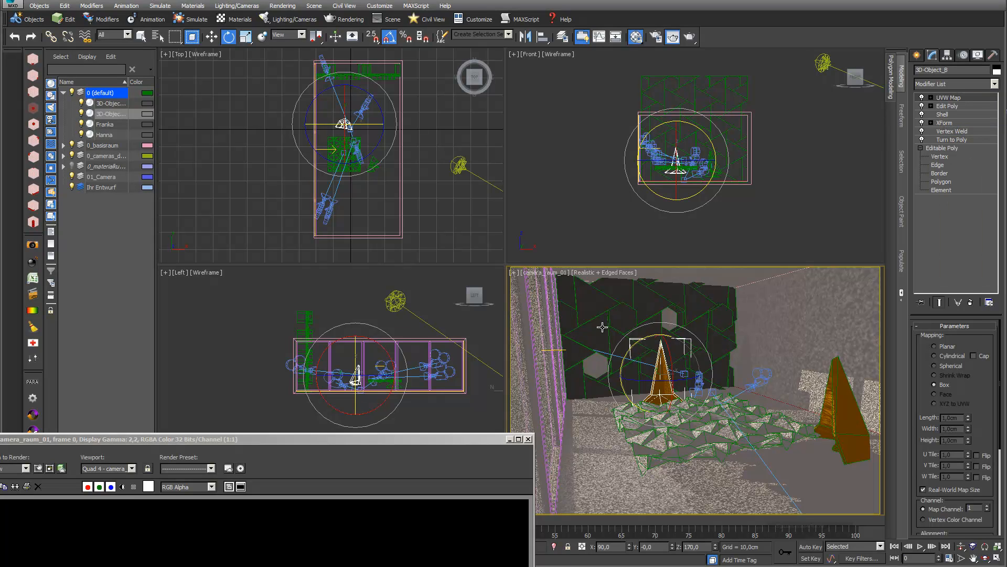
left_click(617, 310)
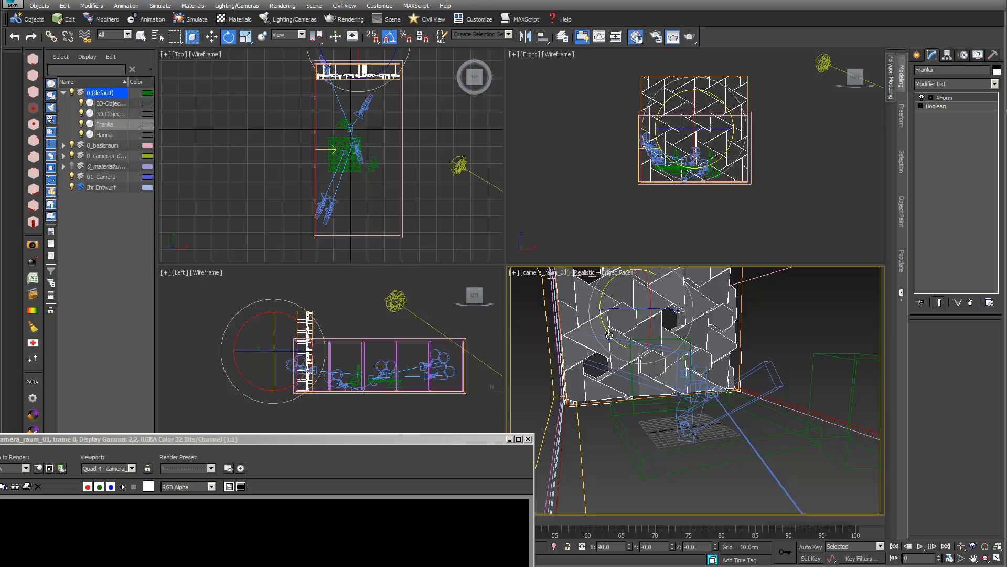
right_click(964, 99)
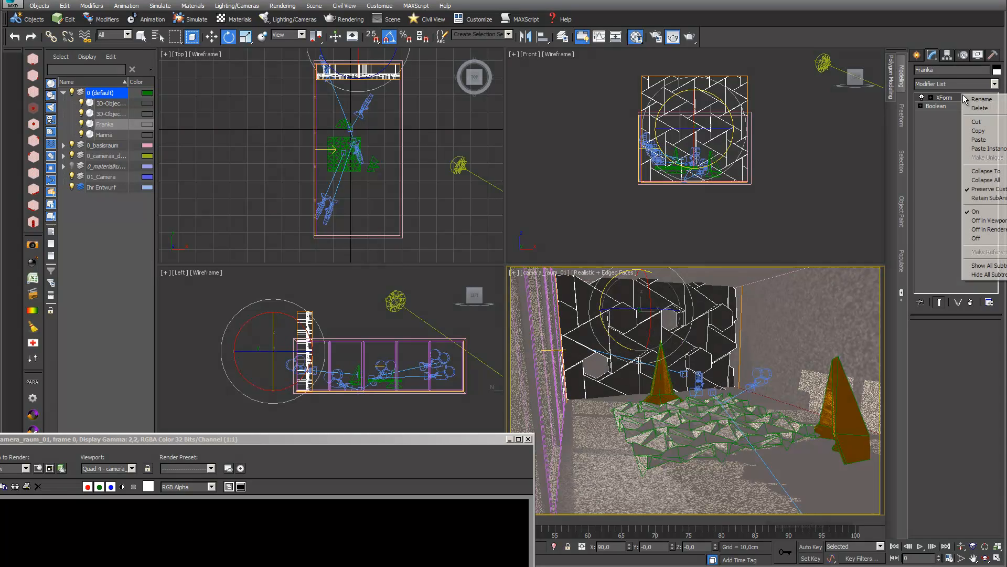
left_click(990, 144)
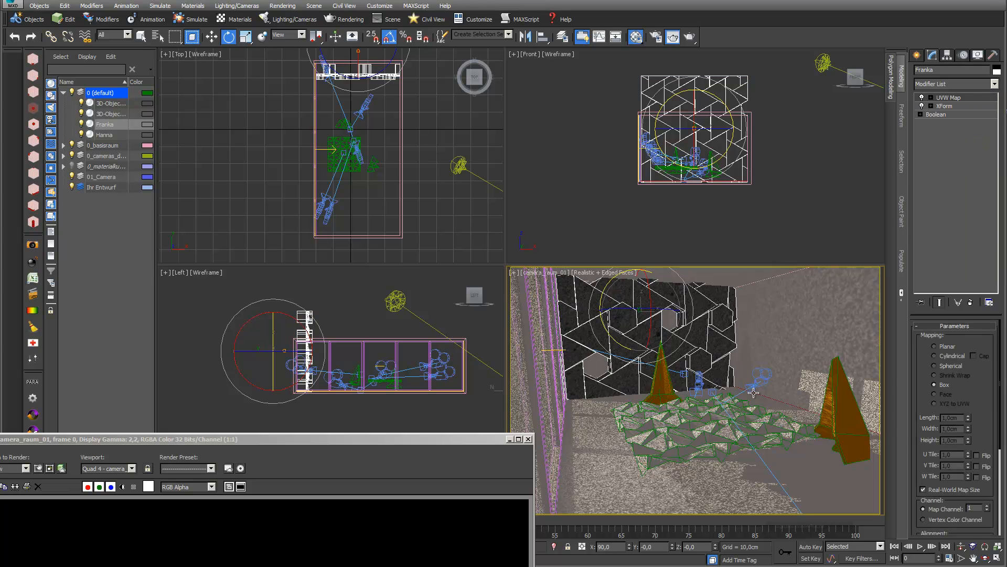
Step: Bring the render window into view, render camera_raum_01 and move the window clear of the camera viewport
left_click(479, 442)
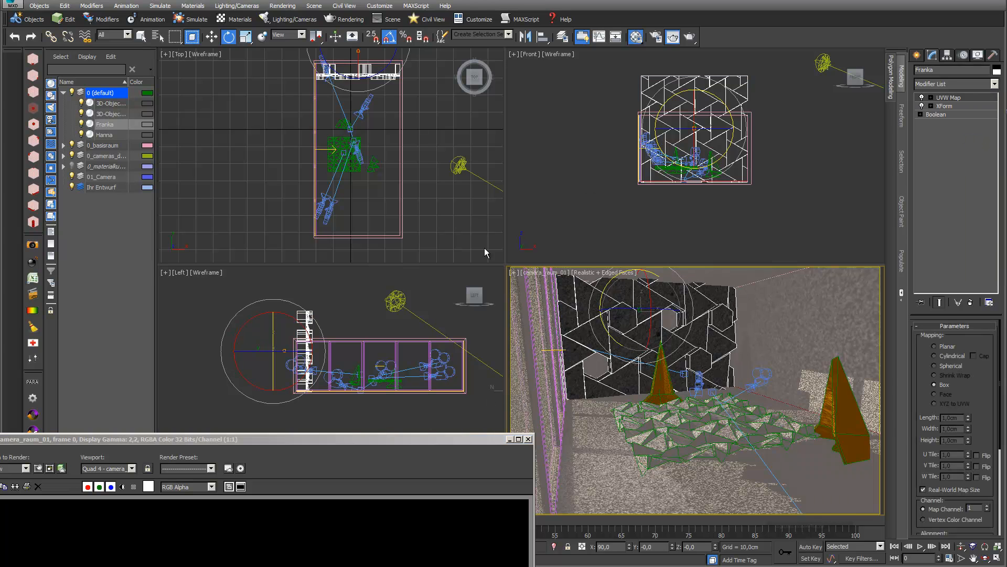
left_click(409, 440)
left_click_drag(409, 440, 494, 86)
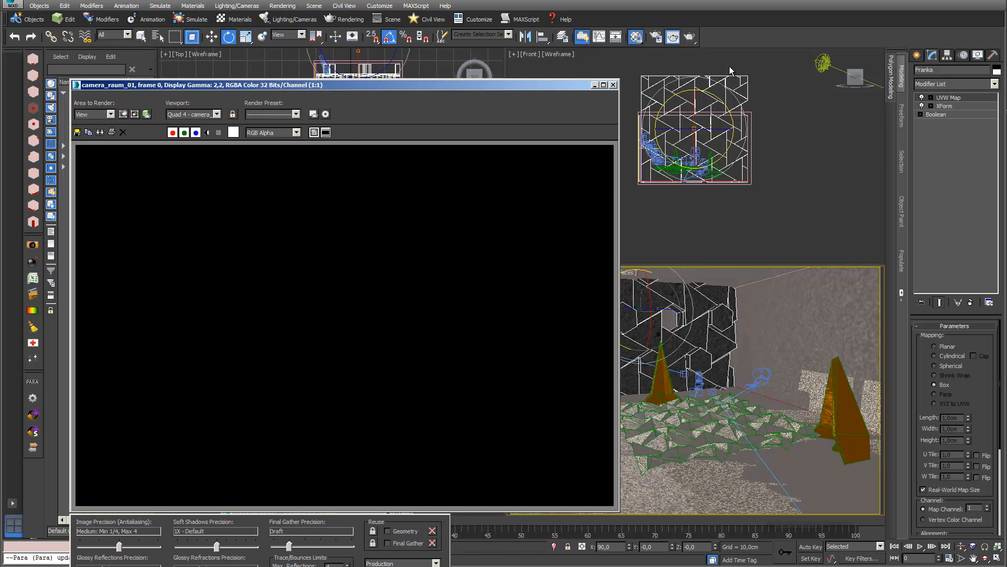
left_click(689, 38)
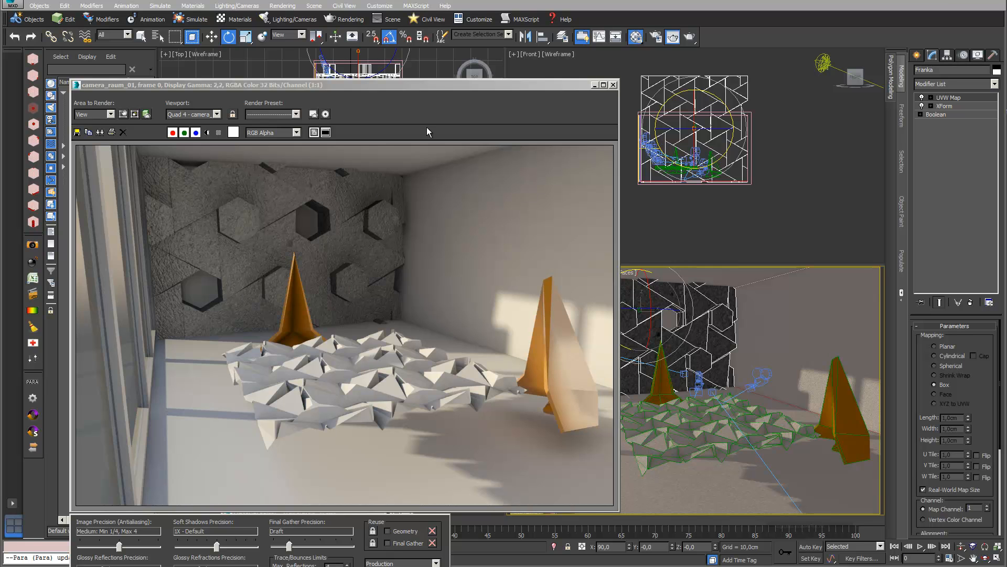
left_click_drag(449, 84, 520, 118)
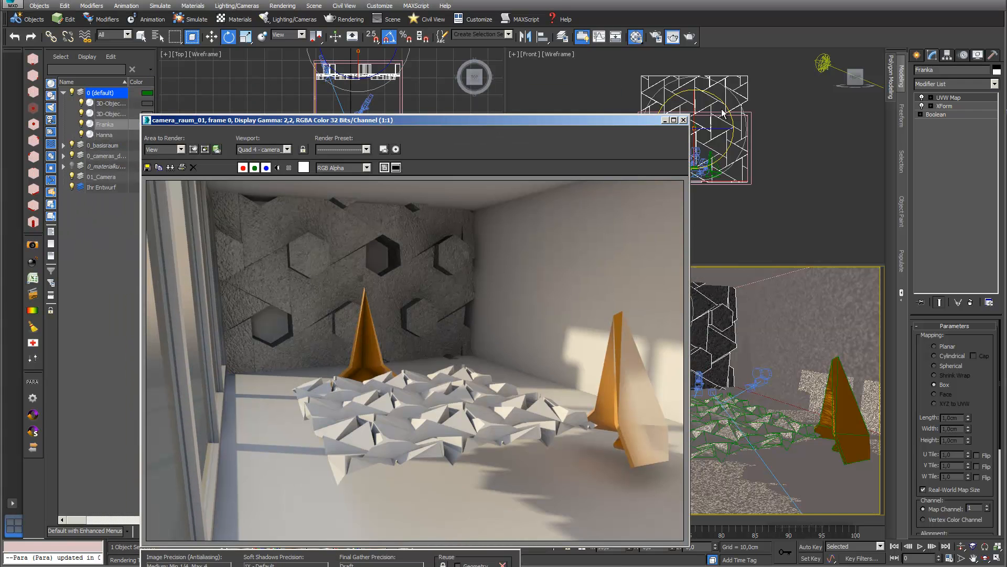
left_click_drag(596, 121, 426, 150)
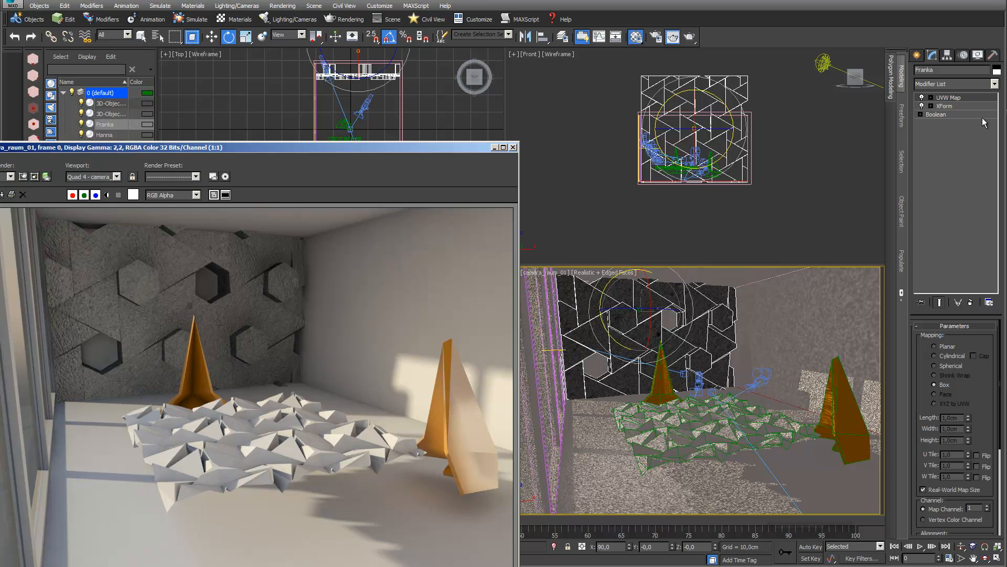
Step: Switch the wall panel's XForm modifier off and back on to examine its effect, and move the render window aside
left_click(921, 106)
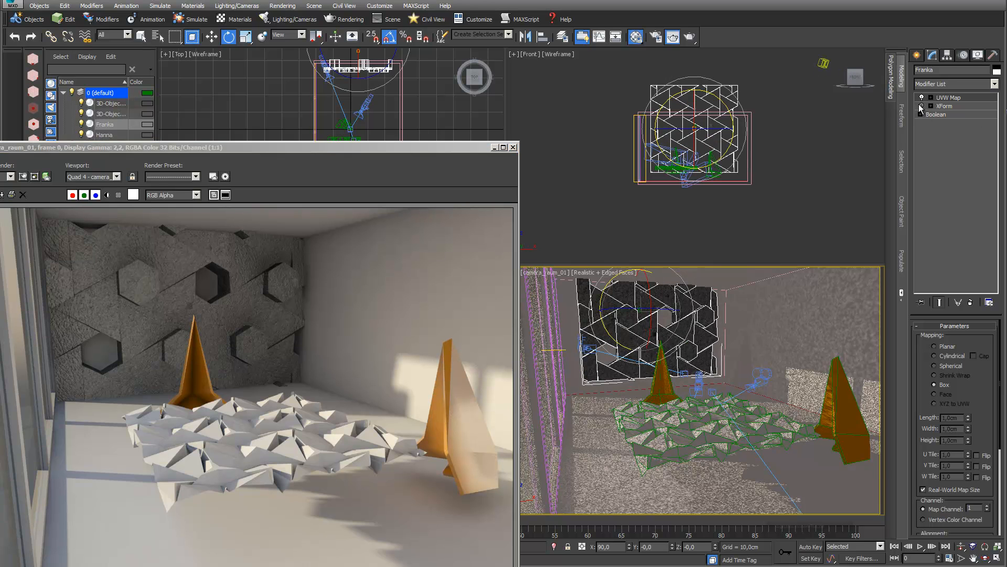
left_click(921, 106)
left_click_drag(468, 145, 469, 460)
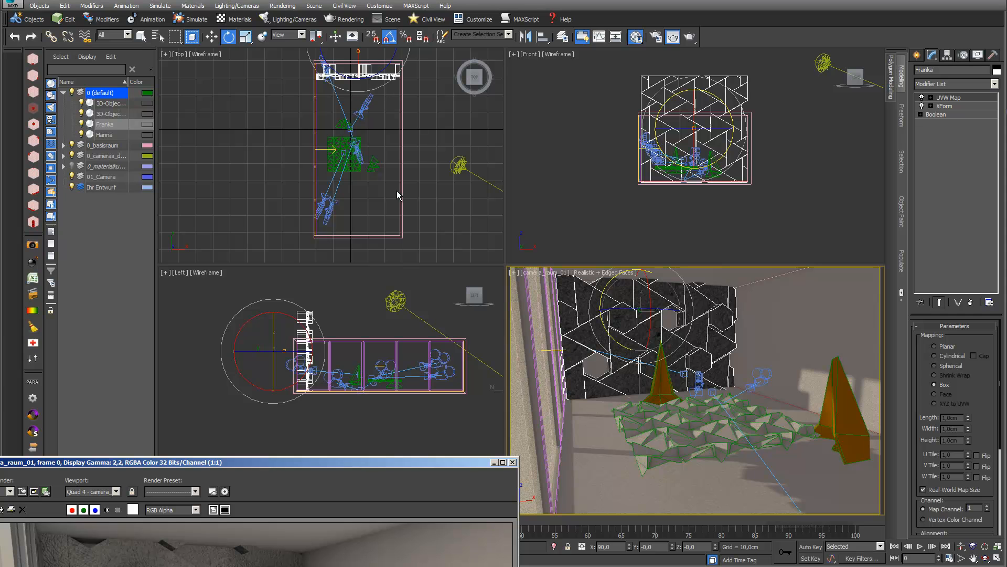
left_click(994, 83)
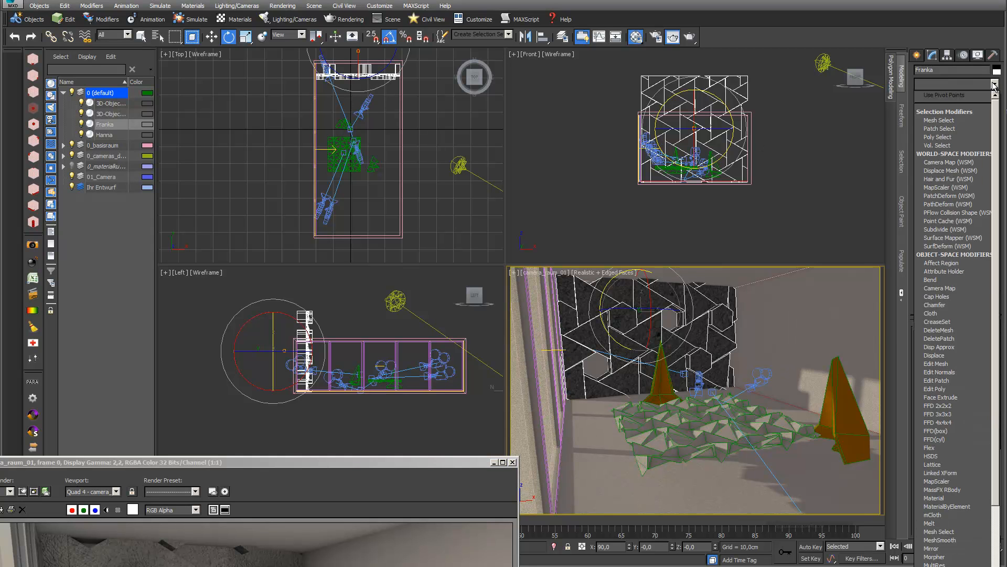
left_click(788, 204)
Step: Apply Reset XForm to the wall panel and place its UVW Map modifier above both XForm modifiers
left_click(245, 39)
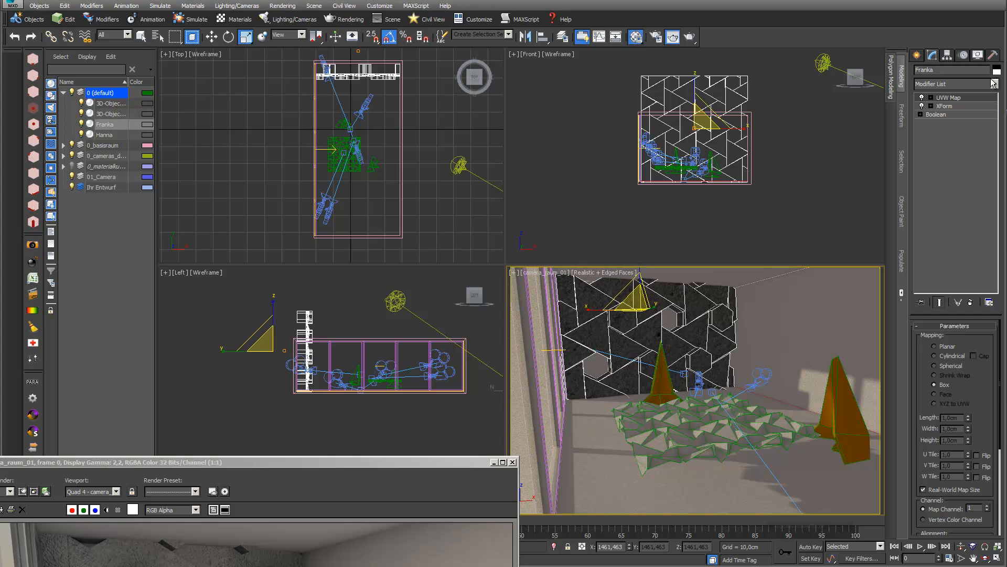
left_click(994, 55)
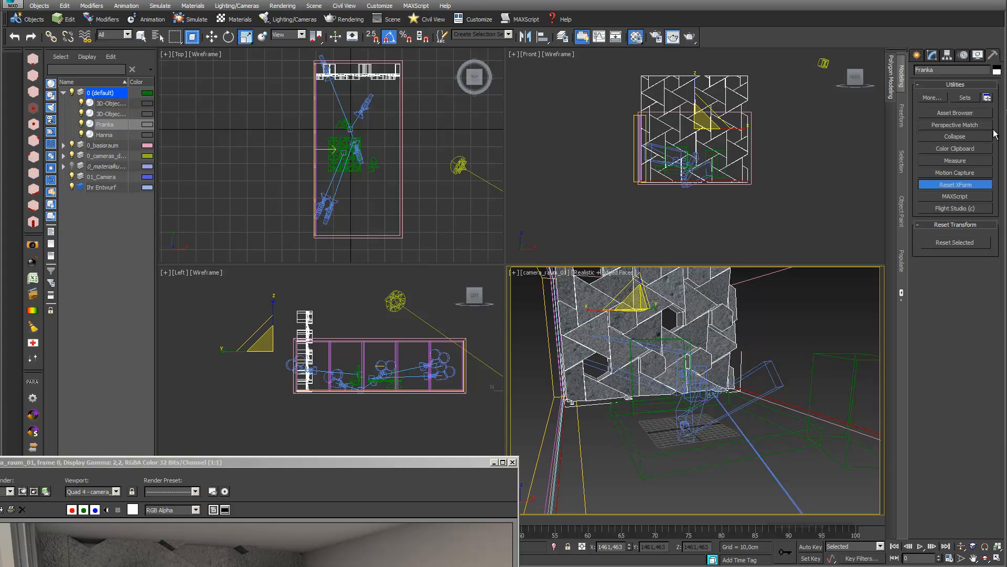
left_click(974, 243)
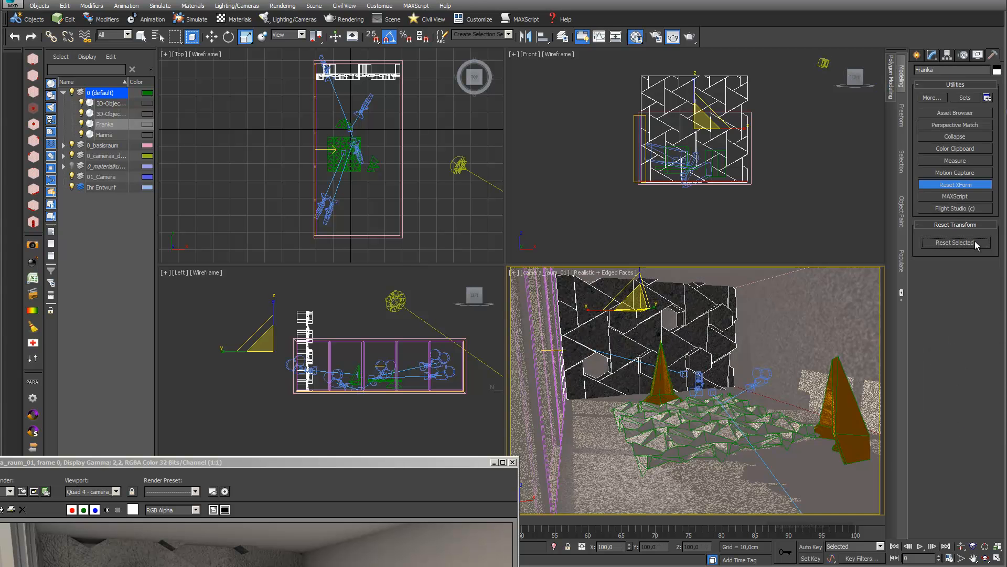
left_click(933, 56)
left_click_drag(948, 101, 952, 120)
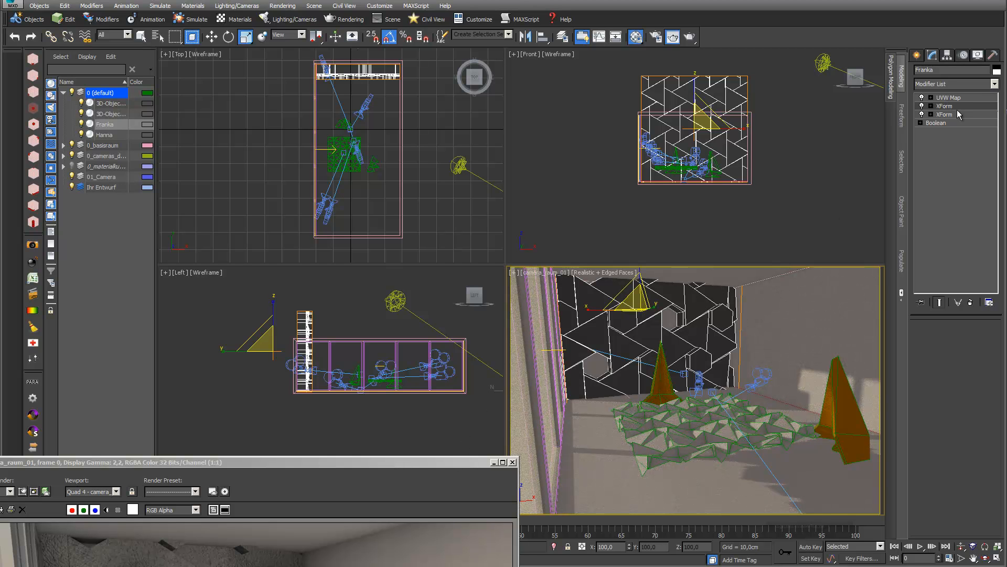
left_click_drag(957, 110, 950, 100)
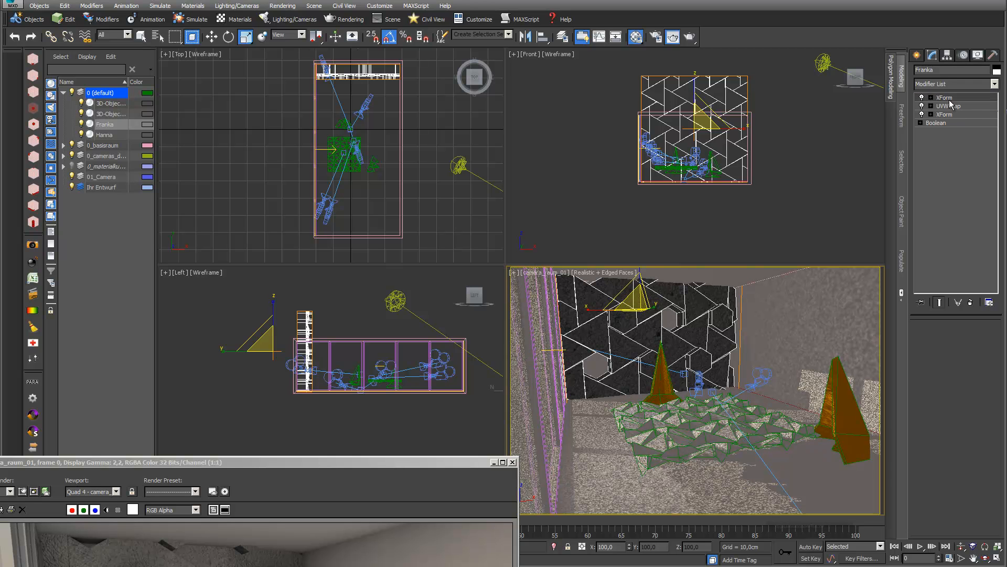
left_click_drag(952, 100, 950, 110)
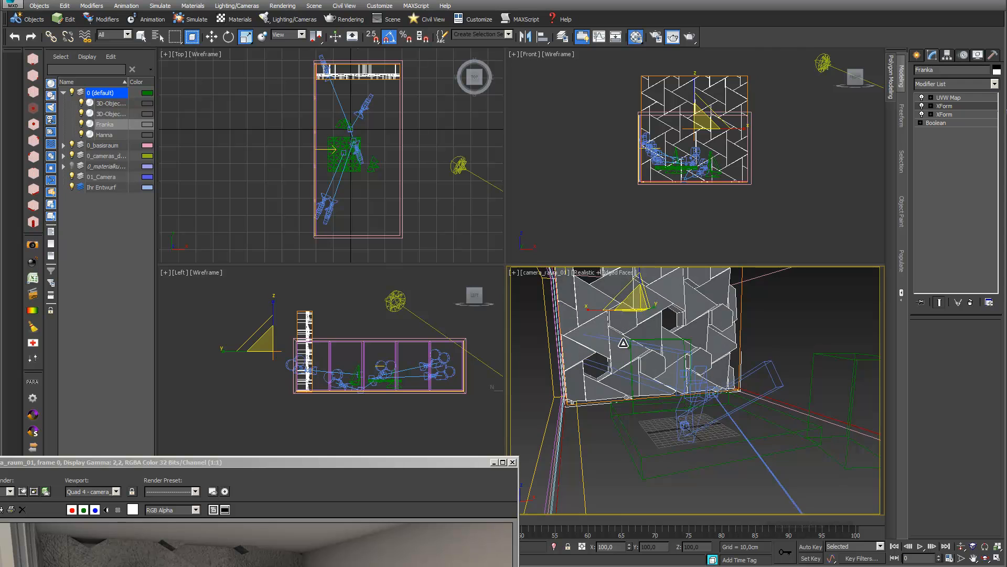
Step: Arrange the two camera_raum_01 render windows side by side to compare the wall panel's texture, and move them away
left_click_drag(477, 461, 588, 82)
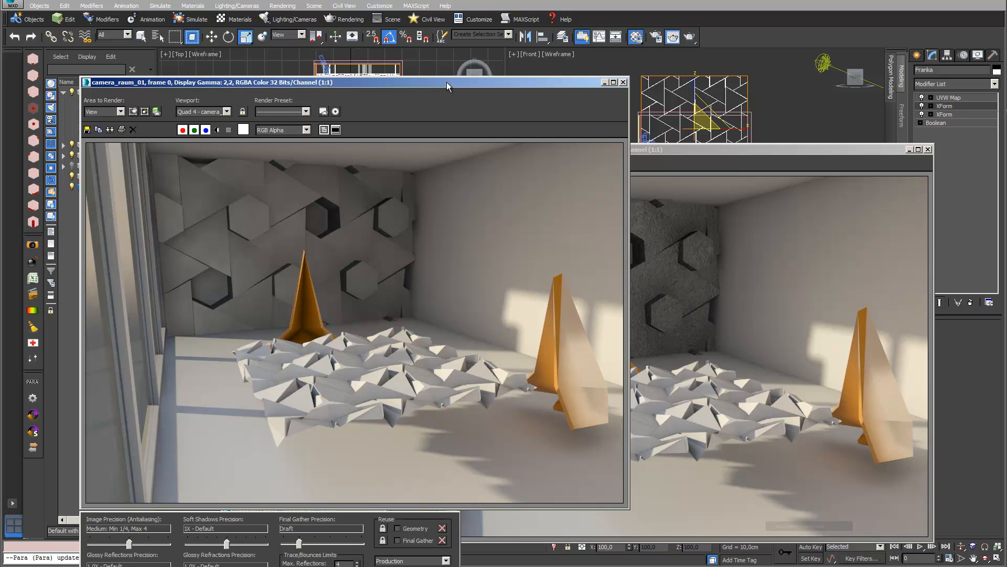
left_click_drag(446, 82, 408, 75)
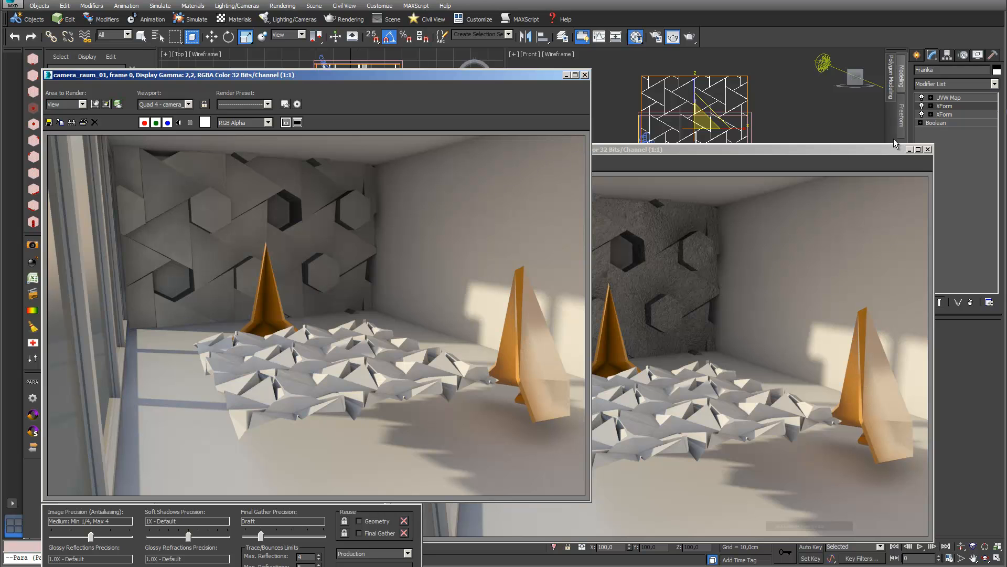
left_click(691, 149)
left_click_drag(646, 149, 695, 149)
left_click_drag(357, 73, 313, 320)
mouse_move(625, 148)
left_mouse_down()
mouse_move(690, 416)
mouse_move(682, 564)
left_mouse_up()
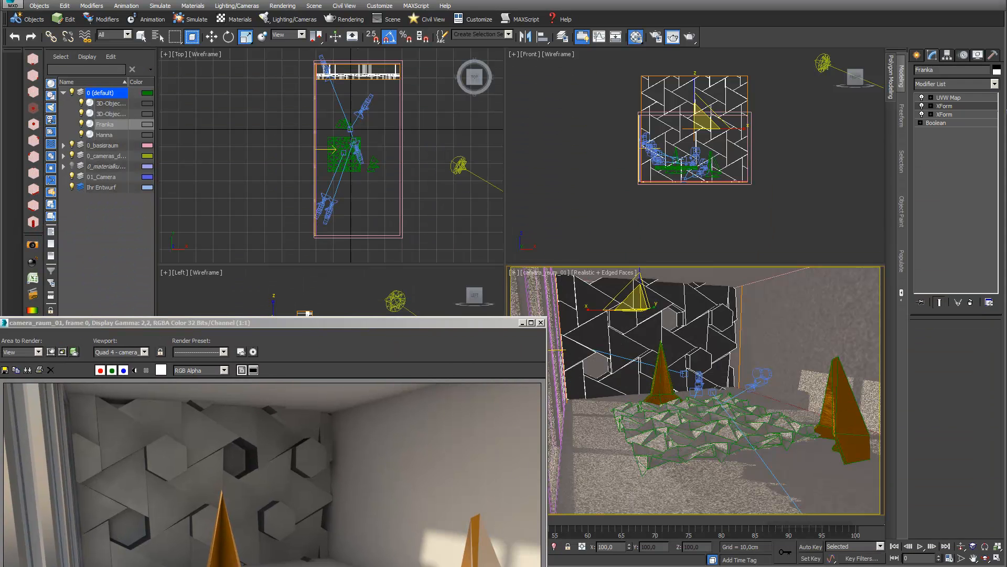
Step: Clear the render window from the viewports and add an Edit Poly modifier above the wall panel's UVW Map
left_click(211, 37)
left_click(596, 336)
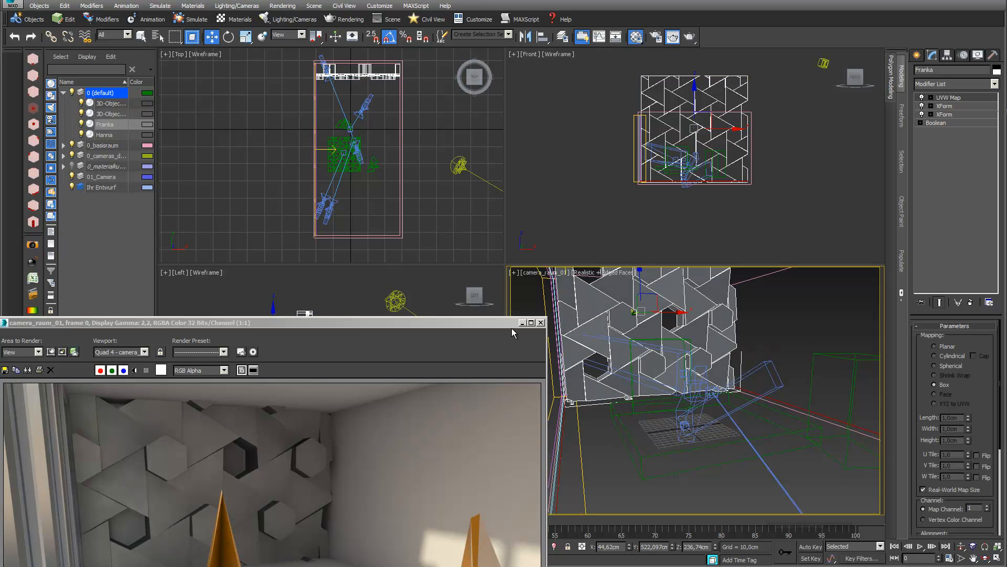
left_click_drag(506, 324, 532, 561)
left_click(995, 84)
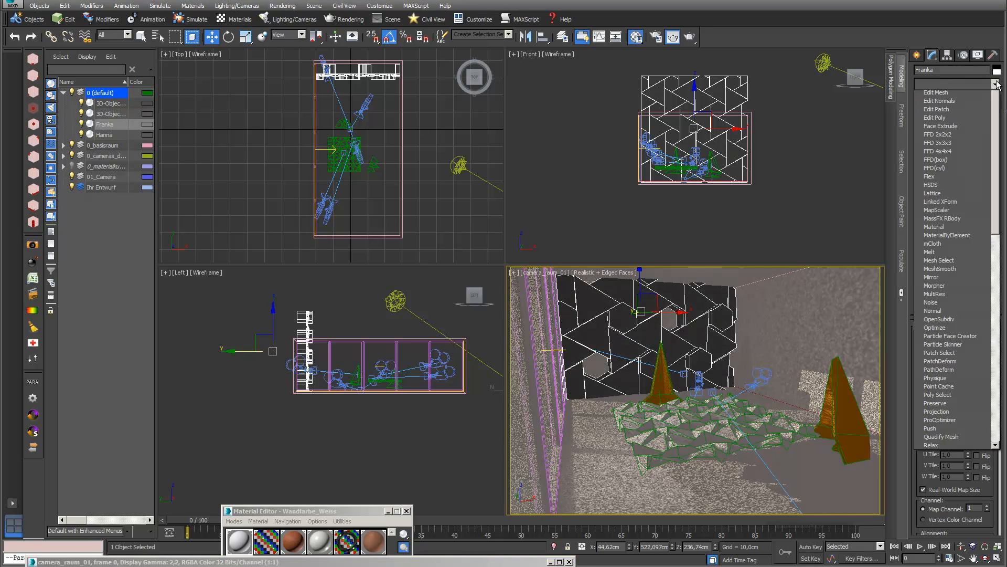
scroll(999, 111, "down", 3)
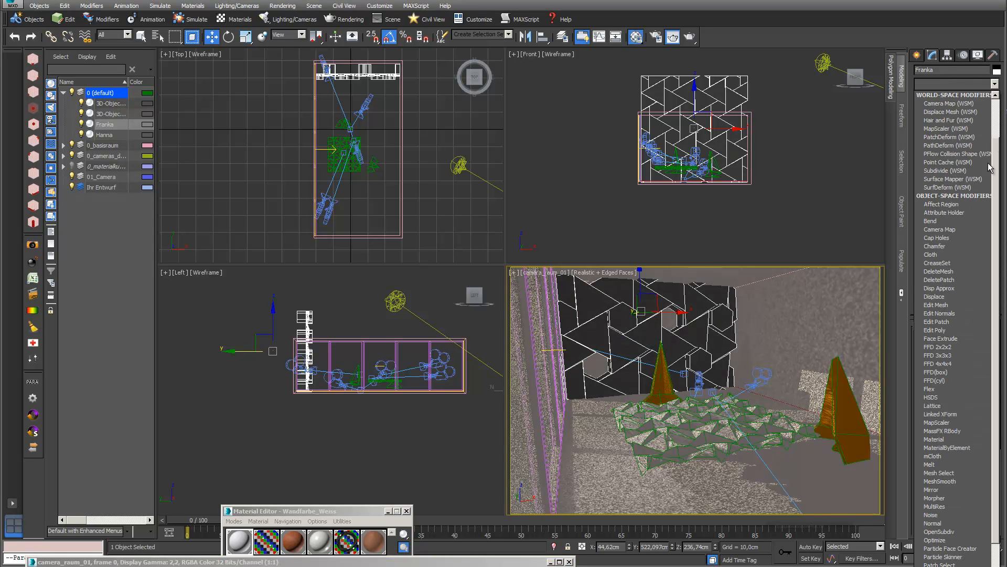
left_click(951, 329)
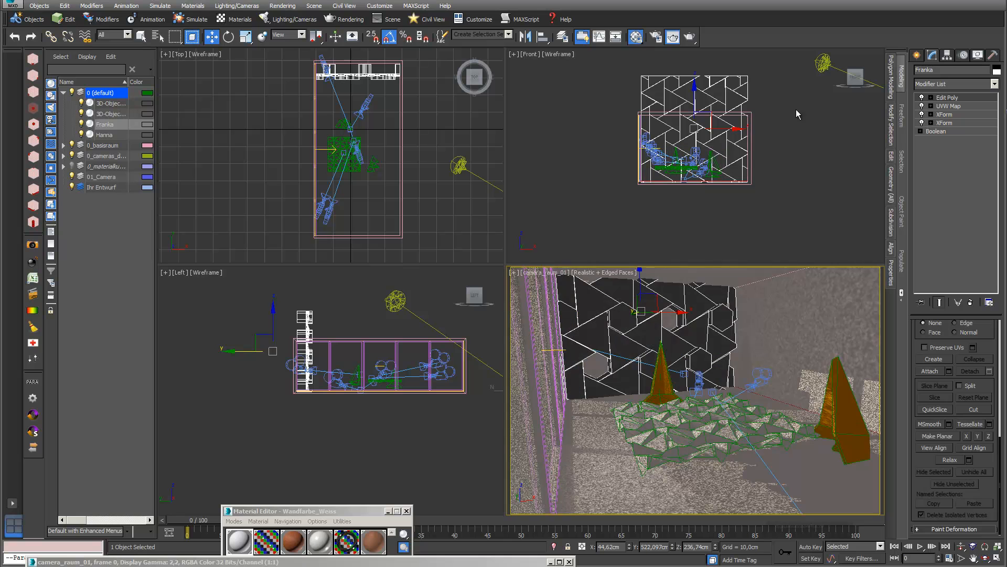
Step: Replace the Konturrendering material in the first slot of the Material Editor's last row with a Multi/Sub-Object material
left_click_drag(352, 513, 373, 92)
left_click(266, 200)
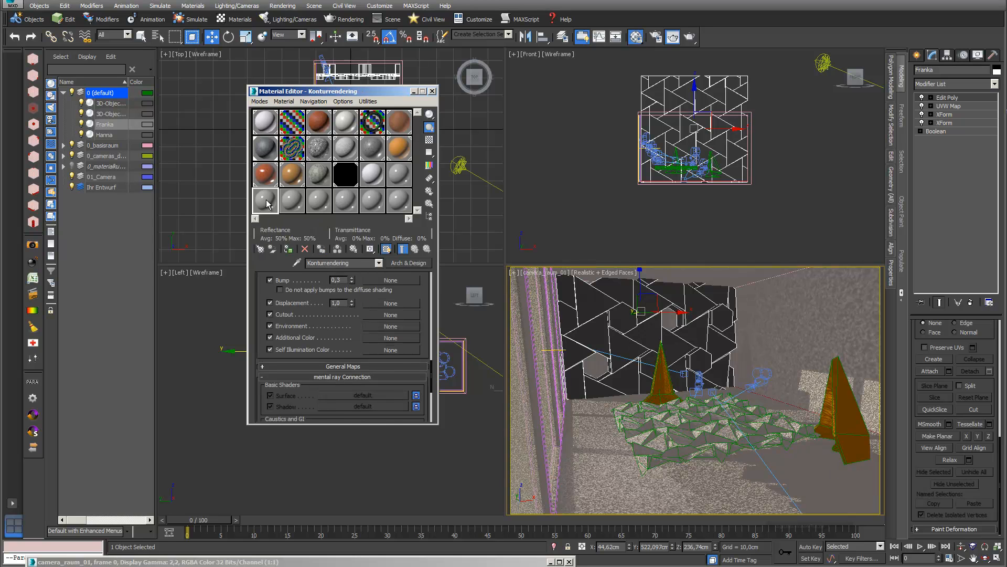
left_click(259, 249)
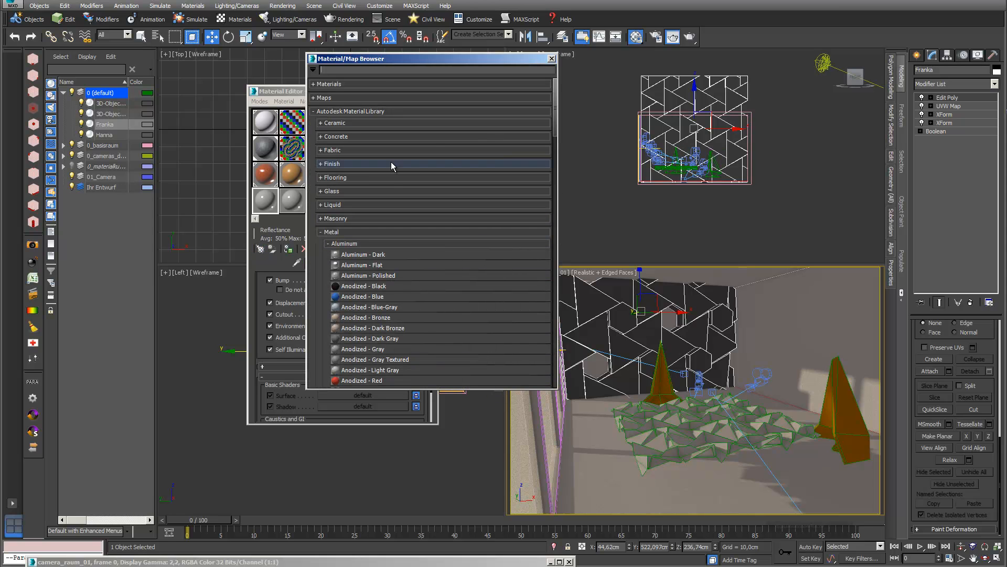
left_click(315, 85)
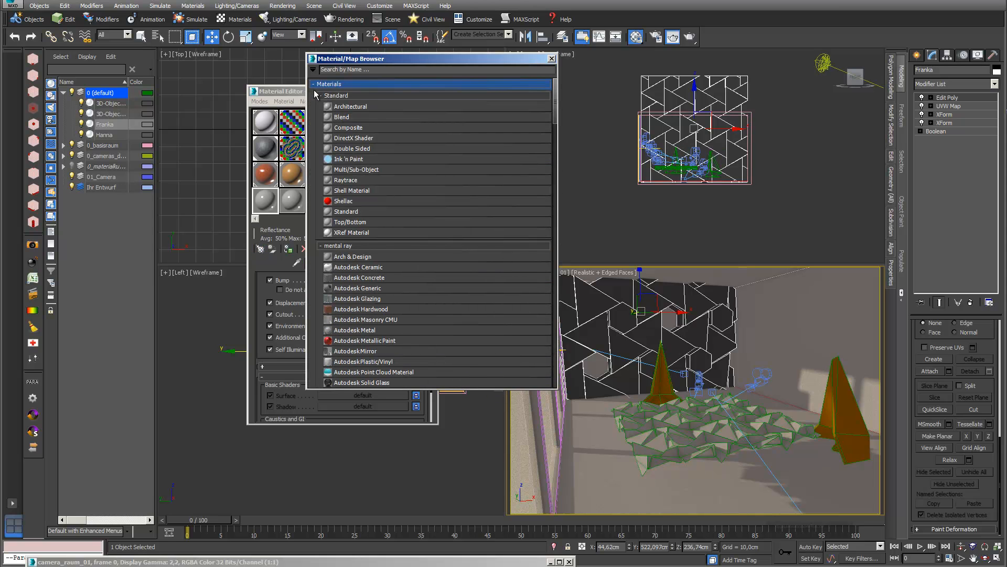
double_click(349, 170)
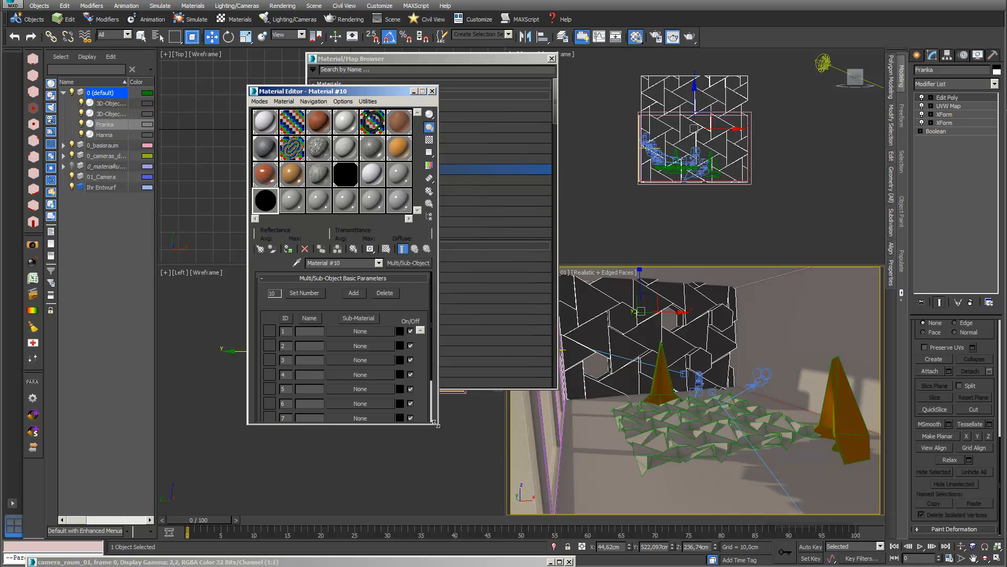
Step: Set the number of sub-materials in the Multi/Sub-Object material to 2
left_click_drag(437, 424, 438, 517)
left_click(315, 294)
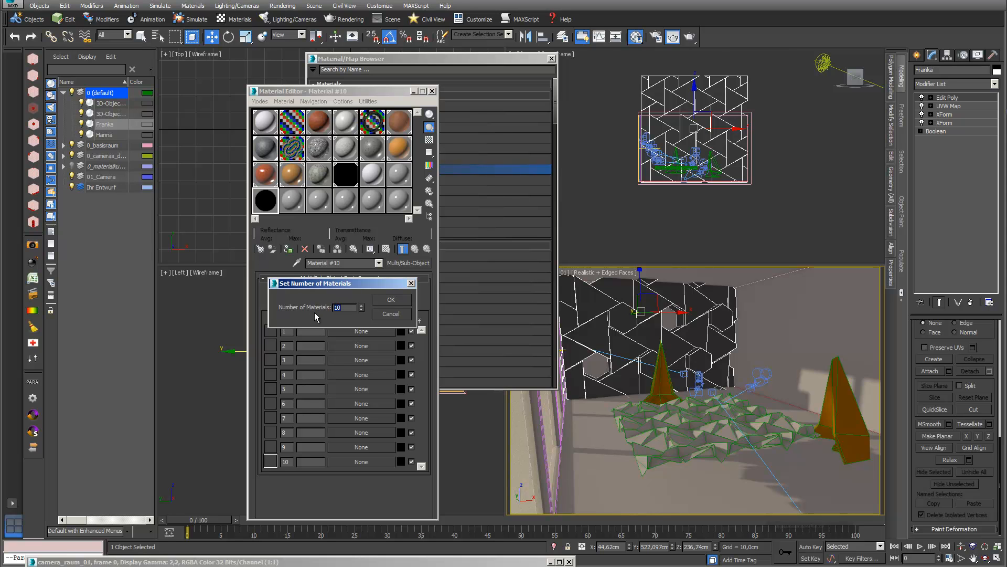
left_click(391, 301)
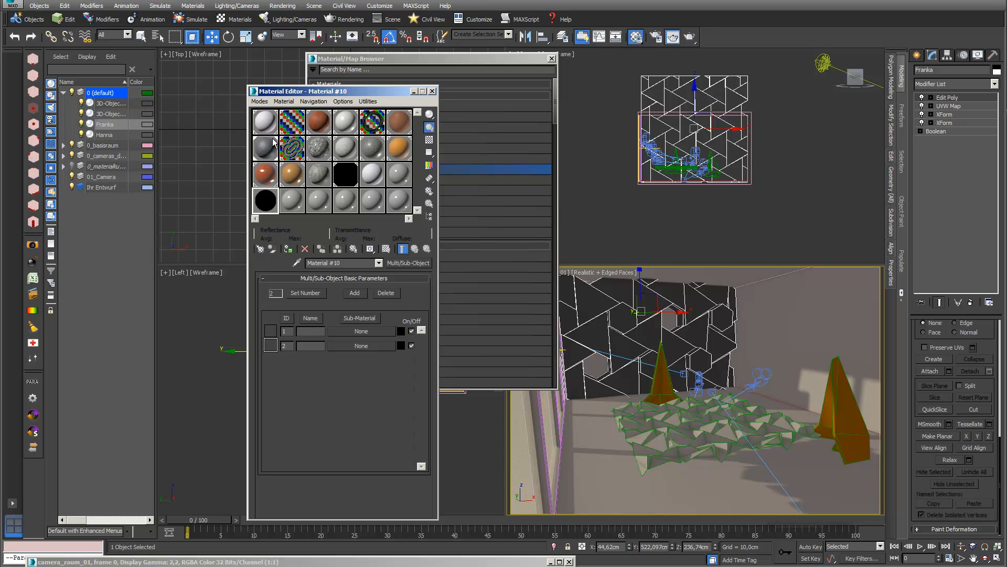
Step: Assign the Beton material from the sample slots to sub-material 1 as an instance and return to the parent material
left_click(373, 331)
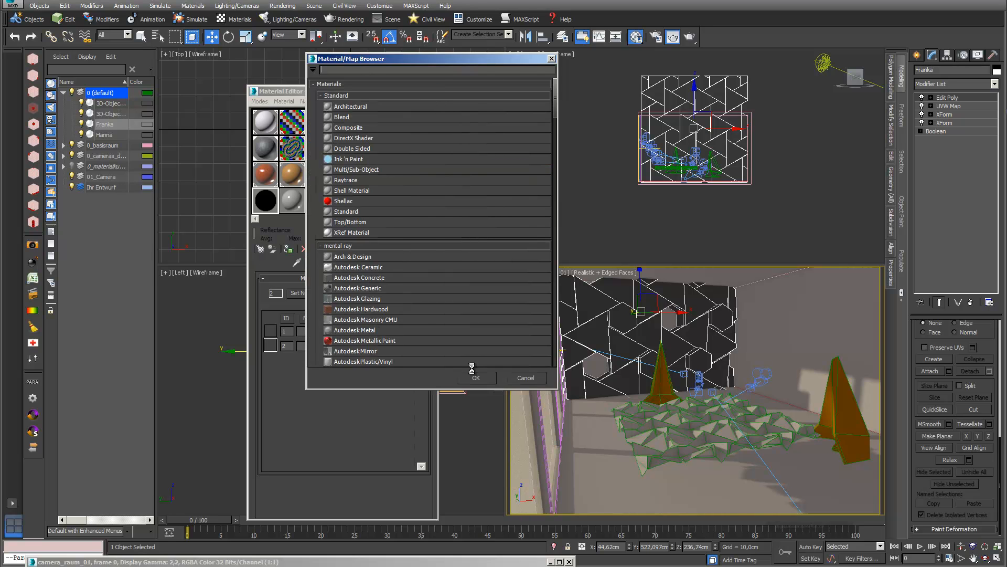
left_click_drag(555, 106, 554, 352)
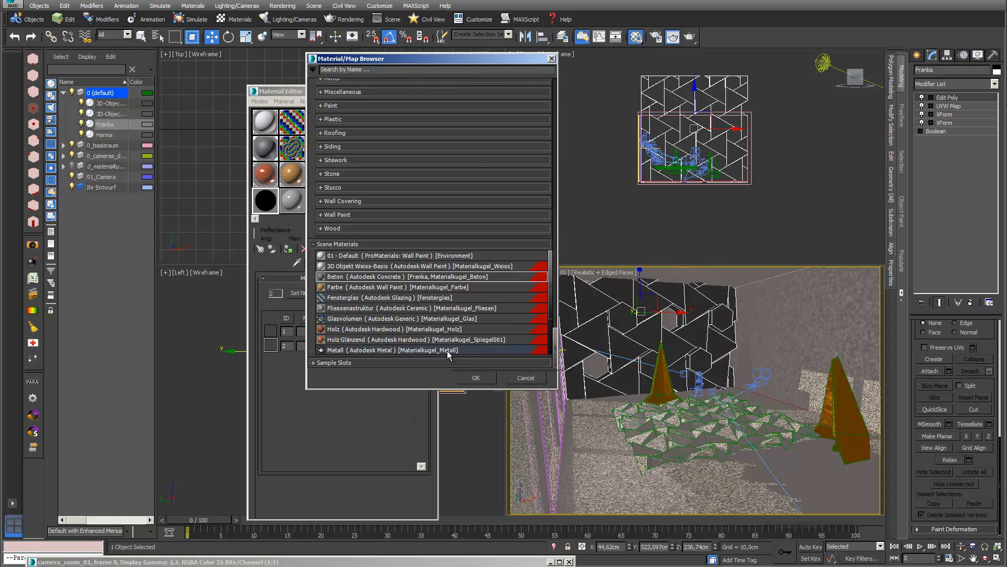
left_click(363, 362)
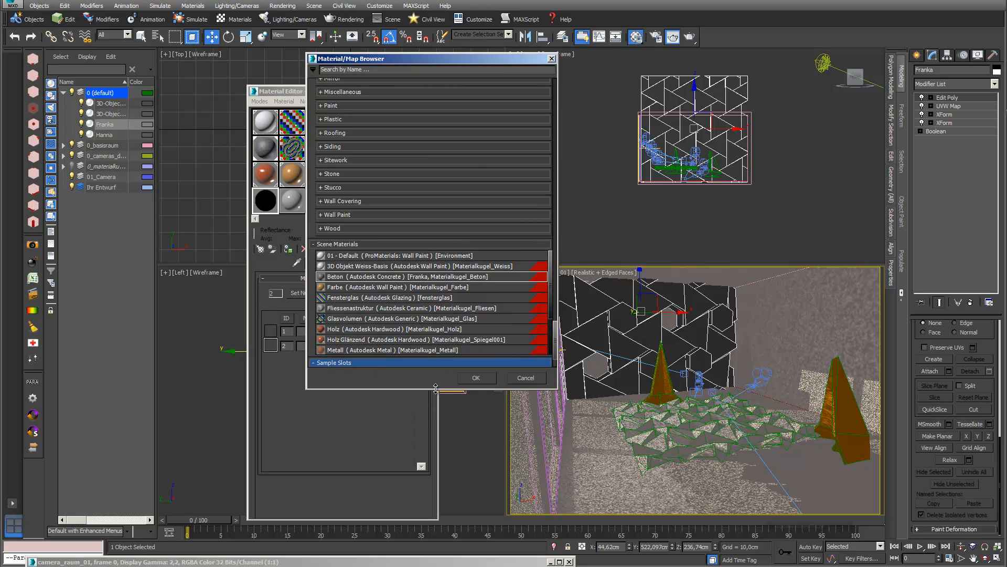
left_click_drag(435, 388, 437, 552)
scroll(436, 459, "up", 3)
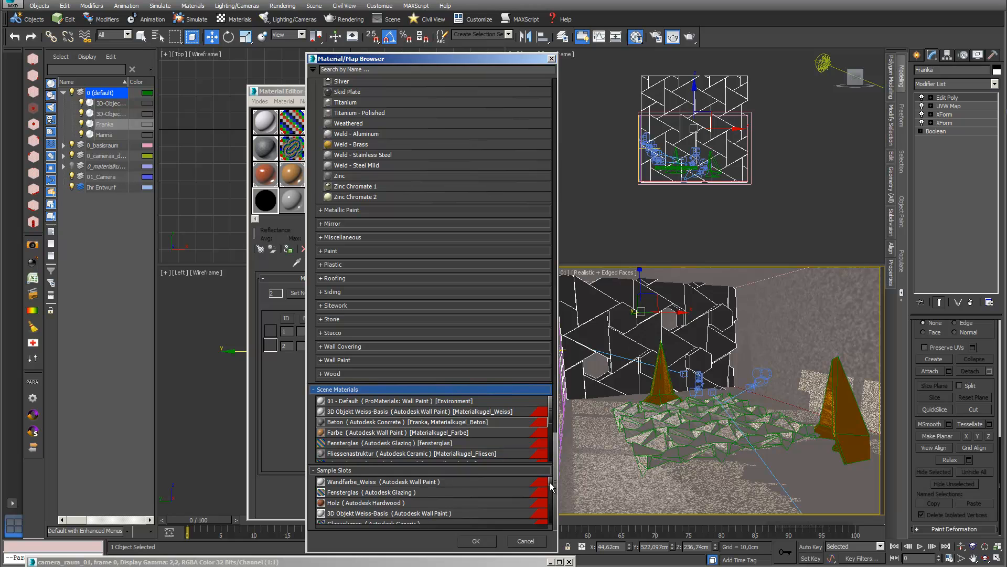
scroll(550, 485, "down", 1)
scroll(550, 487, "down", 1)
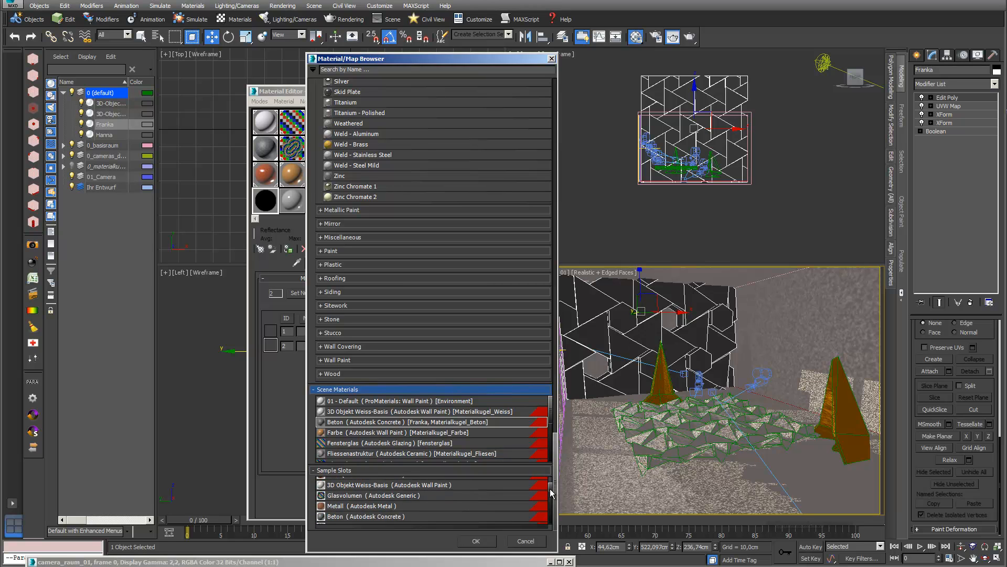
double_click(372, 518)
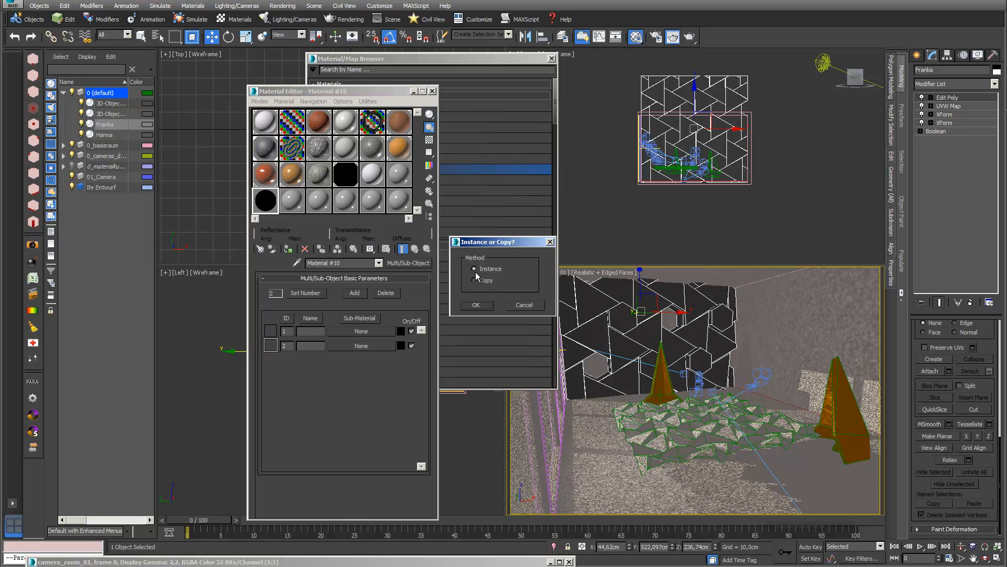
left_click(477, 304)
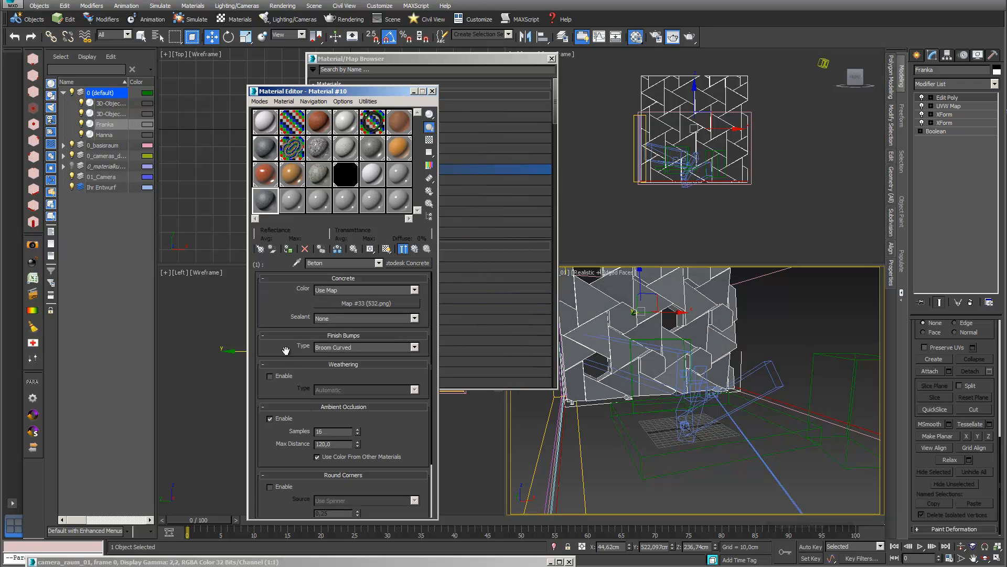
left_click(414, 250)
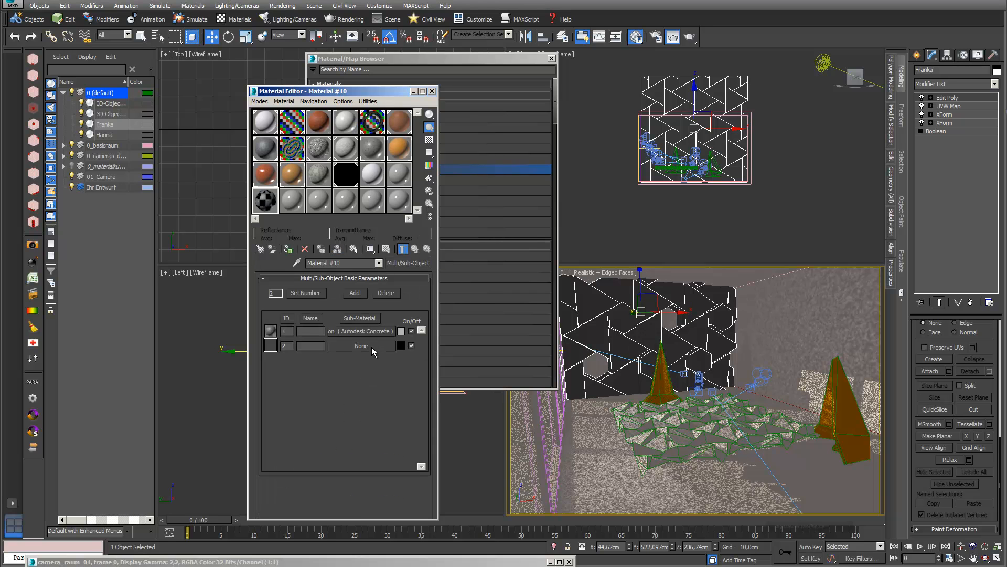
Step: Assign the Metall material from the sample slots to sub-material 2 as an instance and return to the parent material
left_click(361, 345)
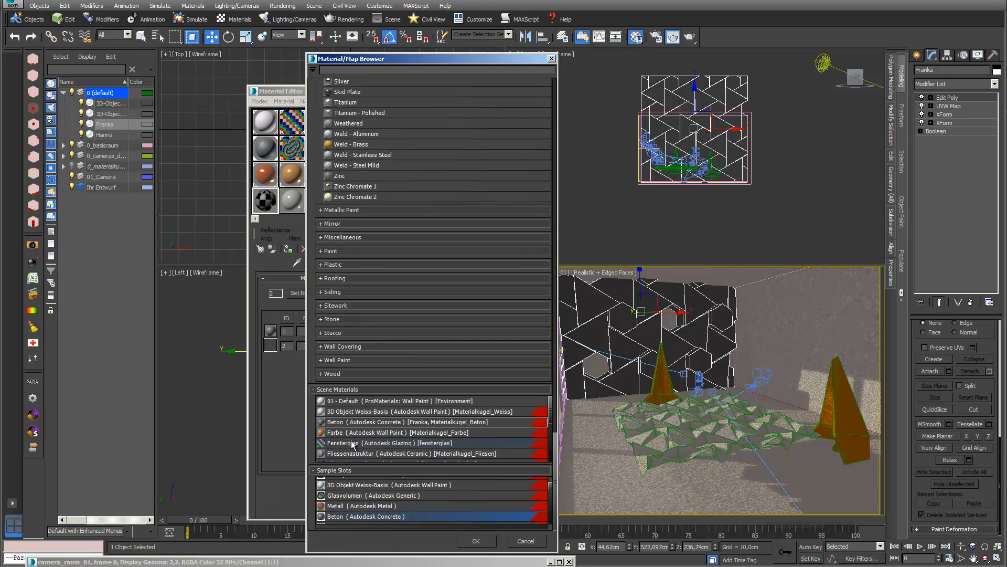
left_click(325, 505)
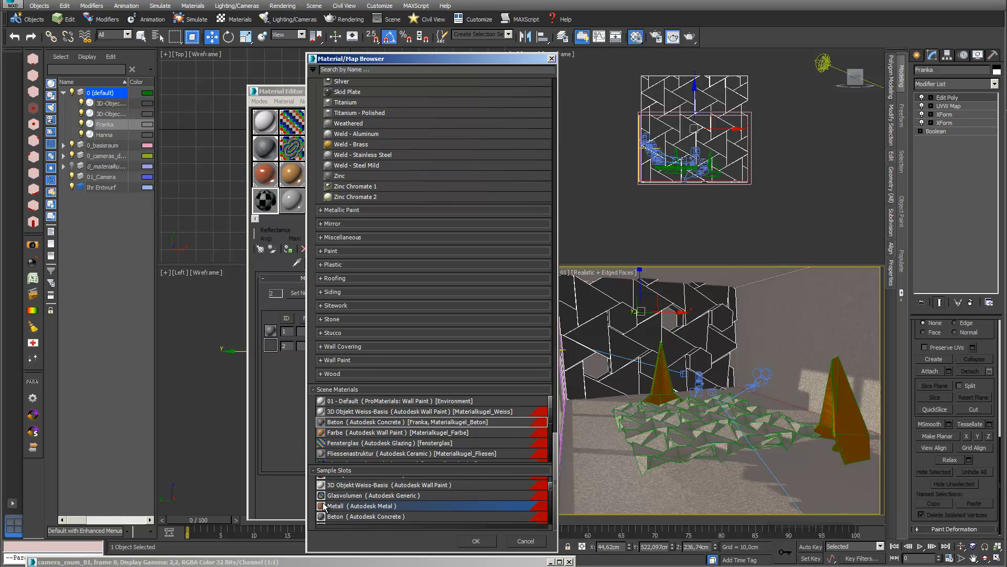
left_click_drag(388, 58, 546, 42)
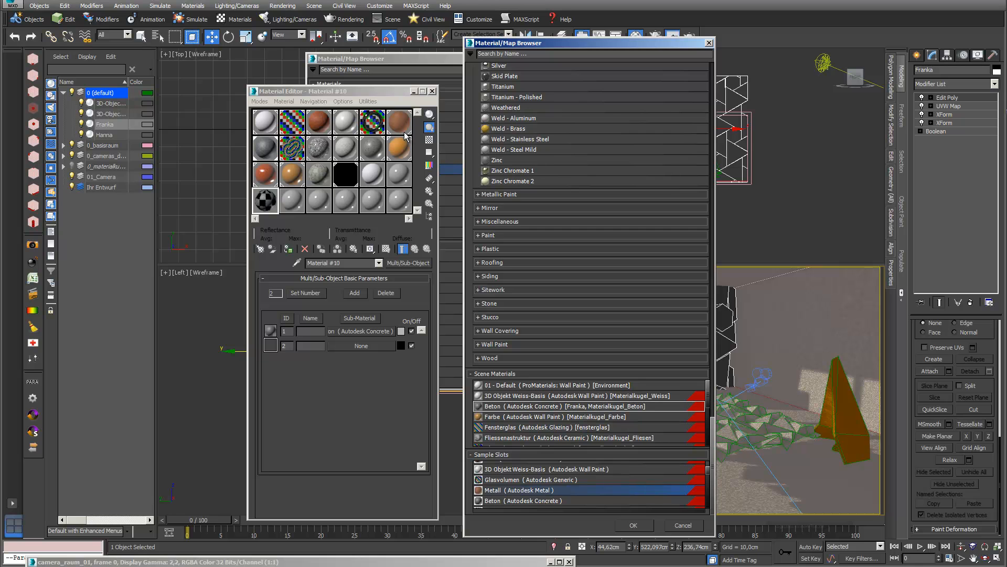
double_click(481, 490)
left_click(477, 305)
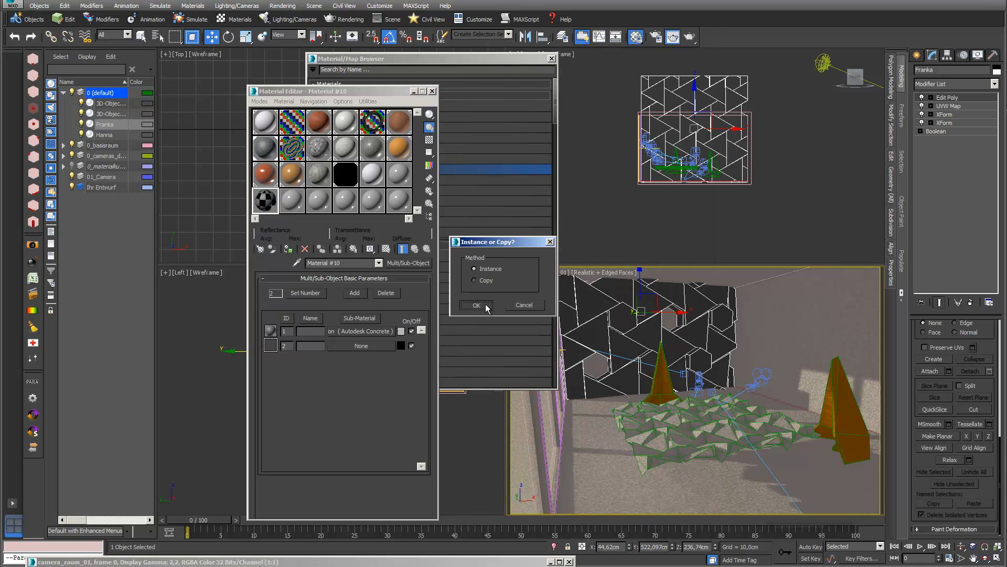
left_click(415, 251)
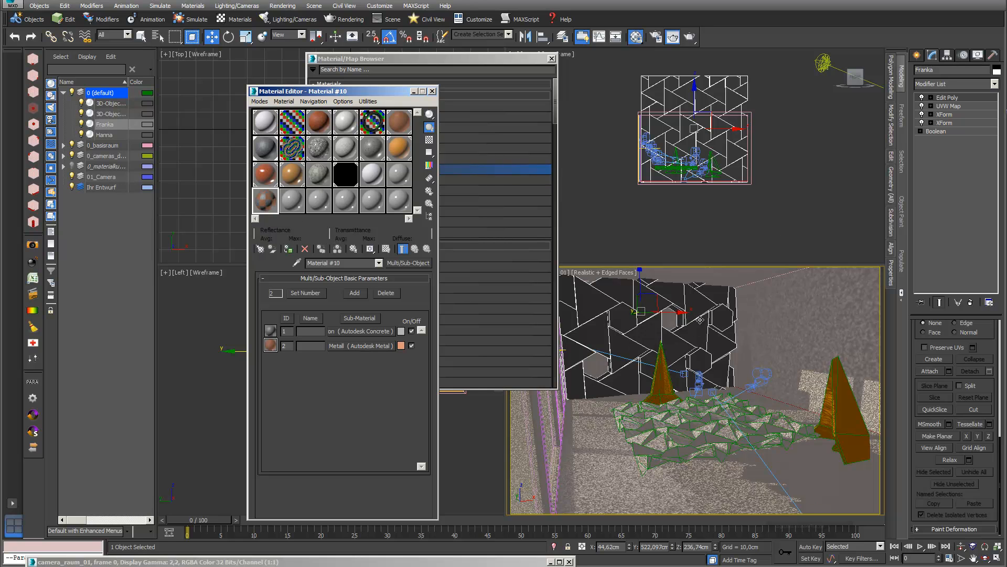
Step: Assign the Multi/Sub-Object material to the wall panel and open its Edit Poly modifier at polygon level
left_click(289, 250)
left_click_drag(265, 200, 607, 313)
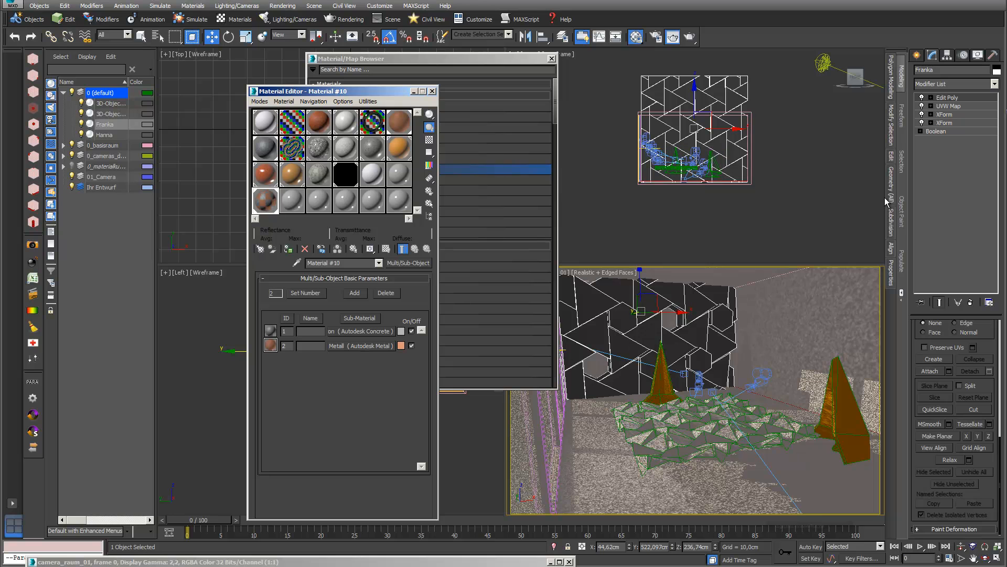
left_click(930, 97)
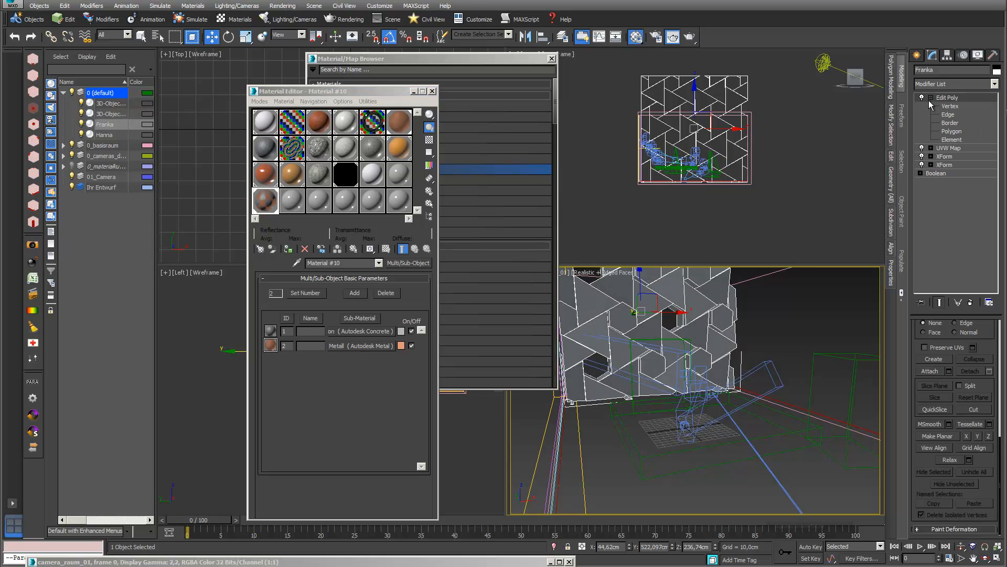
left_click(953, 132)
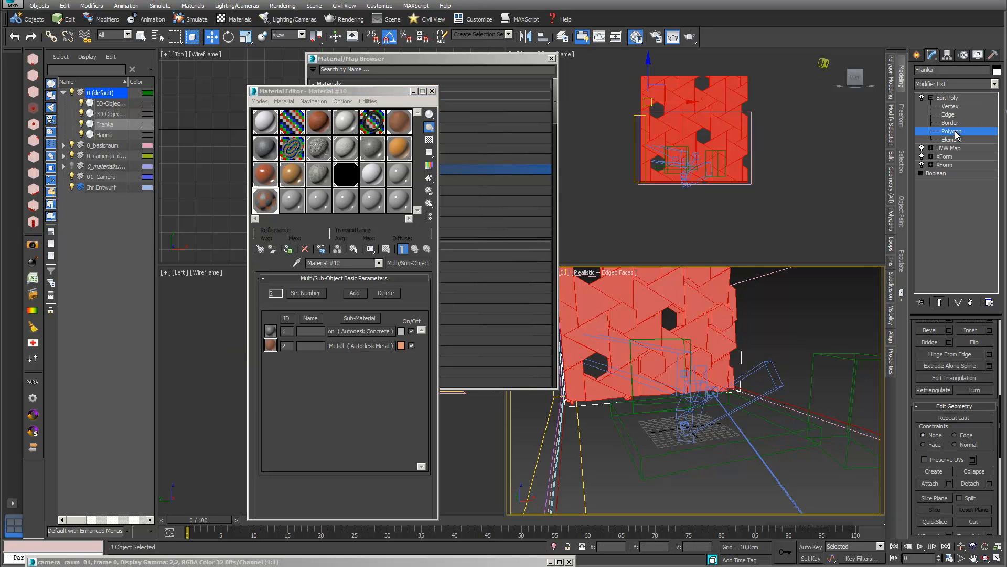
scroll(985, 452, "down", 8)
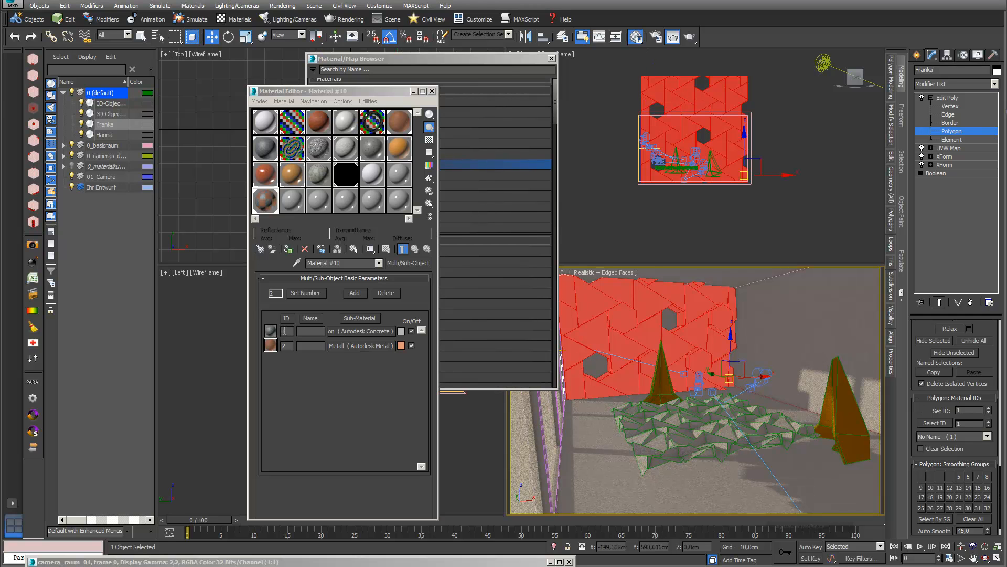
Step: Try material ID 2 on all of the wall panel's polygons and set them back to ID 1
left_click(988, 409)
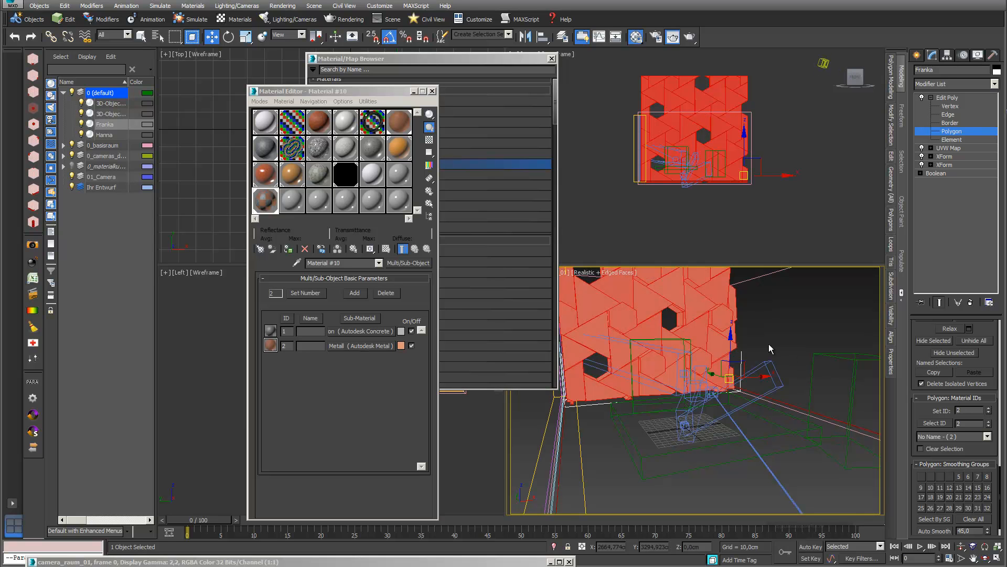
left_click(770, 344)
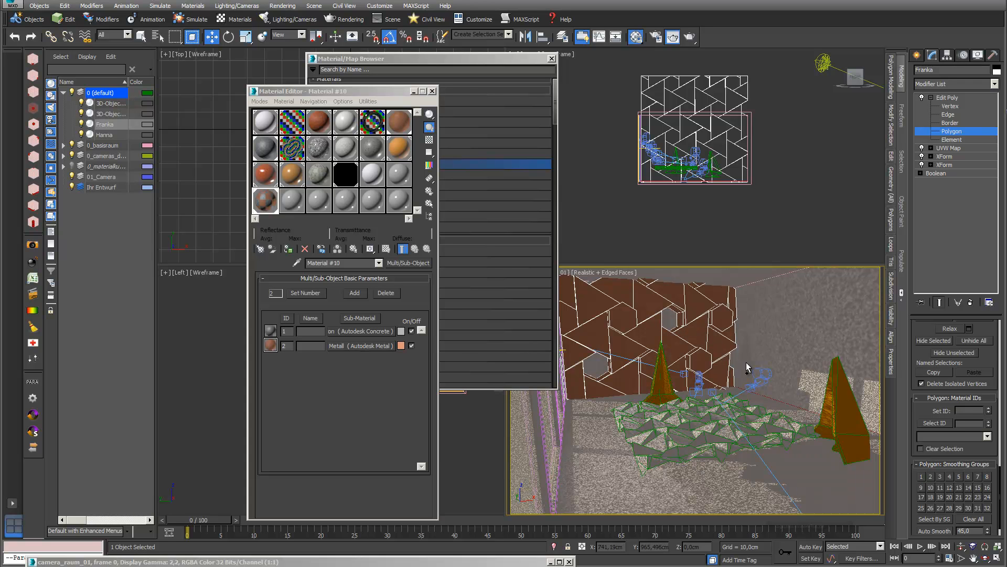
key("ctrl+a")
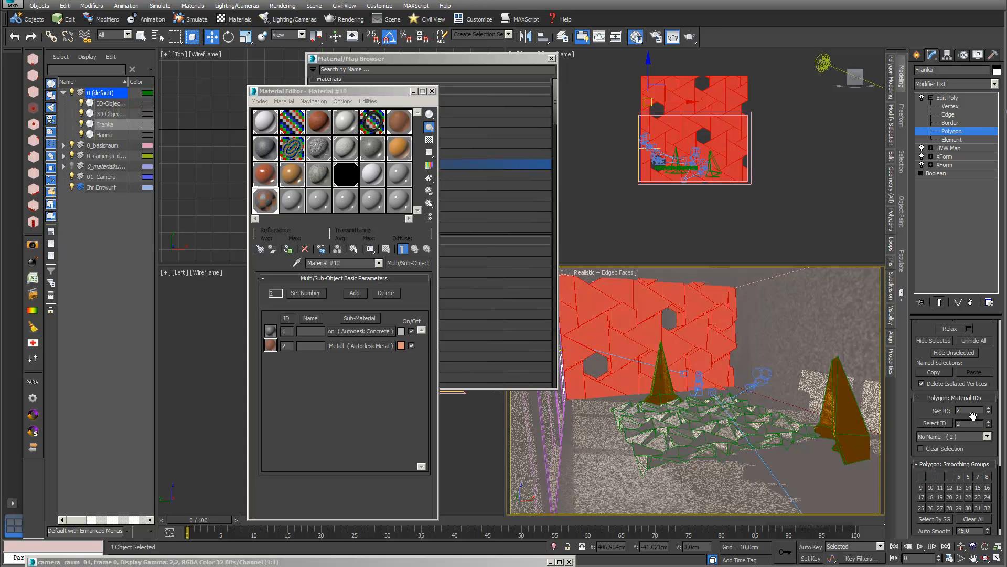
left_click(989, 414)
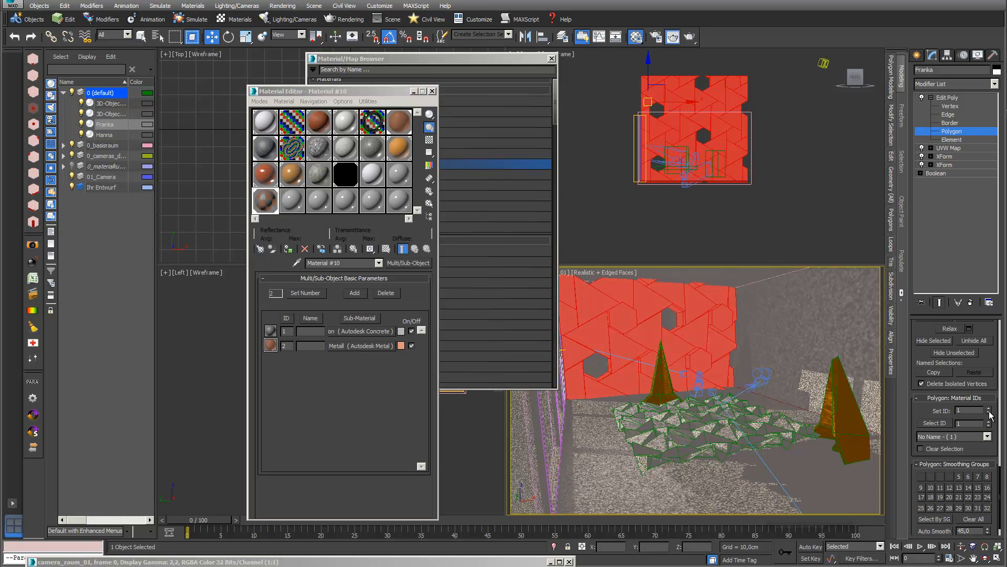
Step: Give four hexagonal polygons of the wall panel material ID 2 and leave polygon level
left_click(648, 368)
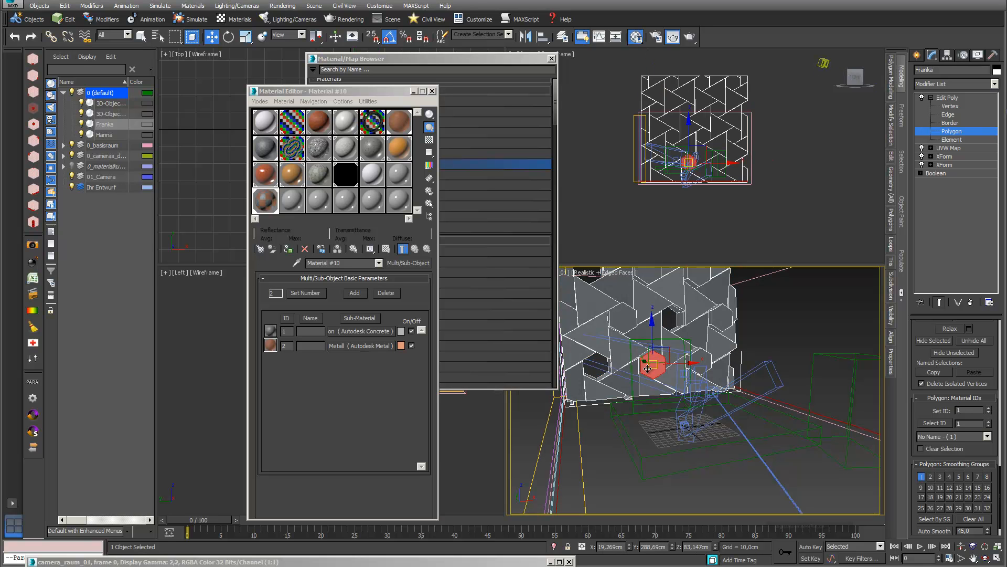
left_click(628, 321, "ctrl")
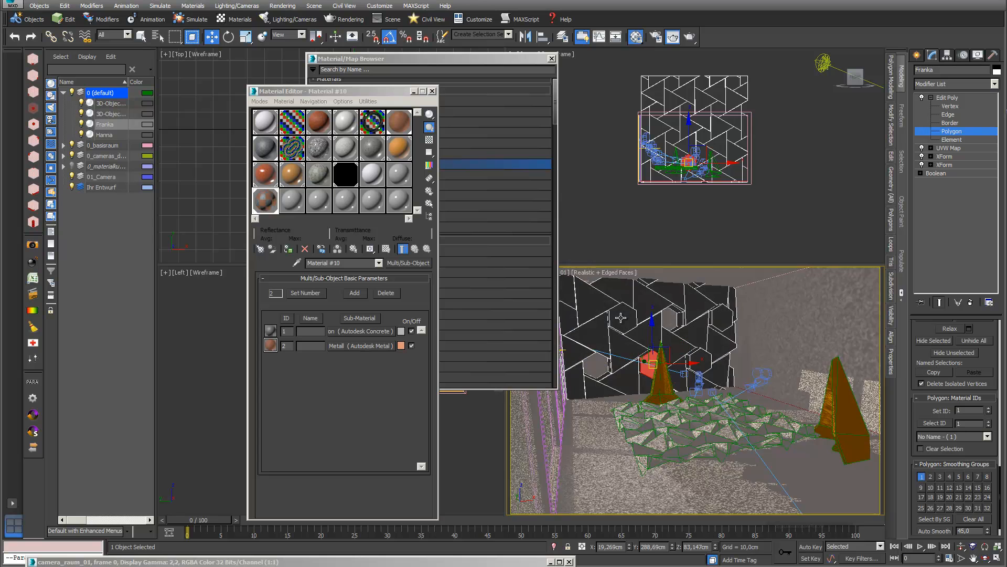
left_click(723, 316, "ctrl")
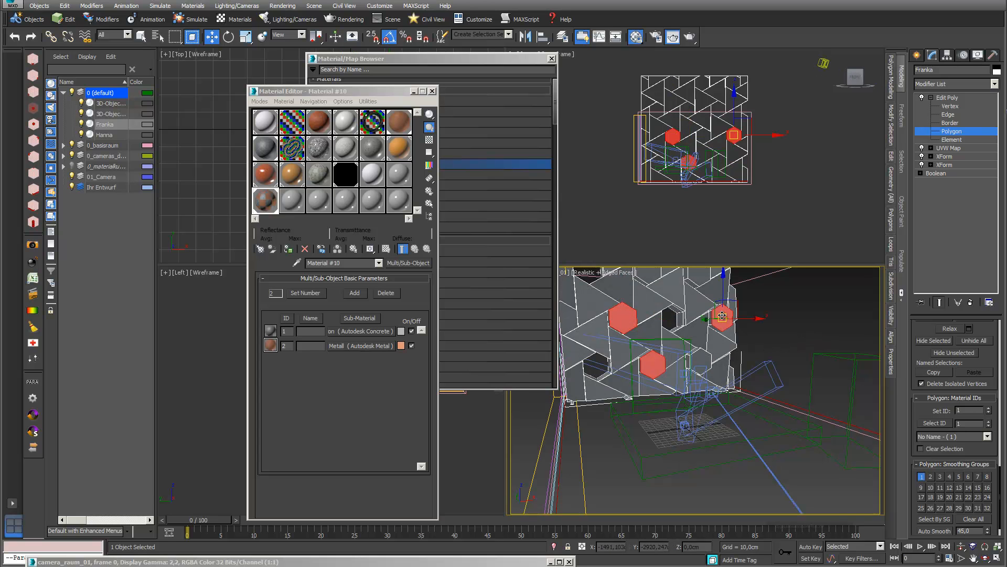
left_click(702, 363, "ctrl")
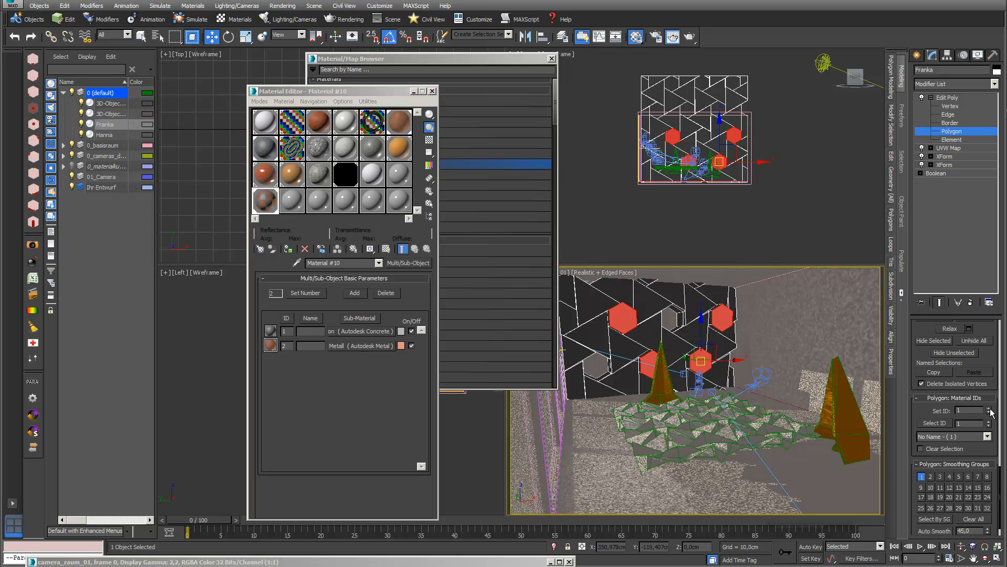
left_click(990, 408)
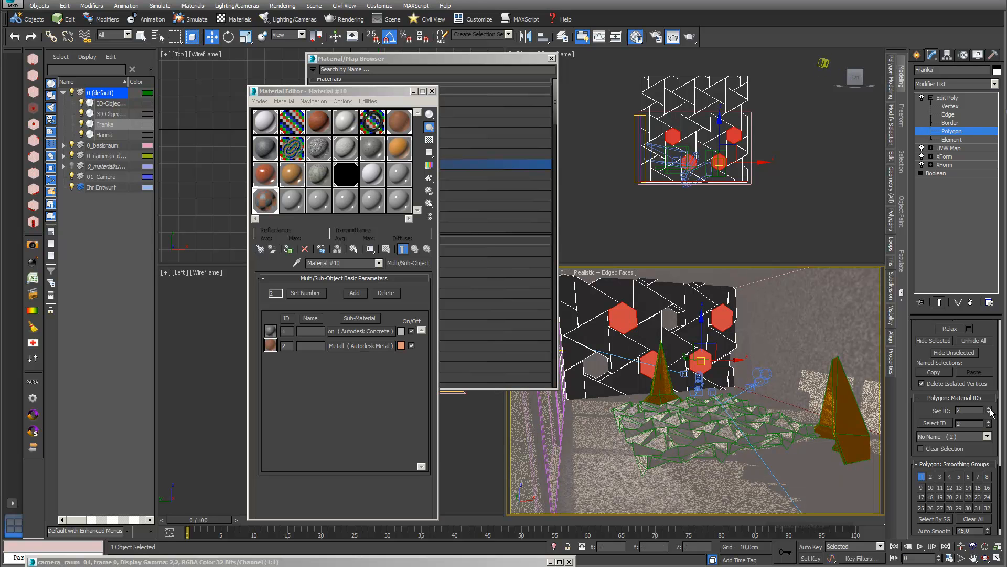
left_click(933, 98)
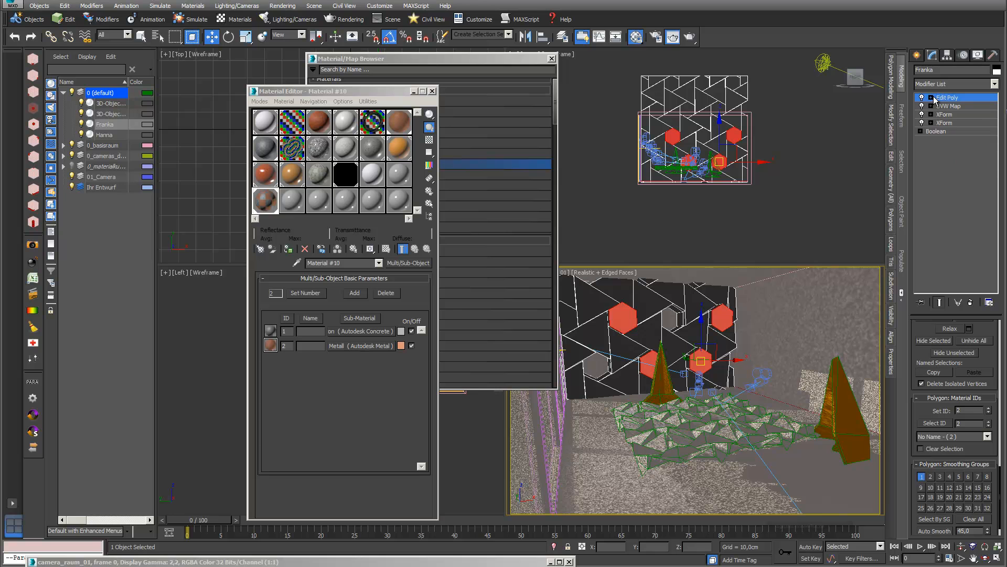
left_click(960, 190)
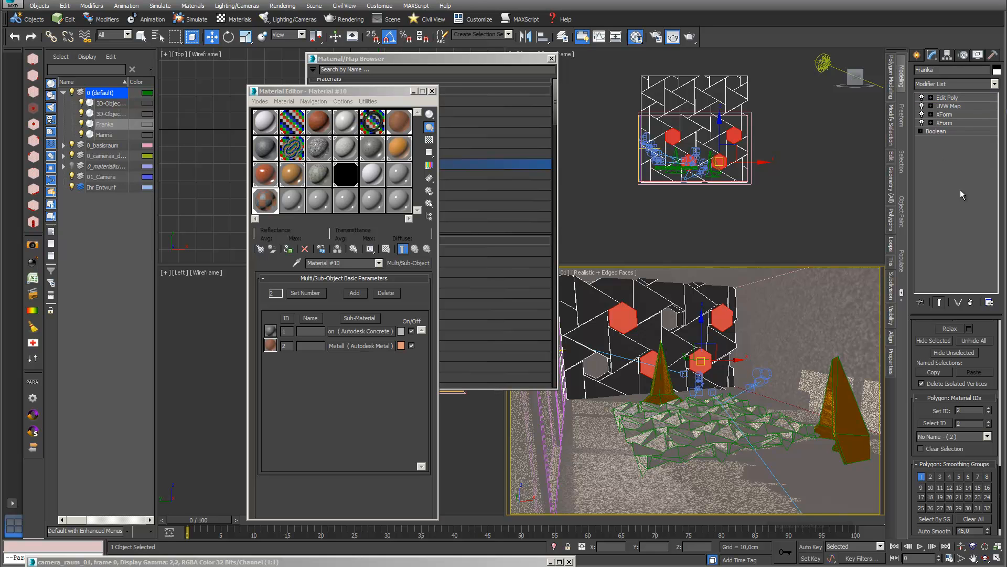
left_click(804, 330)
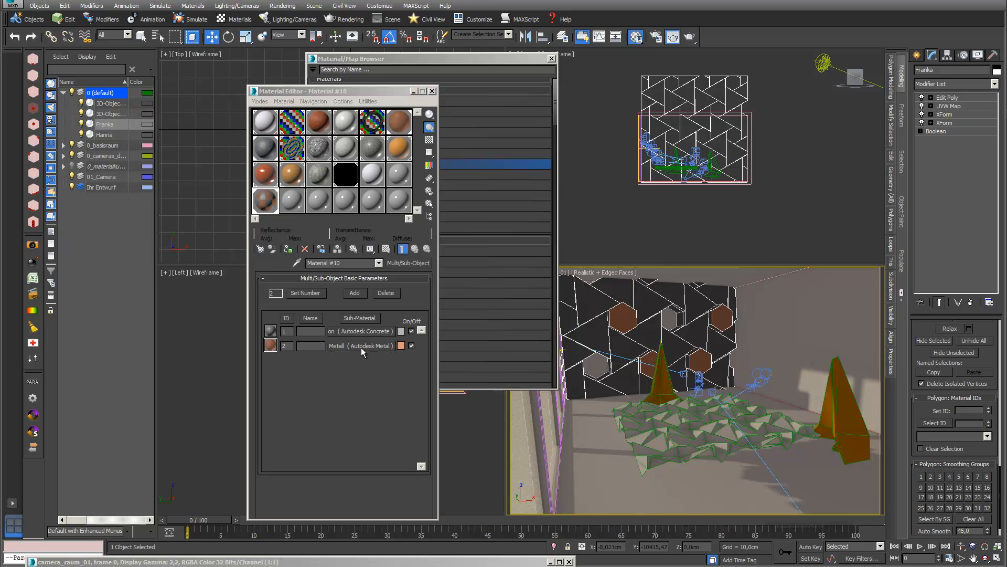
Step: Move the material windows aside, select Daylight001 by name and open its motion parameters
left_click_drag(380, 93, 360, 322)
left_click_drag(471, 58, 500, 379)
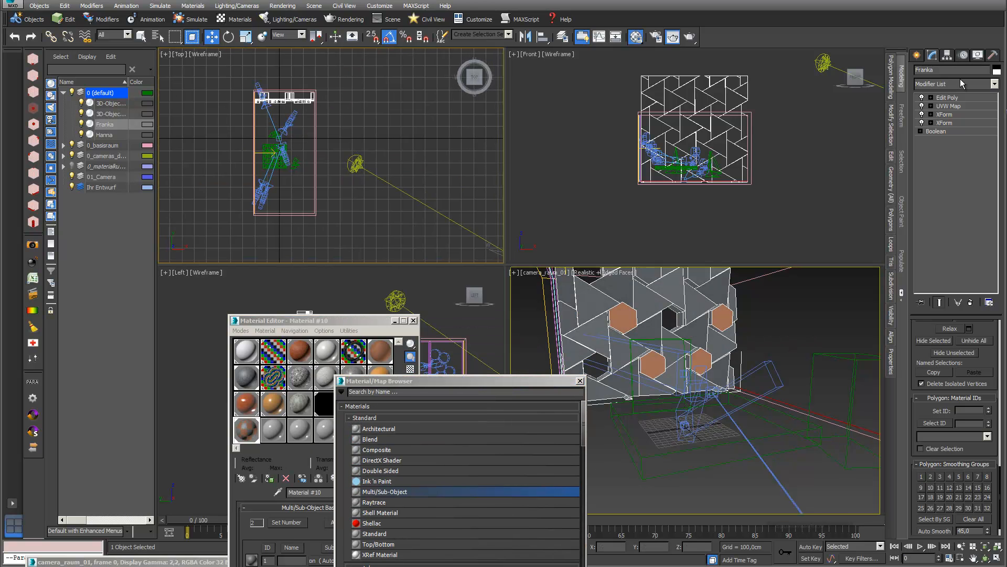
scroll(375, 170, "down", 2)
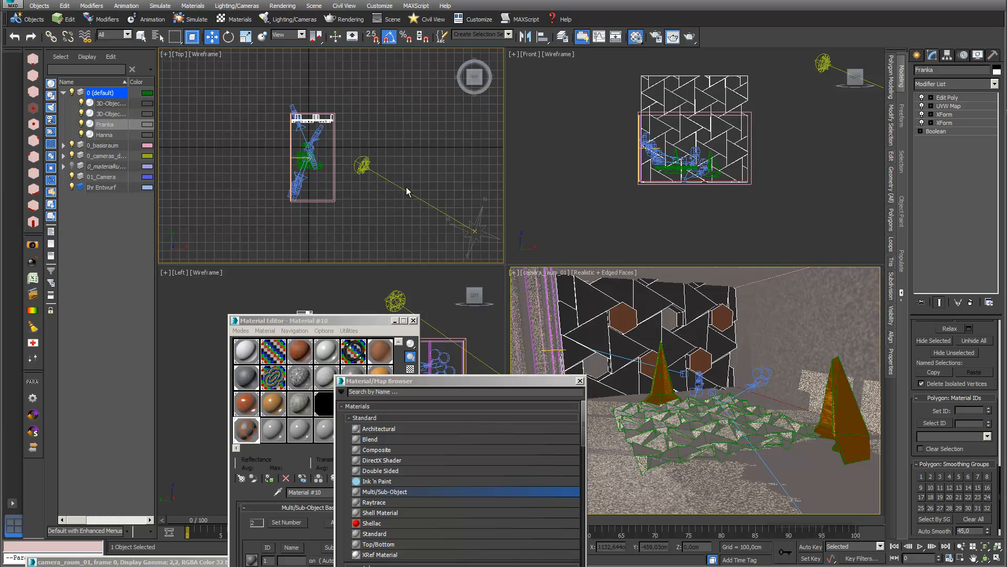
key("h")
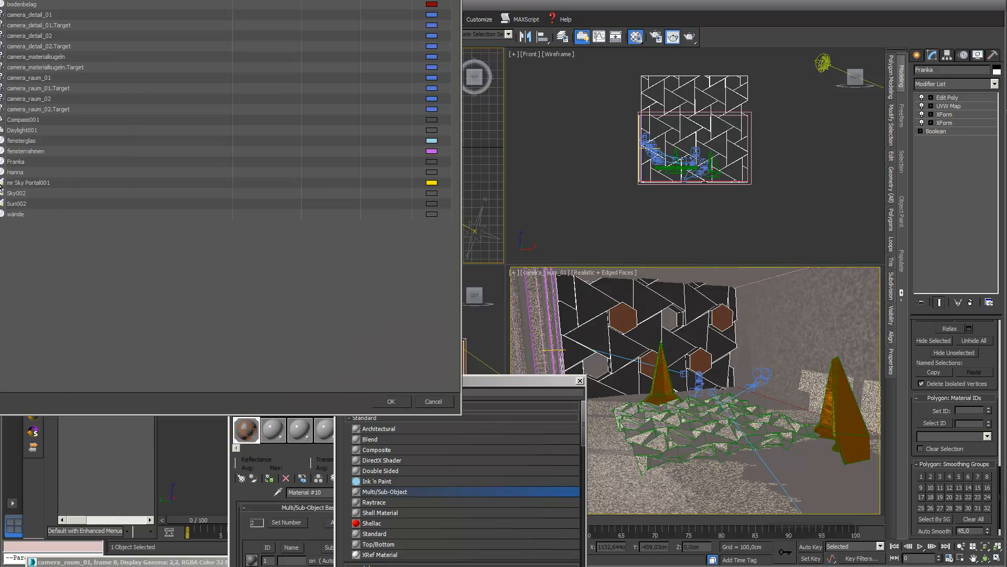
left_click(30, 131)
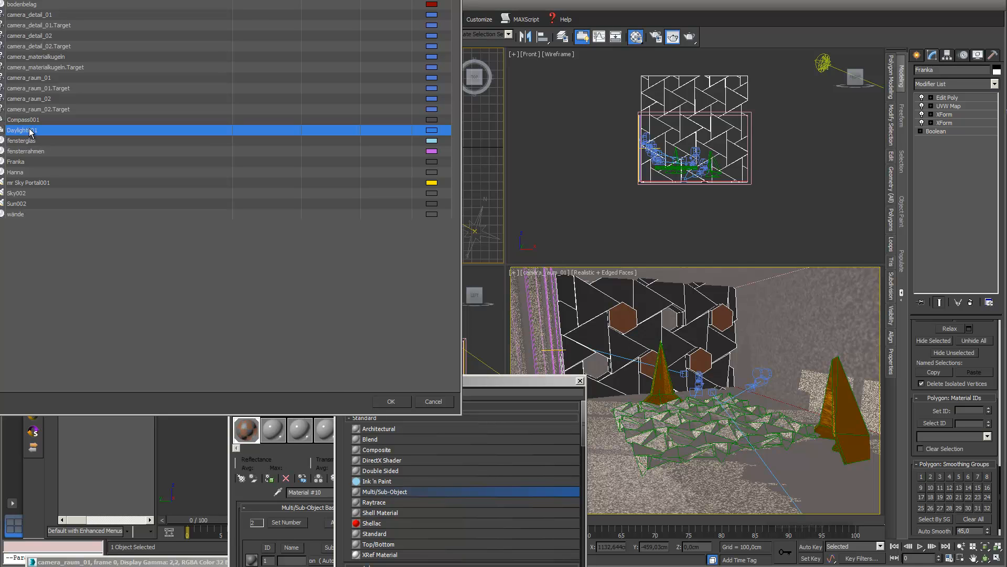
left_click(404, 398)
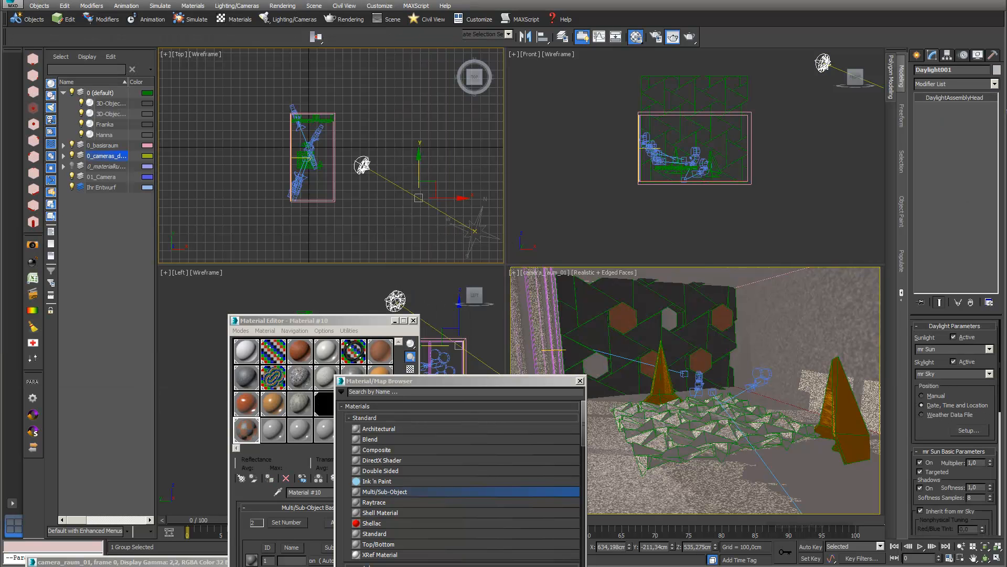
left_click(963, 56)
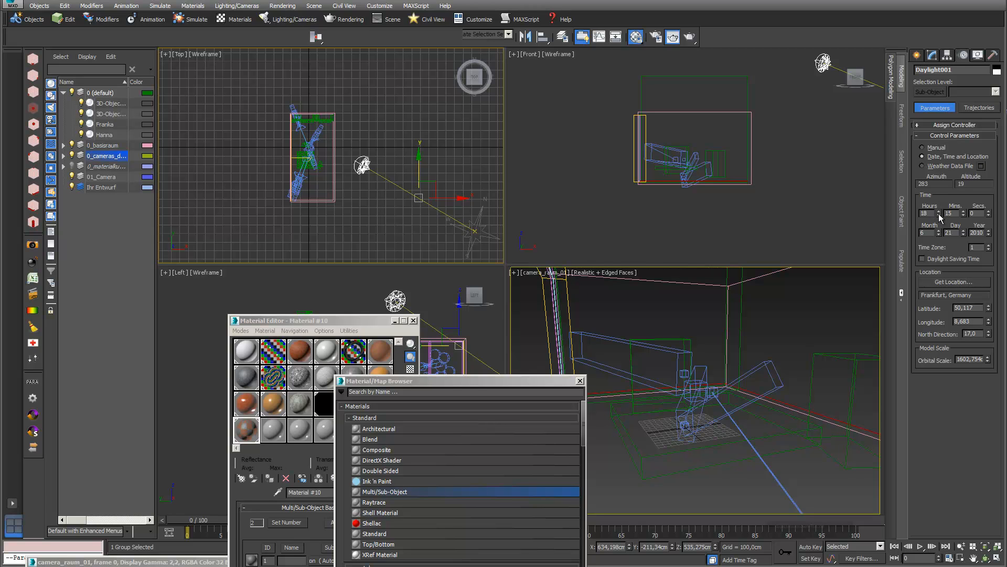
Step: Try hours 19 and 20 for the daylight's time and return to 19
left_click_drag(940, 215, 933, 211)
scroll(751, 175, "down", 3)
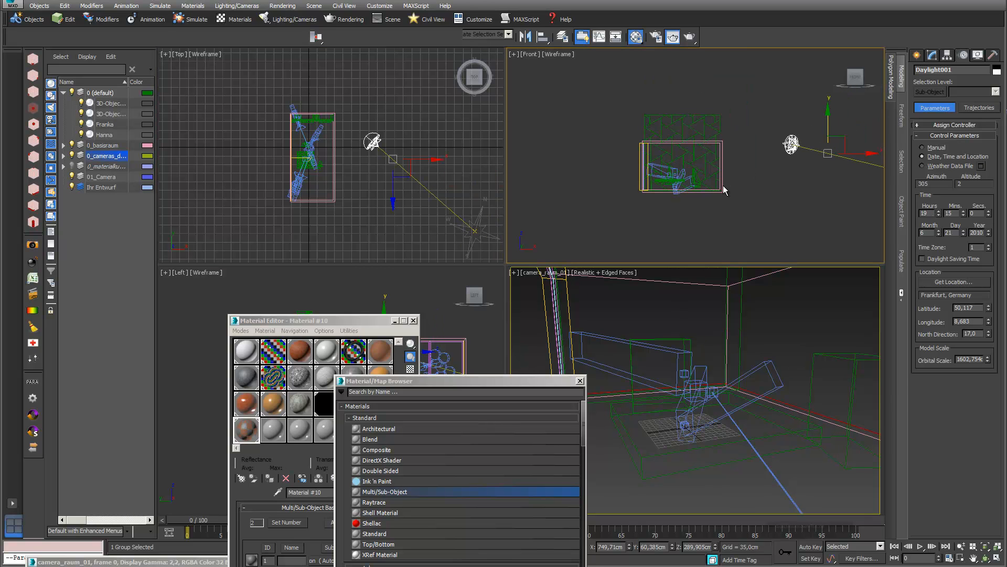
left_click(939, 212)
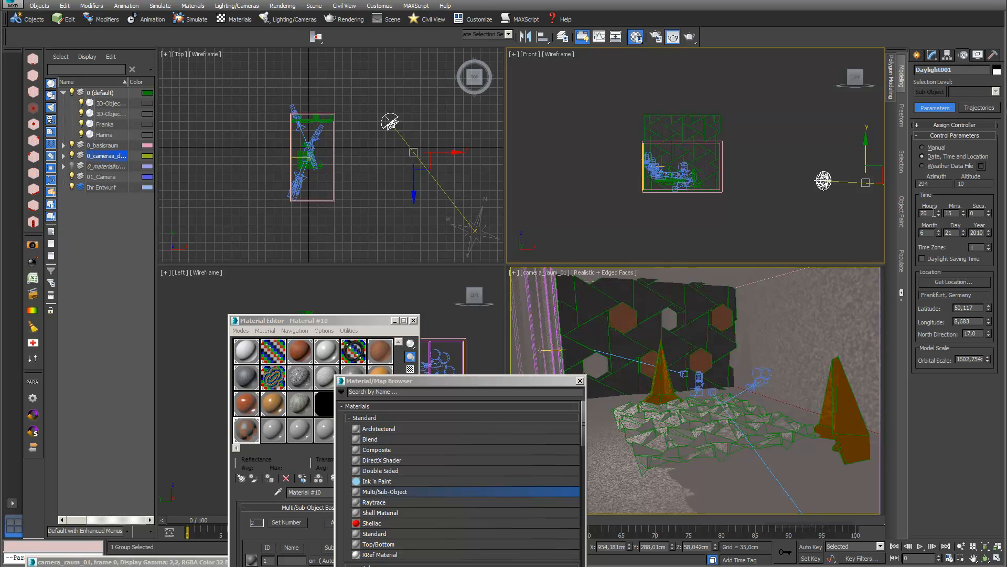
left_click(939, 212)
left_click(939, 215)
left_click(939, 215)
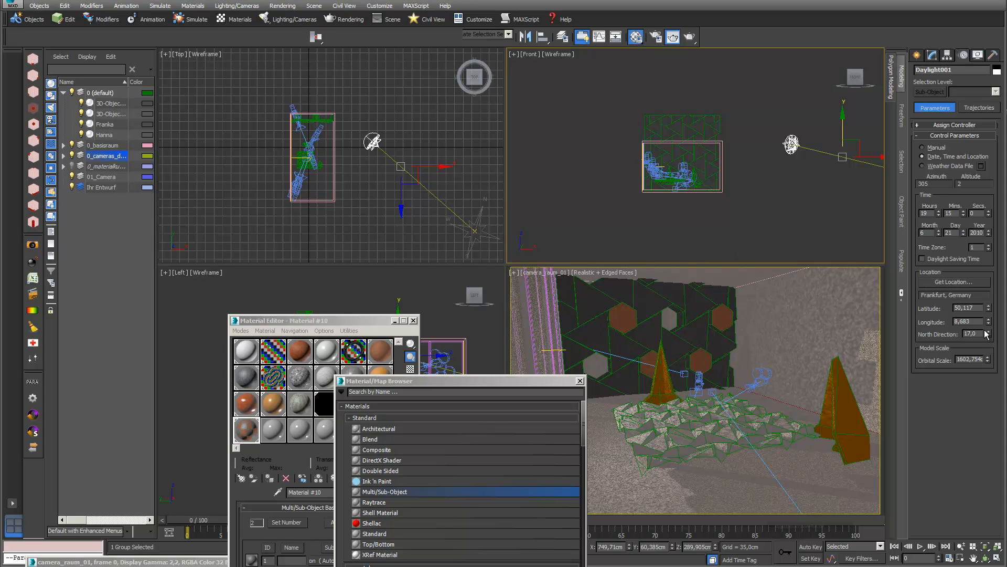
Step: Set the daylight's north direction to 23 and its hour to 17
mouse_move(990, 334)
left_mouse_down()
mouse_move(984, 320)
mouse_move(986, 333)
left_mouse_up()
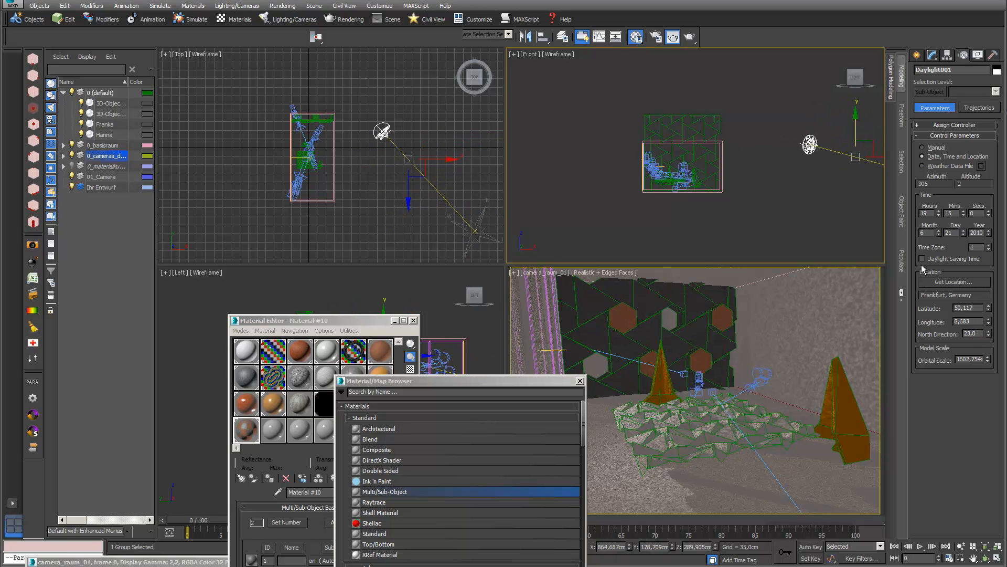
left_click(939, 212)
left_click(939, 215)
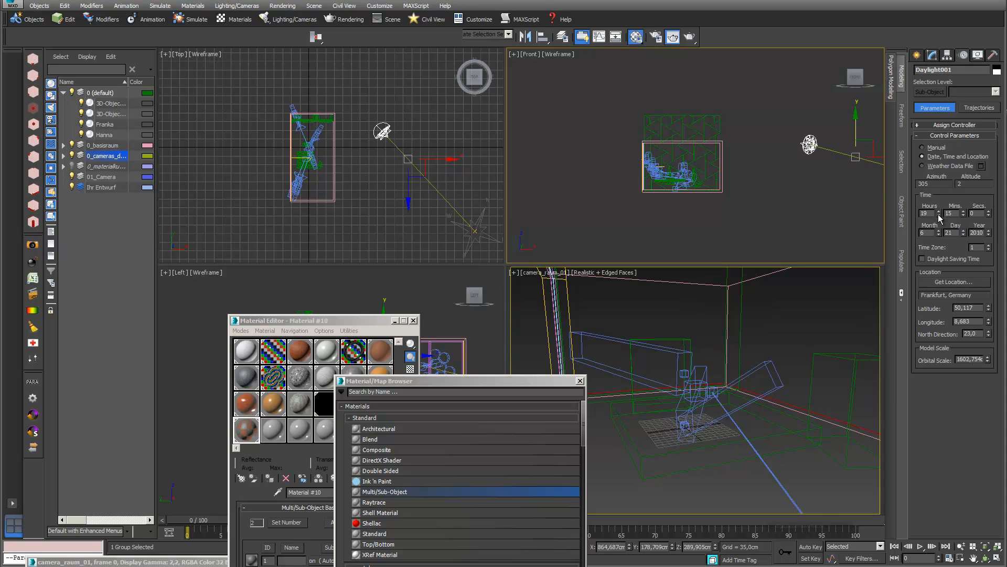
left_click(939, 215)
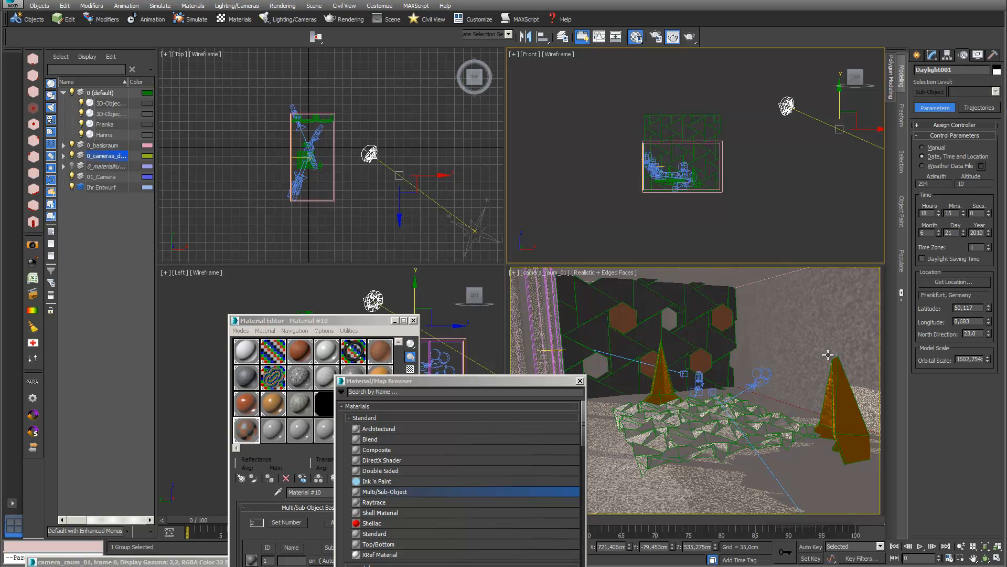
left_click(939, 211)
left_click(939, 211)
left_click(939, 211)
left_click(940, 215)
left_click(939, 215)
left_click(940, 215)
left_click(939, 215)
left_click(940, 214)
left_click(940, 212)
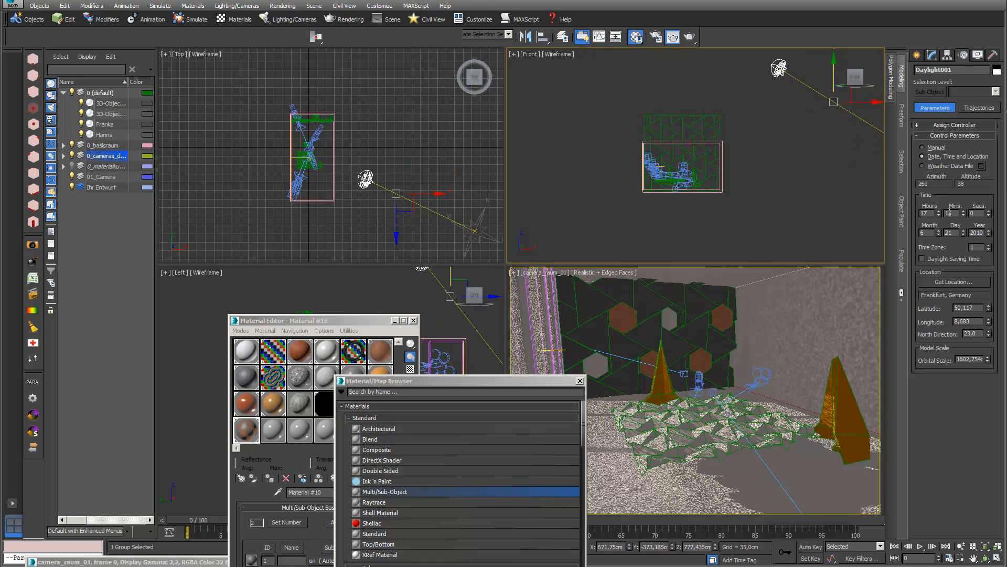
Step: Activate the camera view, open the Environment and Effects settings and render an exposure preview
right_click(647, 342)
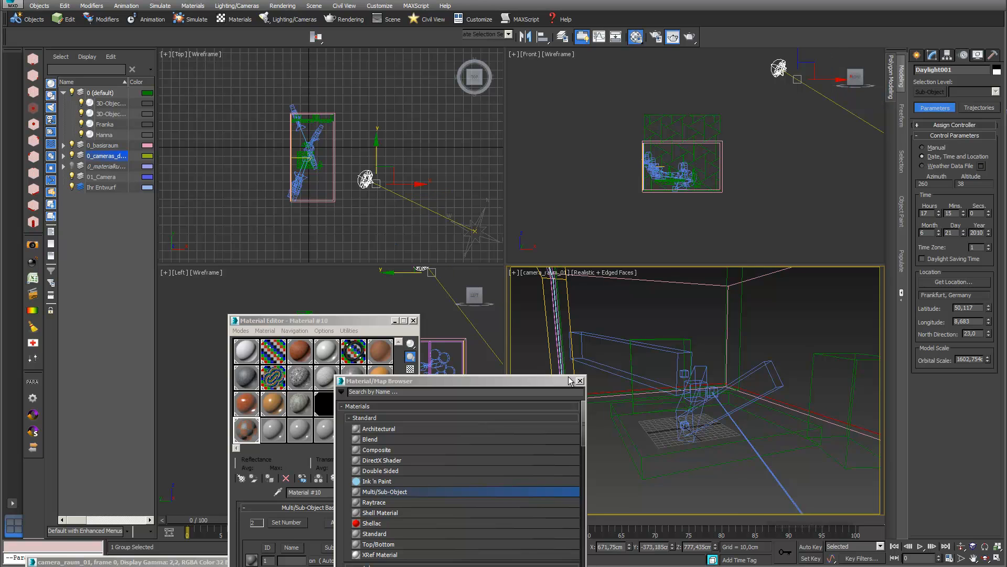
mouse_move(549, 382)
left_mouse_down()
mouse_move(382, 407)
mouse_move(295, 260)
left_mouse_up()
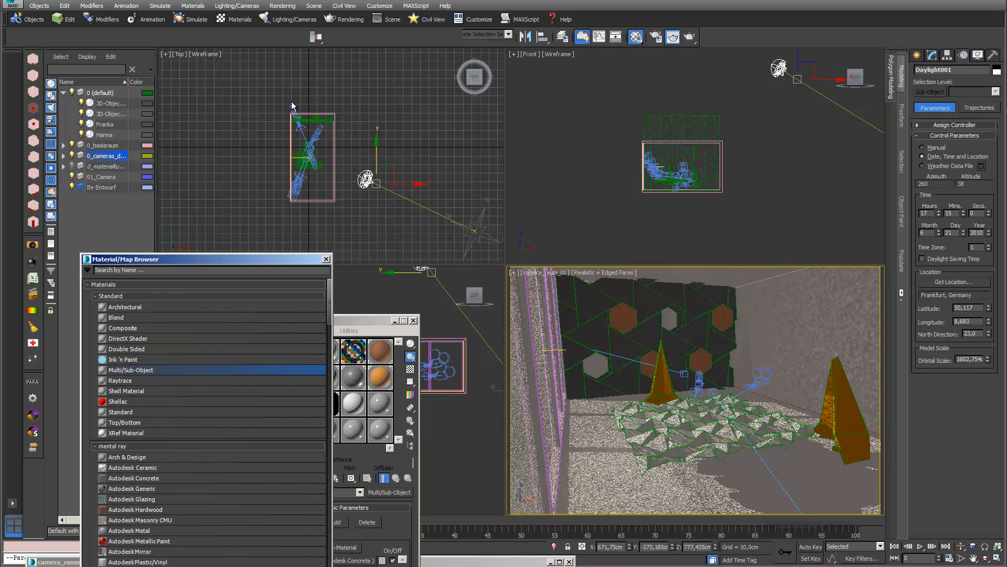
left_click(236, 6)
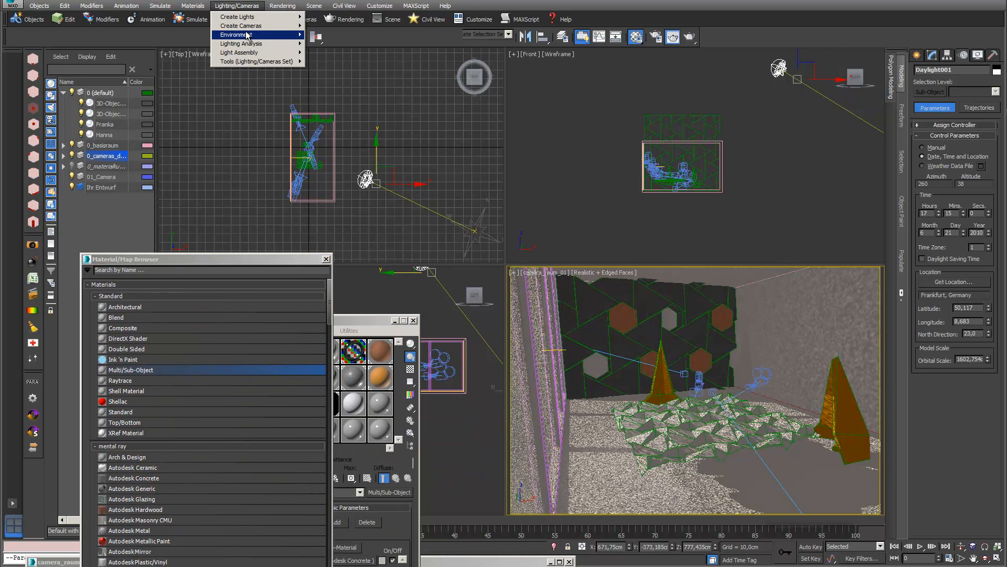
mouse_move(249, 36)
left_click(329, 36)
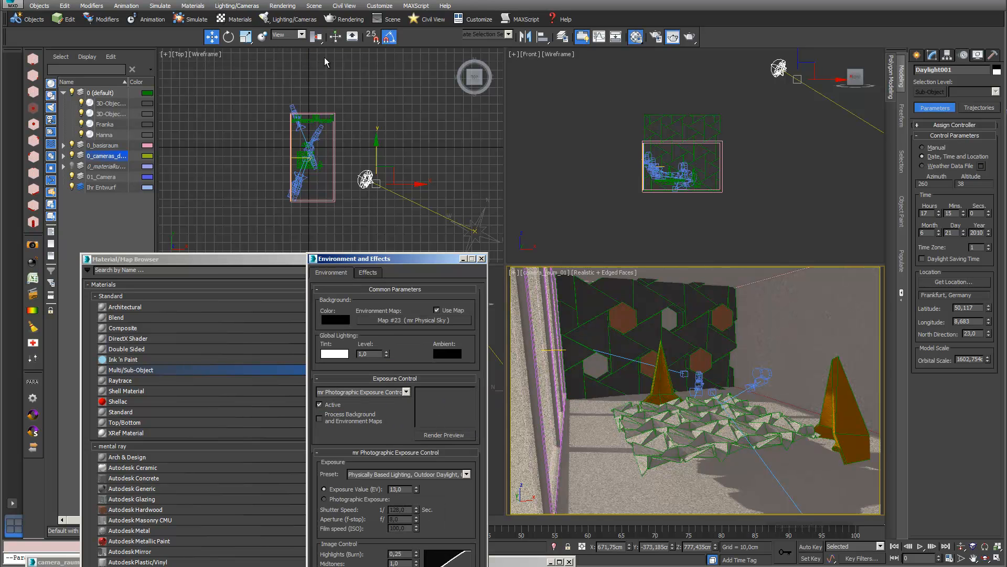
left_click_drag(431, 263, 394, 190)
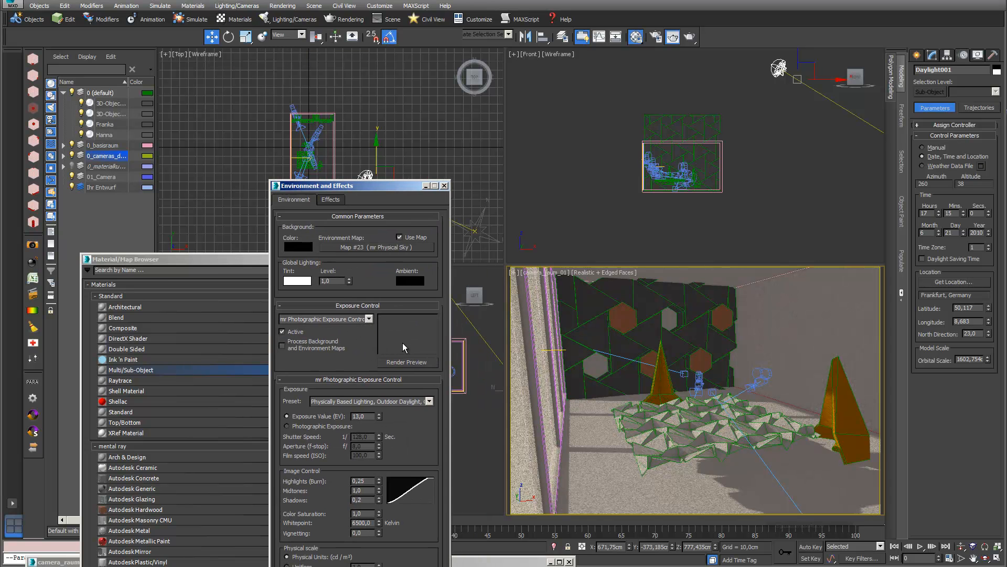
left_click(424, 362)
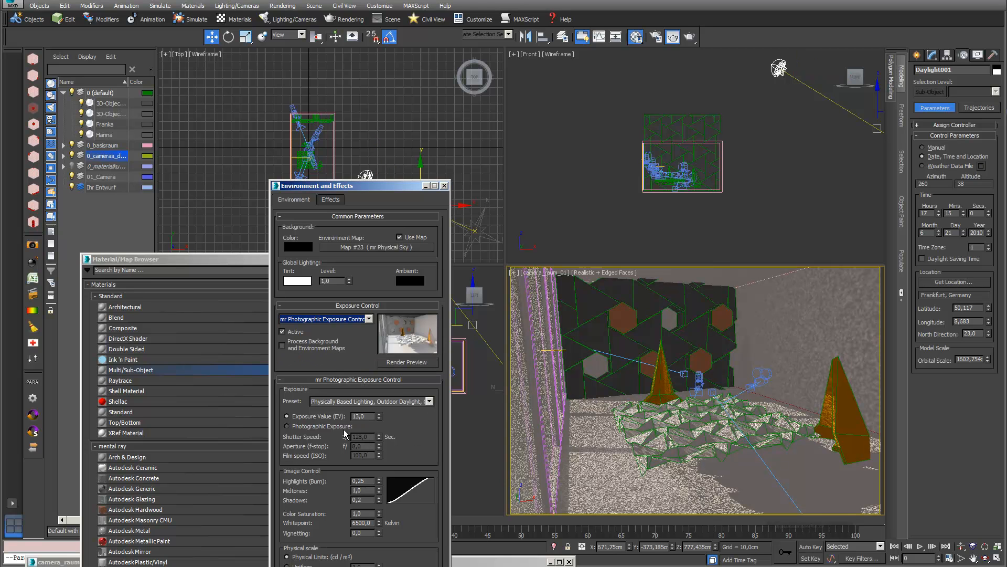
Step: Try photographic exposure values around 12 and 13 EV on the preview
left_click(379, 419)
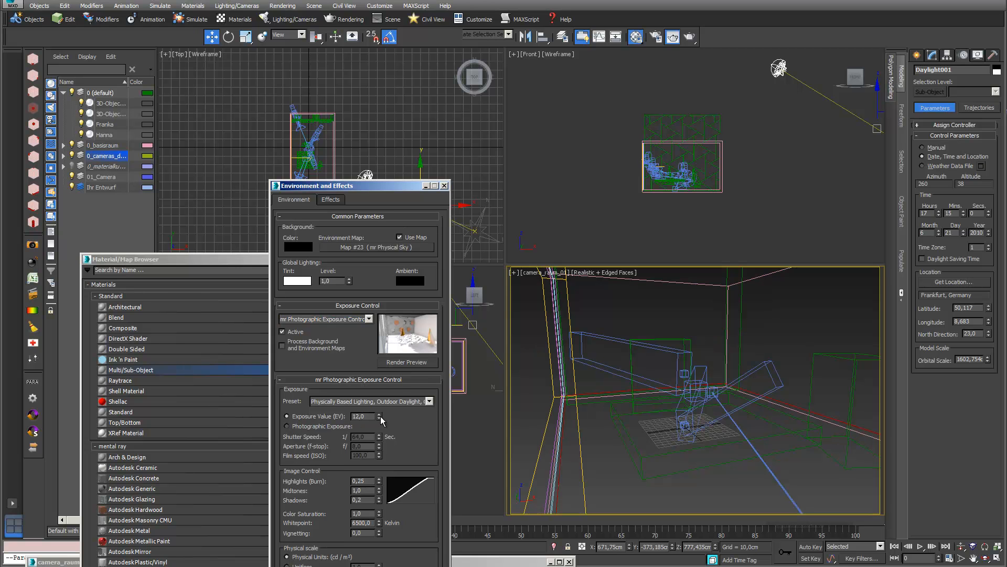
left_click(379, 418)
left_click(378, 414)
left_click(379, 414)
left_click(379, 413)
left_click(379, 414)
left_click(378, 418)
left_click(379, 418)
left_click(379, 418)
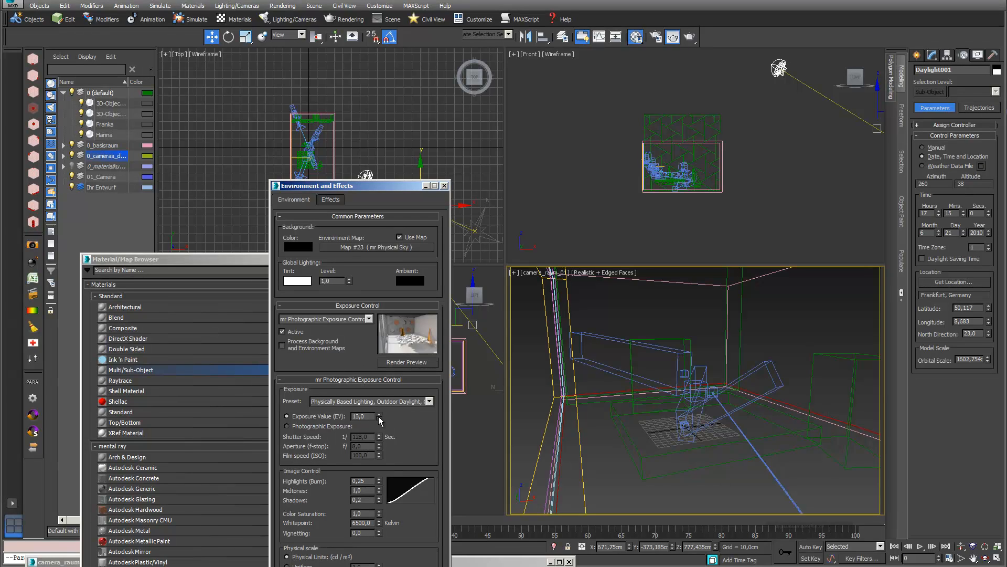
Step: Set the exposure value of the mr Photographic Exposure Control to 11,5 EV
double_click(372, 417)
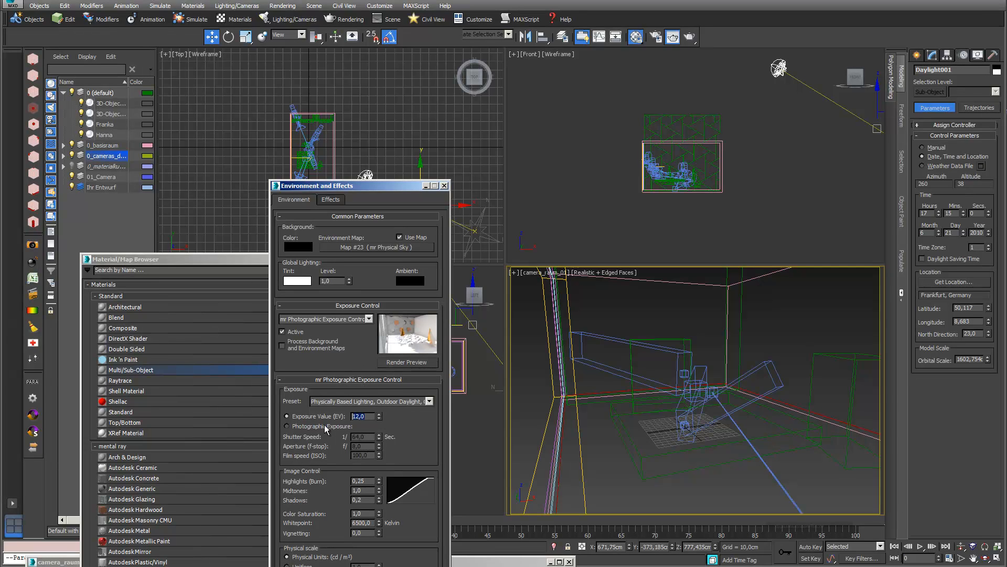
type("11,5")
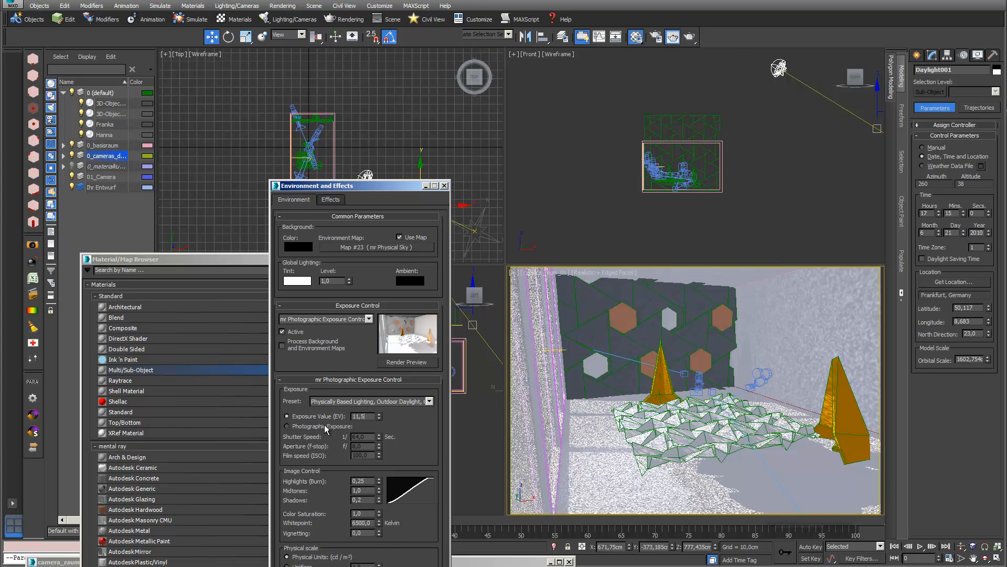
key("Return")
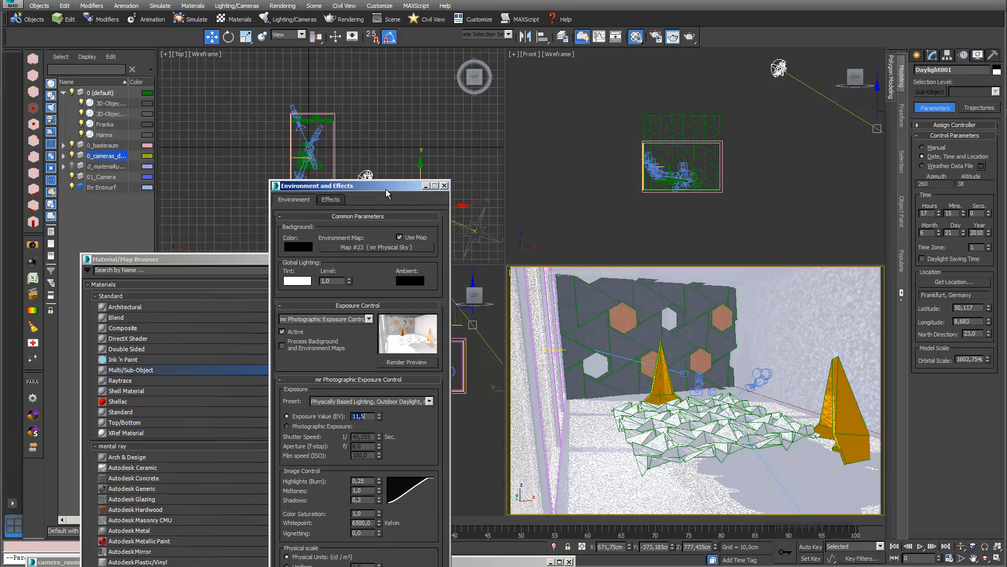
Step: Try a different whitepoint for the image and set it back to 6500 Kelvin
left_click_drag(386, 189, 387, 127)
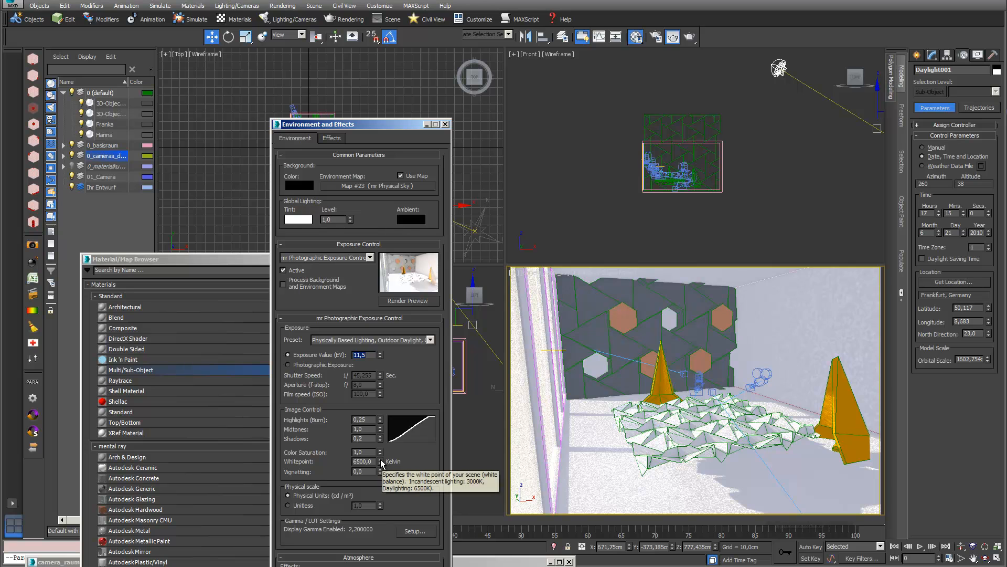
mouse_move(382, 462)
left_mouse_down()
mouse_move(375, 453)
mouse_move(370, 461)
left_mouse_up()
type("65")
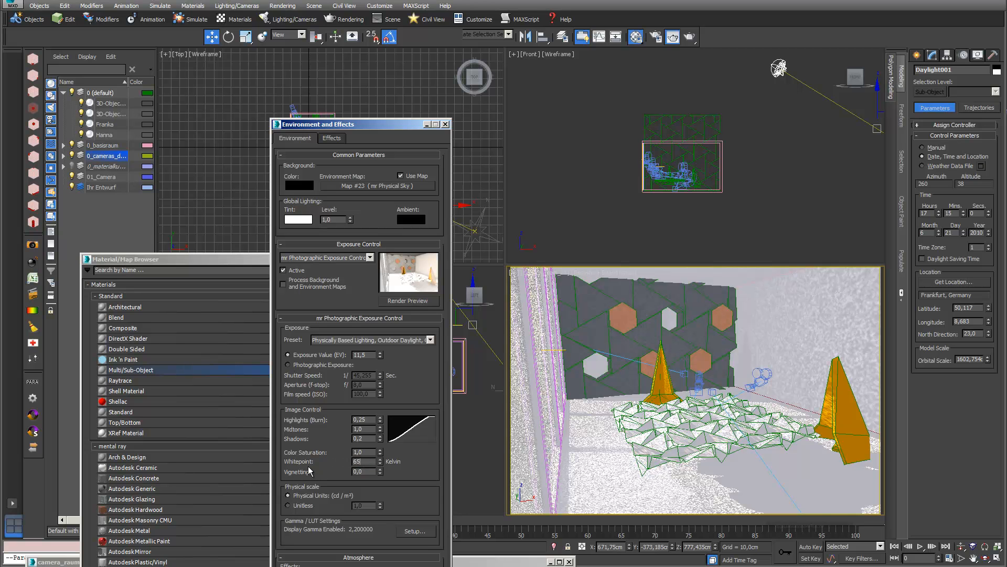
key("Return")
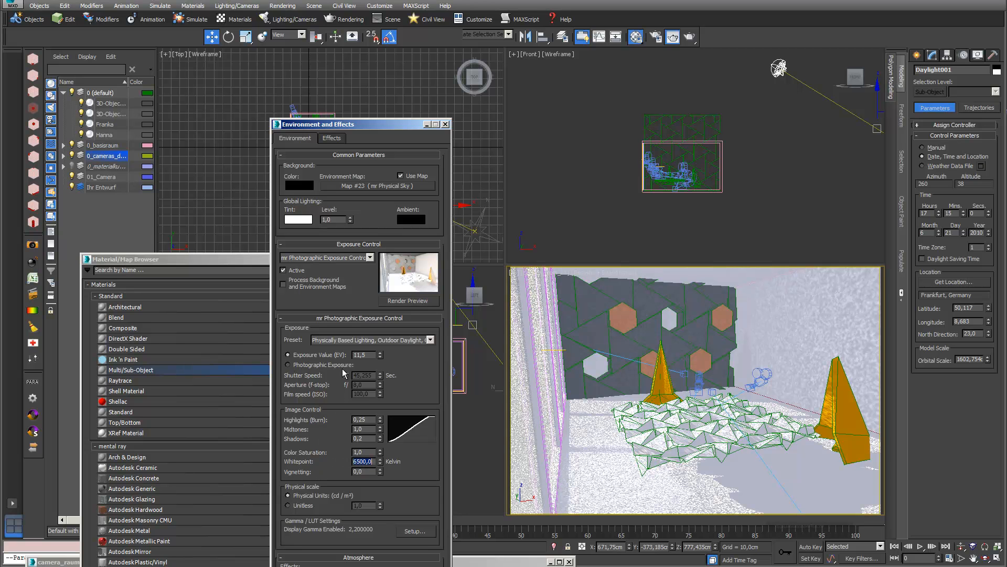
Step: Set the exposure value of the mr Photographic Exposure Control to 12 EV
left_click(365, 354)
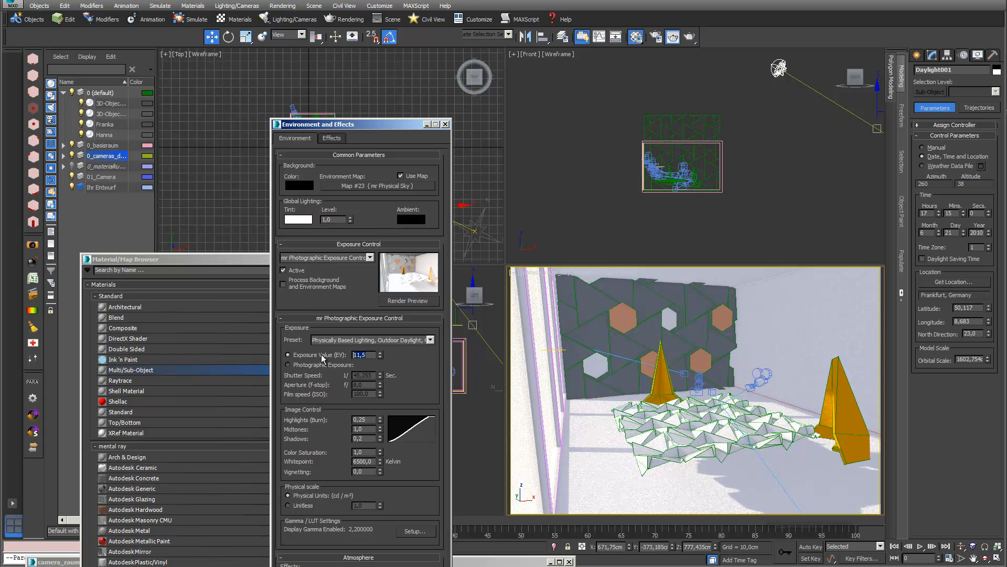
type("12")
key("Return")
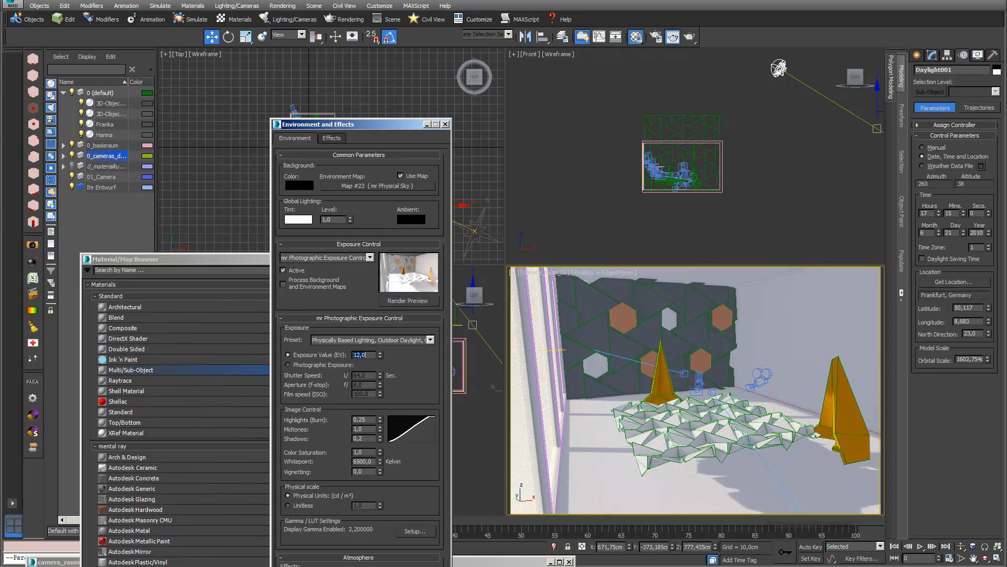
Step: Bring back the rendered frame window, render the camera_raum_01 view again and move the window aside
left_click(53, 561)
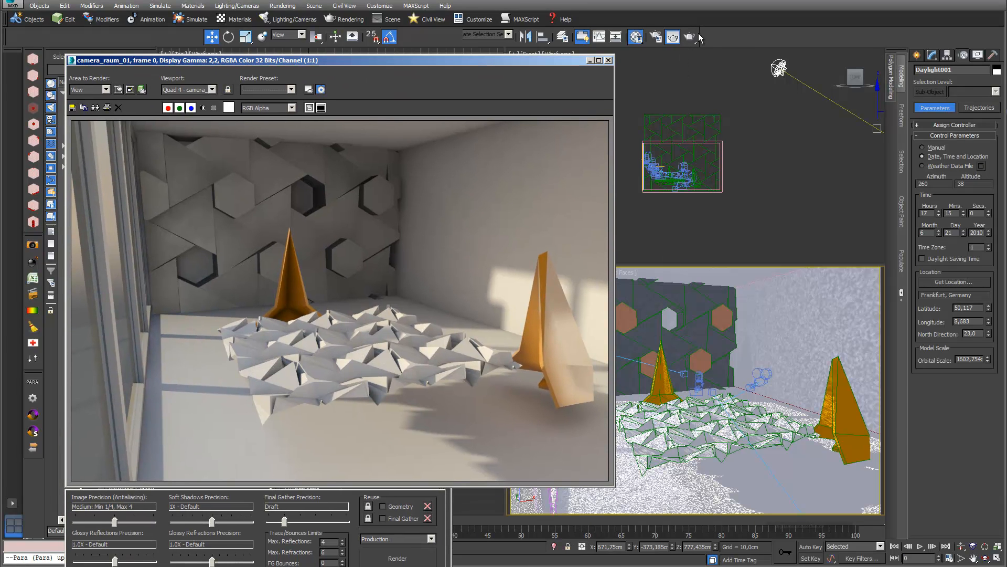
left_click(696, 37)
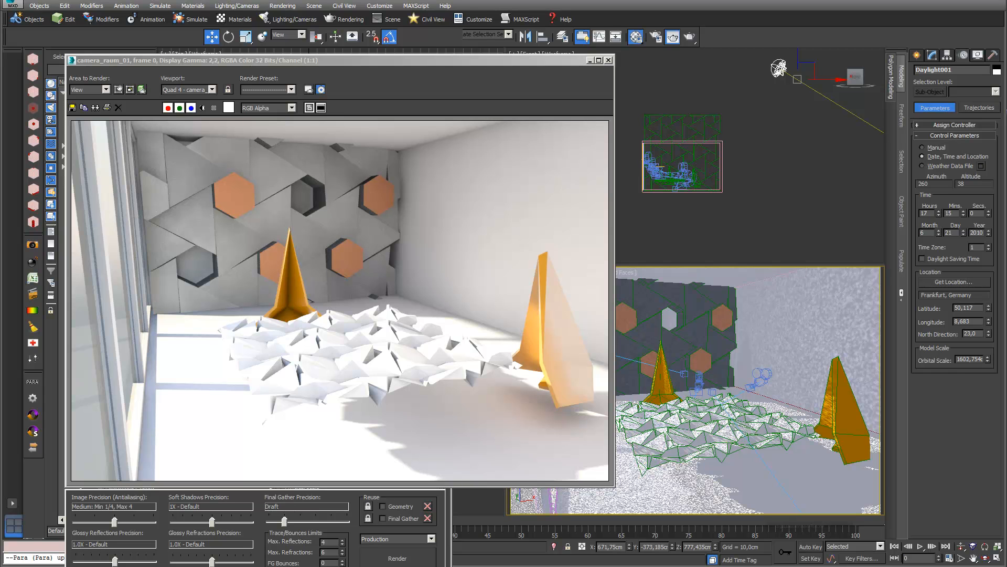
mouse_move(834, 566)
left_mouse_down()
mouse_move(826, 335)
mouse_move(775, 0)
mouse_move(701, 284)
mouse_move(766, 491)
left_mouse_up()
left_click_drag(380, 62, 730, 183)
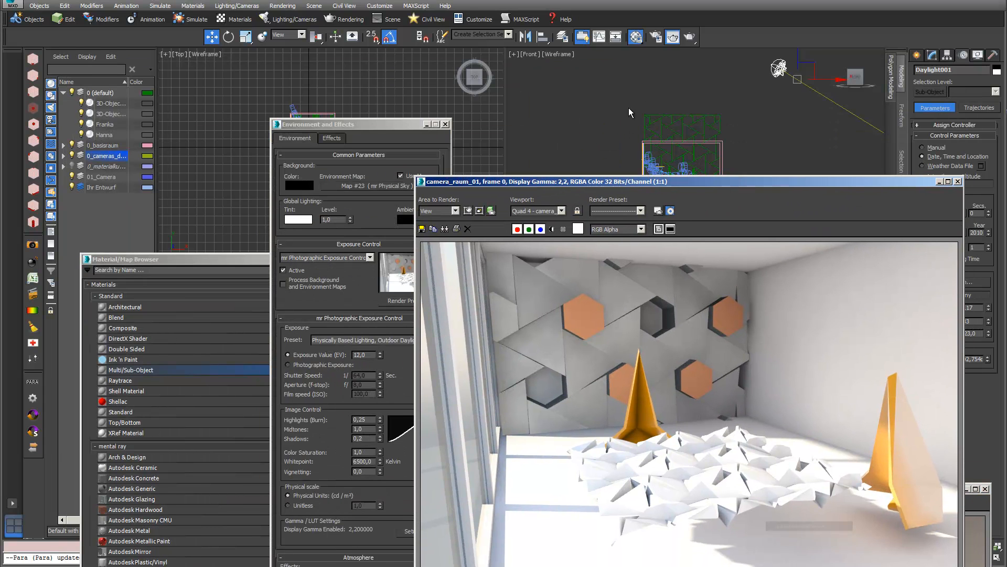
Step: Open the render setup and set the output width to 2000 pixels
left_click(655, 39)
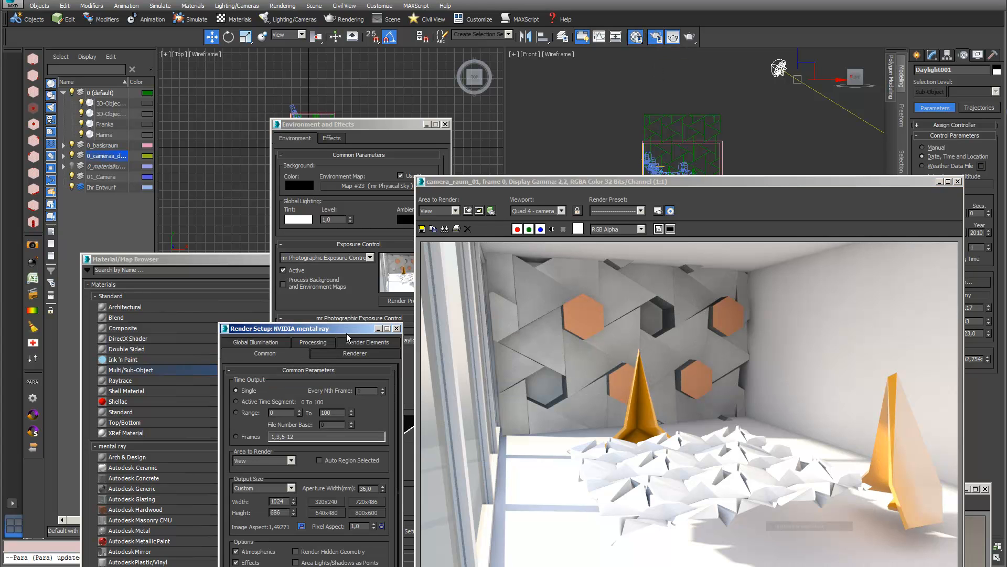
left_click_drag(350, 331, 358, 137)
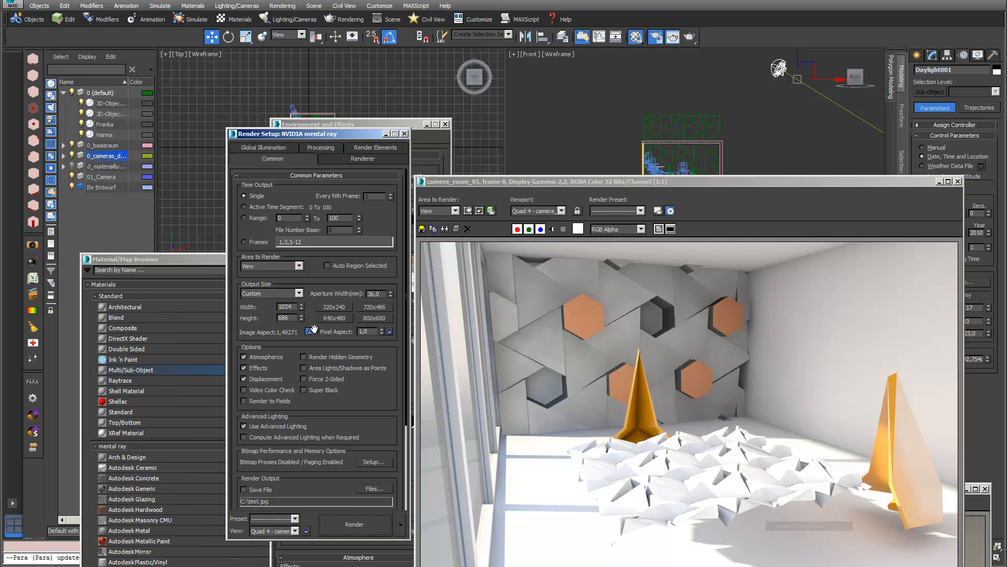
left_click_drag(294, 307, 255, 307)
type("600")
key("Return")
type("1")
key("Return")
type("20")
key("Return")
Step: Unlock the image aspect ratio and enter a new output height in the render setup
left_click(310, 332)
left_click_drag(293, 318, 282, 318)
type("000")
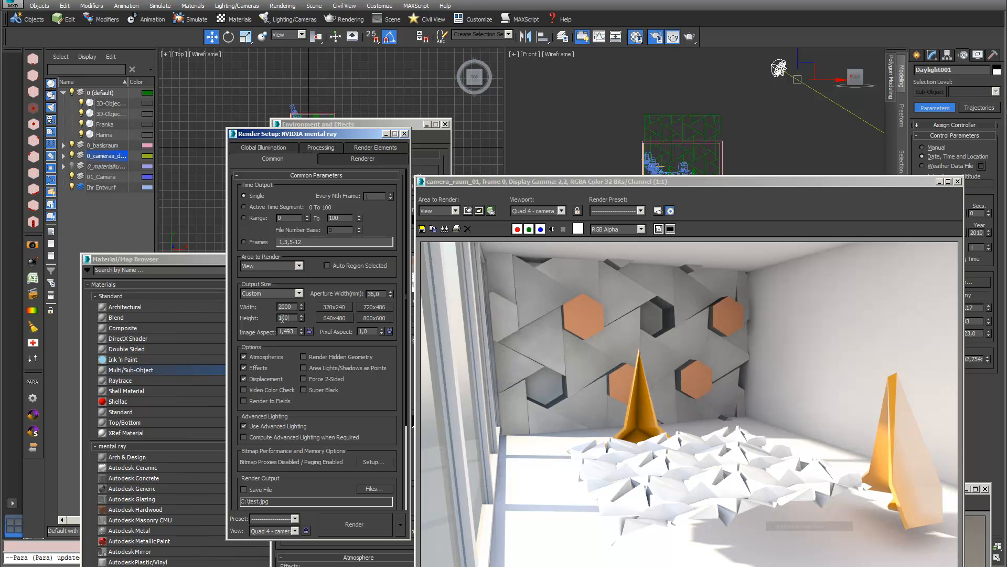